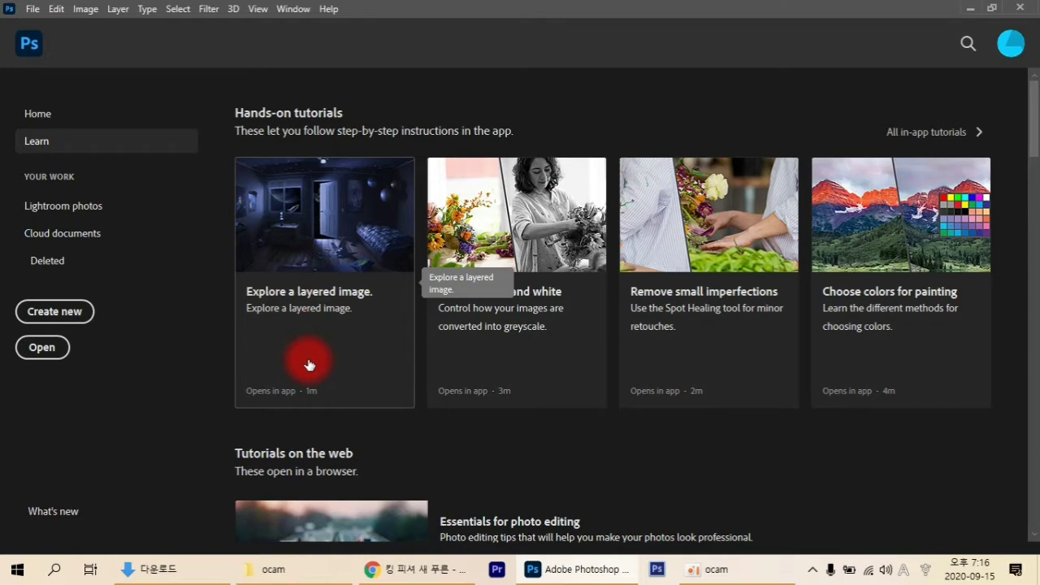
# Create a new document from the A4 preset, 210 x 297 mm at 300 ppi.
pyautogui.click(75, 314)
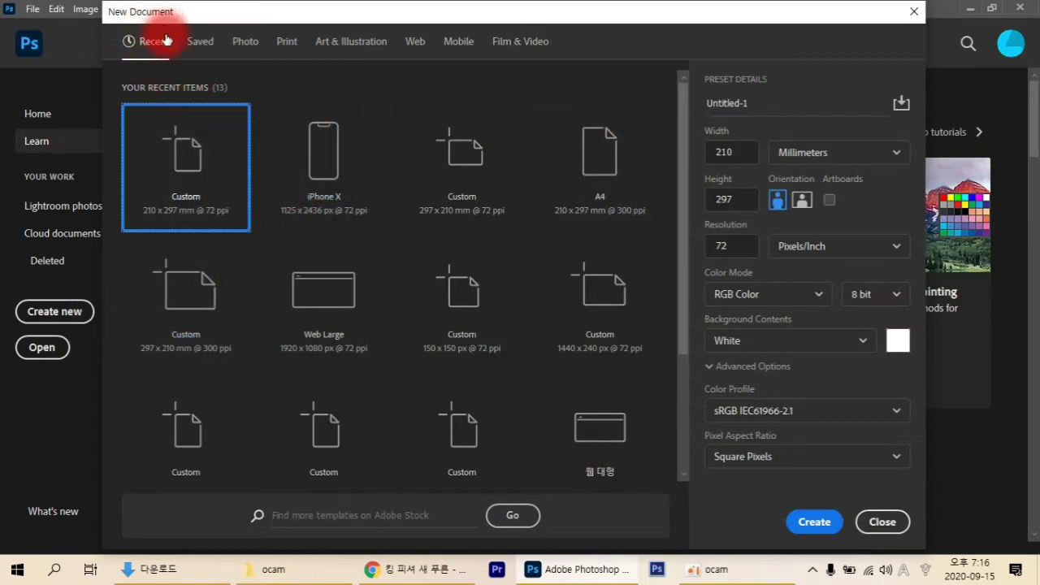
pyautogui.doubleClick(599, 168)
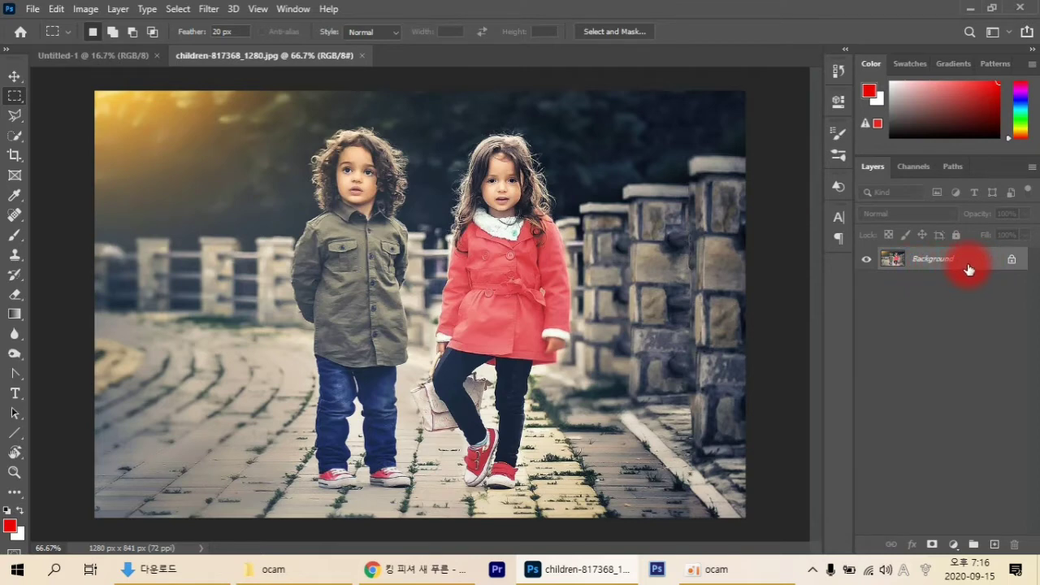
# Duplicate the Background layer of the children photo and select a rectangle around both children with a 20 px feather.
pyautogui.hotkey('ctrl', 'j')
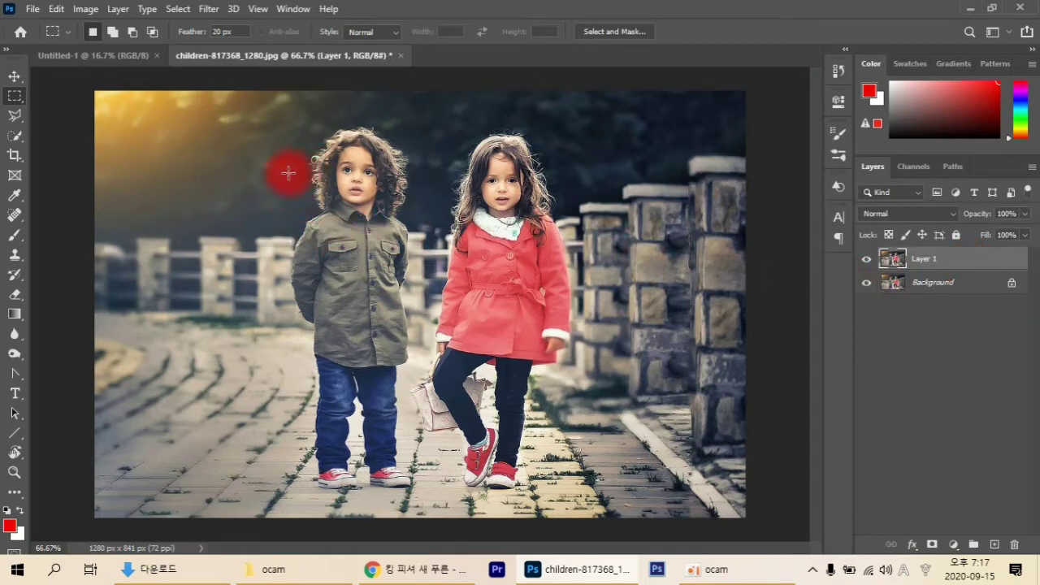
pyautogui.click(13, 77)
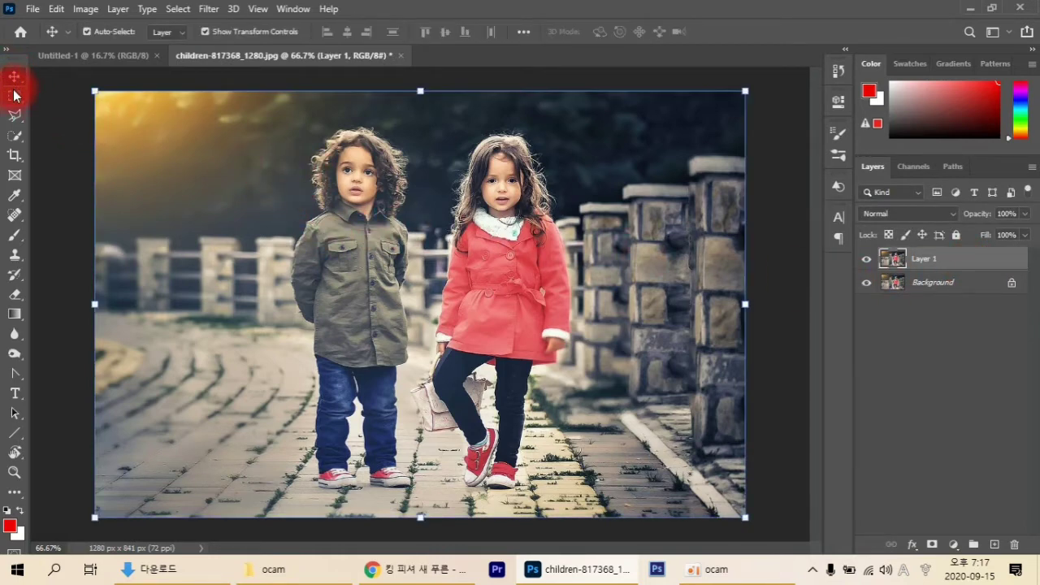
pyautogui.click(13, 97)
pyautogui.rightClick(13, 99)
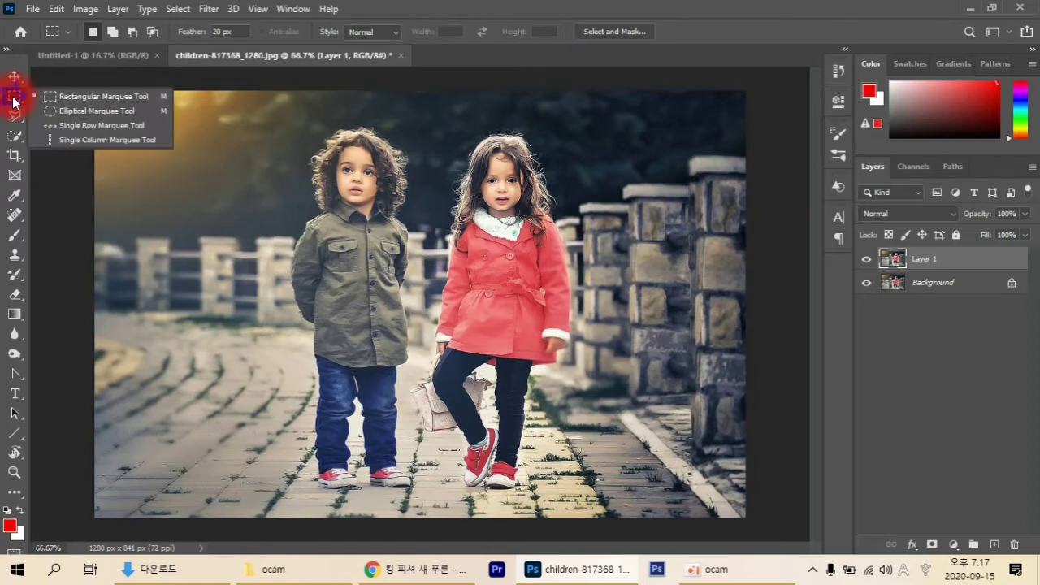
pyautogui.click(80, 97)
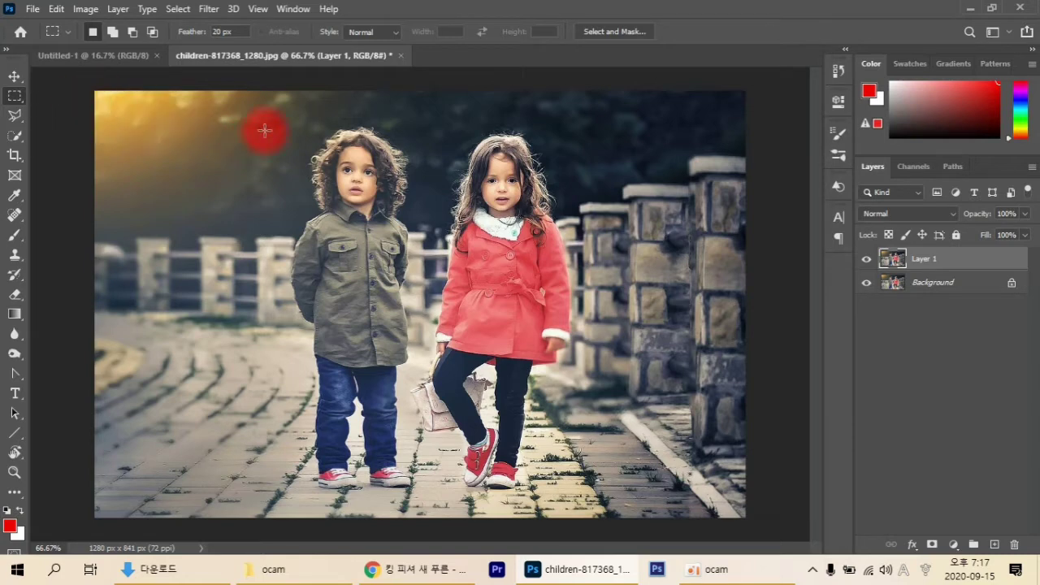
pyautogui.moveTo(257, 122); pyautogui.dragTo(591, 499)
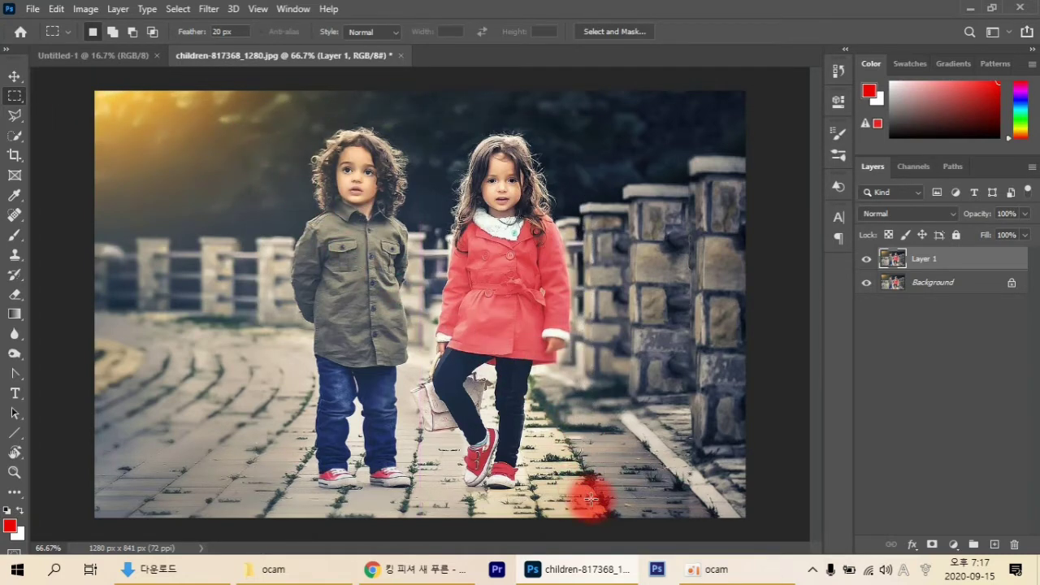
pyautogui.doubleClick(218, 31)
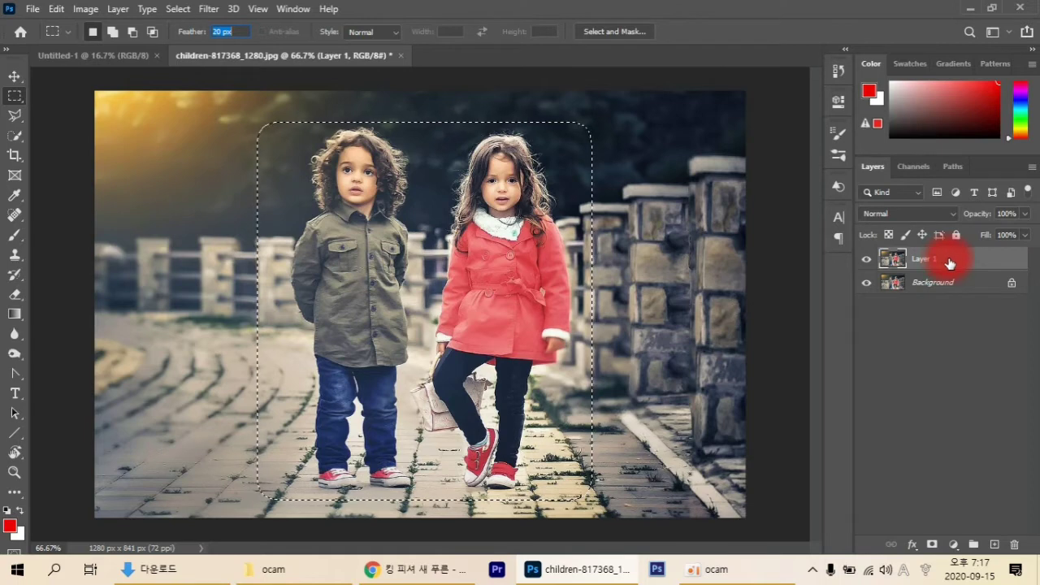
# Invert the selection and fill the area around the children with White at 100% opacity in Normal mode.
pyautogui.hotkey('ctrl', 'shift', 'i')
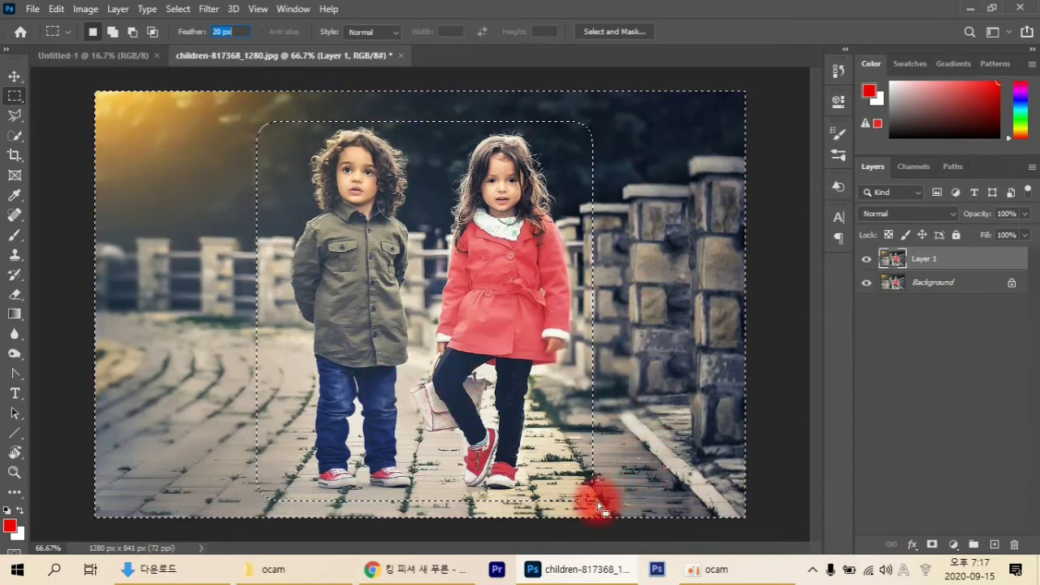
pyautogui.hotkey('shift', 'F5')
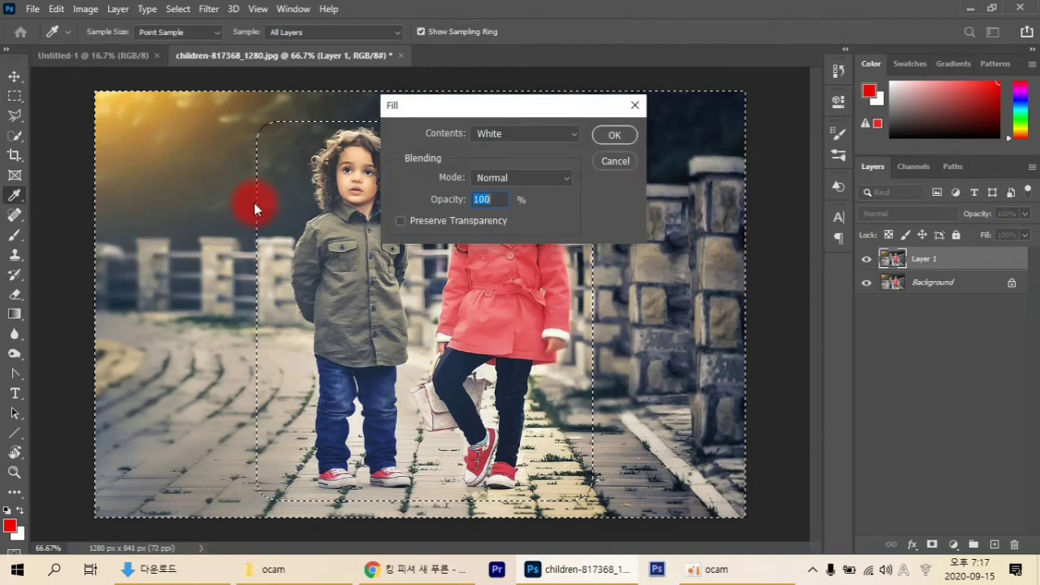
pyautogui.click(15, 81)
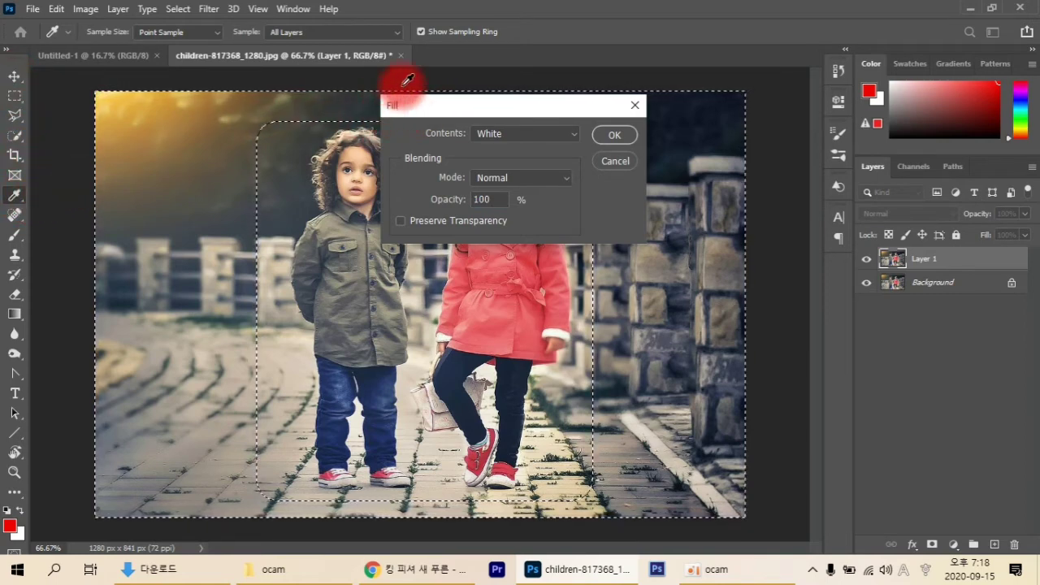
pyautogui.click(573, 133)
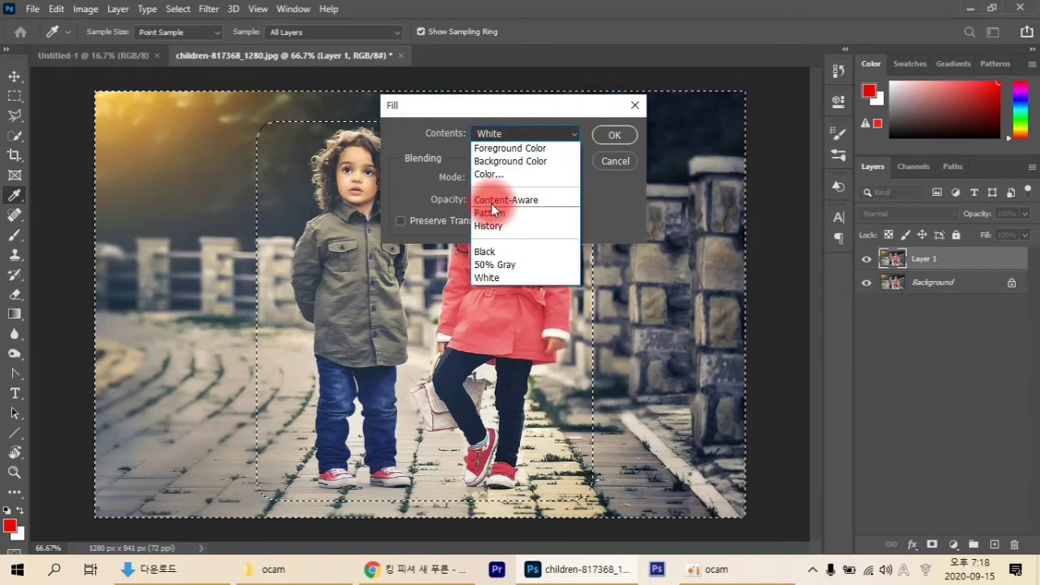
pyautogui.click(494, 278)
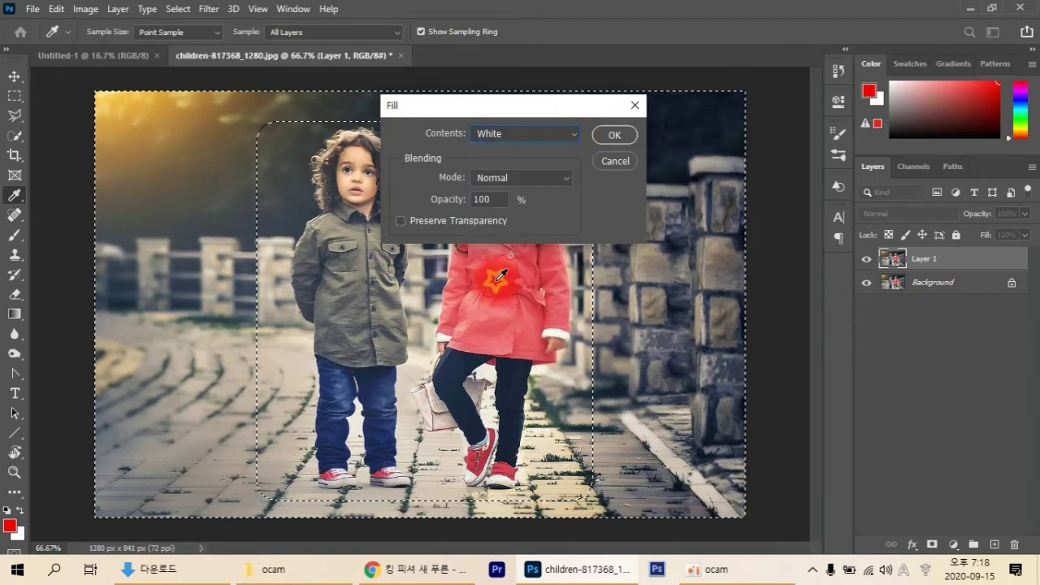
pyautogui.click(615, 136)
pyautogui.press('v')
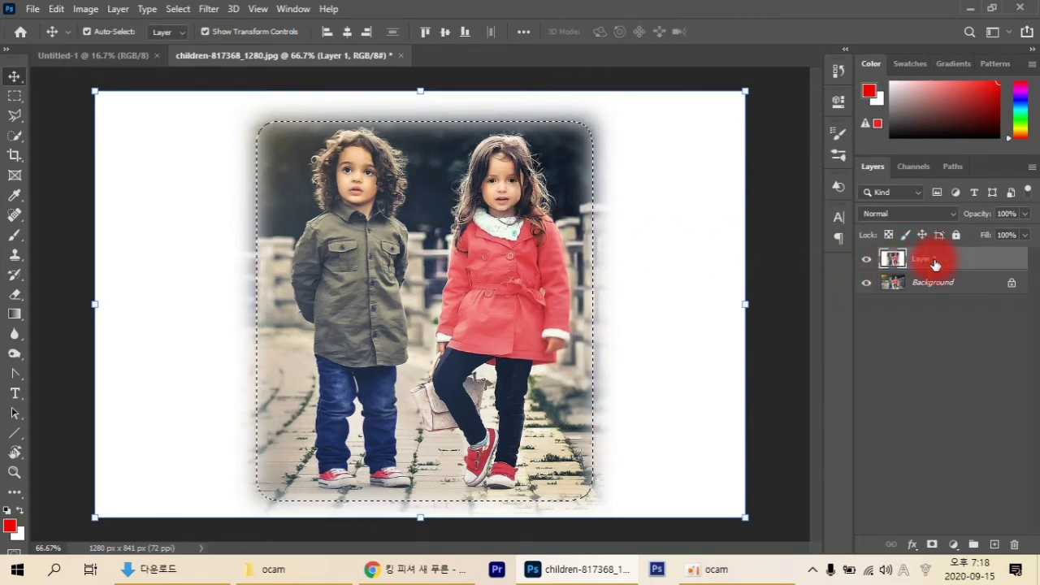
# Invert the selection back to the children and copy that feathered area of Layer 1 into the Untitled-1 document.
pyautogui.click(959, 286)
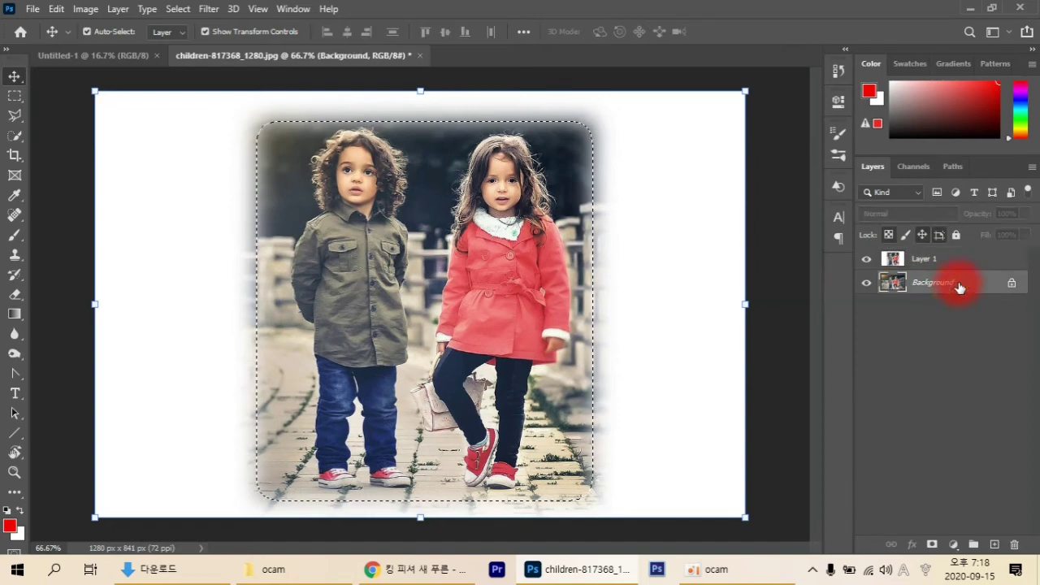
pyautogui.click(959, 266)
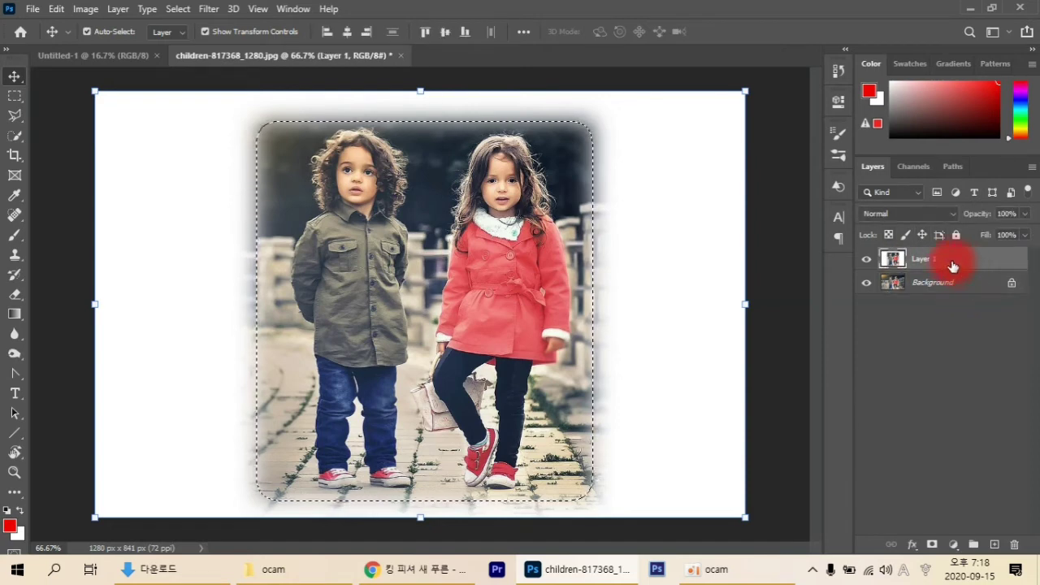
pyautogui.click(777, 189)
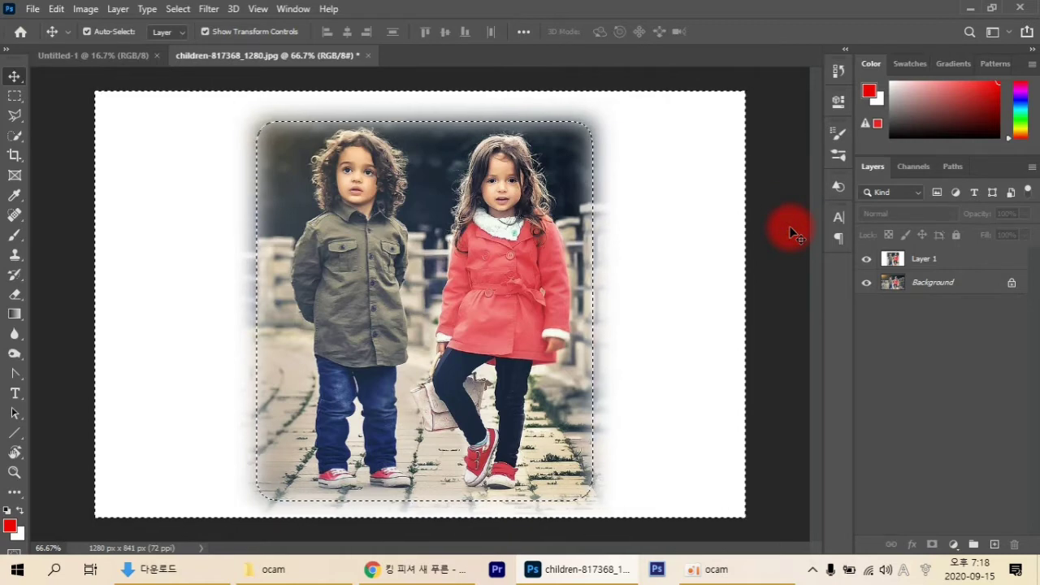
pyautogui.press('ctrl')
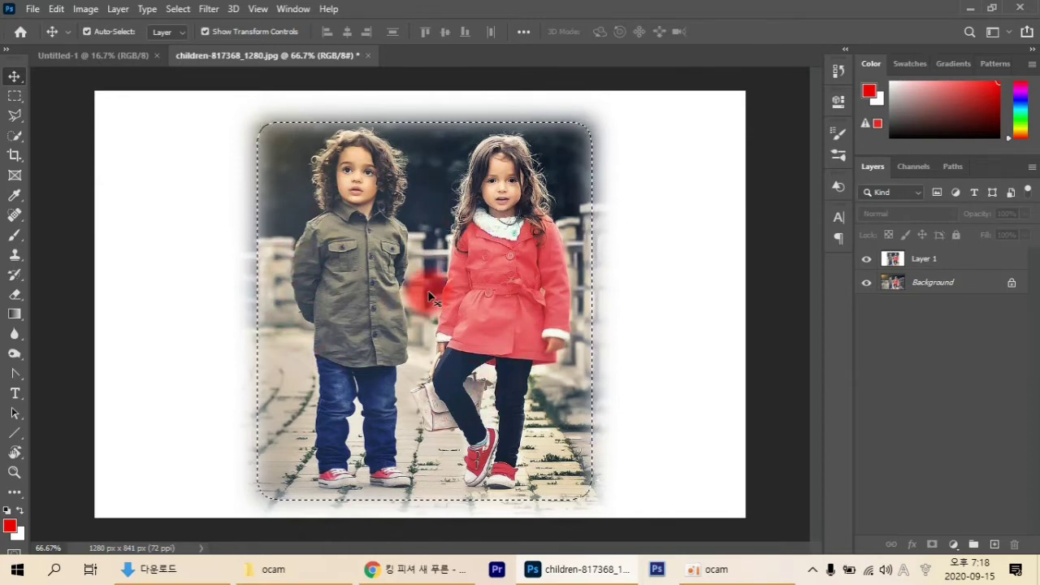
pyautogui.click(954, 264)
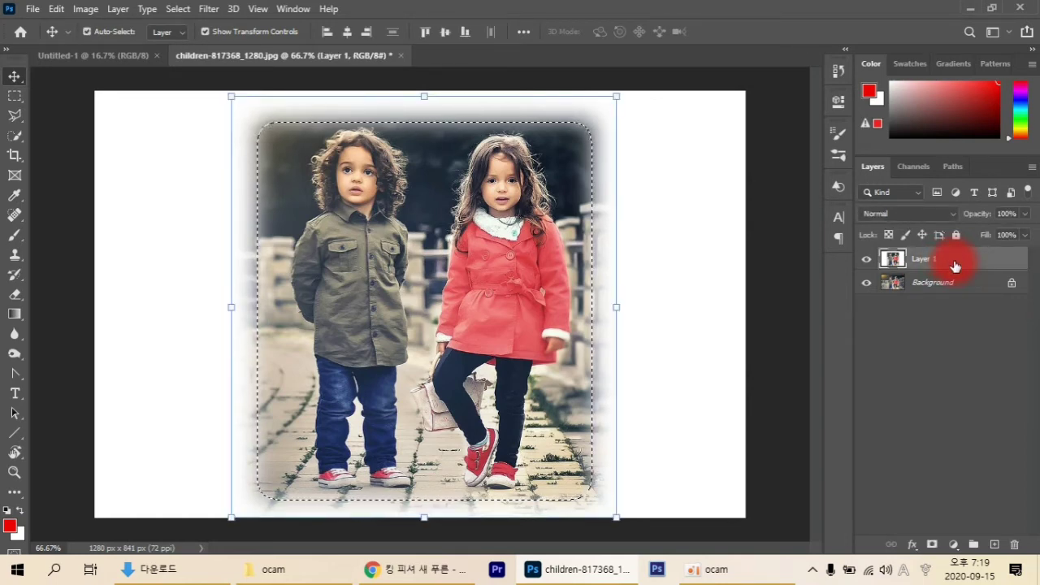
pyautogui.moveTo(954, 265); pyautogui.dragTo(391, 247)
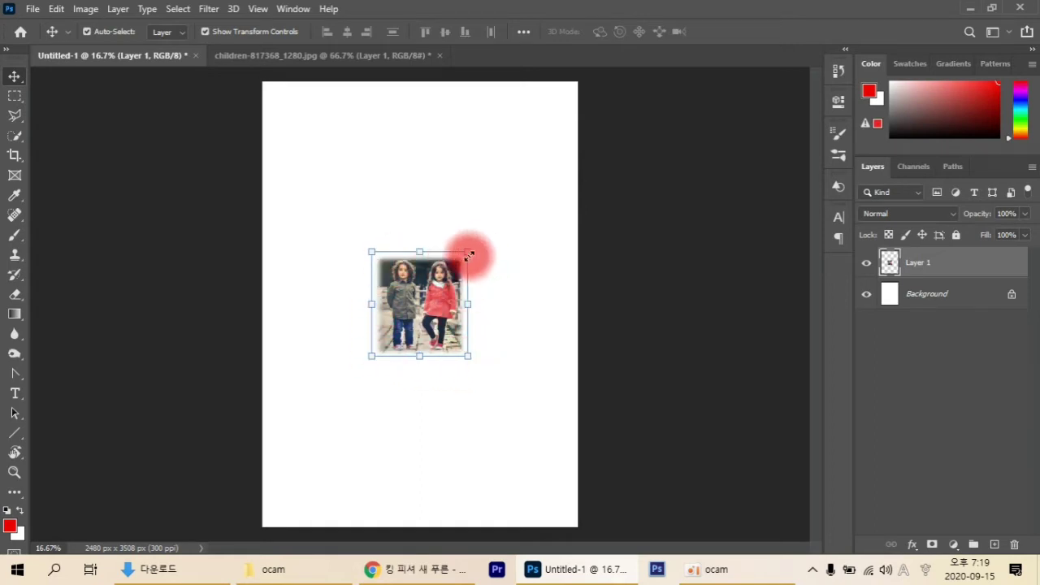
# Enlarge the copied photo to about 169% and place it horizontally centred, slightly above the middle of the page.
pyautogui.moveTo(467, 250); pyautogui.dragTo(529, 179)
pyautogui.moveTo(488, 243); pyautogui.dragTo(447, 263)
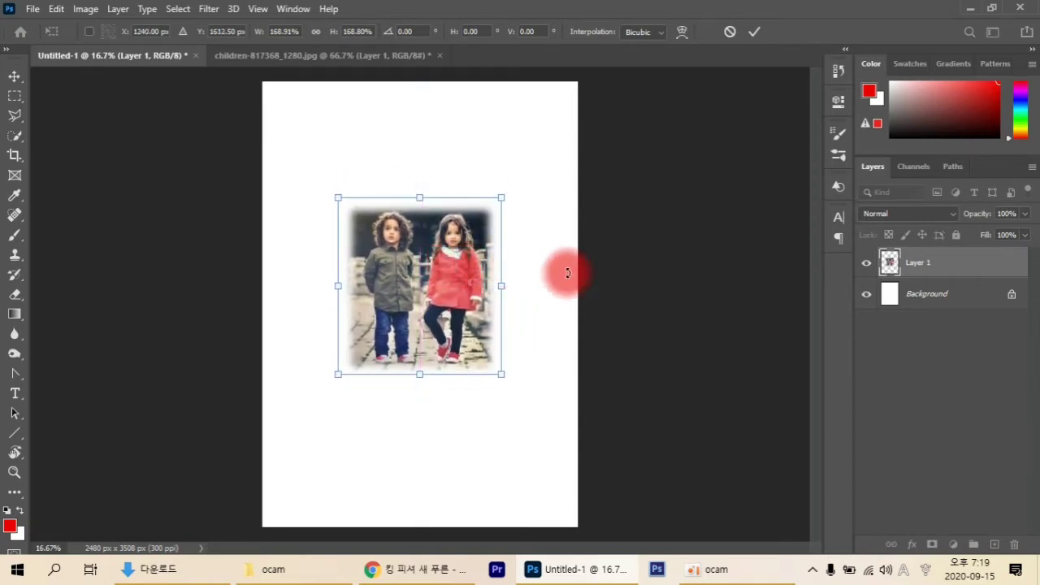
pyautogui.press('Return')
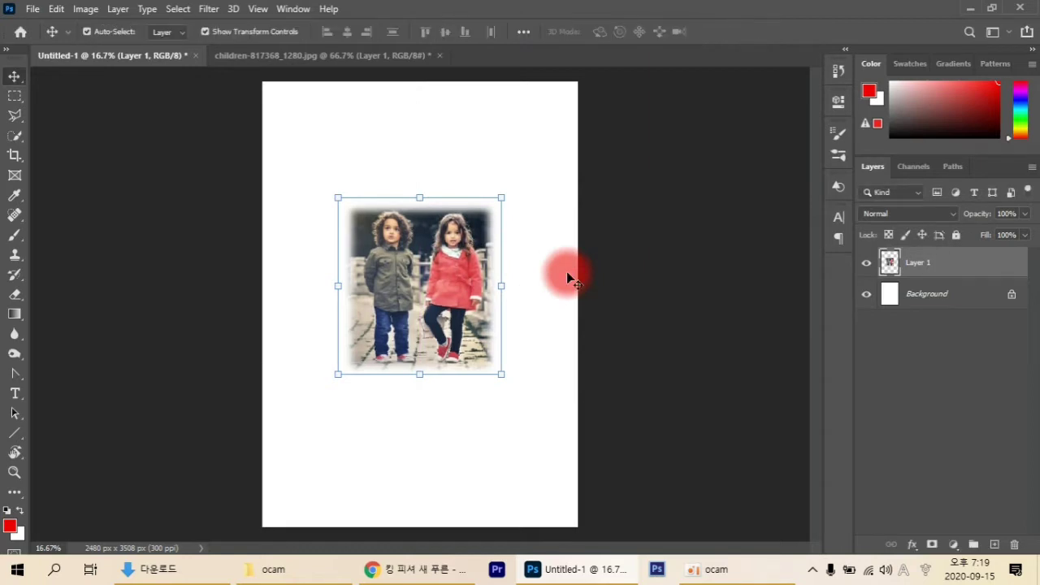
pyautogui.click(642, 271)
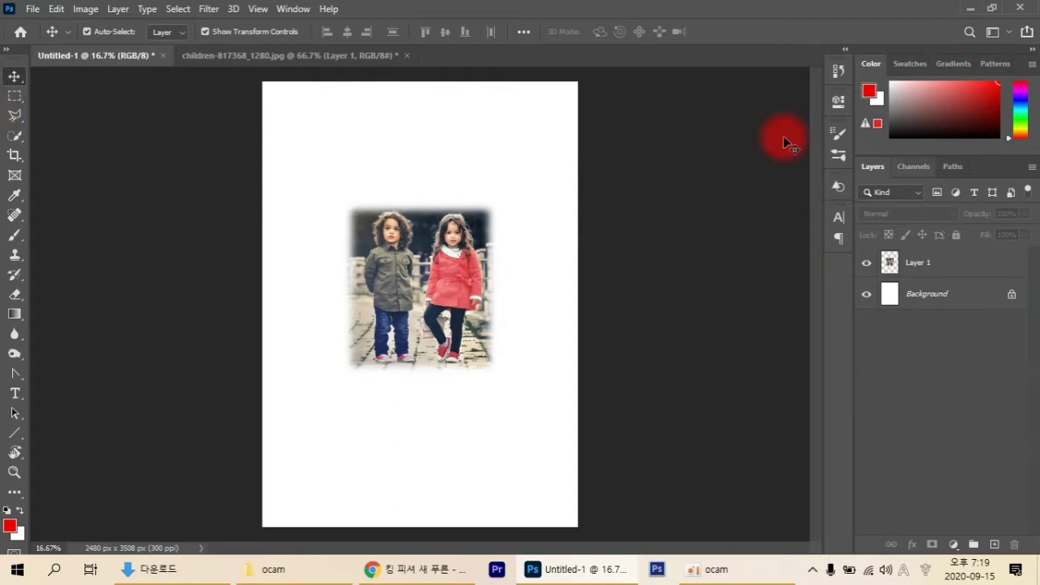
# Sample the dark grey-green 40423d from the photo's upper-left area as foreground colour and fill the Background layer with it.
pyautogui.click(957, 301)
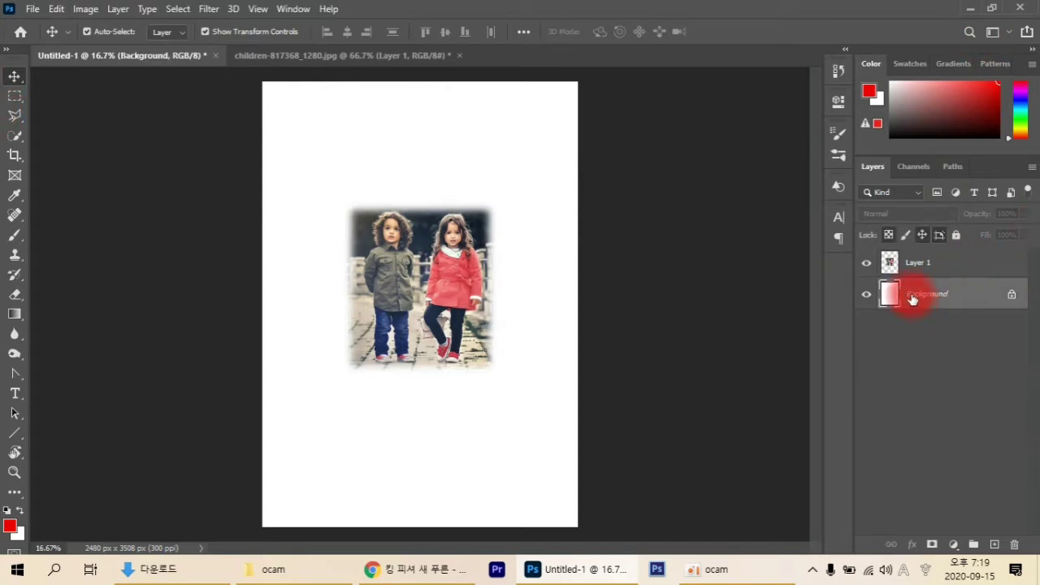
pyautogui.click(9, 530)
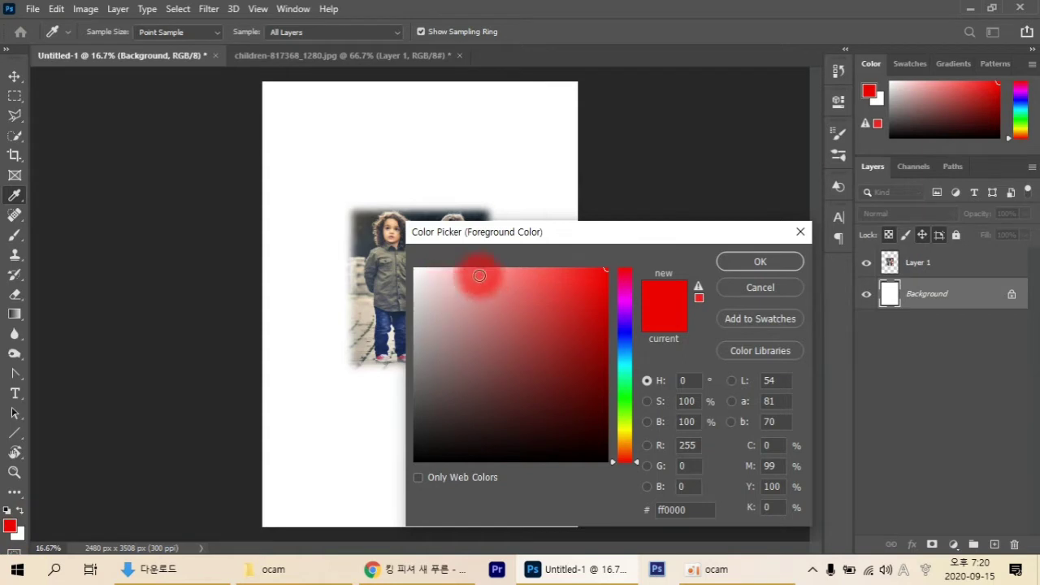
pyautogui.click(378, 240)
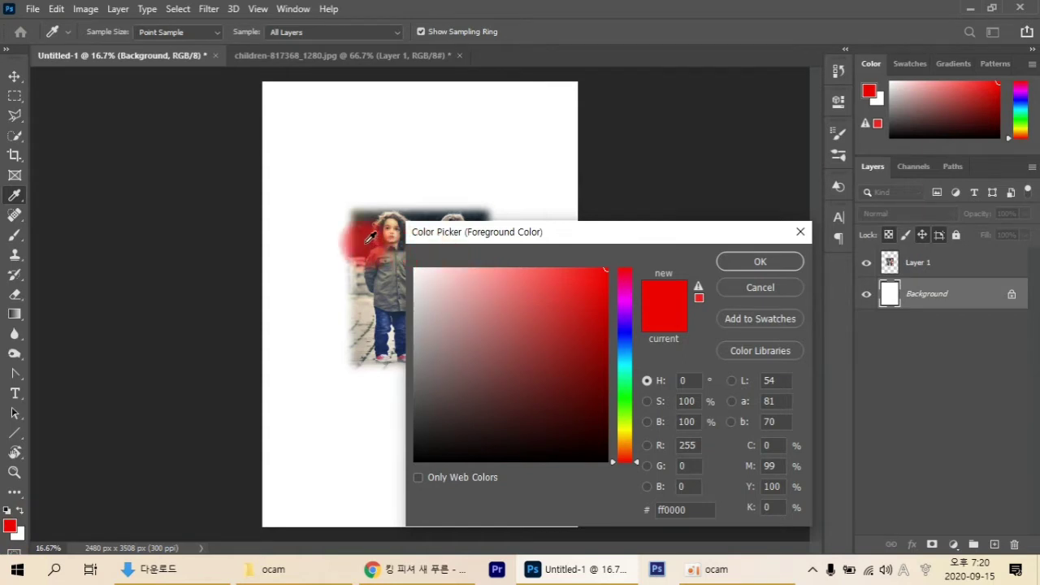
pyautogui.click(521, 232)
pyautogui.moveTo(575, 232); pyautogui.dragTo(677, 157)
pyautogui.moveTo(438, 241); pyautogui.dragTo(372, 213)
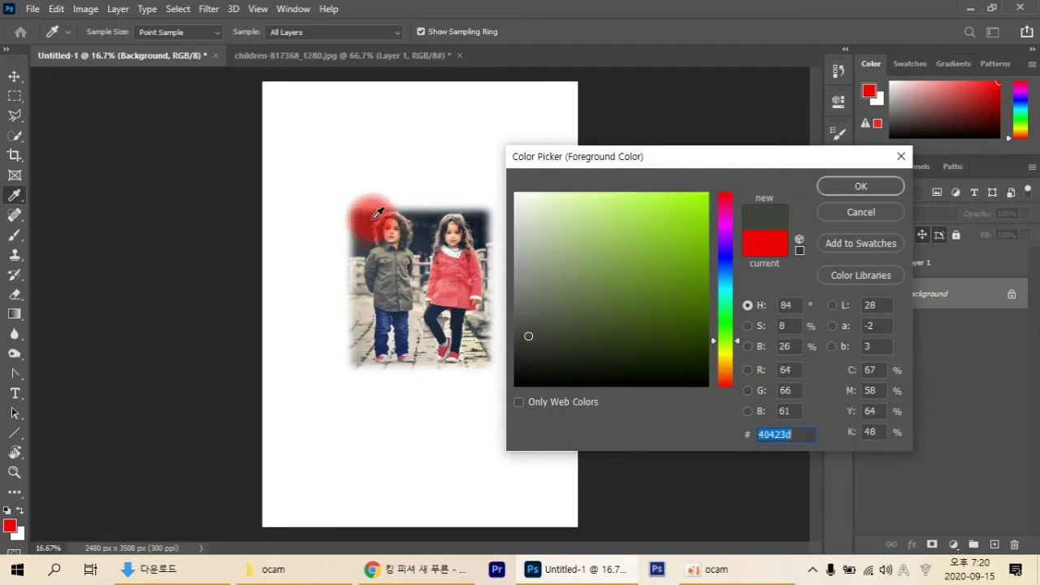
pyautogui.click(776, 224)
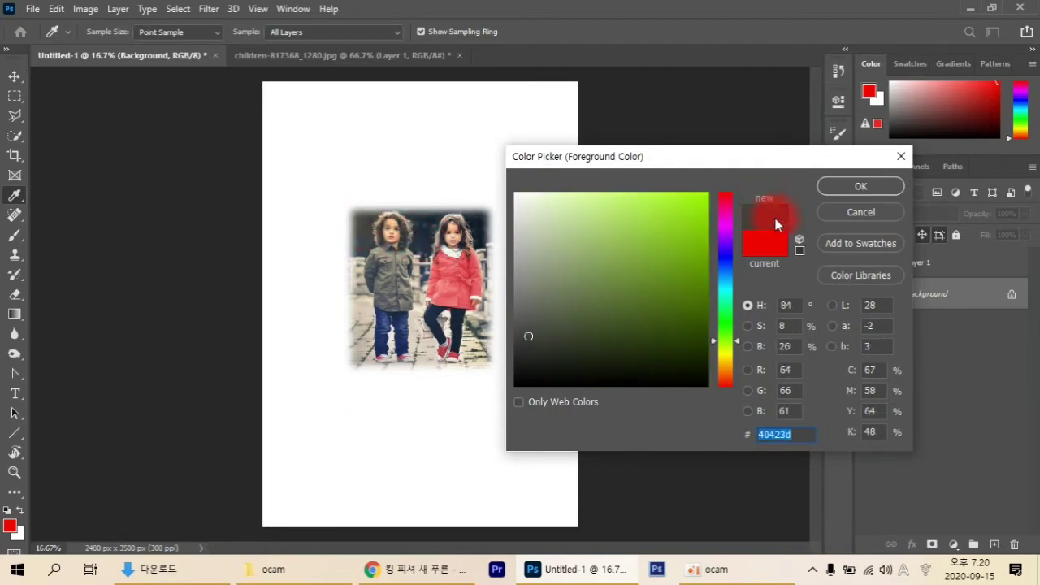
pyautogui.click(836, 185)
pyautogui.press('v')
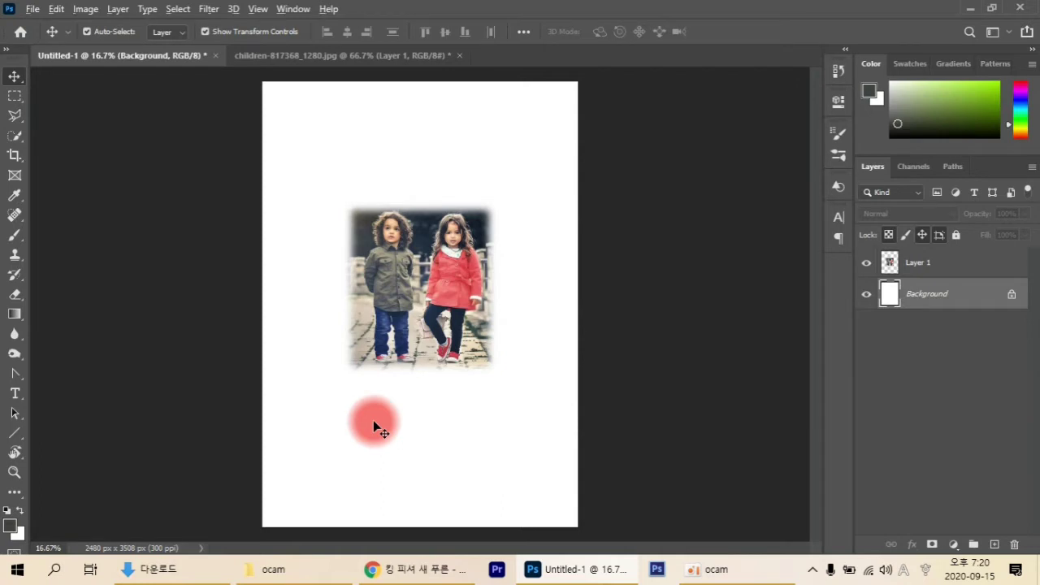
pyautogui.hotkey('alt', 'BackSpace')
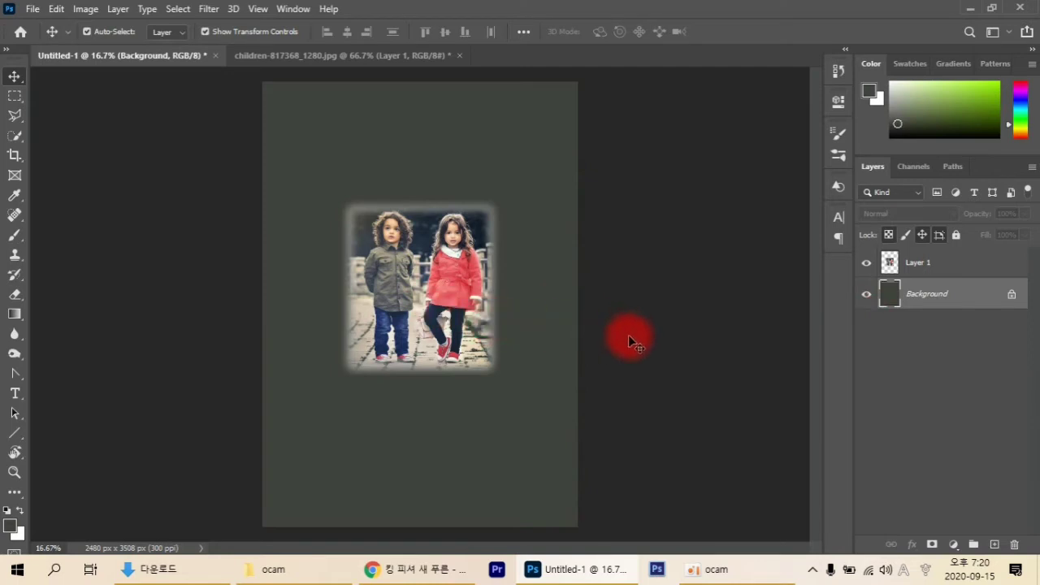
# Draw a rectangular marquee selection with 20 px feather on the Background layer, slightly larger than the children's photo on all sides.
pyautogui.click(15, 99)
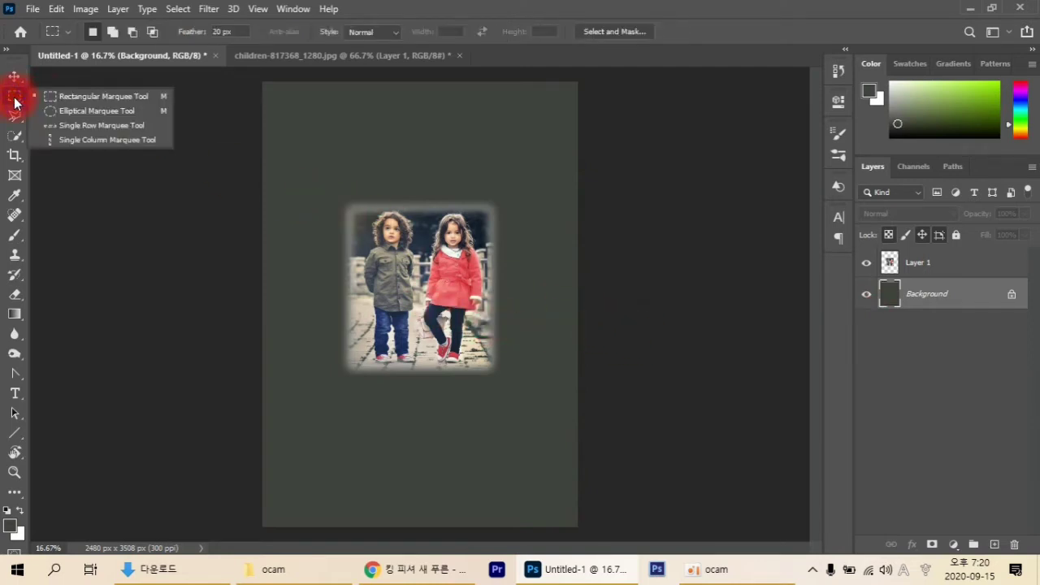
pyautogui.click(81, 95)
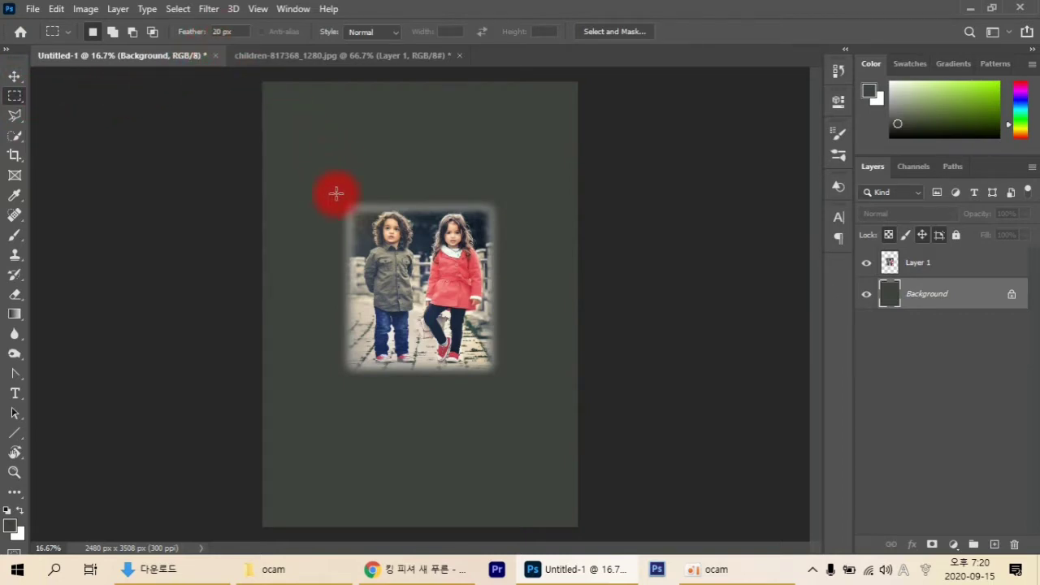
pyautogui.moveTo(334, 195); pyautogui.dragTo(504, 380)
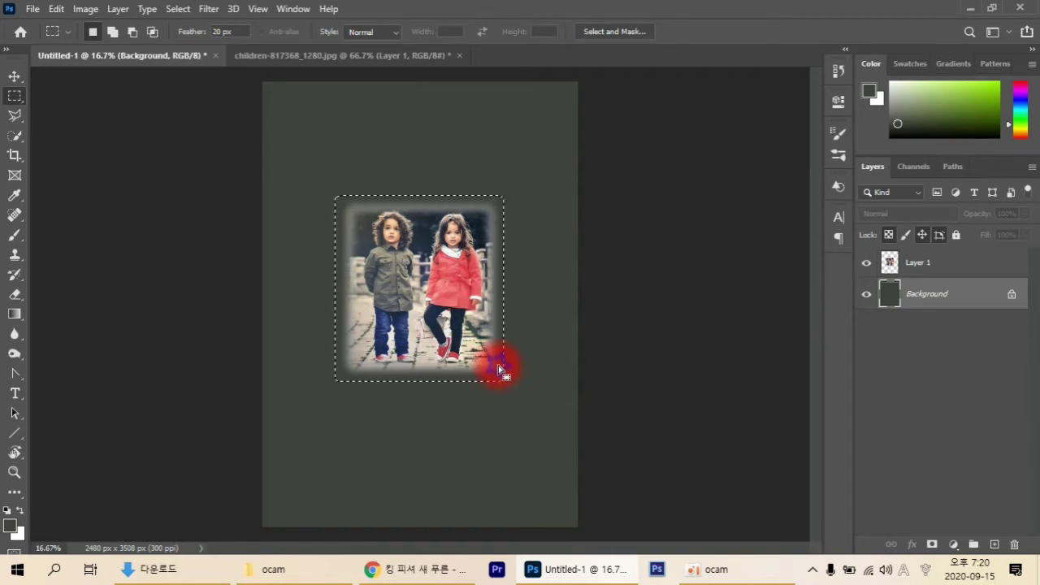
# Stroke the selection 30 px wide inside its edge in near-black 171716 at 100% opacity, Normal mode, and deselect.
pyautogui.rightClick(505, 374)
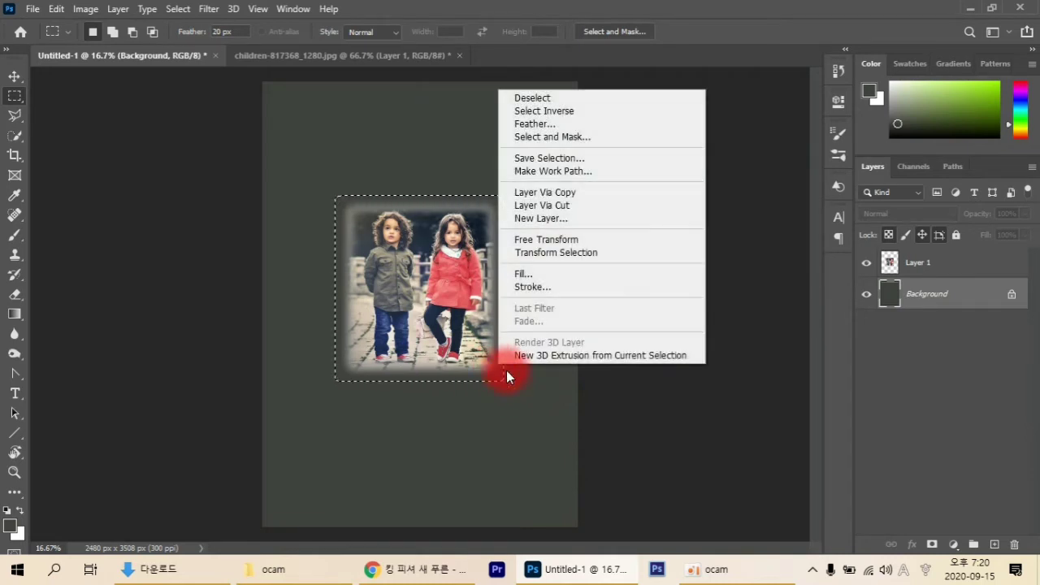
pyautogui.click(540, 286)
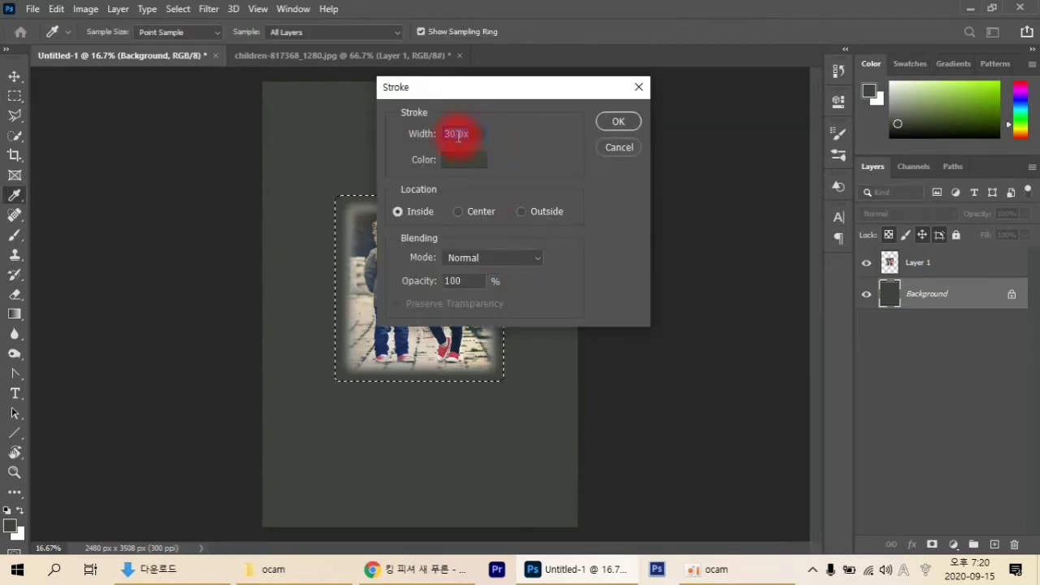
pyautogui.click(464, 161)
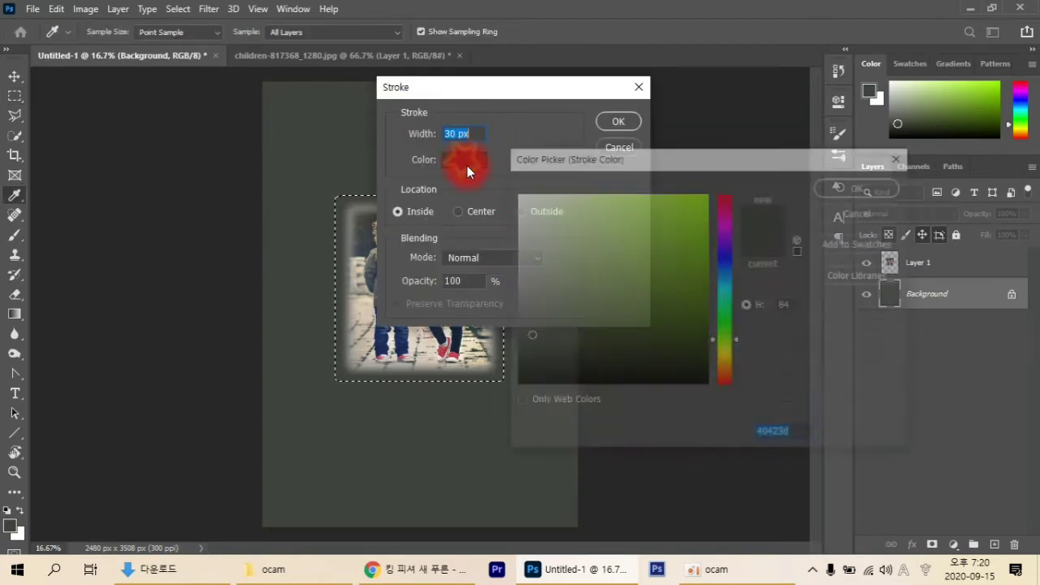
pyautogui.click(522, 369)
pyautogui.click(851, 190)
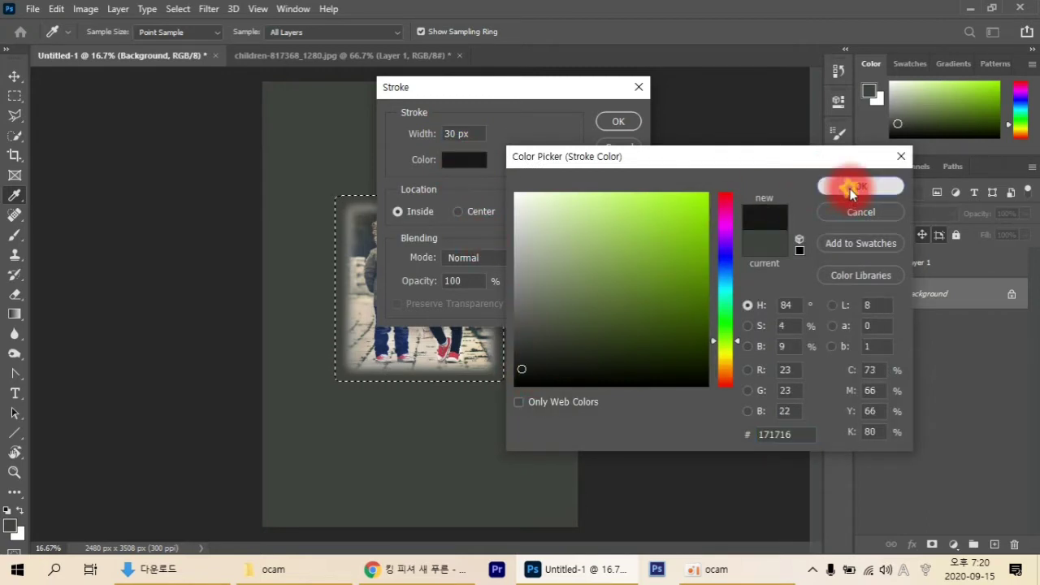
pyautogui.click(622, 122)
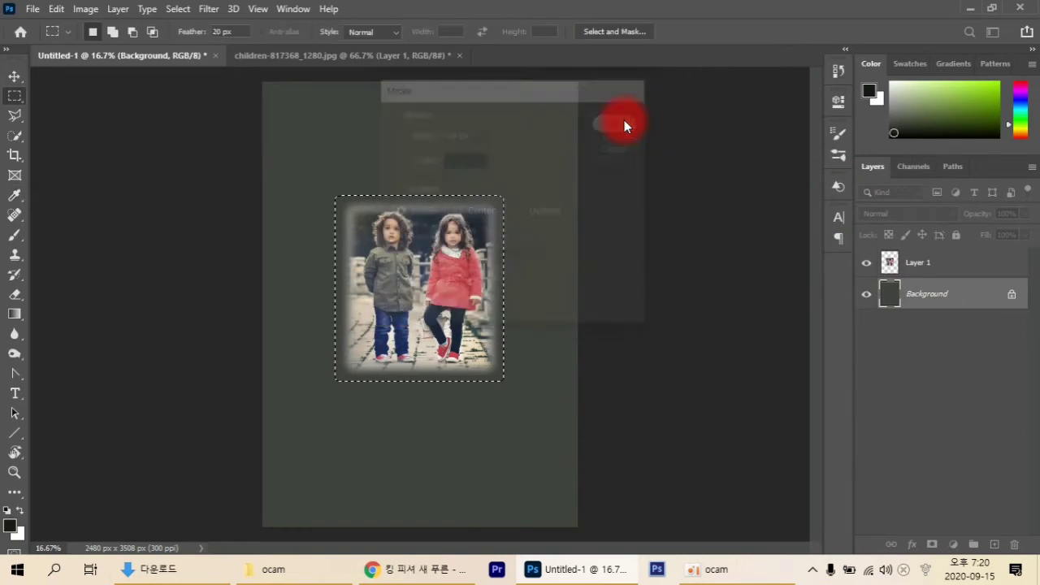
pyautogui.click(544, 362)
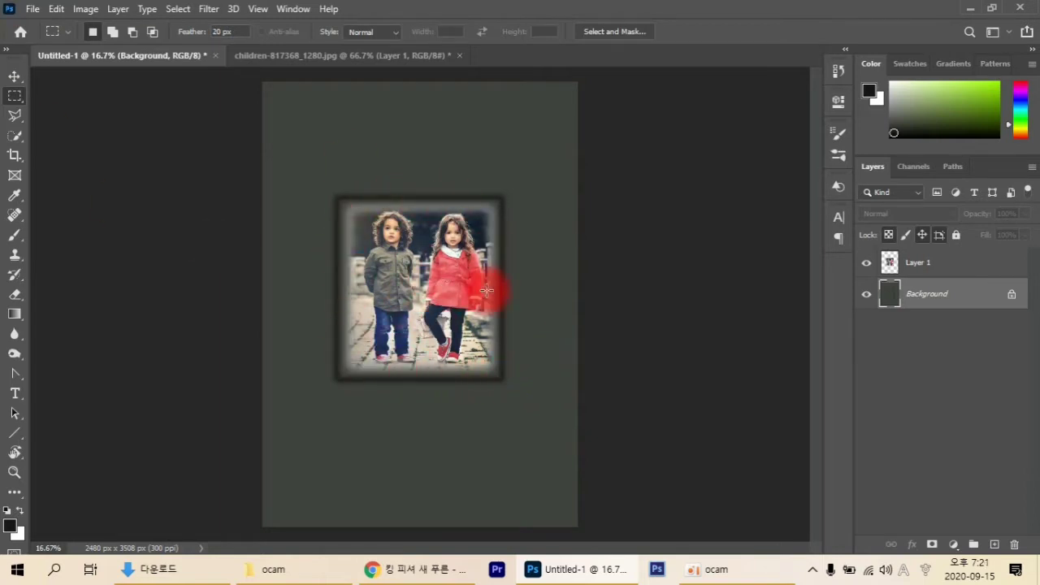
# Convert the Background into an unlocked regular layer named Layer 0, in Normal mode at 100% opacity.
pyautogui.doubleClick(983, 300)
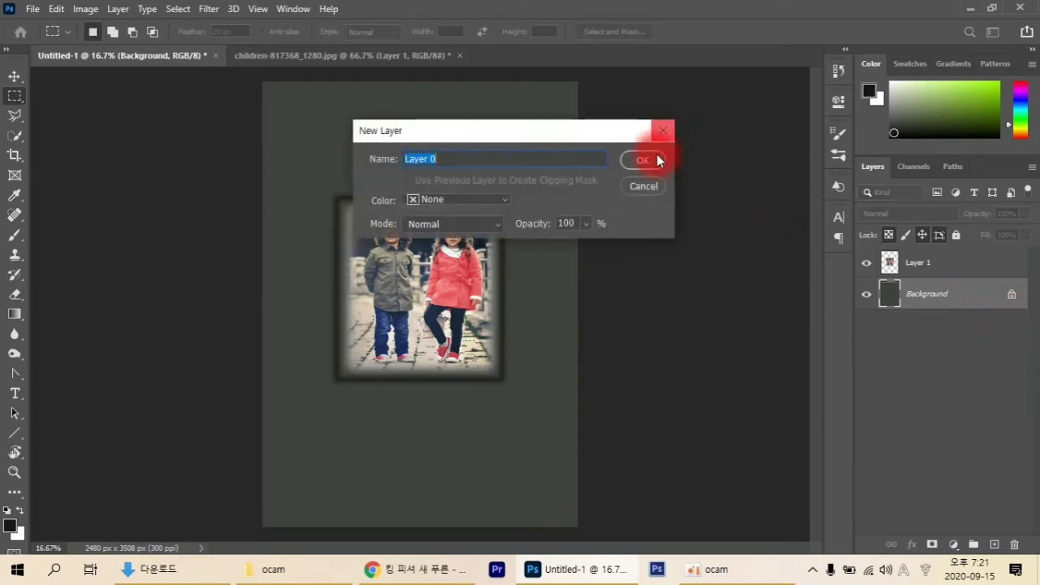
pyautogui.click(663, 130)
pyautogui.click(978, 295)
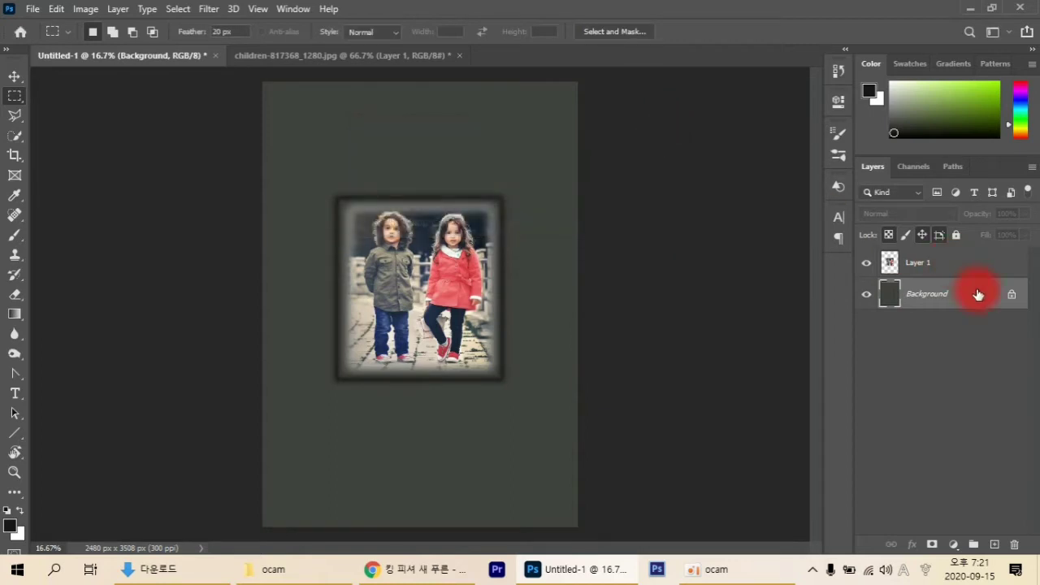
pyautogui.doubleClick(979, 299)
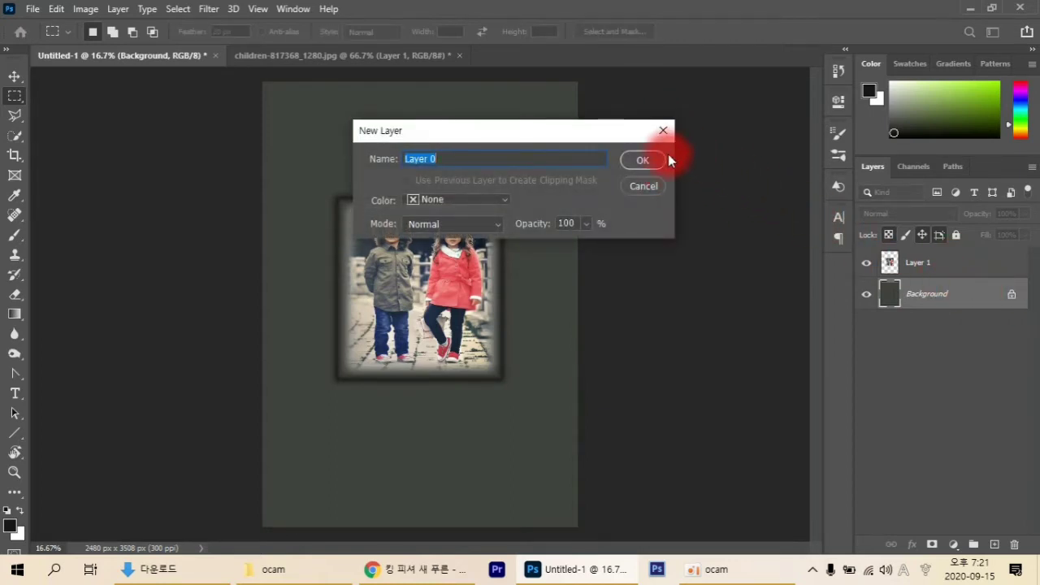
pyautogui.click(638, 160)
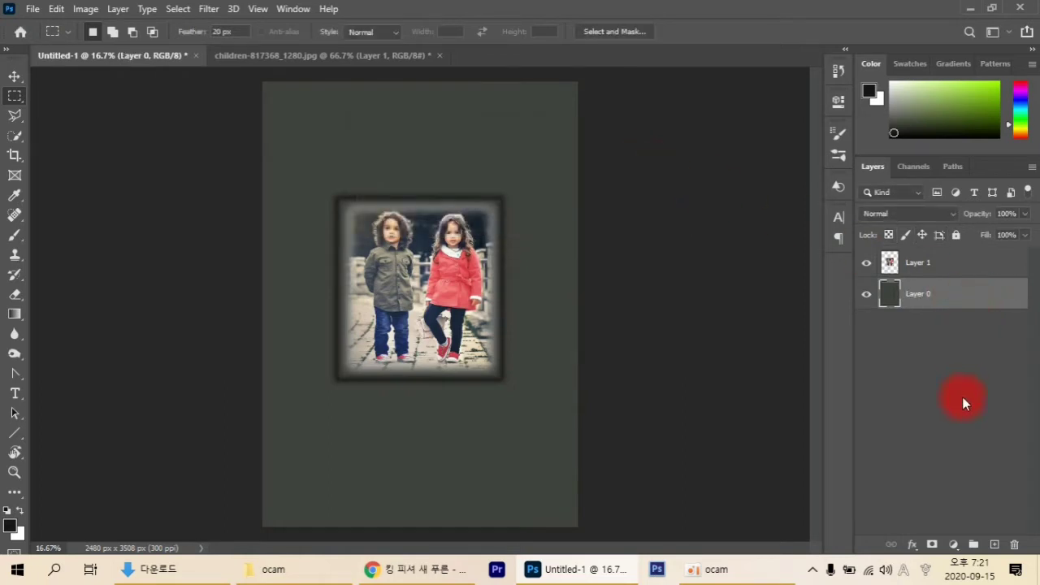
# Add a Bevel & Emboss effect to Layer 0 with Outer Bevel style and Chisel Hard technique.
pyautogui.click(912, 545)
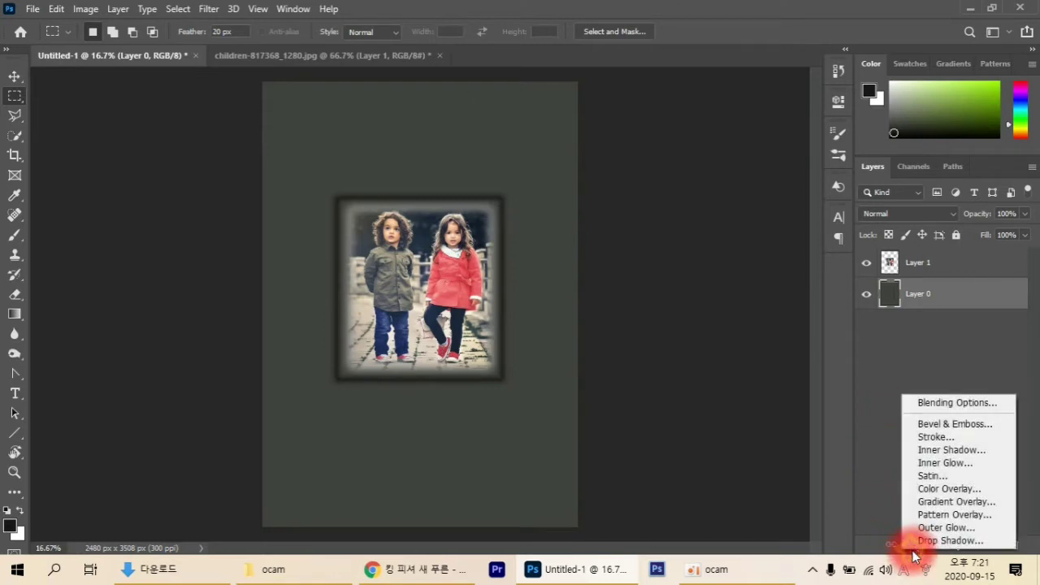
pyautogui.click(937, 429)
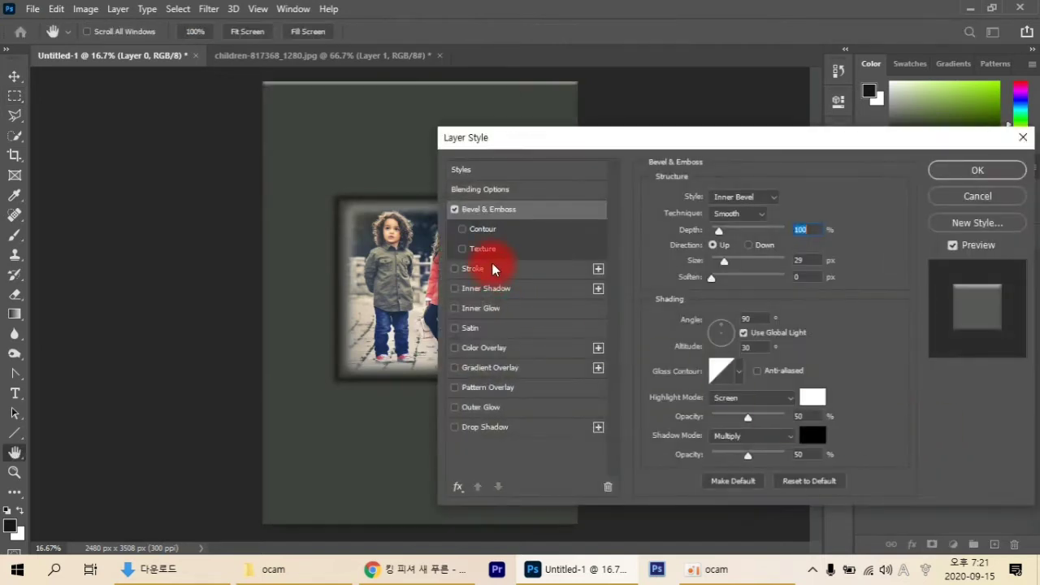
pyautogui.click(772, 201)
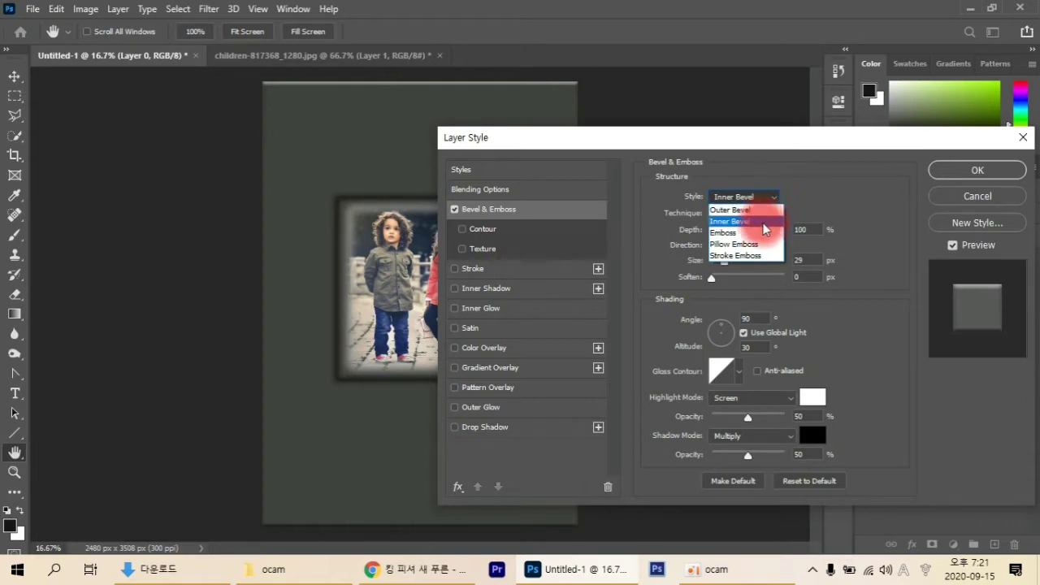
pyautogui.click(765, 221)
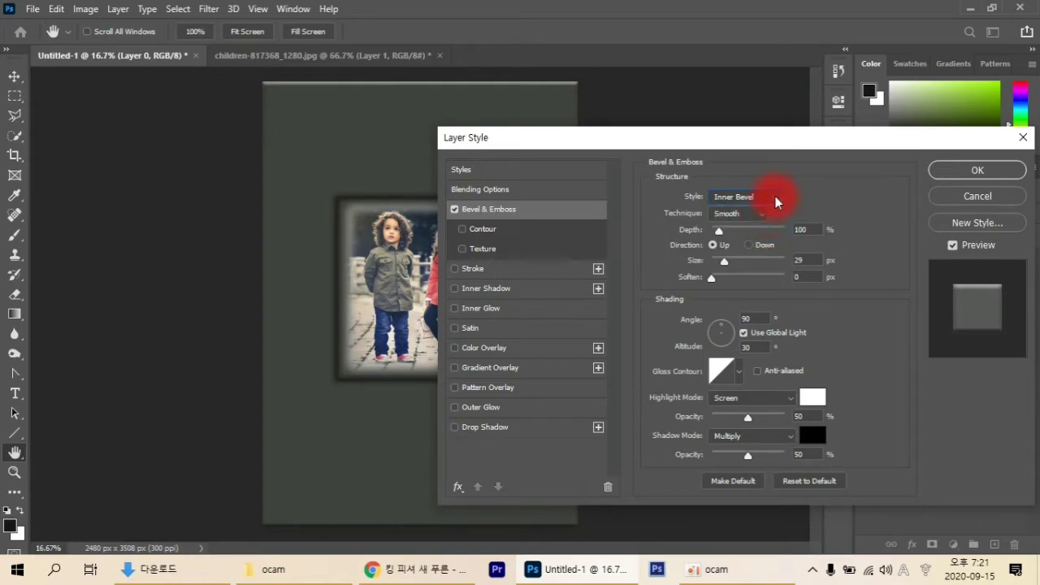
pyautogui.click(776, 202)
pyautogui.click(766, 212)
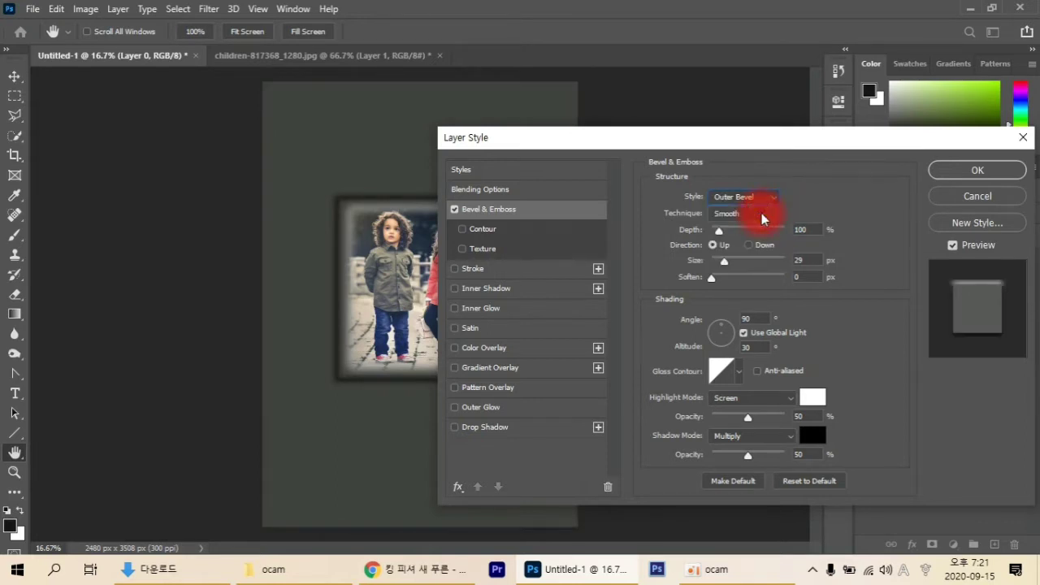
pyautogui.click(762, 216)
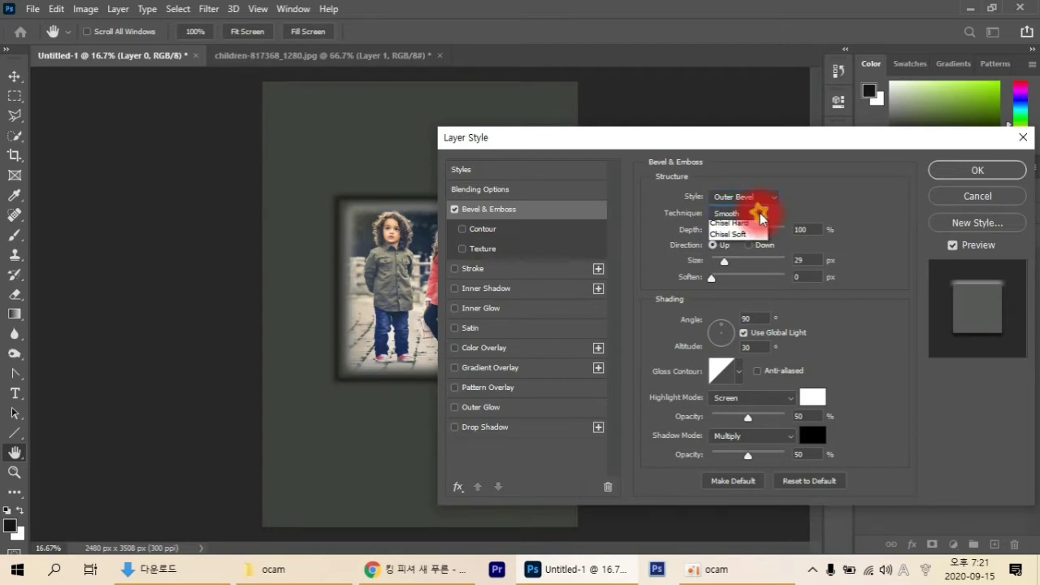
pyautogui.click(757, 235)
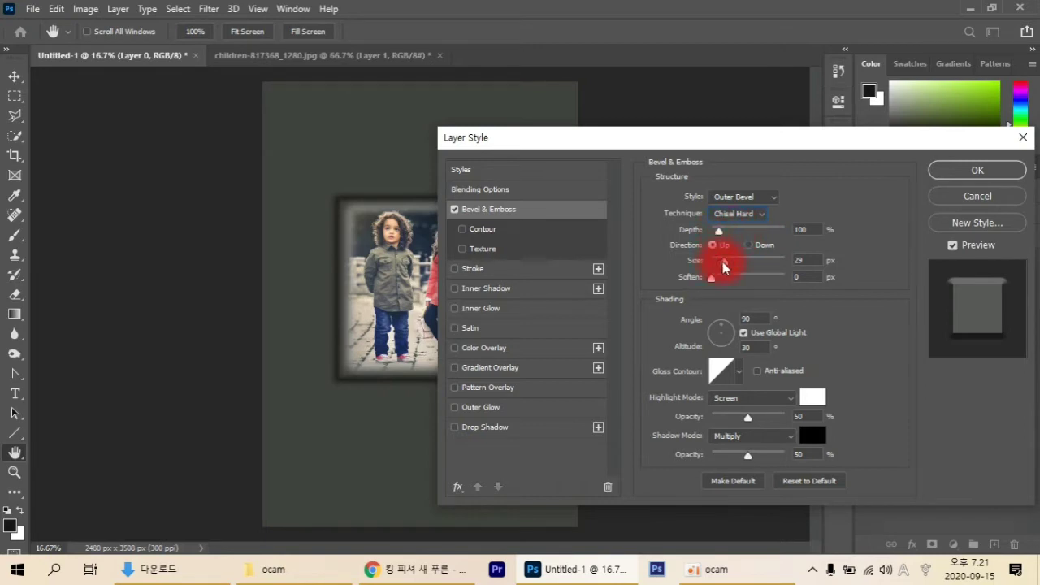
# Set the bevel's size to 46 px and its lighting angle to 135°.
pyautogui.click(723, 261)
pyautogui.moveTo(729, 268); pyautogui.dragTo(730, 271)
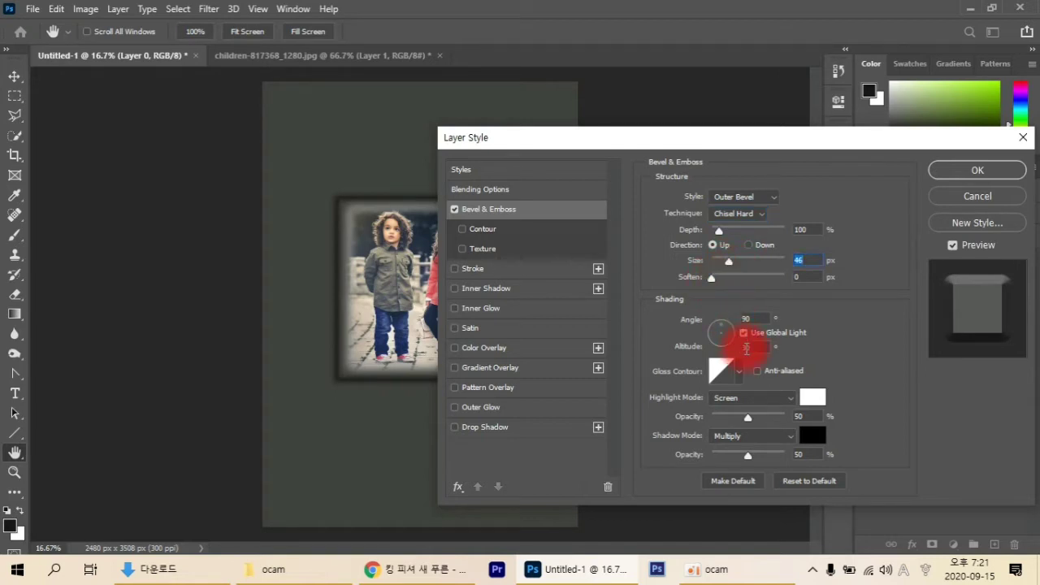
pyautogui.moveTo(759, 317)
pyautogui.mouseDown()
pyautogui.moveTo(701, 327)
pyautogui.moveTo(720, 302)
pyautogui.moveTo(751, 348)
pyautogui.mouseUp()
pyautogui.write('135')
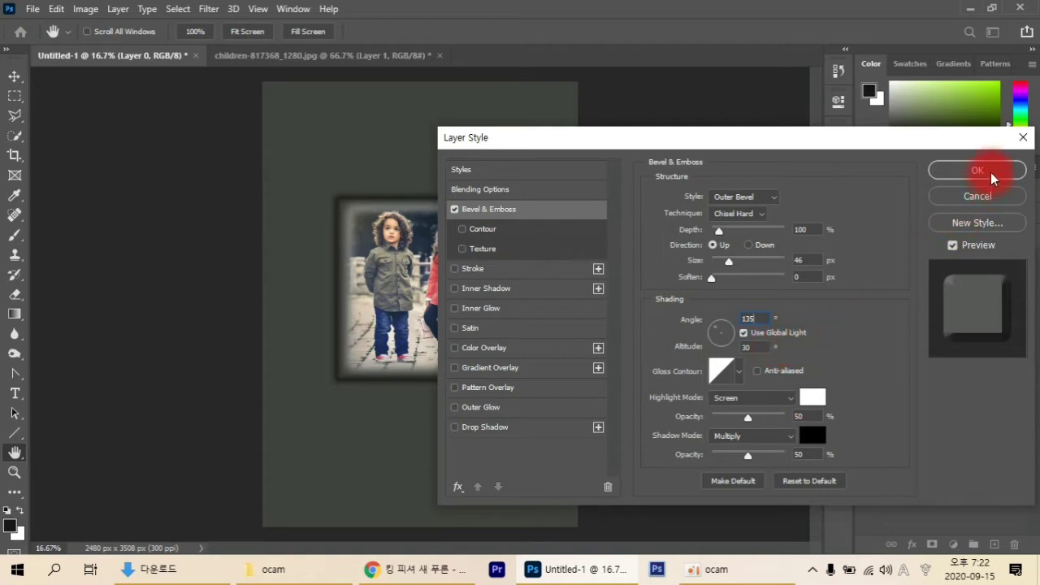
# Enable a Drop Shadow on Layer 0, keep its blend mode at Multiply, and apply the layer style.
pyautogui.click(491, 429)
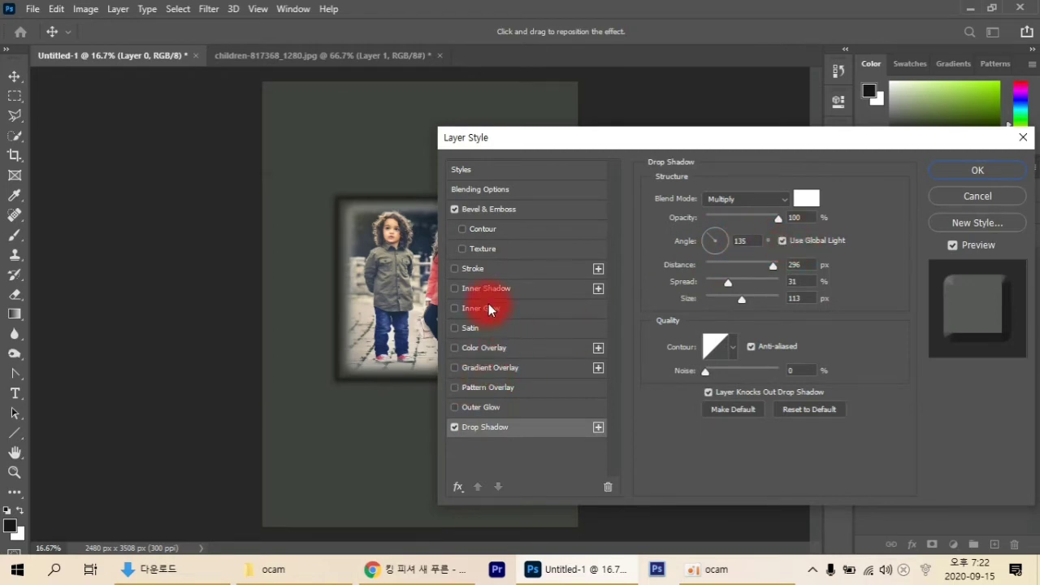
pyautogui.click(507, 209)
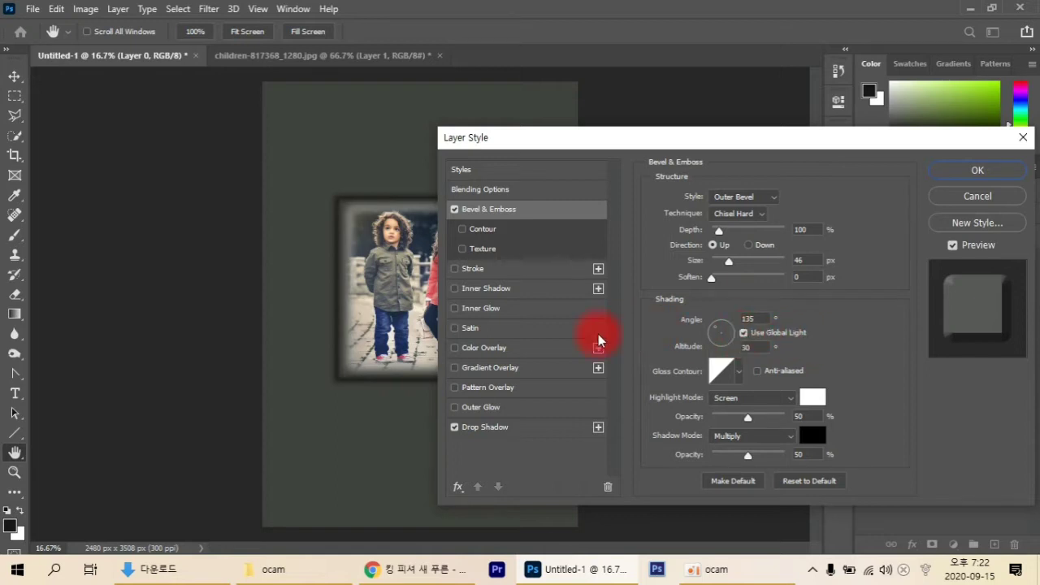
pyautogui.click(492, 429)
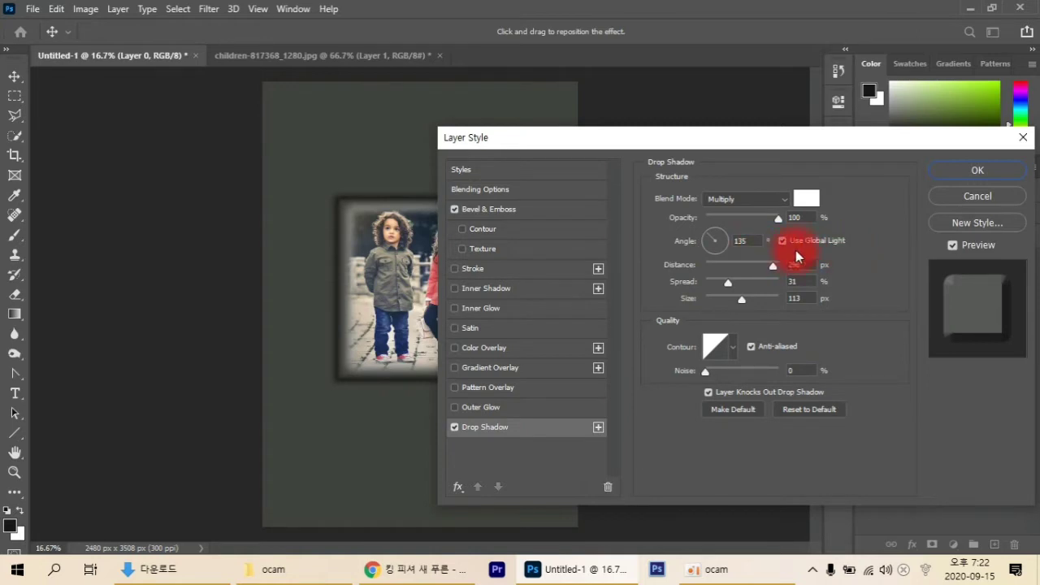
pyautogui.click(785, 199)
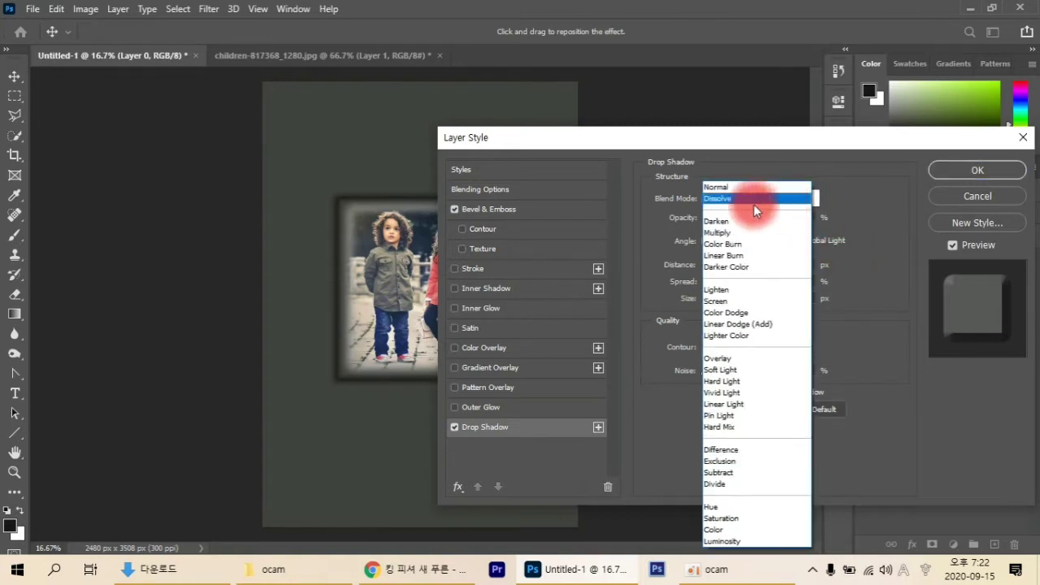
pyautogui.click(747, 188)
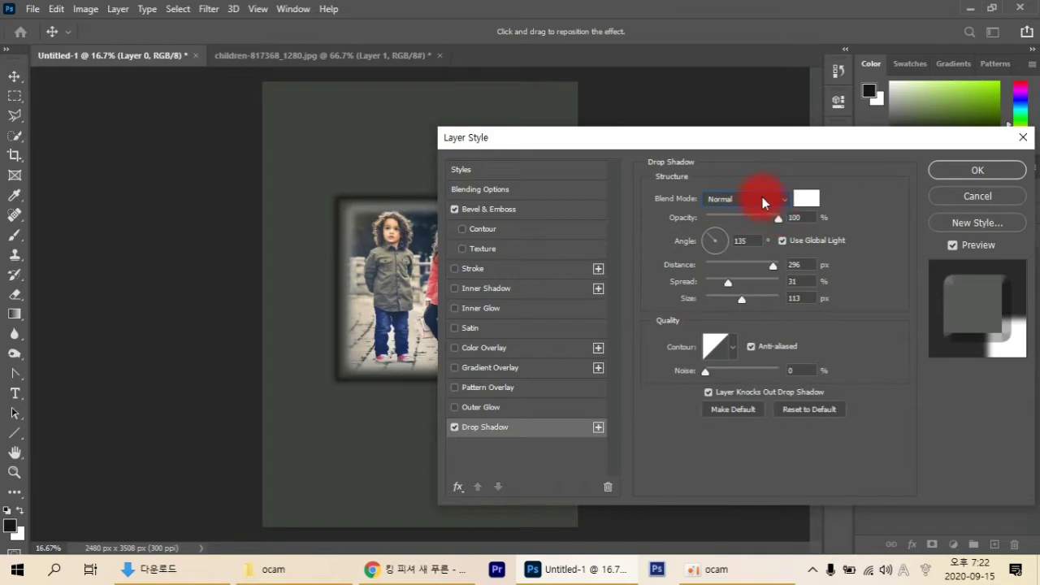
pyautogui.click(762, 202)
pyautogui.click(738, 230)
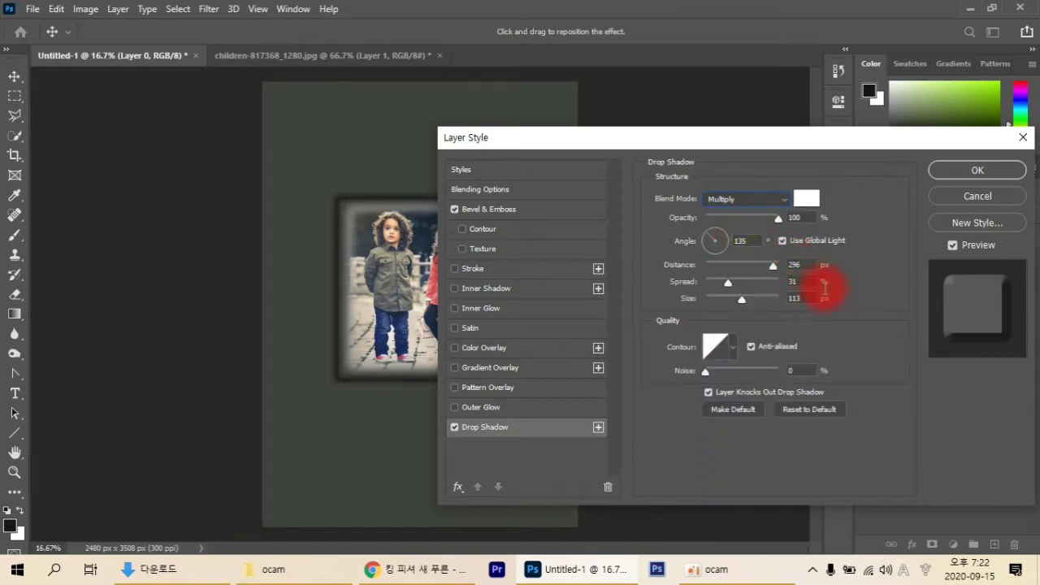
pyautogui.click(952, 177)
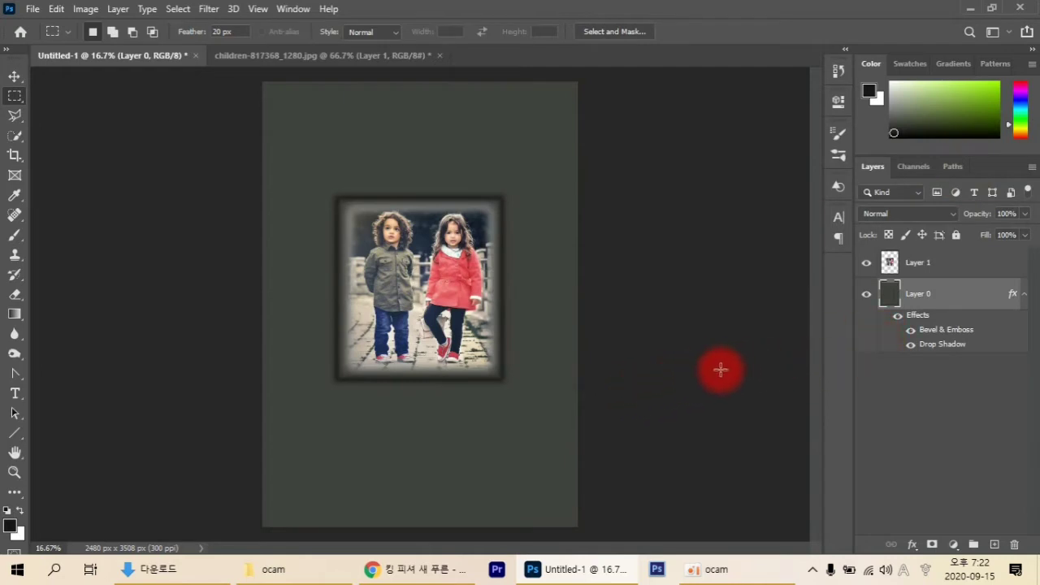
# Select a rectangle around the framed photo on Layer 0 with 20 px feather and choose Pattern as its fill contents.
pyautogui.click(950, 304)
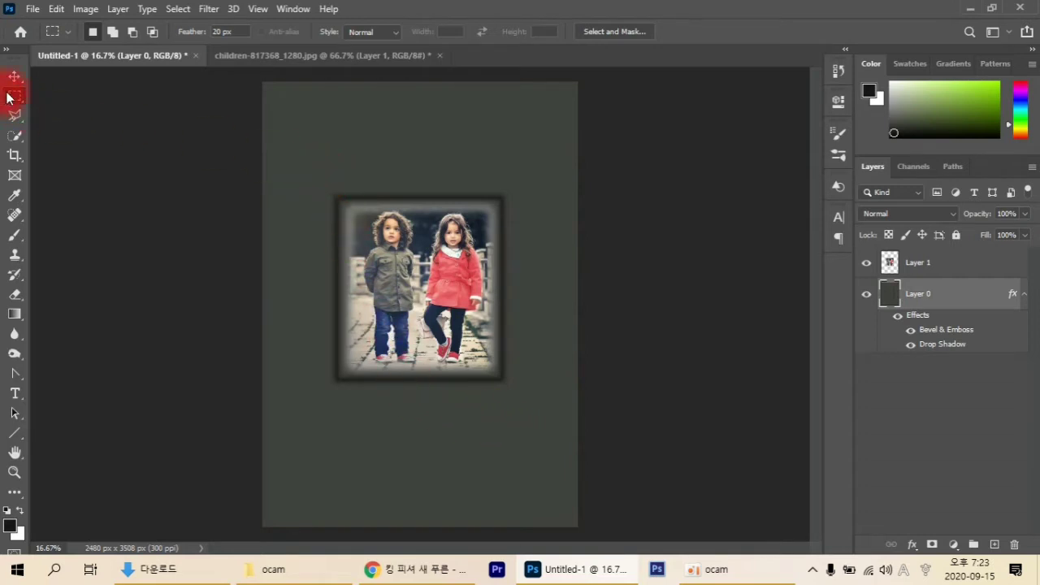
pyautogui.moveTo(314, 173); pyautogui.dragTo(526, 410)
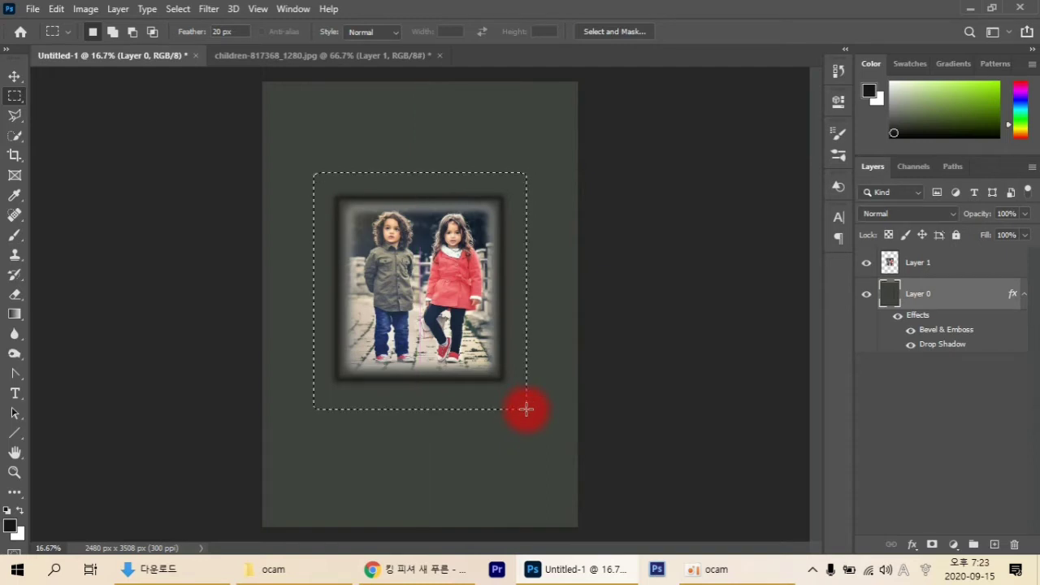
pyautogui.rightClick(523, 356)
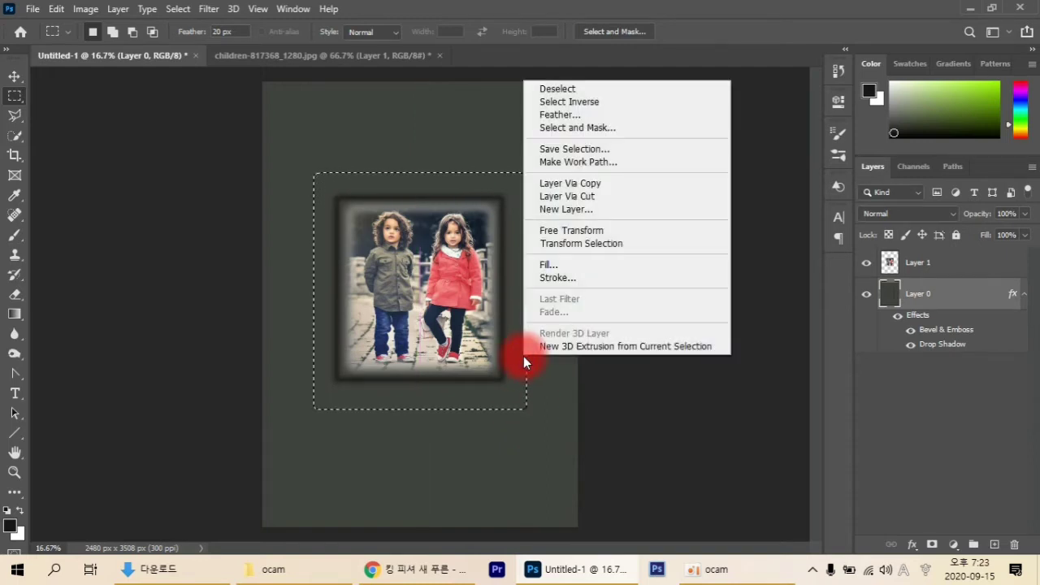
pyautogui.click(564, 265)
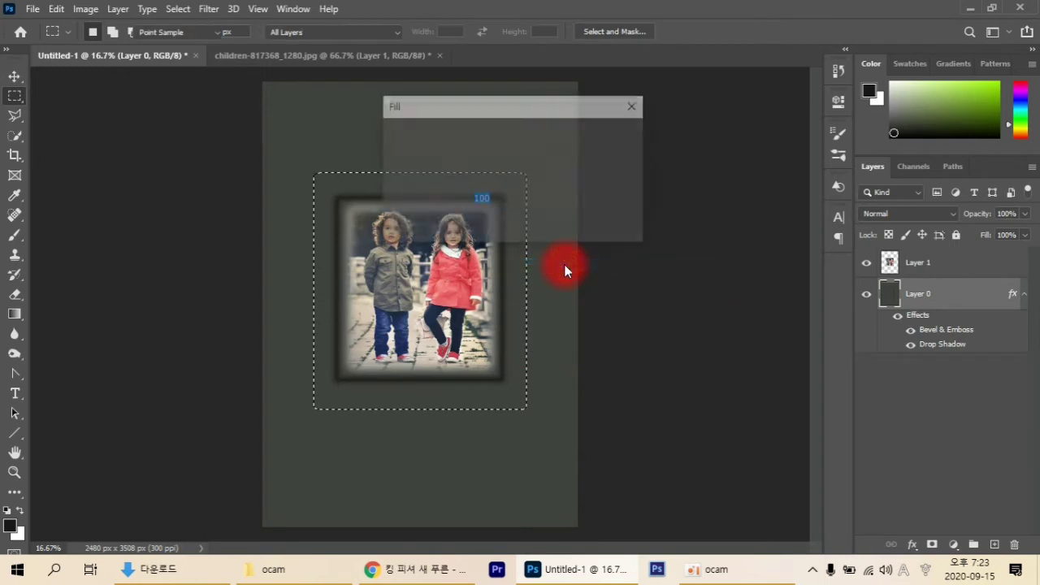
pyautogui.click(576, 135)
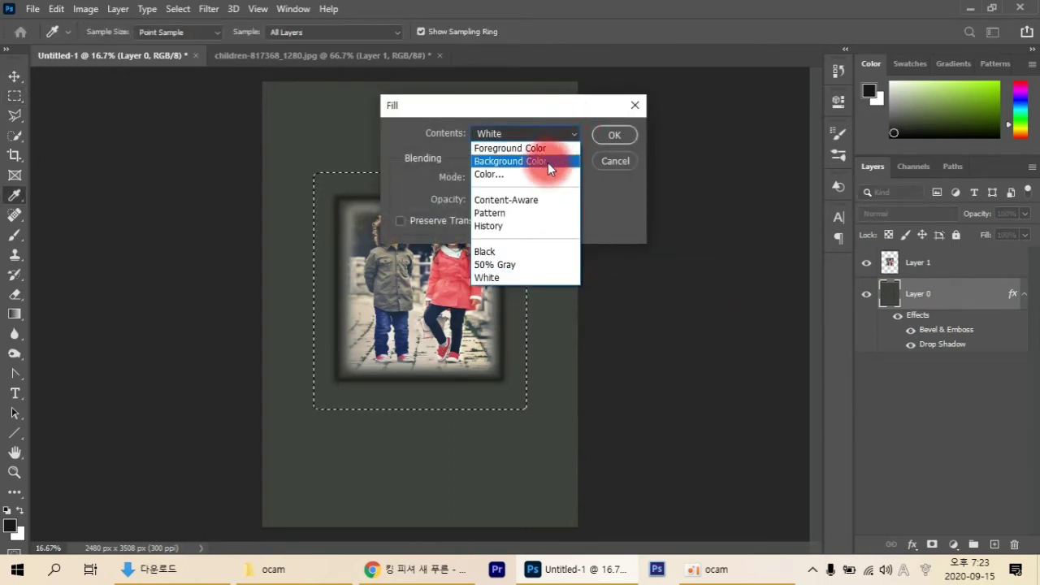
pyautogui.click(510, 213)
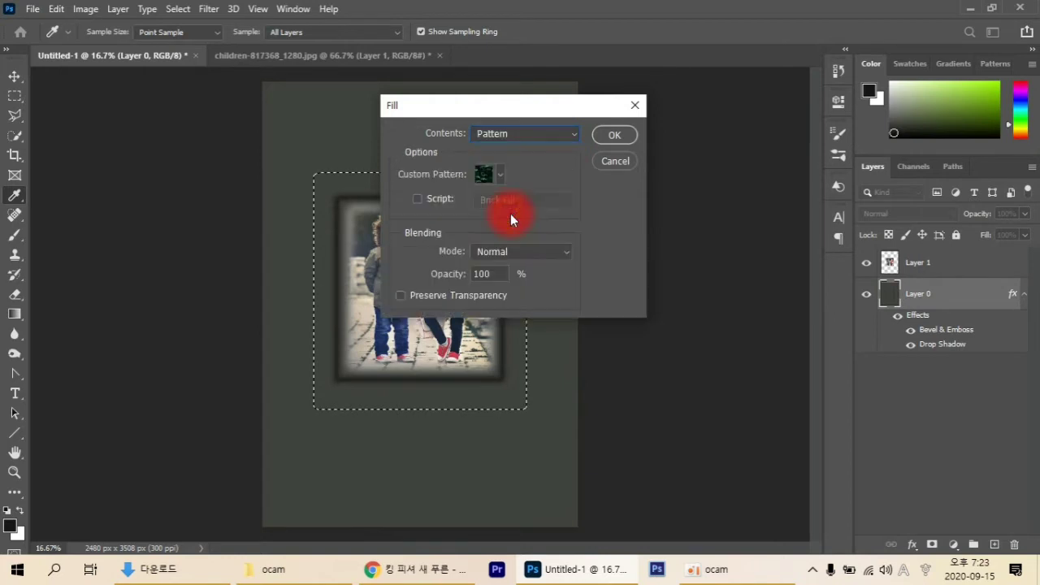
# Expand the three custom pattern folders and display the patterns as a Large List.
pyautogui.click(499, 174)
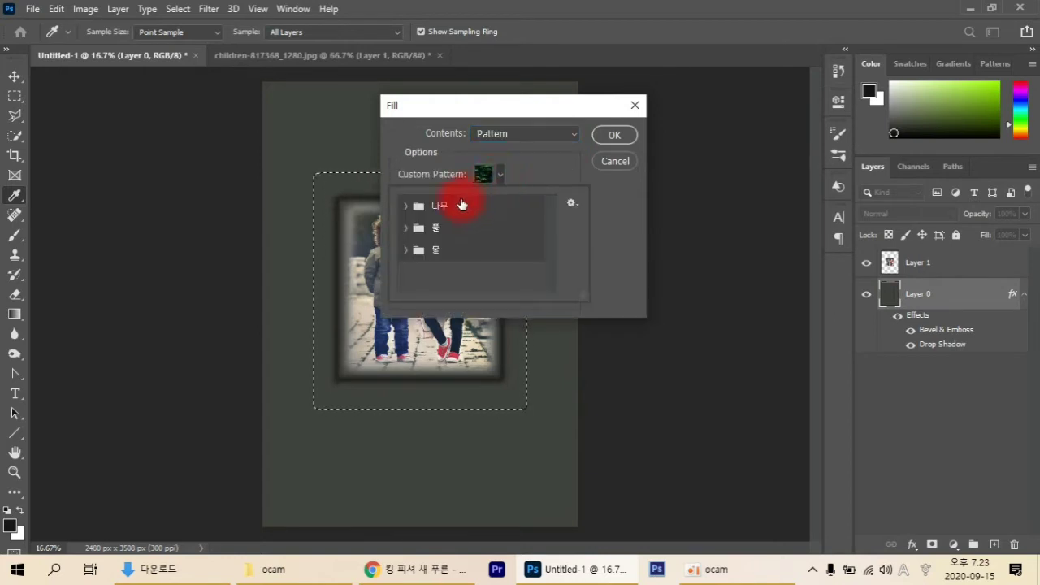
pyautogui.click(406, 206)
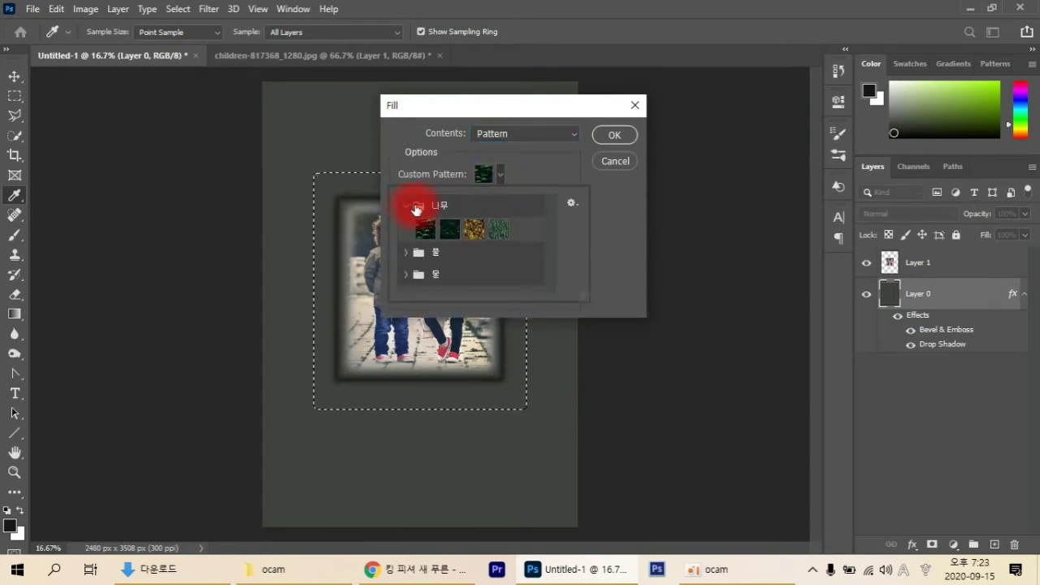
pyautogui.click(408, 254)
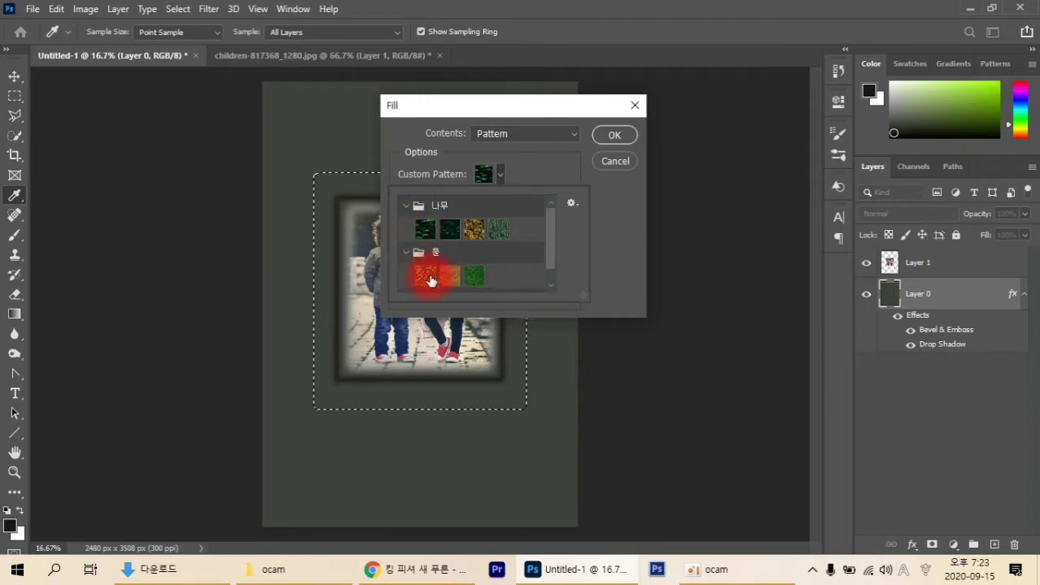
pyautogui.scroll(-1, 410, 275)
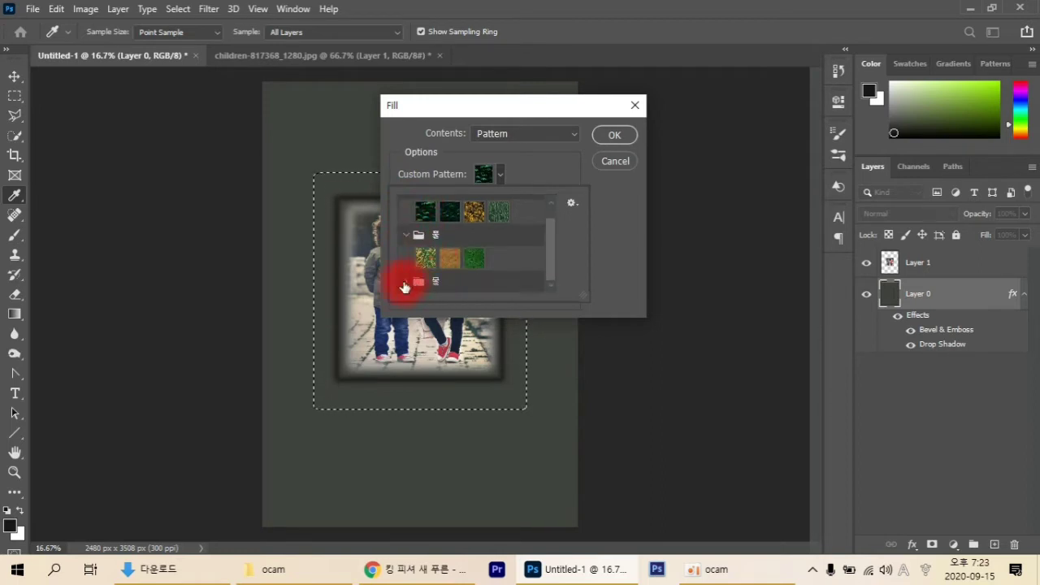
pyautogui.click(421, 284)
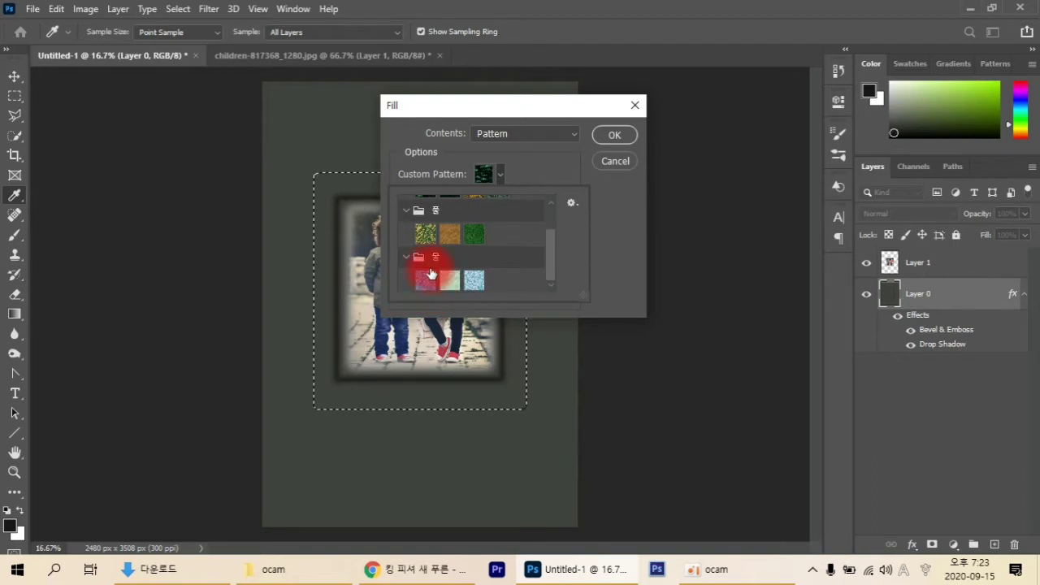
pyautogui.scroll(2, 439, 280)
pyautogui.click(573, 203)
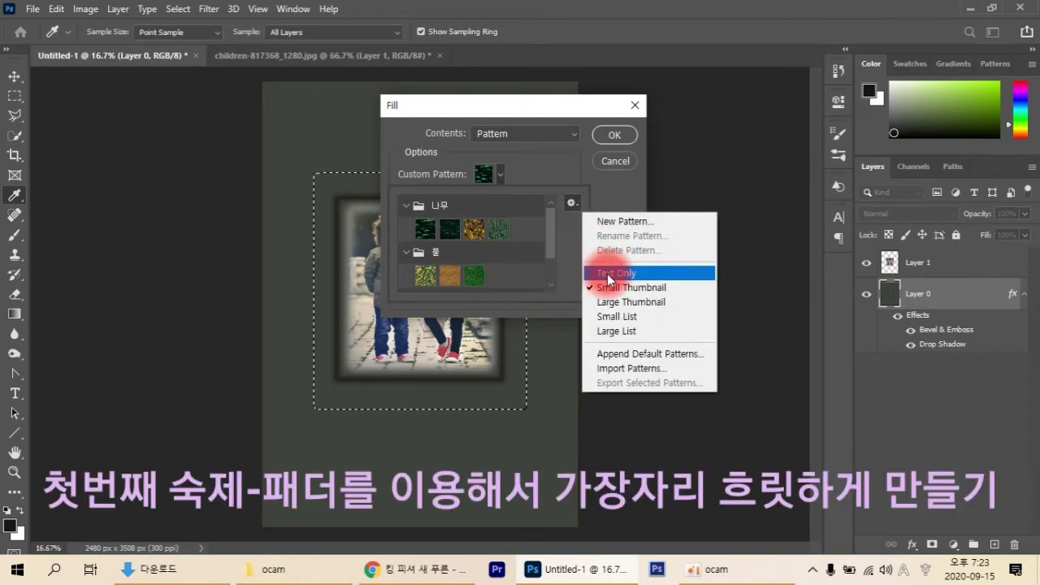
pyautogui.click(615, 329)
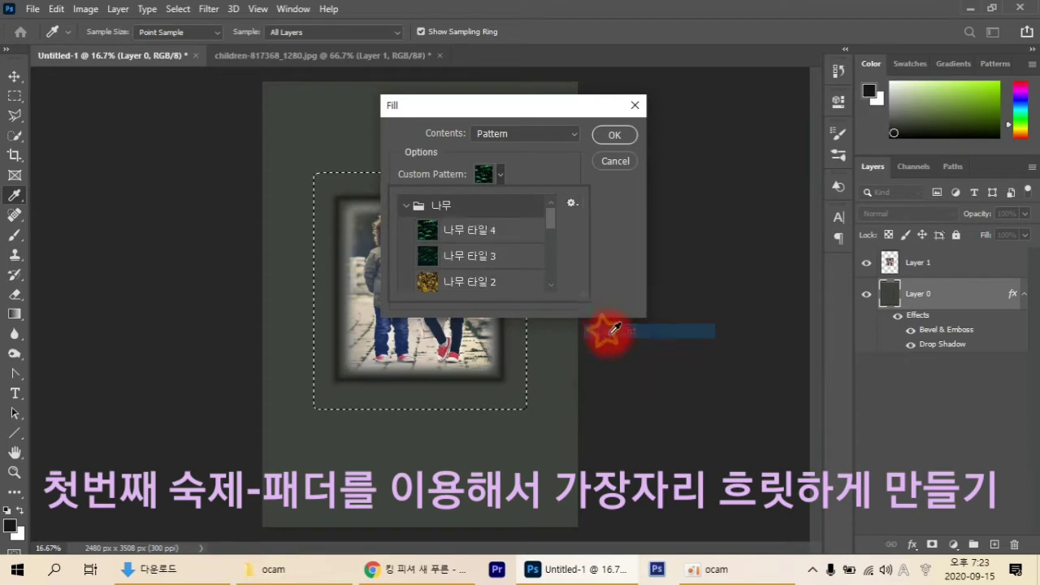
# Fill the feathered selection with the 나무 타일 4 pattern.
pyautogui.click(460, 234)
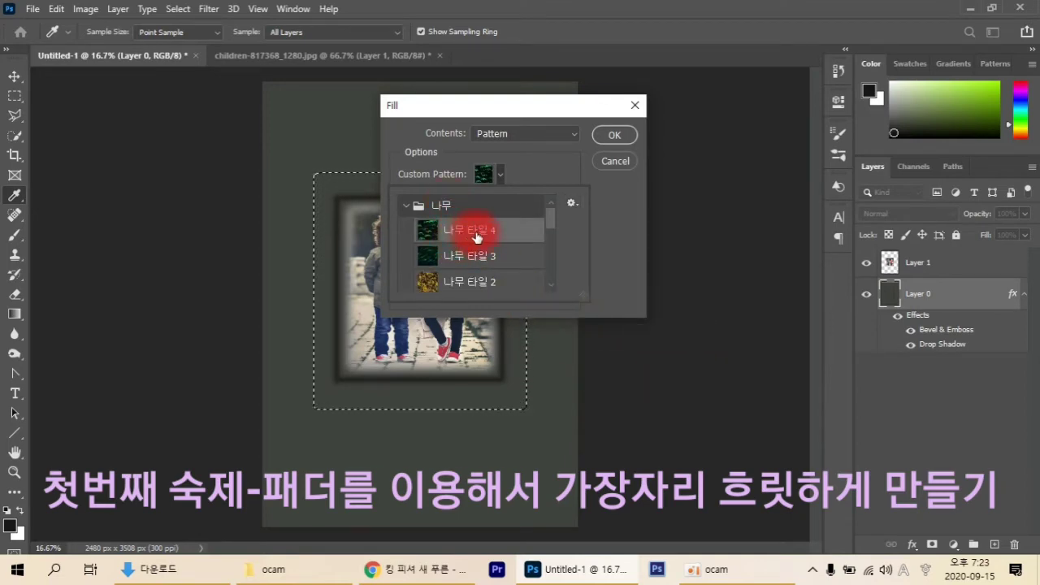
pyautogui.click(463, 236)
pyautogui.click(615, 123)
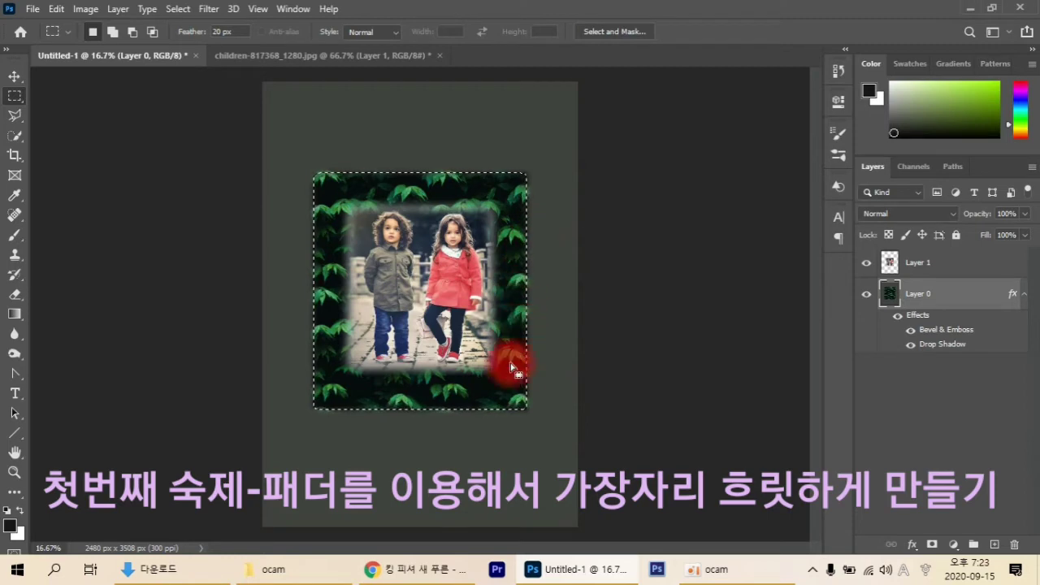
# Set the marquee feather to 0 px and select a slightly larger rectangle around the leaf-patterned surround.
pyautogui.doubleClick(216, 31)
pyautogui.write('0')
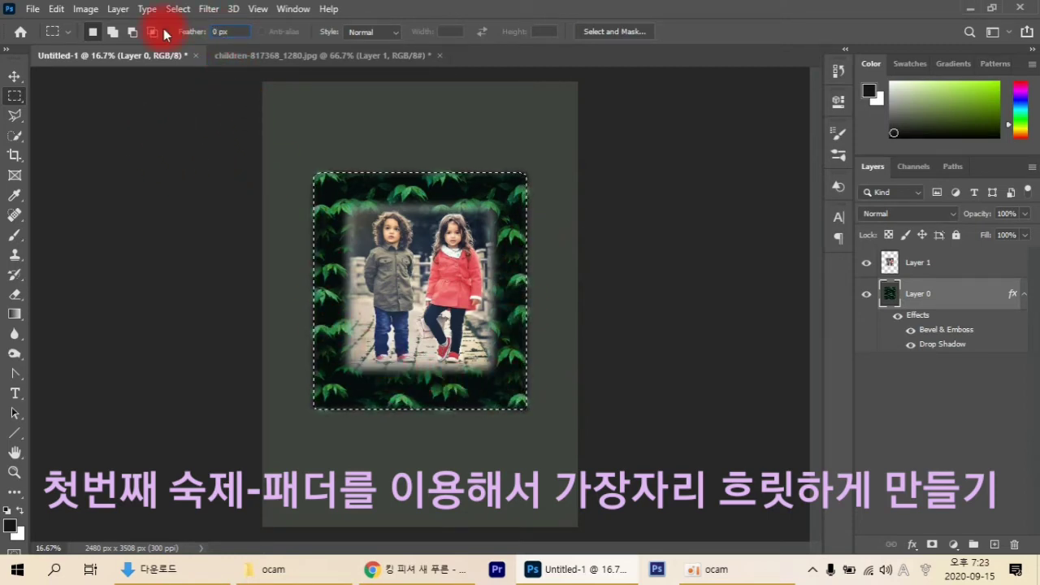
pyautogui.click(16, 101)
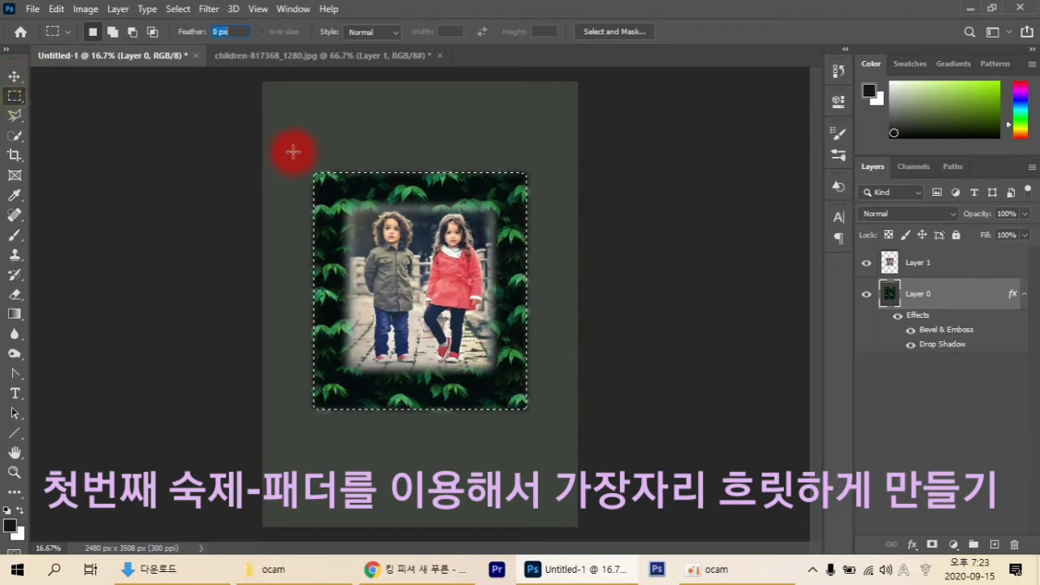
pyautogui.moveTo(298, 152); pyautogui.dragTo(541, 429)
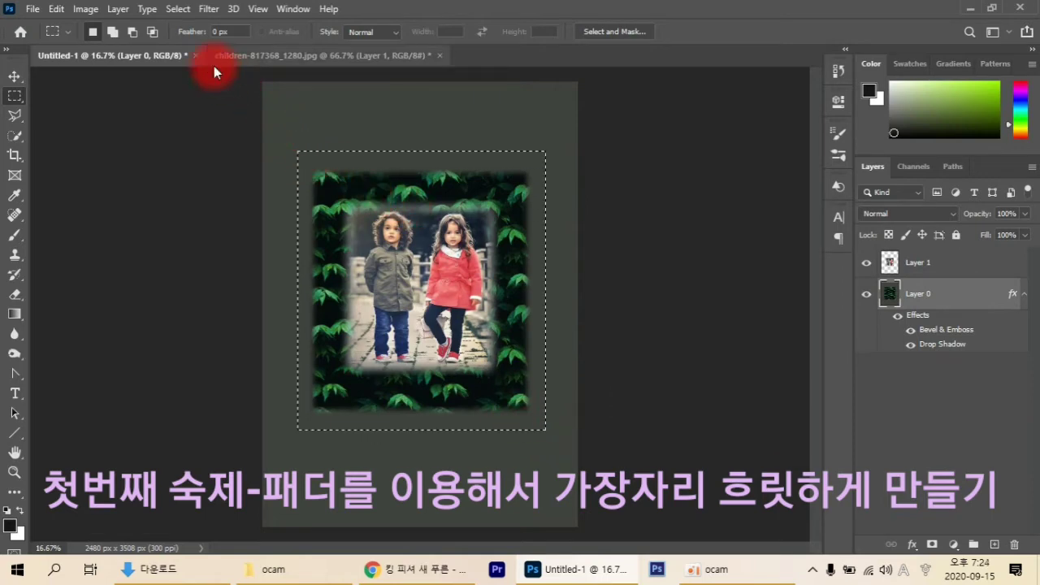
# Fill the larger rectangular selection on Layer 0 with the dark brown colour 30200e.
pyautogui.press('shift')
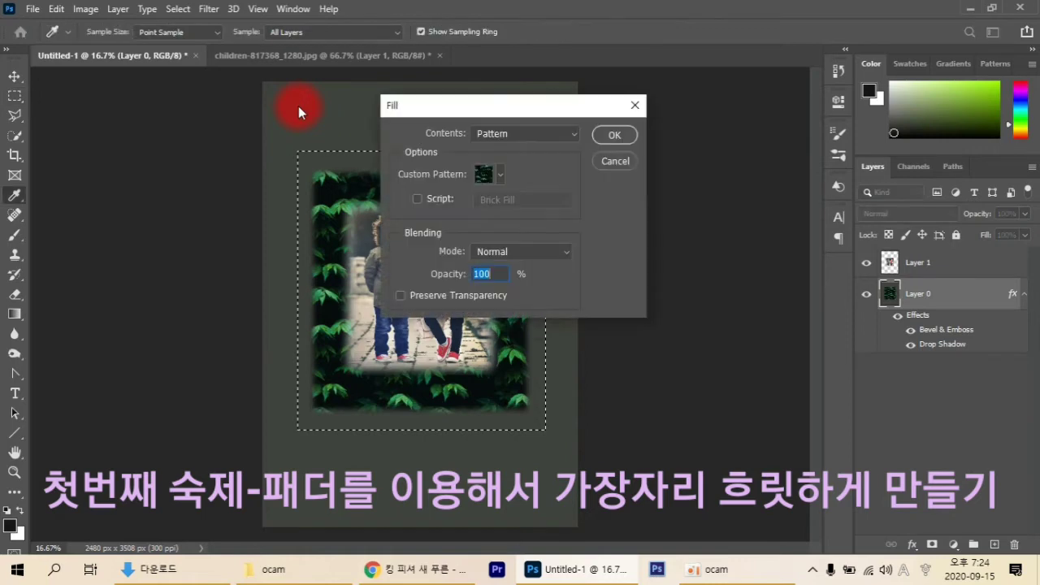
pyautogui.click(564, 134)
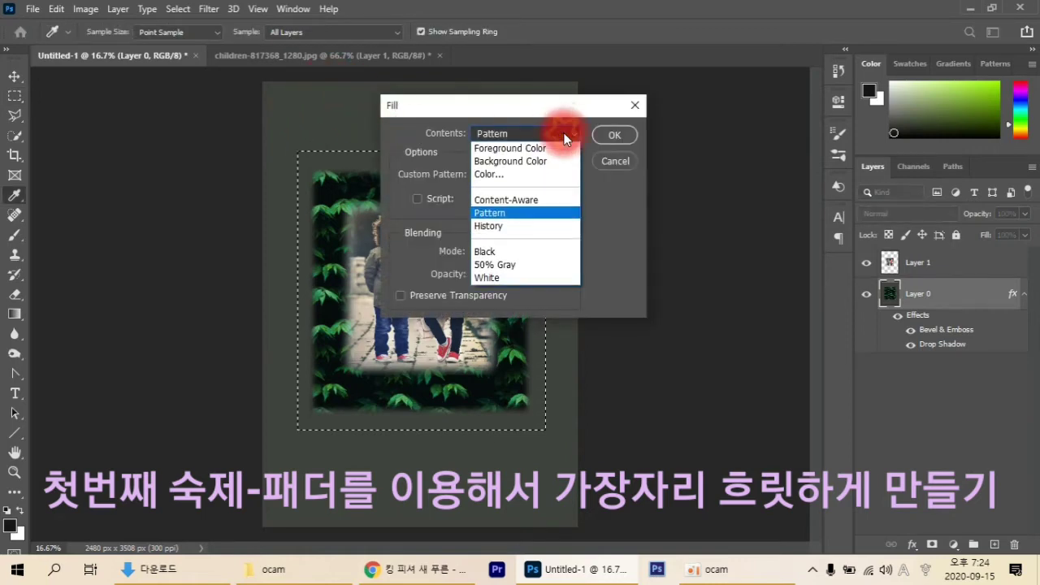
pyautogui.click(520, 174)
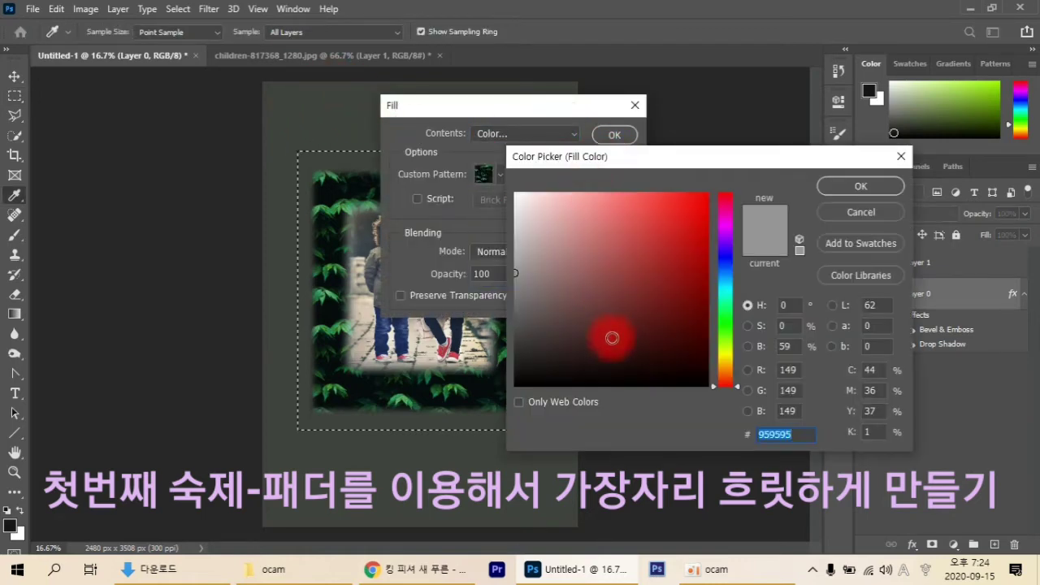
pyautogui.click(726, 370)
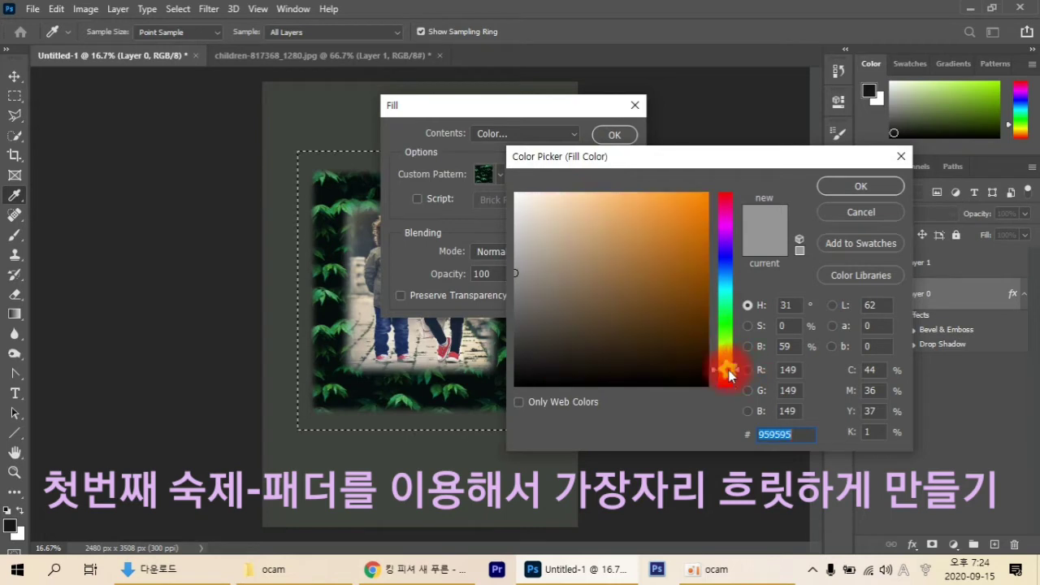
pyautogui.click(652, 350)
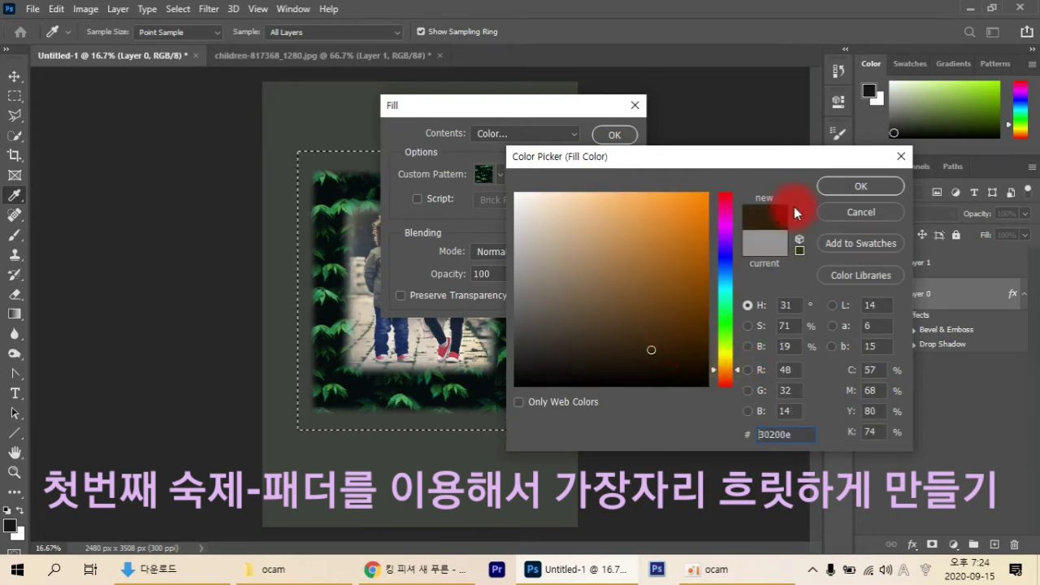
pyautogui.click(836, 187)
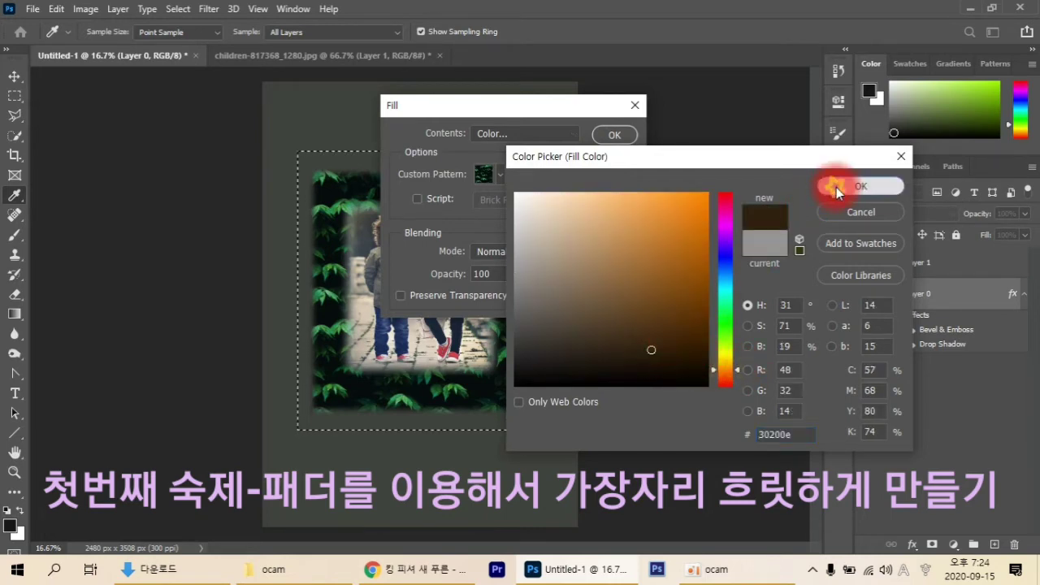
pyautogui.click(624, 135)
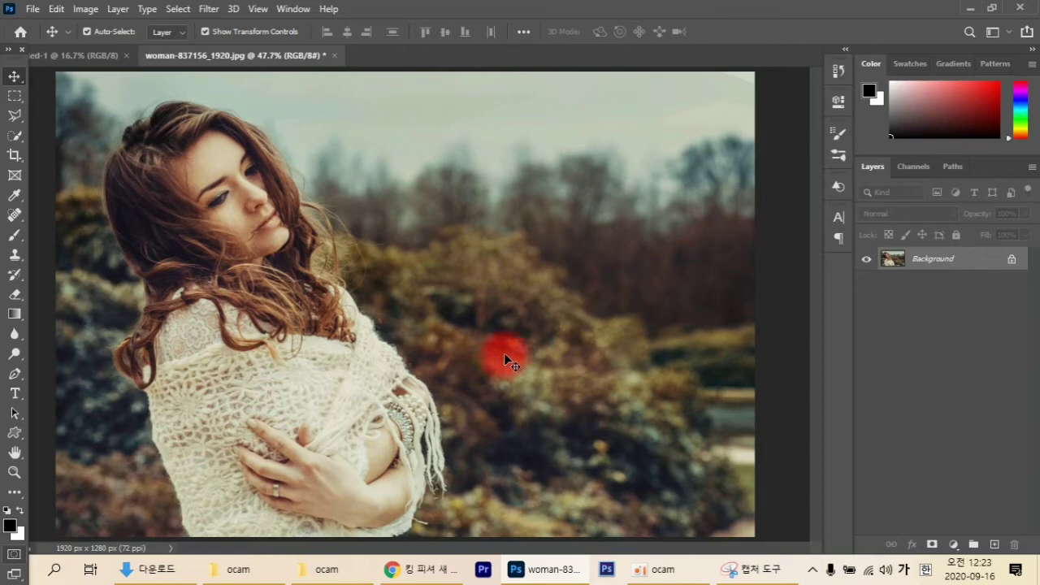
# Enter Quick Mask mode on the woman photo with the mask colour indicating Selected Areas.
pyautogui.click(10, 49)
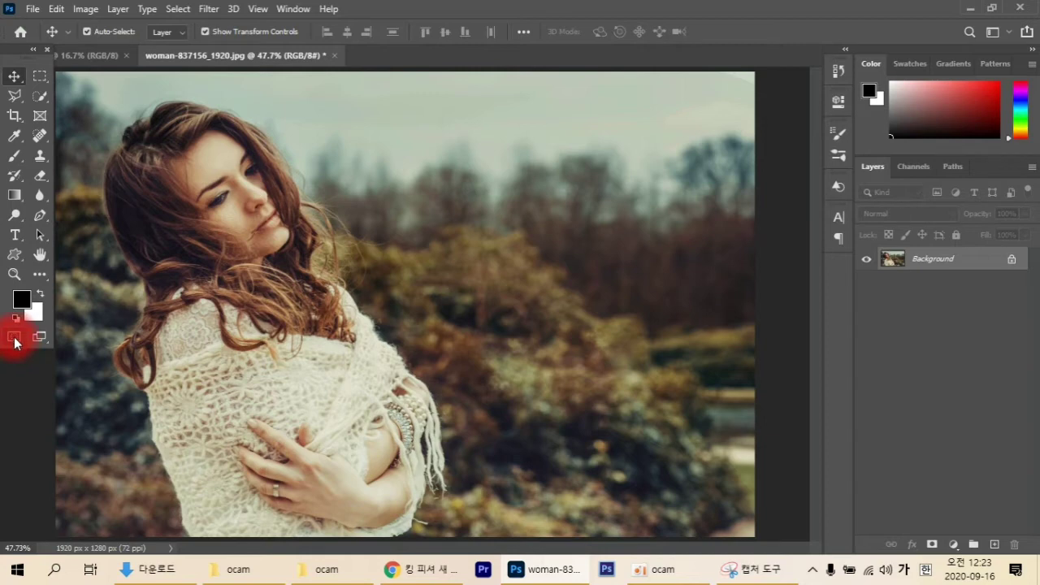
pyautogui.click(33, 50)
pyautogui.click(11, 52)
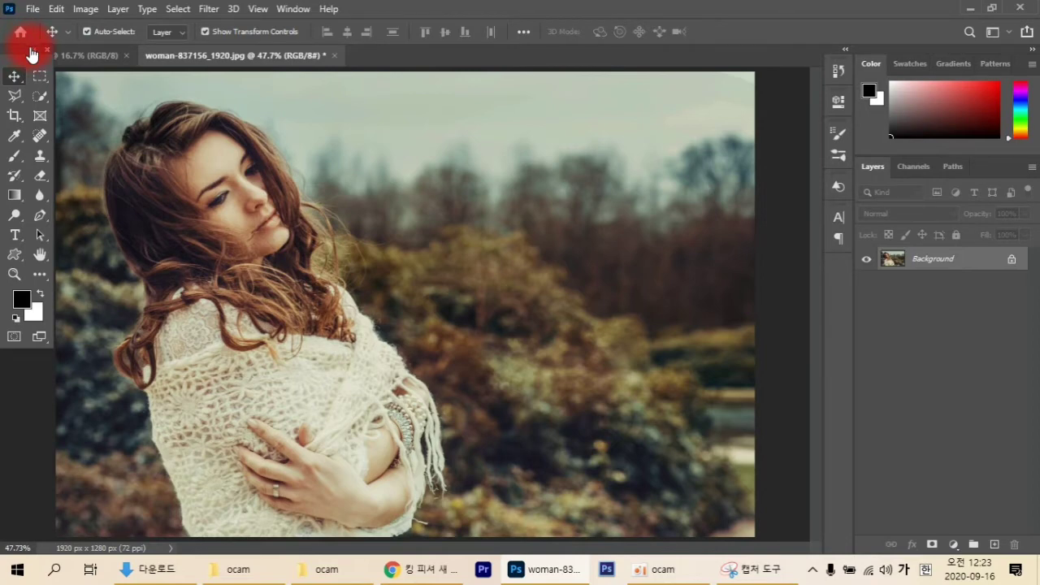
pyautogui.doubleClick(15, 337)
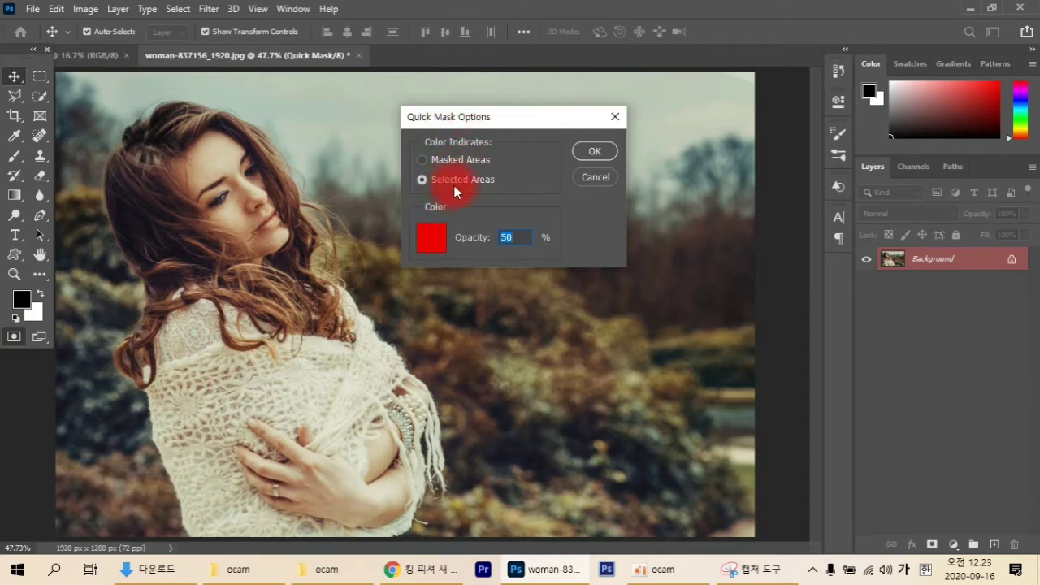
pyautogui.click(423, 178)
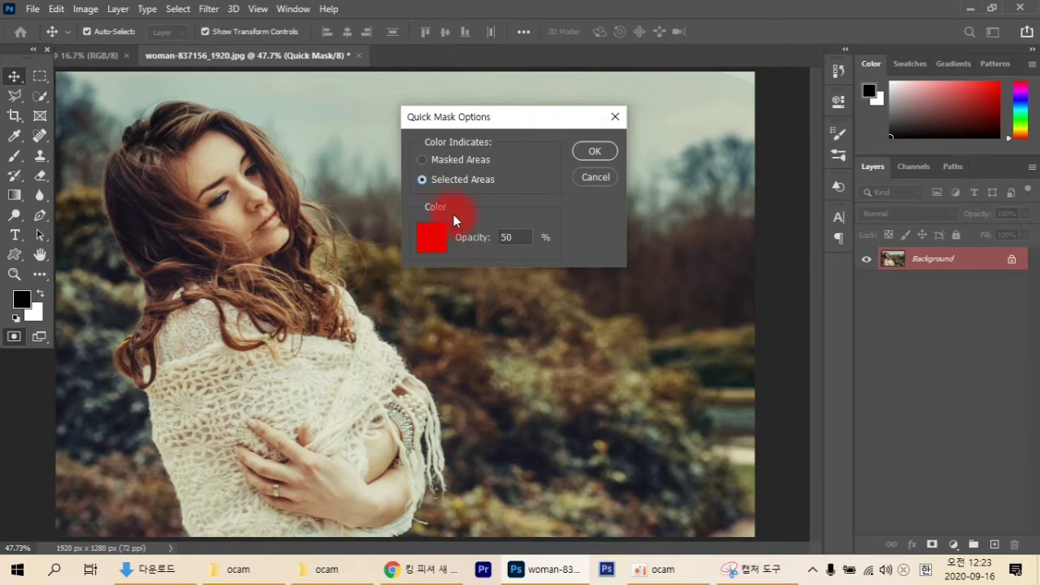
pyautogui.click(601, 149)
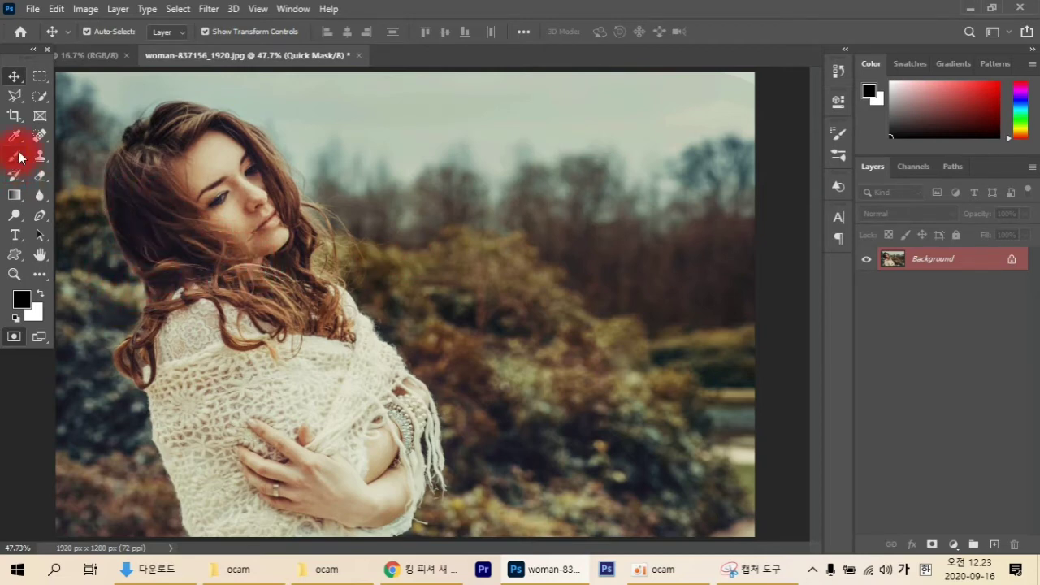
# Choose the Brush tool for painting the quick mask, with a 150 px hard round tip at 100% hardness.
pyautogui.click(33, 50)
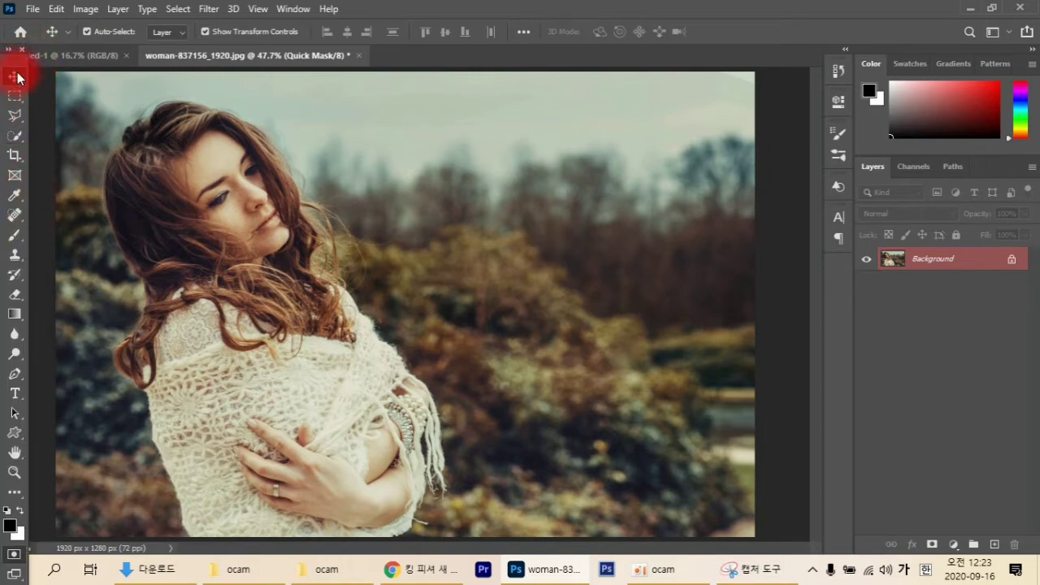
pyautogui.click(16, 239)
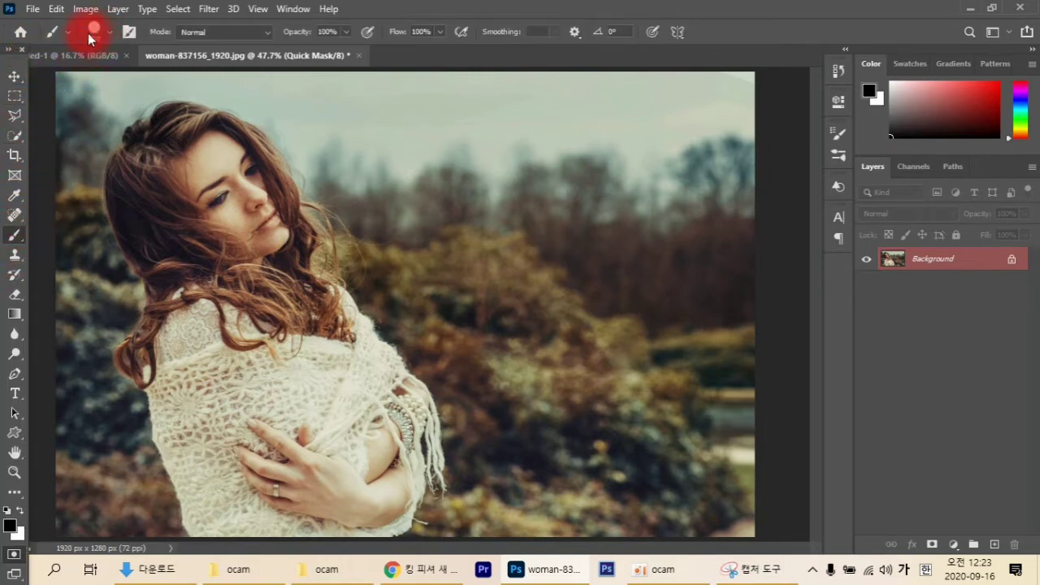
pyautogui.click(104, 33)
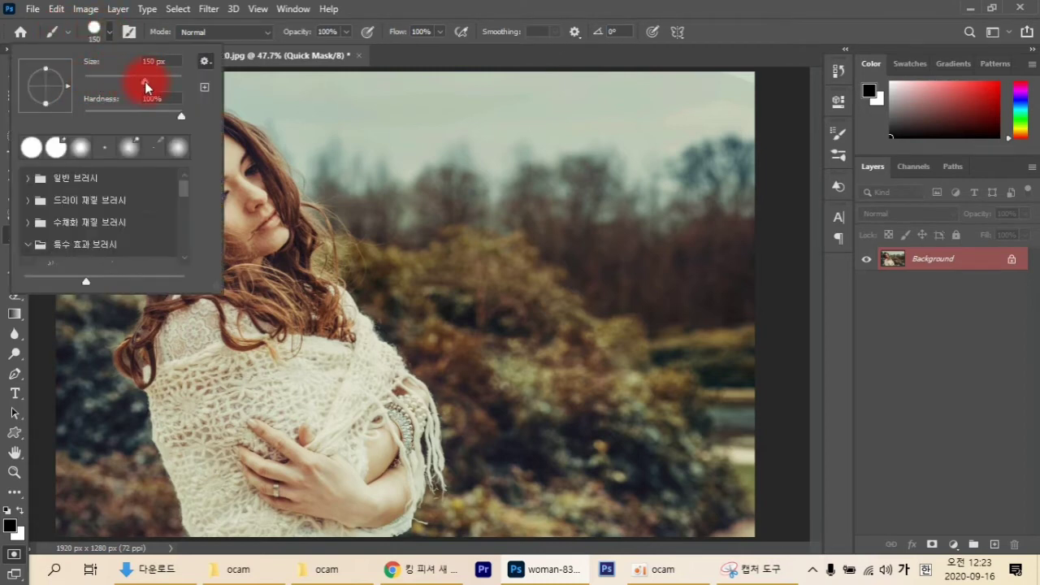
pyautogui.click(90, 114)
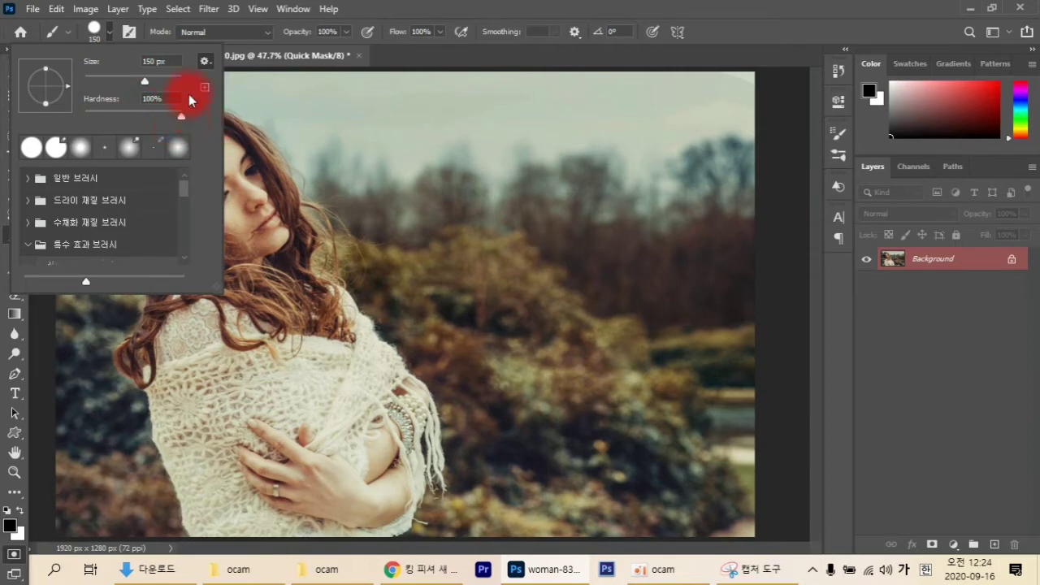
pyautogui.click(218, 96)
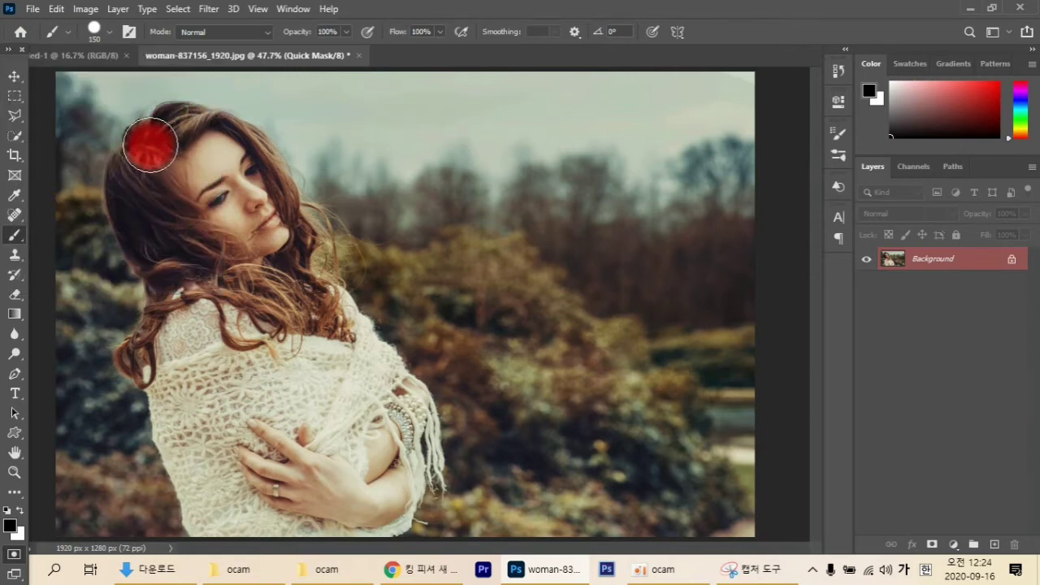
# Paint the quick mask over the whole woman, covering her hair, face, crocheted shawl and hands.
pyautogui.click(148, 145)
pyautogui.moveTo(150, 146); pyautogui.dragTo(165, 213)
pyautogui.moveTo(143, 172)
pyautogui.mouseDown()
pyautogui.moveTo(168, 280)
pyautogui.moveTo(171, 326)
pyautogui.moveTo(142, 355)
pyautogui.moveTo(163, 384)
pyautogui.moveTo(190, 503)
pyautogui.moveTo(212, 516)
pyautogui.moveTo(228, 504)
pyautogui.moveTo(186, 347)
pyautogui.moveTo(176, 124)
pyautogui.moveTo(255, 157)
pyautogui.moveTo(273, 227)
pyautogui.moveTo(311, 230)
pyautogui.moveTo(306, 273)
pyautogui.moveTo(323, 311)
pyautogui.moveTo(409, 404)
pyautogui.moveTo(422, 474)
pyautogui.moveTo(403, 524)
pyautogui.moveTo(347, 390)
pyautogui.moveTo(379, 494)
pyautogui.moveTo(208, 174)
pyautogui.moveTo(335, 533)
pyautogui.moveTo(244, 306)
pyautogui.moveTo(262, 516)
pyautogui.moveTo(263, 407)
pyautogui.moveTo(318, 358)
pyautogui.moveTo(288, 333)
pyautogui.moveTo(244, 353)
pyautogui.moveTo(270, 349)
pyautogui.mouseUp()
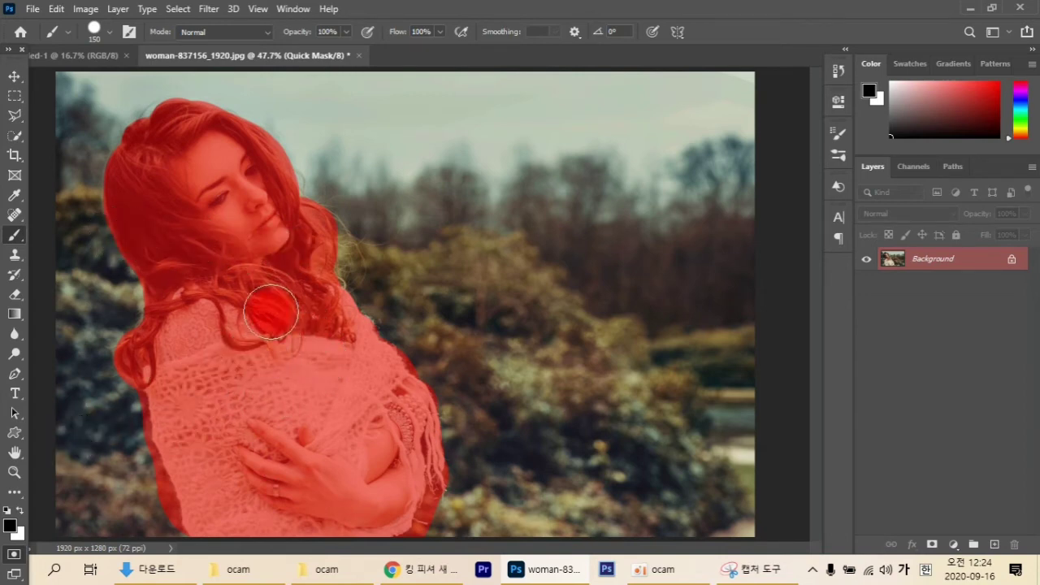
# Erase the excess mask along the shoulder and upper shawl edge facing the bushes with a 35 px Eraser.
pyautogui.scroll(4, 271, 312)
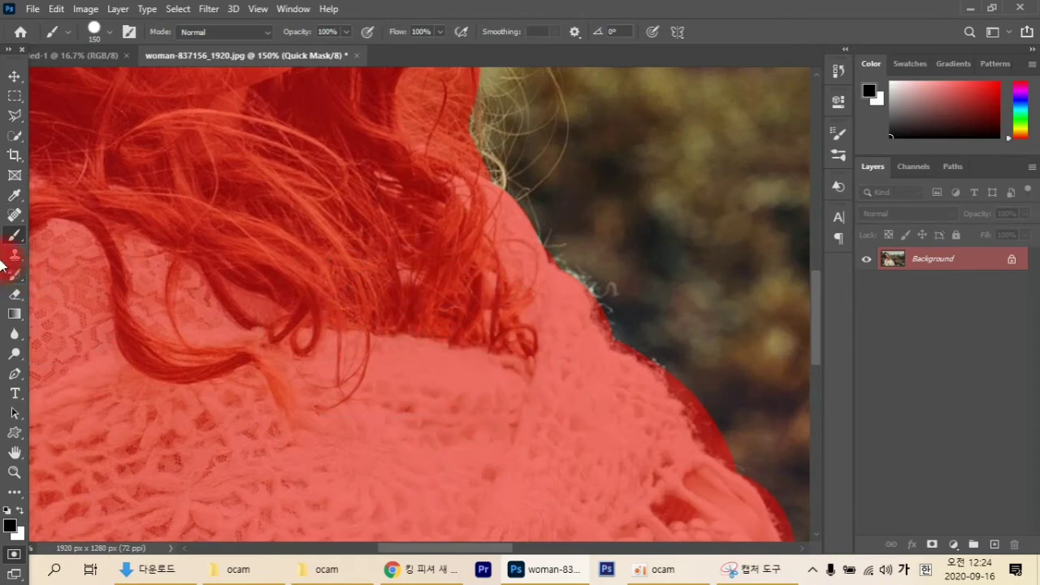
pyautogui.click(16, 295)
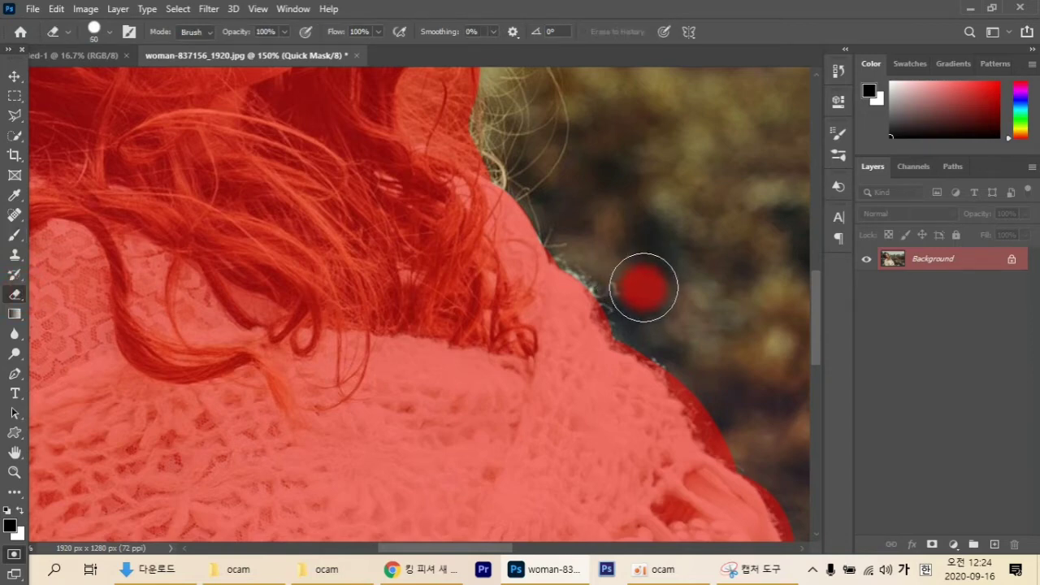
pyautogui.press('[')
pyautogui.press('[')
pyautogui.press('[')
pyautogui.press('[')
pyautogui.press('[')
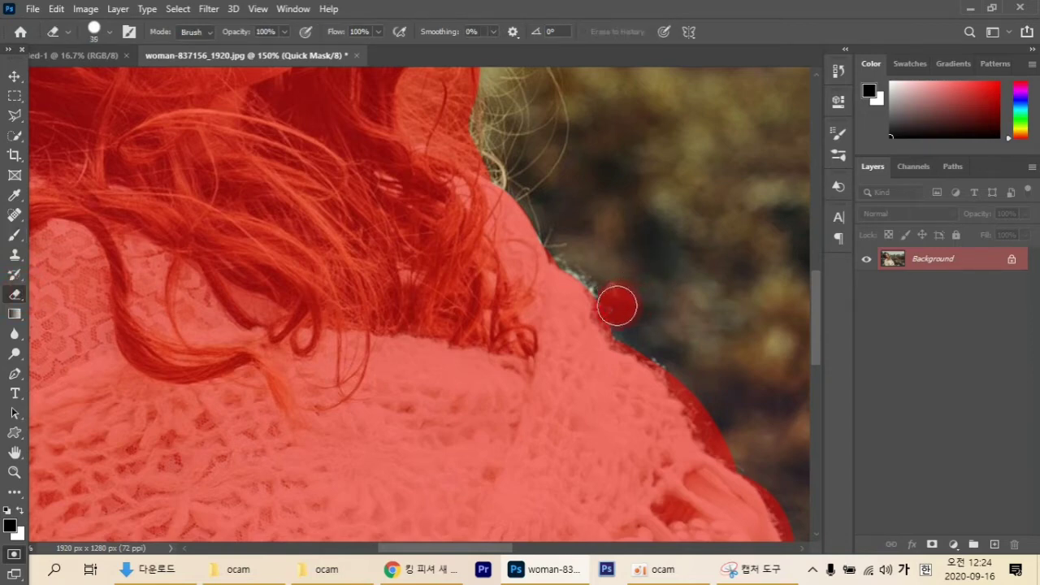
pyautogui.moveTo(617, 307)
pyautogui.mouseDown()
pyautogui.moveTo(670, 354)
pyautogui.moveTo(733, 445)
pyautogui.moveTo(762, 456)
pyautogui.moveTo(751, 407)
pyautogui.moveTo(726, 384)
pyautogui.moveTo(741, 382)
pyautogui.moveTo(429, 178)
pyautogui.mouseUp()
pyautogui.press('space')
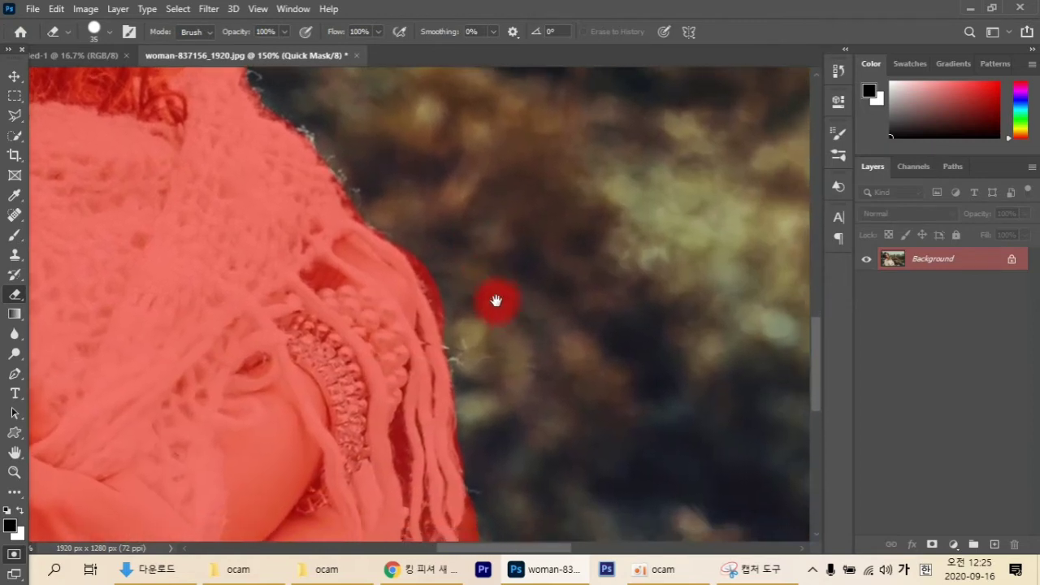
pyautogui.moveTo(416, 231); pyautogui.dragTo(467, 341)
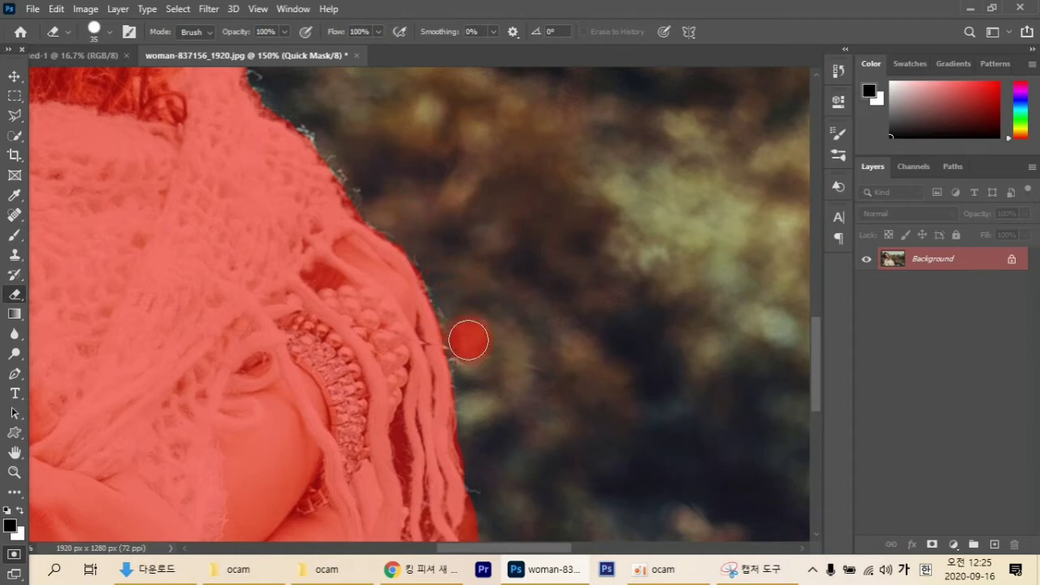
# Erase the mask overspill beside the shawl's fringe and below the elbow, down to the photo's lower edge.
pyautogui.press('space')
pyautogui.moveTo(548, 349)
pyautogui.mouseDown()
pyautogui.moveTo(506, 311)
pyautogui.moveTo(372, 104)
pyautogui.mouseUp()
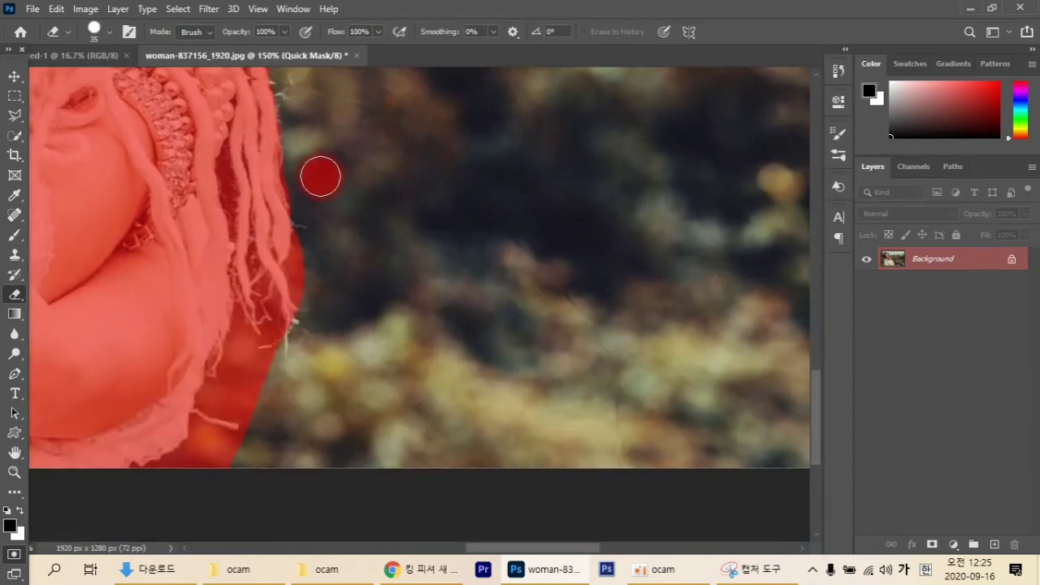
pyautogui.moveTo(303, 174)
pyautogui.mouseDown()
pyautogui.moveTo(305, 269)
pyautogui.moveTo(328, 317)
pyautogui.mouseUp()
pyautogui.click(257, 411)
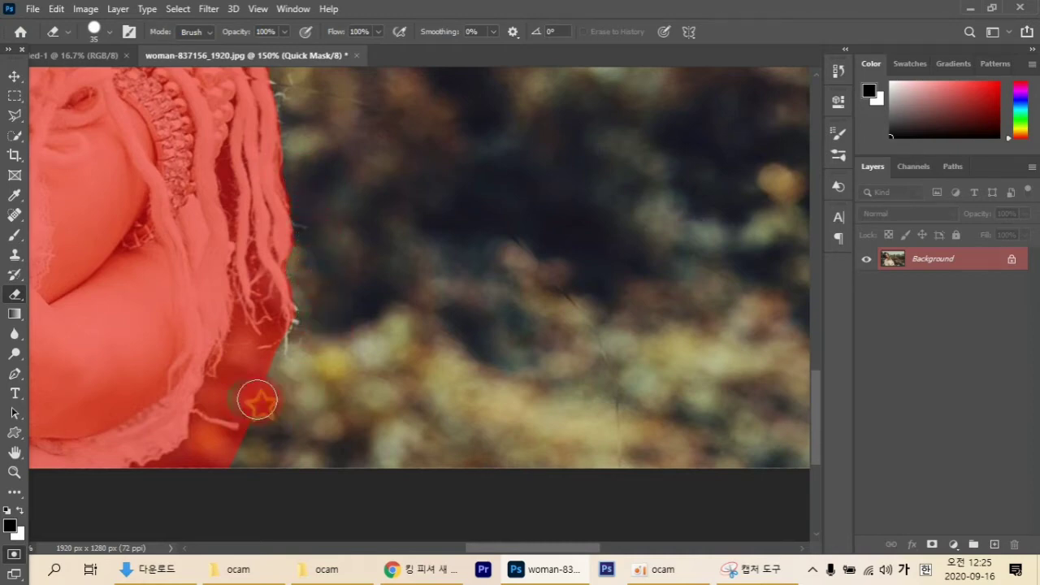
pyautogui.moveTo(258, 399)
pyautogui.mouseDown()
pyautogui.moveTo(218, 398)
pyautogui.moveTo(242, 350)
pyautogui.moveTo(268, 360)
pyautogui.moveTo(280, 350)
pyautogui.moveTo(291, 395)
pyautogui.moveTo(251, 442)
pyautogui.mouseUp()
pyautogui.moveTo(360, 420); pyautogui.dragTo(394, 398)
pyautogui.click(231, 399)
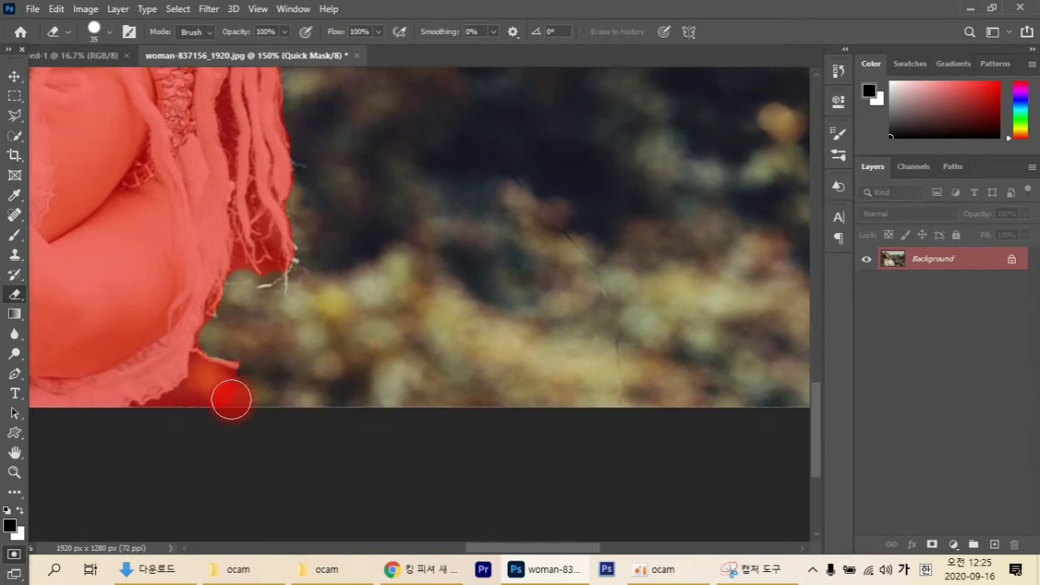
pyautogui.moveTo(227, 391); pyautogui.dragTo(237, 401)
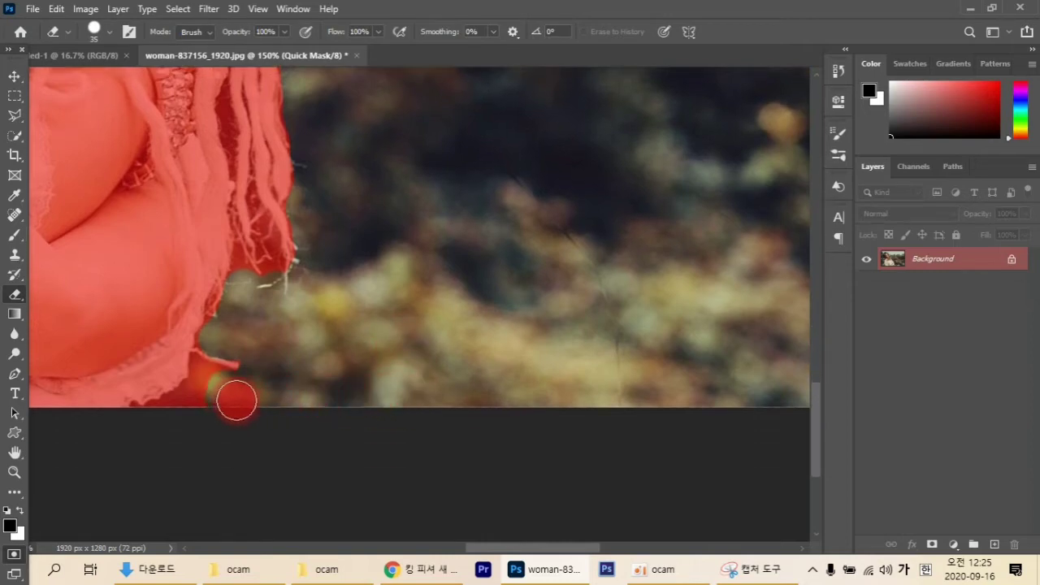
# Reduce the Eraser to 10 px and clean up the mask around the loose thread under the forearm.
pyautogui.press('[')
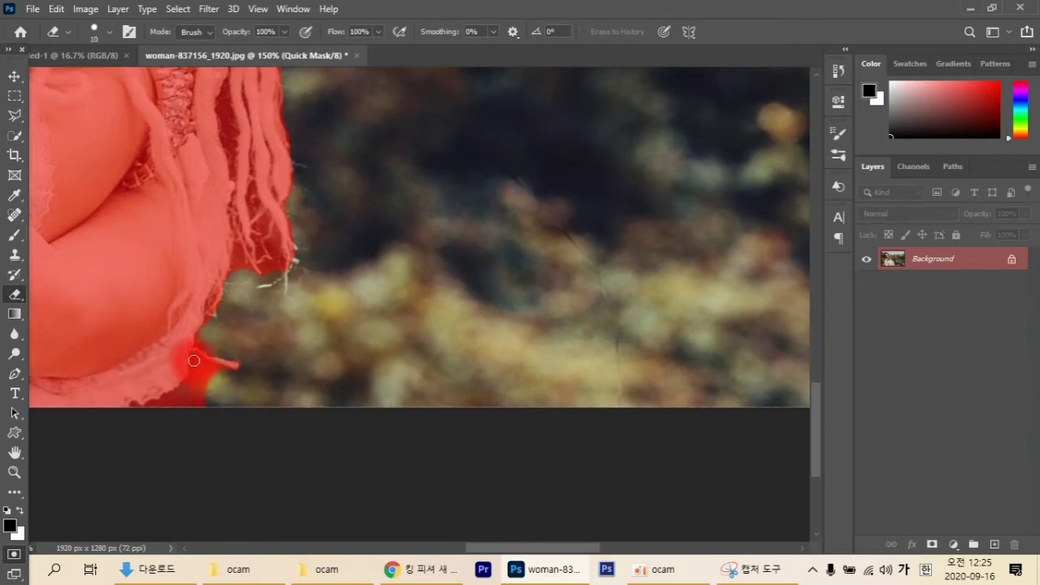
pyautogui.moveTo(194, 363)
pyautogui.mouseDown()
pyautogui.moveTo(212, 369)
pyautogui.moveTo(204, 396)
pyautogui.moveTo(195, 373)
pyautogui.moveTo(184, 393)
pyautogui.moveTo(196, 385)
pyautogui.moveTo(162, 409)
pyautogui.moveTo(392, 356)
pyautogui.moveTo(364, 327)
pyautogui.moveTo(615, 225)
pyautogui.moveTo(371, 316)
pyautogui.moveTo(576, 291)
pyautogui.moveTo(594, 280)
pyautogui.mouseUp()
pyautogui.moveTo(281, 420)
pyautogui.mouseDown()
pyautogui.moveTo(213, 401)
pyautogui.moveTo(275, 420)
pyautogui.moveTo(257, 394)
pyautogui.moveTo(223, 250)
pyautogui.moveTo(170, 136)
pyautogui.moveTo(220, 414)
pyautogui.mouseUp()
# Enlarge the Eraser to 40 px and remove the excess mask along the left side of the shawl.
pyautogui.press(']')
pyautogui.press(']')
pyautogui.press(']')
pyautogui.press(']')
pyautogui.press(']')
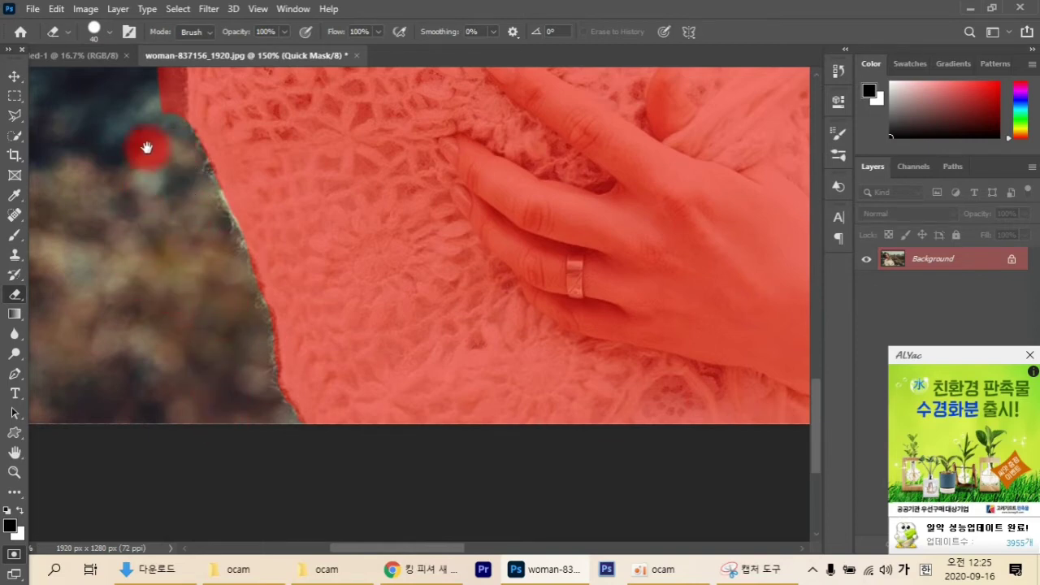
pyautogui.scroll(5, 144, 146)
pyautogui.moveTo(138, 394)
pyautogui.mouseDown()
pyautogui.moveTo(156, 354)
pyautogui.moveTo(154, 386)
pyautogui.moveTo(151, 322)
pyautogui.mouseUp()
pyautogui.moveTo(148, 294)
pyautogui.mouseDown()
pyautogui.moveTo(139, 246)
pyautogui.moveTo(112, 235)
pyautogui.mouseUp()
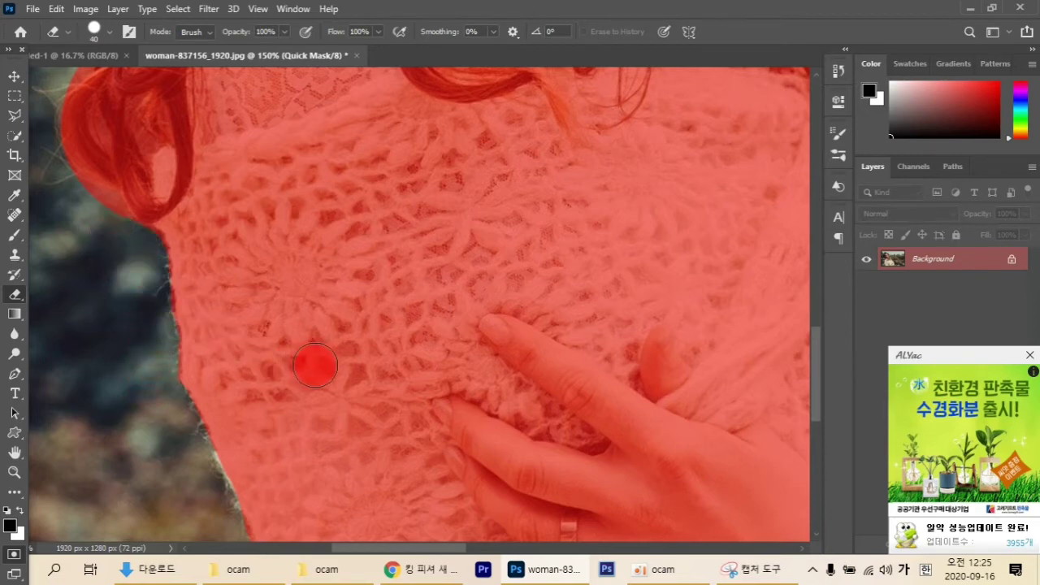
# Erase the mask overspill around the woman's hair, from the lower curls over the head to the opposite side.
pyautogui.moveTo(216, 179); pyautogui.dragTo(360, 364)
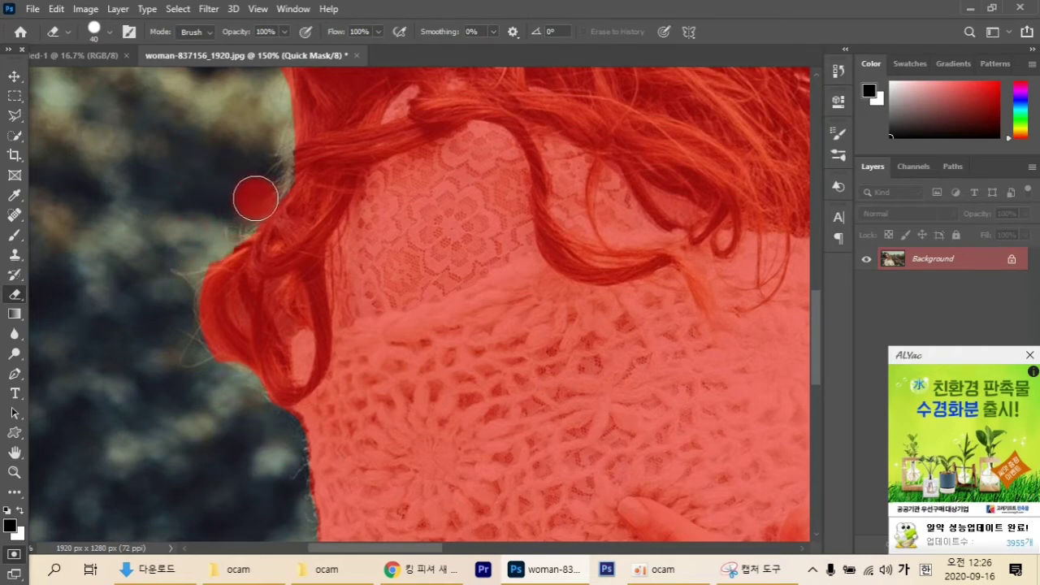
pyautogui.moveTo(365, 109); pyautogui.dragTo(367, 476)
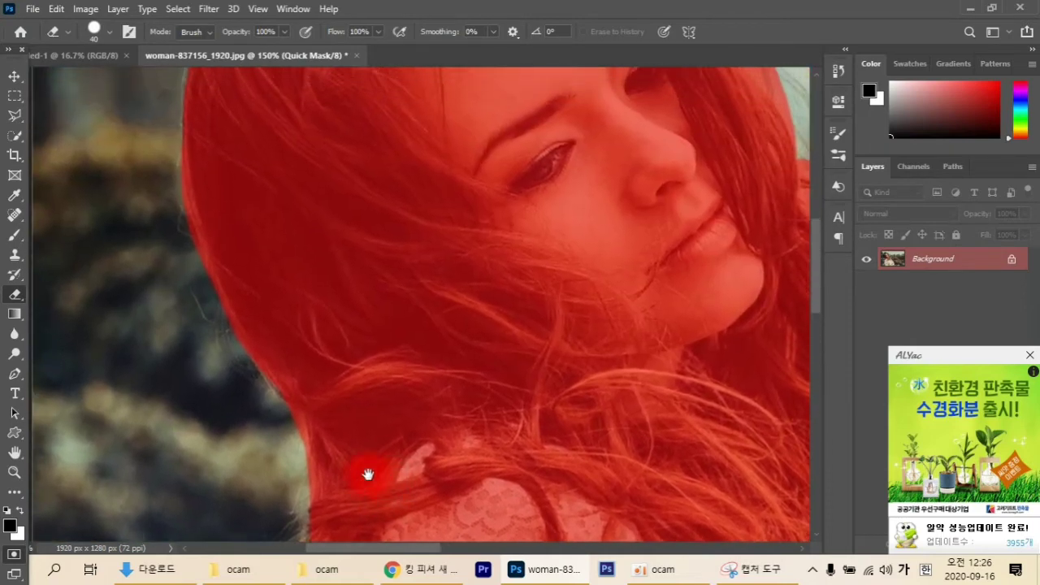
pyautogui.moveTo(284, 167); pyautogui.dragTo(246, 311)
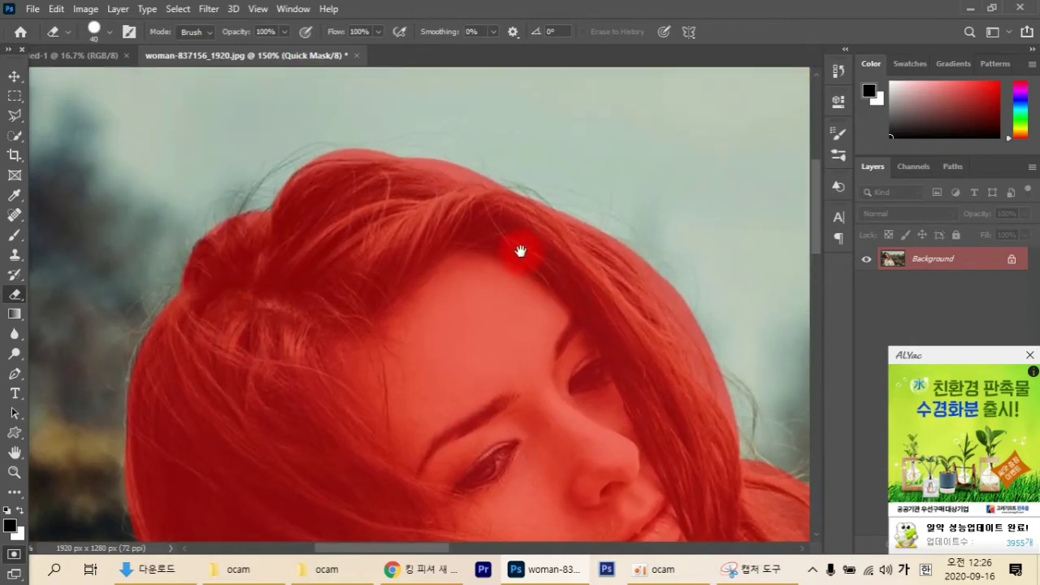
pyautogui.moveTo(319, 130)
pyautogui.mouseDown()
pyautogui.moveTo(422, 141)
pyautogui.moveTo(674, 220)
pyautogui.moveTo(646, 233)
pyautogui.moveTo(719, 371)
pyautogui.moveTo(759, 420)
pyautogui.moveTo(764, 371)
pyautogui.moveTo(714, 300)
pyautogui.moveTo(399, 76)
pyautogui.mouseUp()
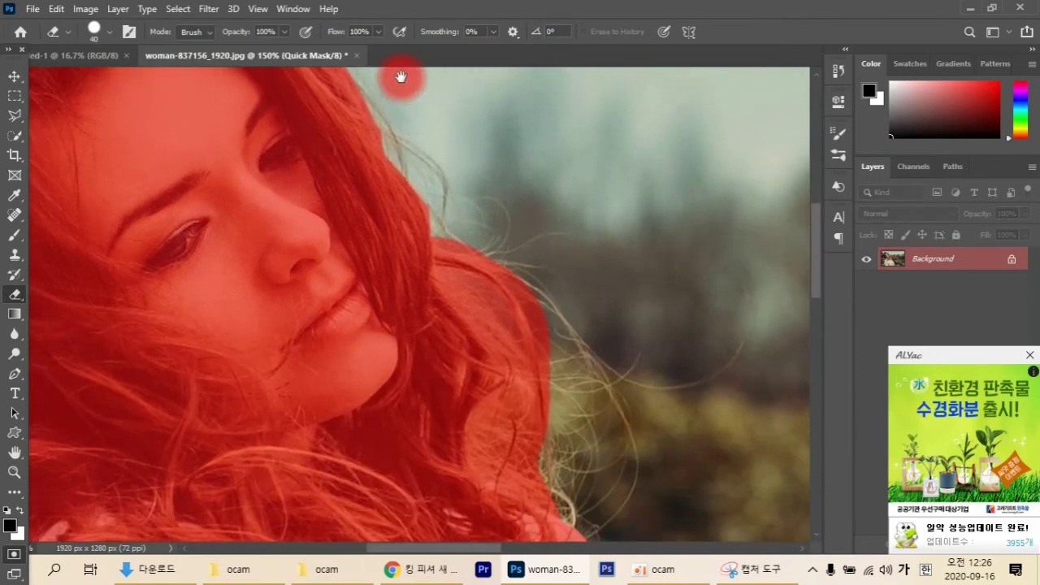
pyautogui.moveTo(453, 239)
pyautogui.mouseDown()
pyautogui.moveTo(515, 277)
pyautogui.moveTo(547, 327)
pyautogui.moveTo(564, 449)
pyautogui.mouseUp()
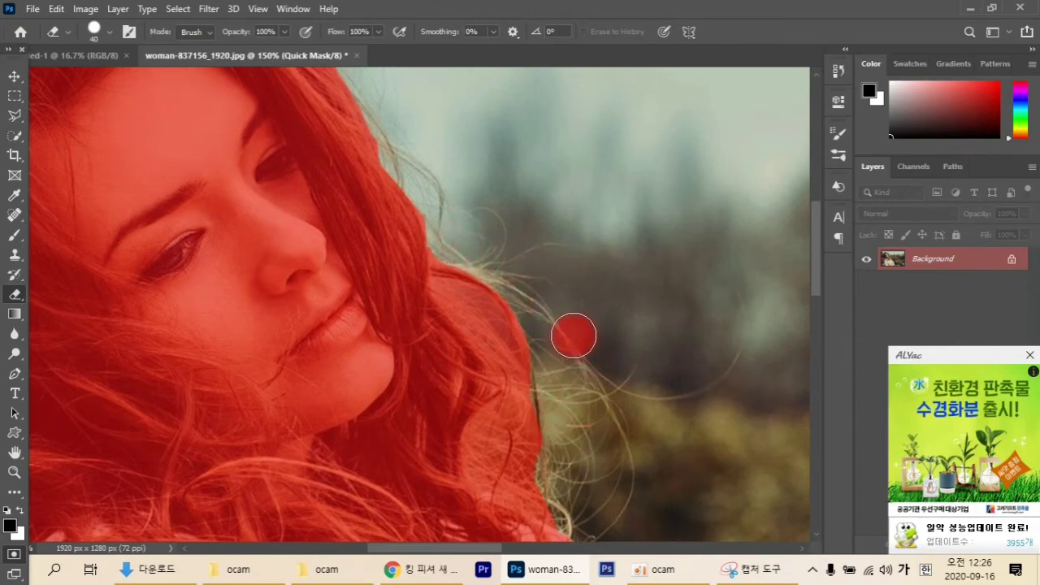
# Exit Quick Mask mode and invert the selection so the background around the woman is selected.
pyautogui.scroll(-5, 587, 341)
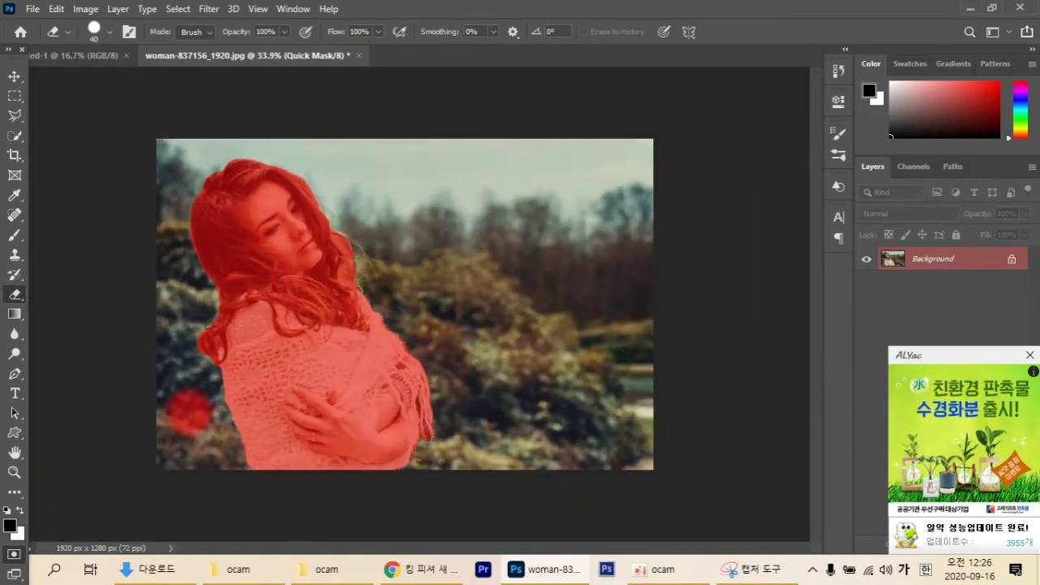
pyautogui.click(13, 557)
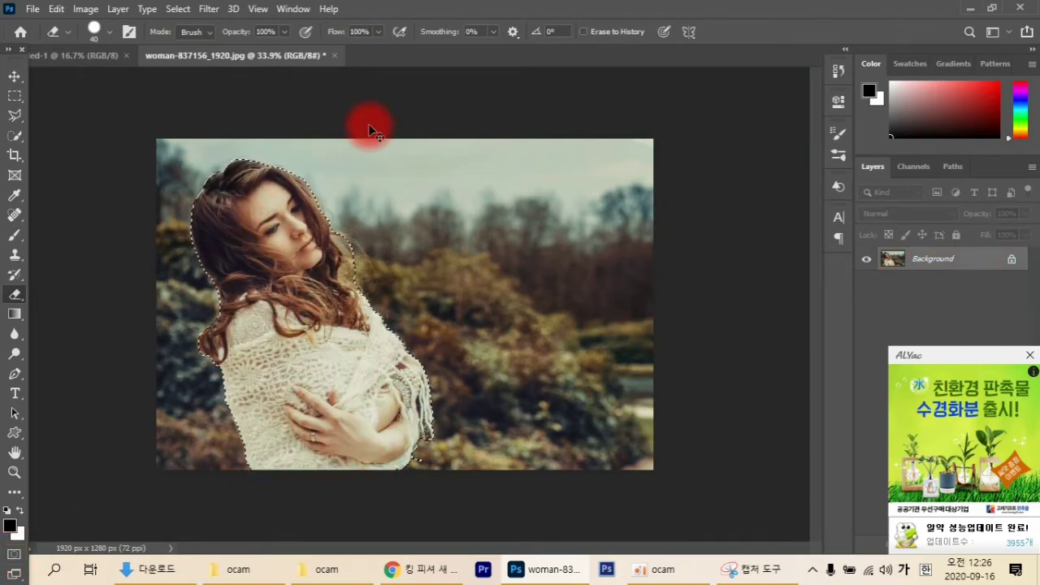
pyautogui.hotkey('ctrl', 'shift', 'i')
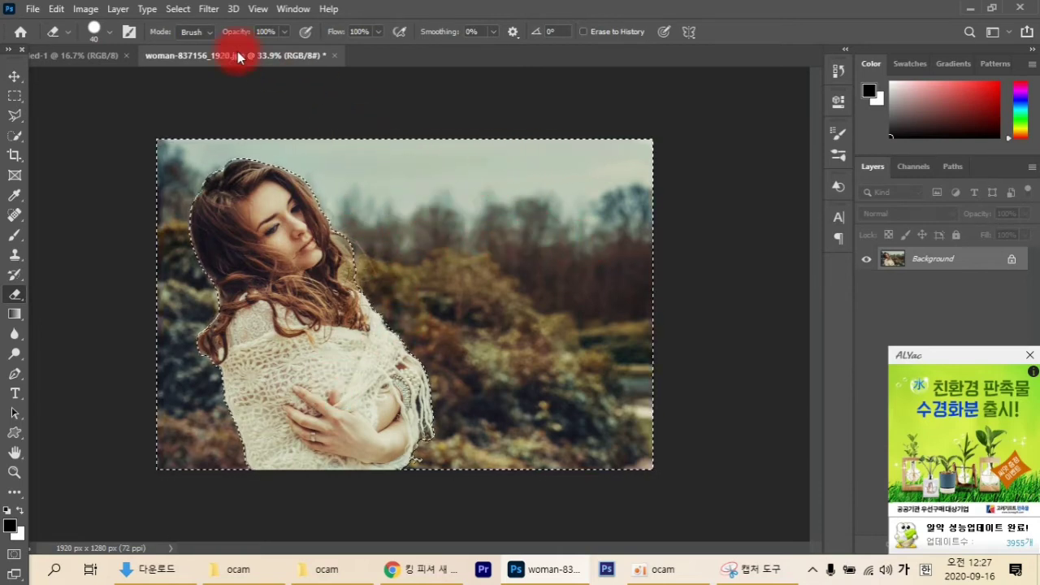
# Apply a Black & White adjustment to the selected background with Reds 158%, Yellows 142% and Greens 92%.
pyautogui.click(85, 9)
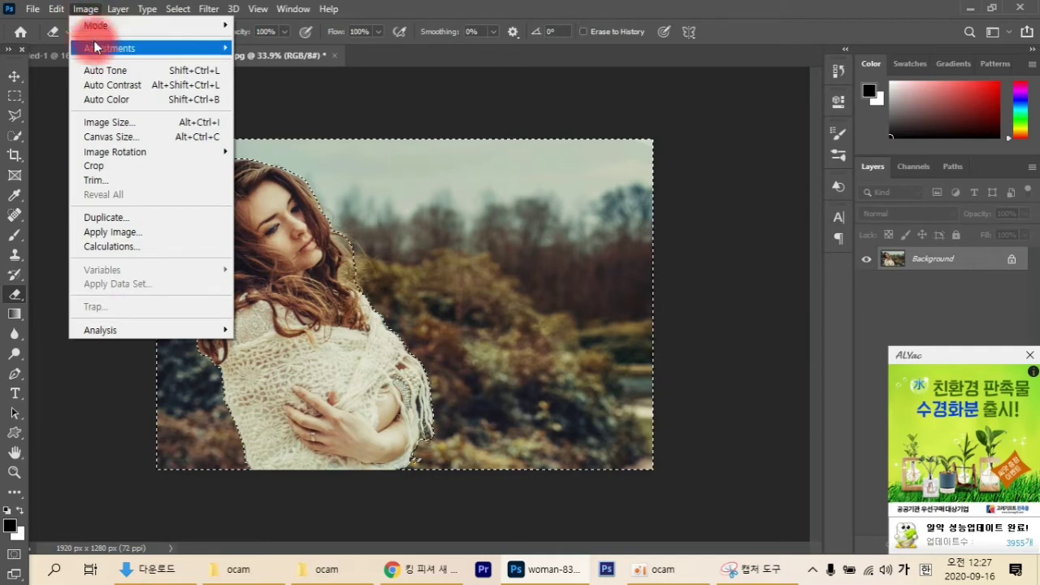
pyautogui.moveTo(90, 46)
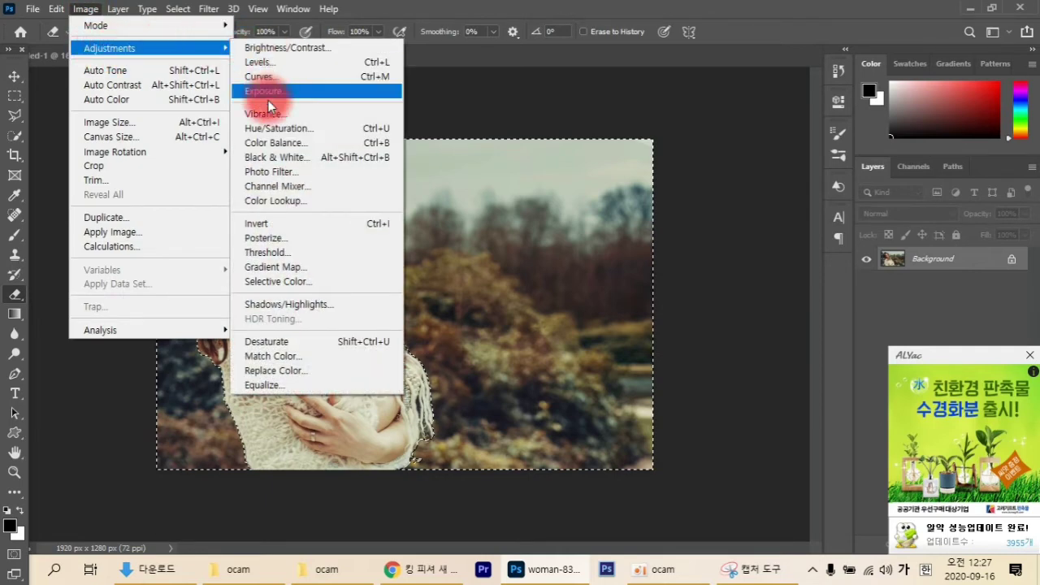
pyautogui.click(270, 157)
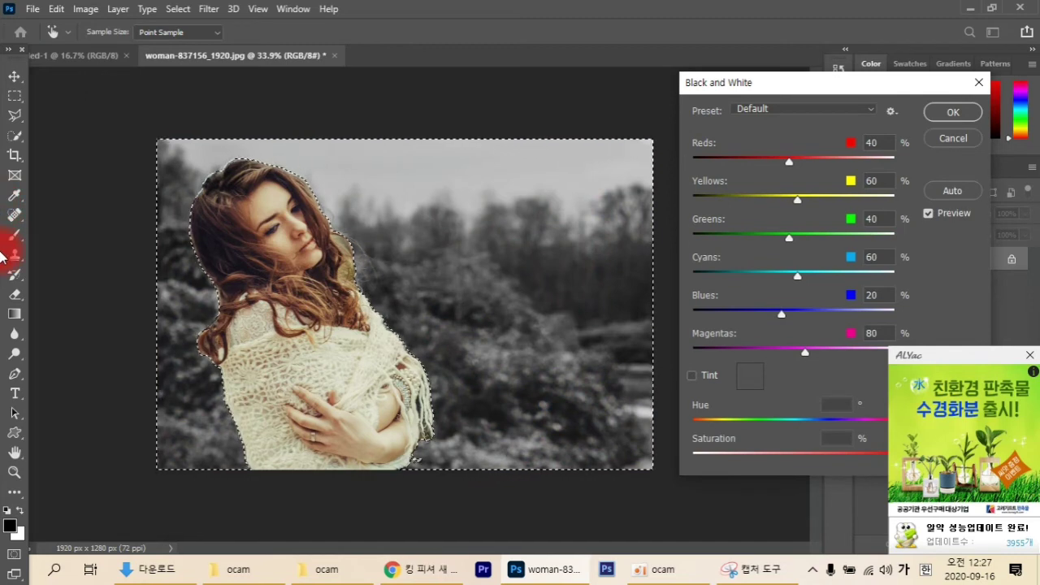
pyautogui.moveTo(792, 164); pyautogui.dragTo(838, 166)
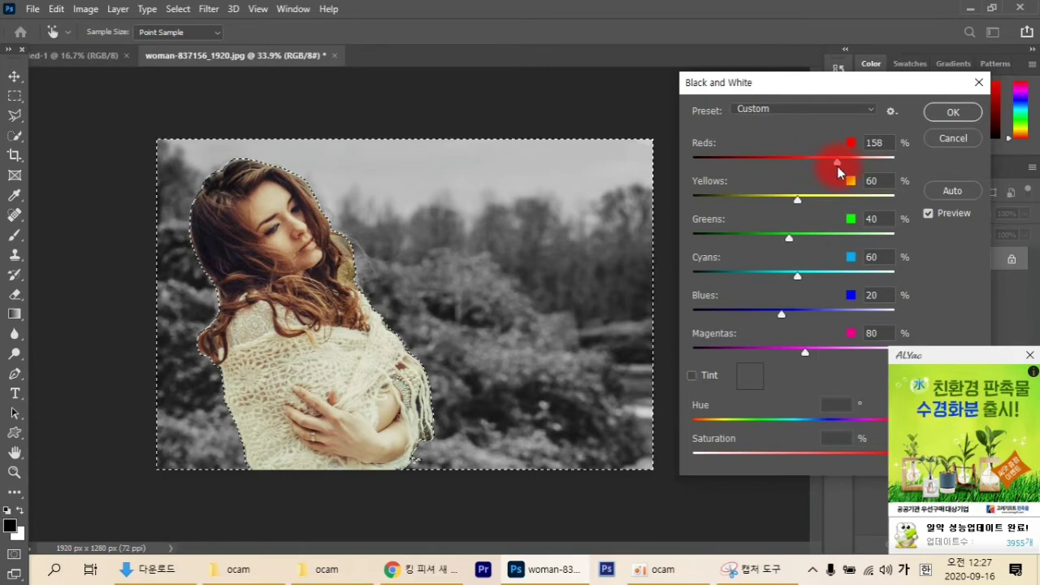
pyautogui.moveTo(793, 195); pyautogui.dragTo(830, 198)
pyautogui.moveTo(789, 237); pyautogui.dragTo(811, 237)
pyautogui.click(947, 112)
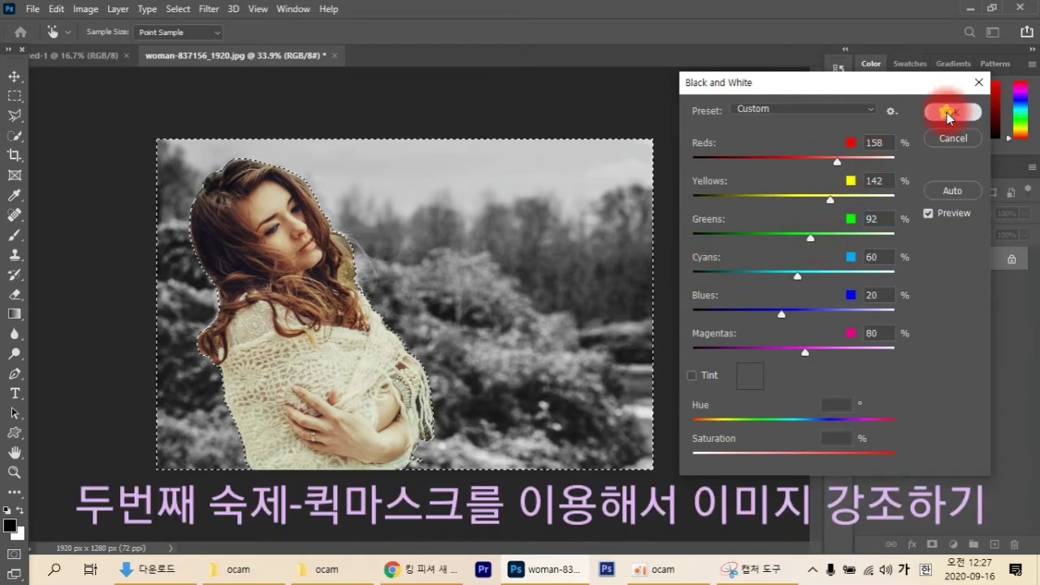
# Deselect the background of the woman photo.
pyautogui.press('e')
pyautogui.moveTo(660, 322); pyautogui.dragTo(593, 300)
pyautogui.hotkey('ctrl', 'd')
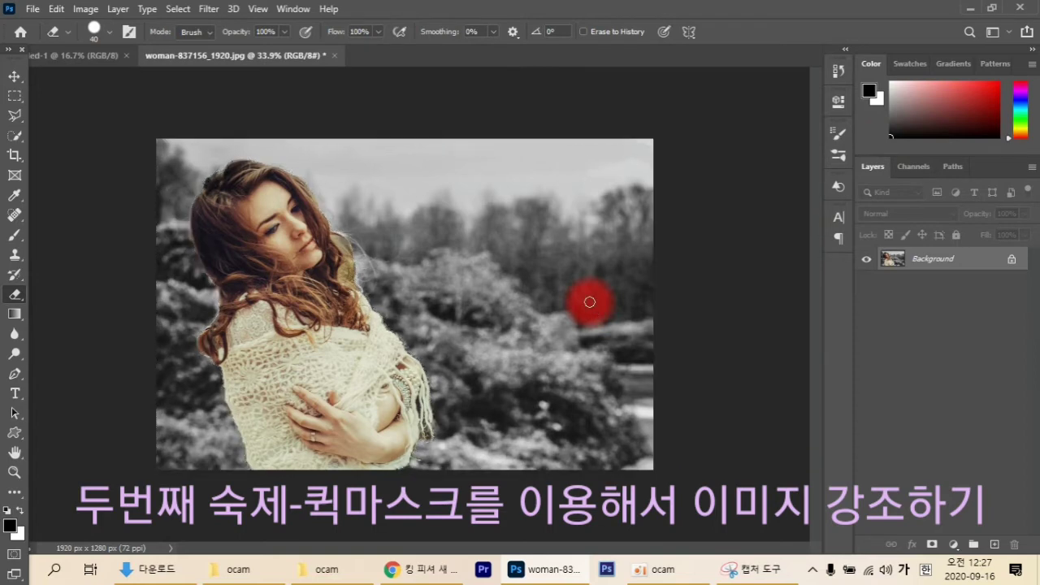
pyautogui.moveTo(412, 330)
pyautogui.mouseDown()
pyautogui.moveTo(392, 306)
pyautogui.moveTo(452, 299)
pyautogui.moveTo(555, 362)
pyautogui.moveTo(473, 327)
pyautogui.moveTo(476, 342)
pyautogui.moveTo(429, 210)
pyautogui.moveTo(484, 208)
pyautogui.moveTo(428, 283)
pyautogui.mouseUp()
pyautogui.scroll(2, 484, 213)
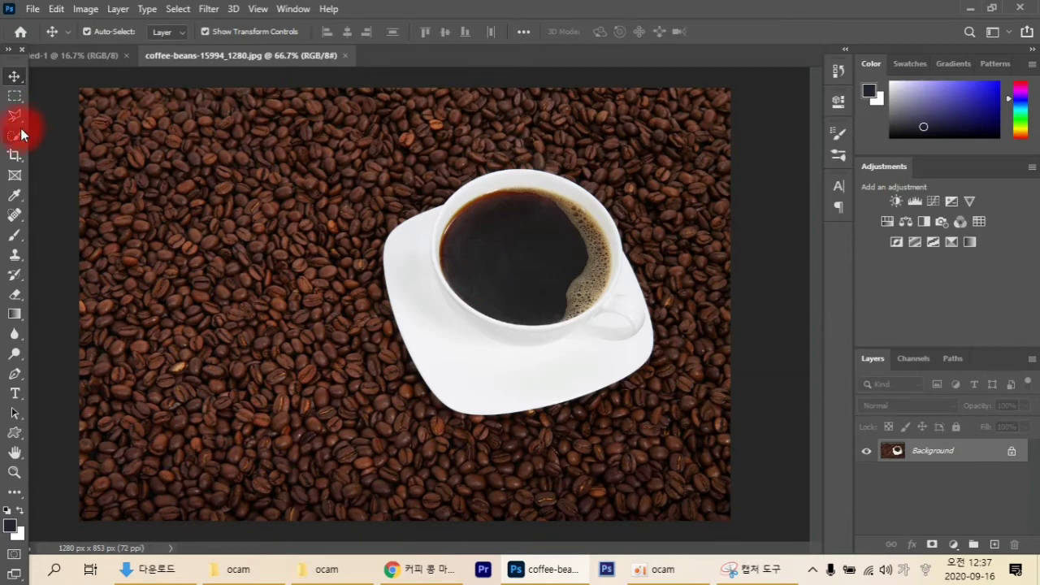
# Draw a loose freehand Lasso selection around the coffee cup and saucer, and switch to the Move tool.
pyautogui.moveTo(14, 120); pyautogui.dragTo(60, 118)
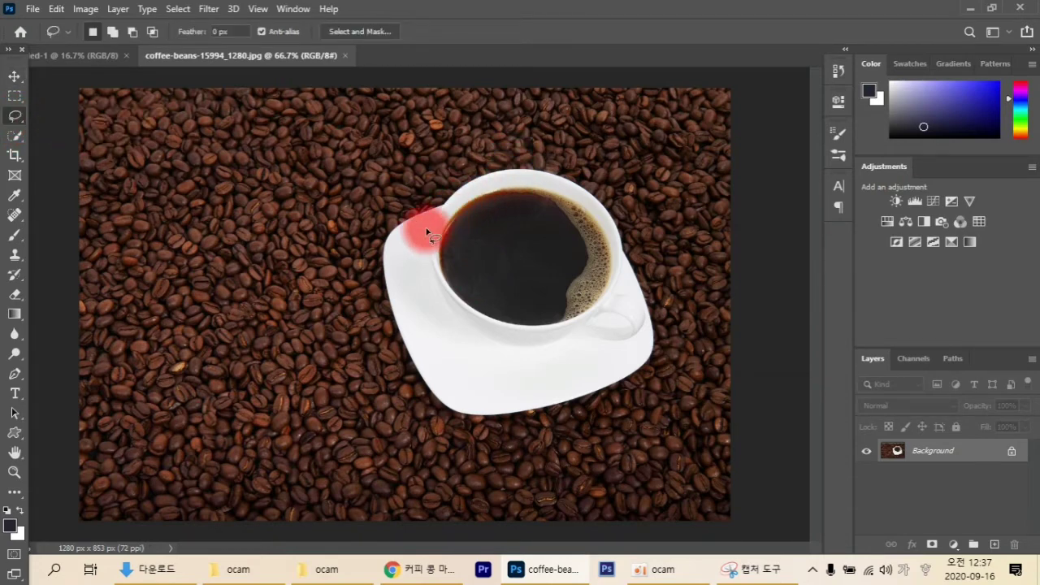
pyautogui.moveTo(387, 244)
pyautogui.mouseDown()
pyautogui.moveTo(383, 232)
pyautogui.moveTo(371, 239)
pyautogui.moveTo(388, 345)
pyautogui.mouseUp()
pyautogui.moveTo(435, 418)
pyautogui.mouseDown()
pyautogui.moveTo(499, 428)
pyautogui.moveTo(581, 415)
pyautogui.moveTo(641, 388)
pyautogui.moveTo(678, 334)
pyautogui.moveTo(683, 347)
pyautogui.moveTo(631, 215)
pyautogui.moveTo(553, 163)
pyautogui.mouseUp()
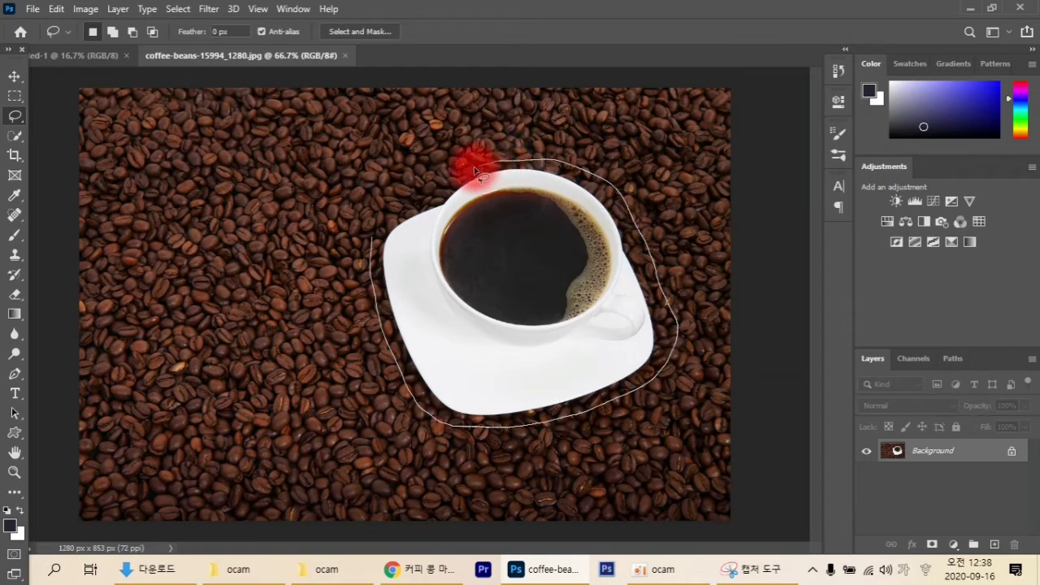
pyautogui.moveTo(433, 199); pyautogui.dragTo(372, 236)
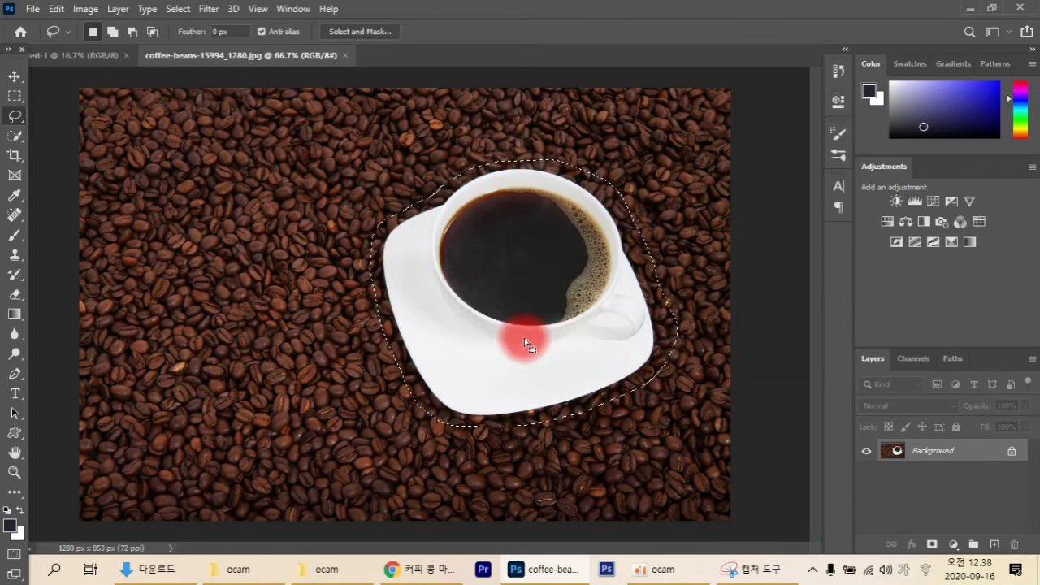
pyautogui.click(15, 80)
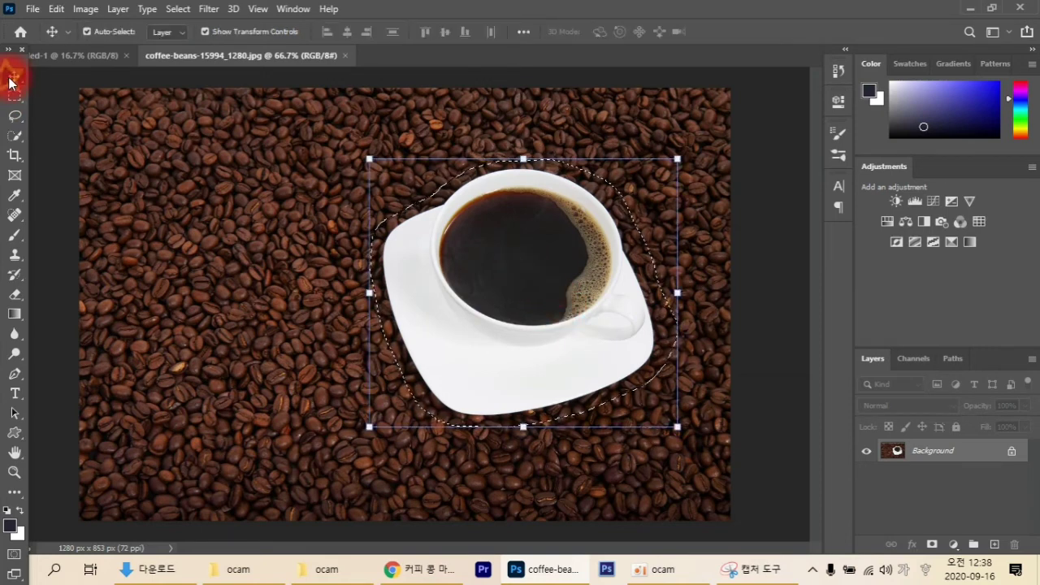
# Try moving the selected cup and saucer to the left side of the coffee beans, and undo the move.
pyautogui.click(520, 282)
pyautogui.moveTo(521, 282)
pyautogui.mouseDown()
pyautogui.moveTo(271, 303)
pyautogui.moveTo(214, 319)
pyautogui.mouseUp()
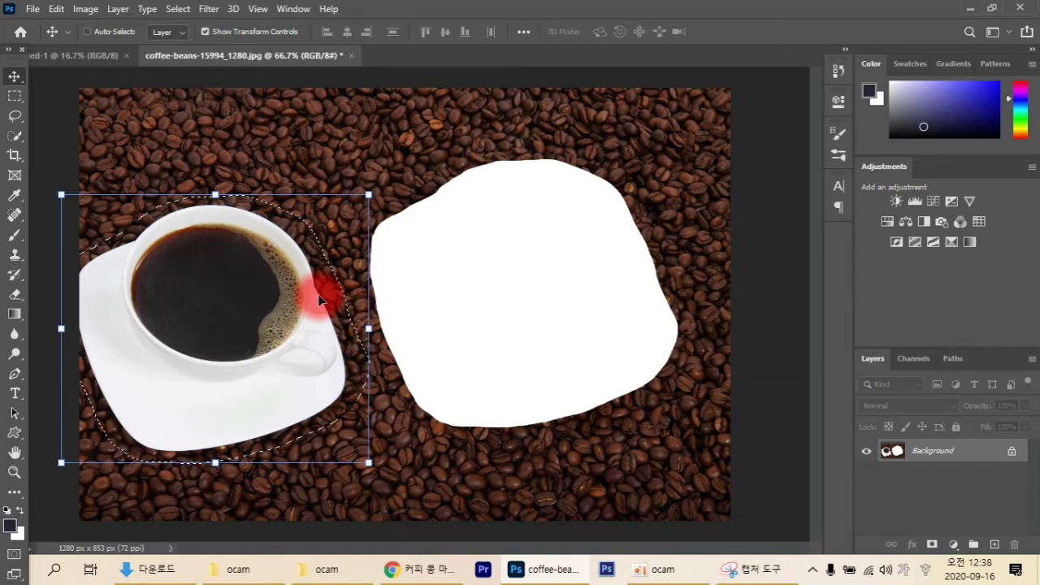
pyautogui.hotkey('ctrl', 'z')
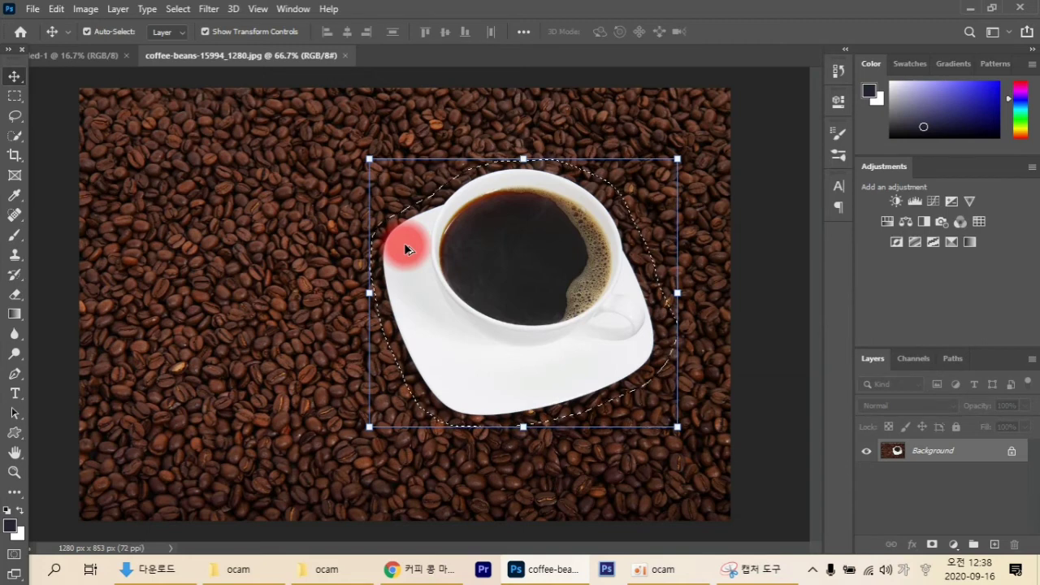
# Place a duplicate of the selected cup and saucer on the beans to the left of the original.
pyautogui.moveTo(403, 242); pyautogui.dragTo(115, 272)
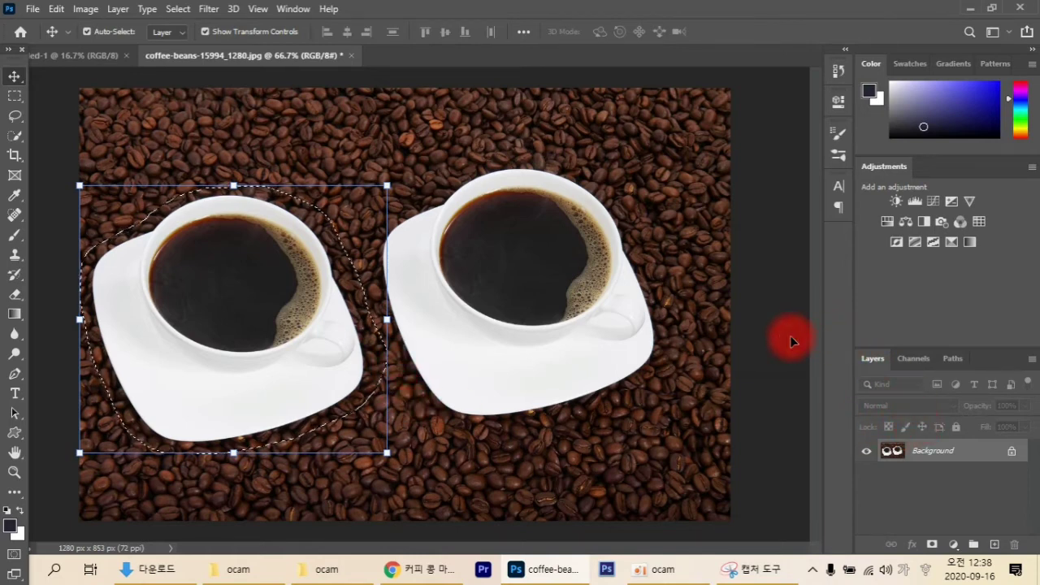
# Deselect the duplicated cup, and review the photo's original and Lasso history states before restoring the deselected state.
pyautogui.hotkey('ctrl', 'd')
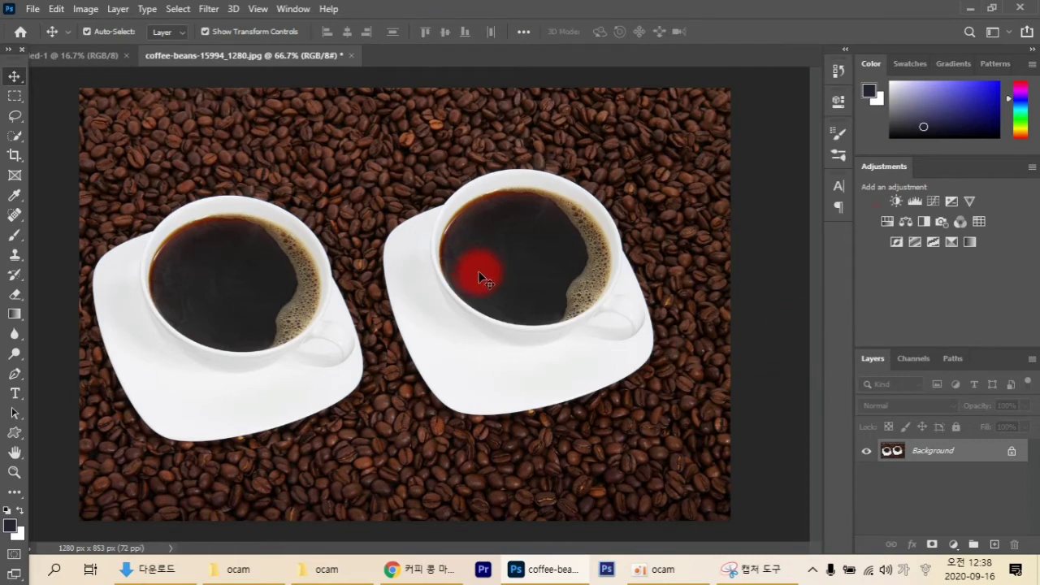
pyautogui.click(842, 70)
pyautogui.click(776, 89)
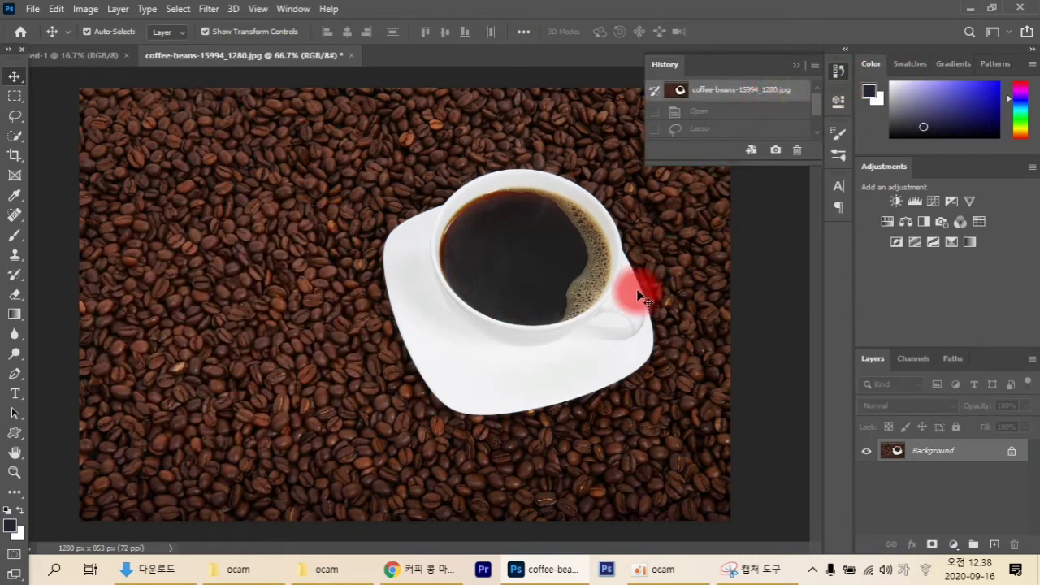
pyautogui.click(699, 131)
pyautogui.scroll(-1, 701, 134)
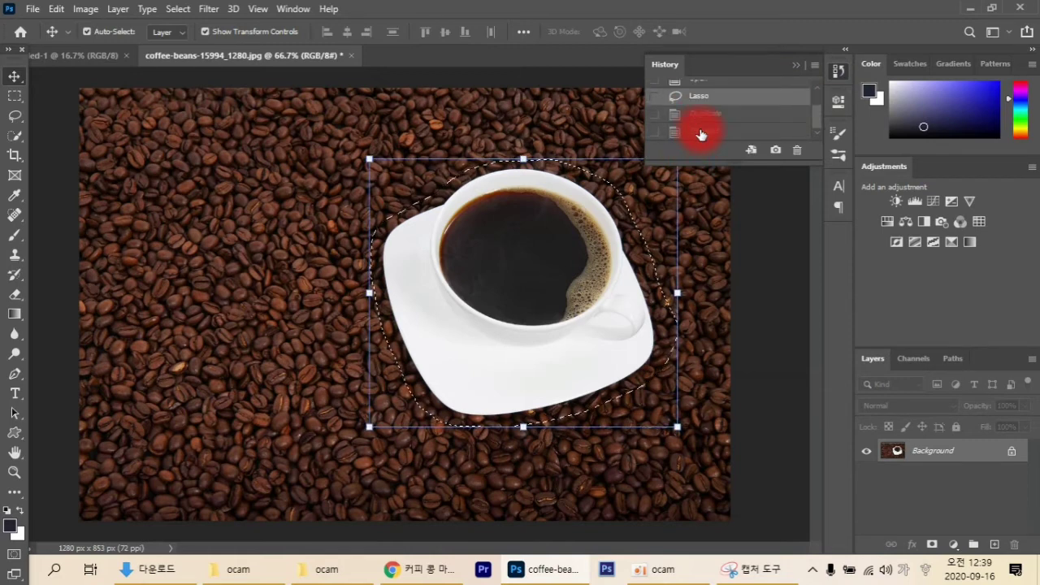
pyautogui.click(701, 131)
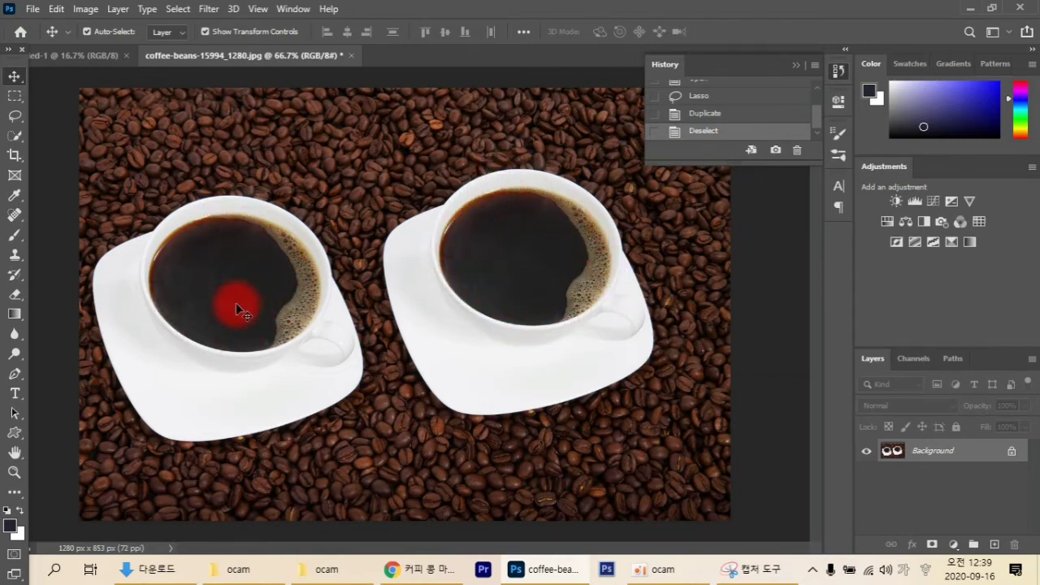
pyautogui.click(800, 65)
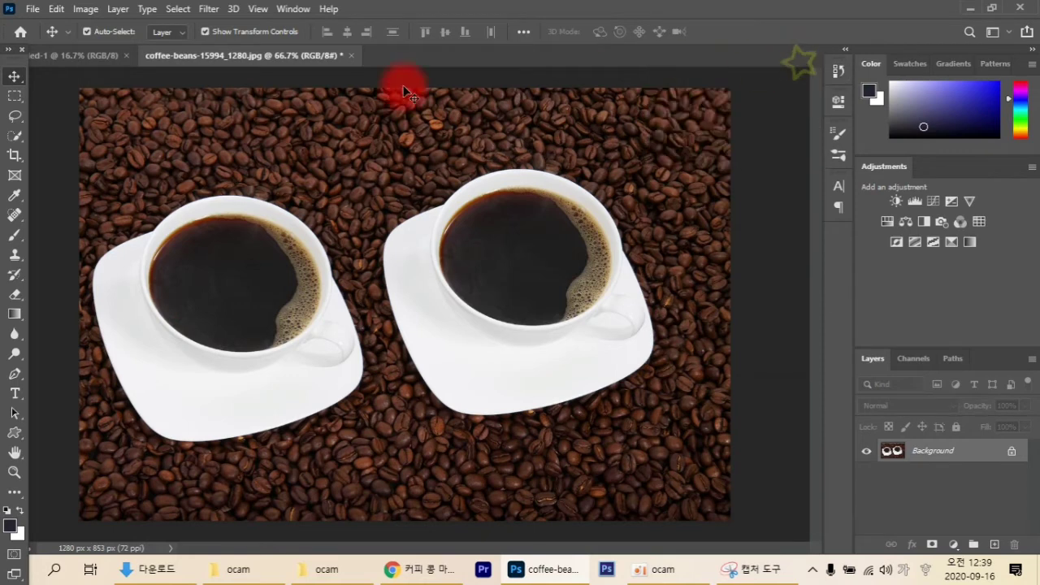
# Choose the Quick Selection tool and revert the coffee beans photo to its Open history state.
pyautogui.click(16, 134)
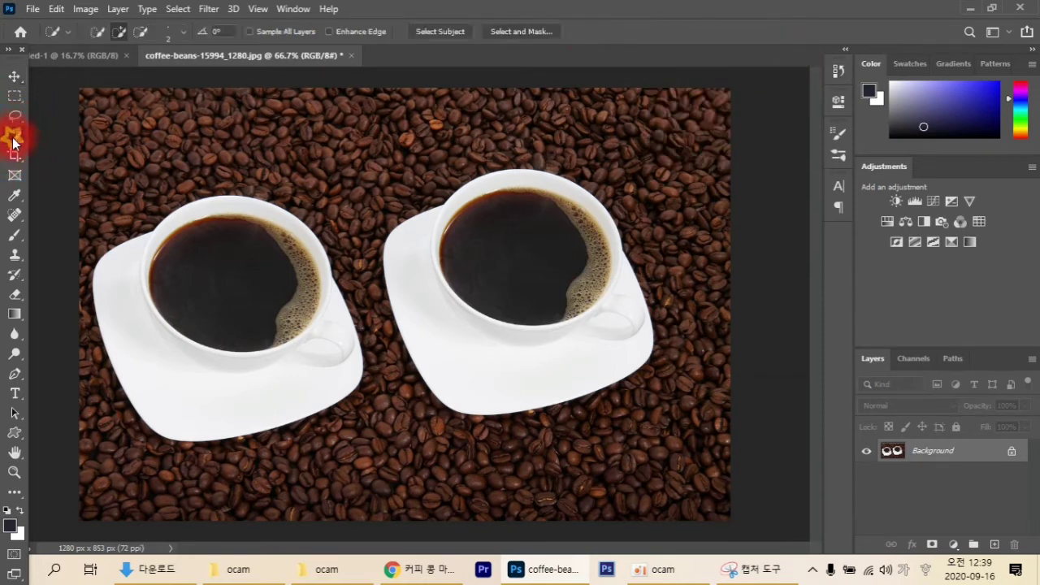
pyautogui.rightClick(16, 134)
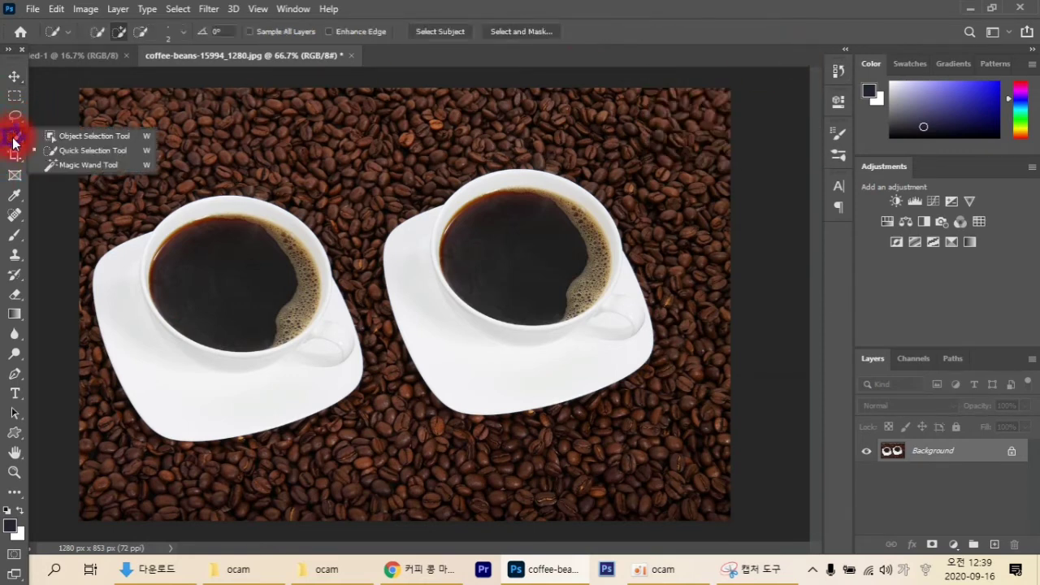
pyautogui.click(59, 153)
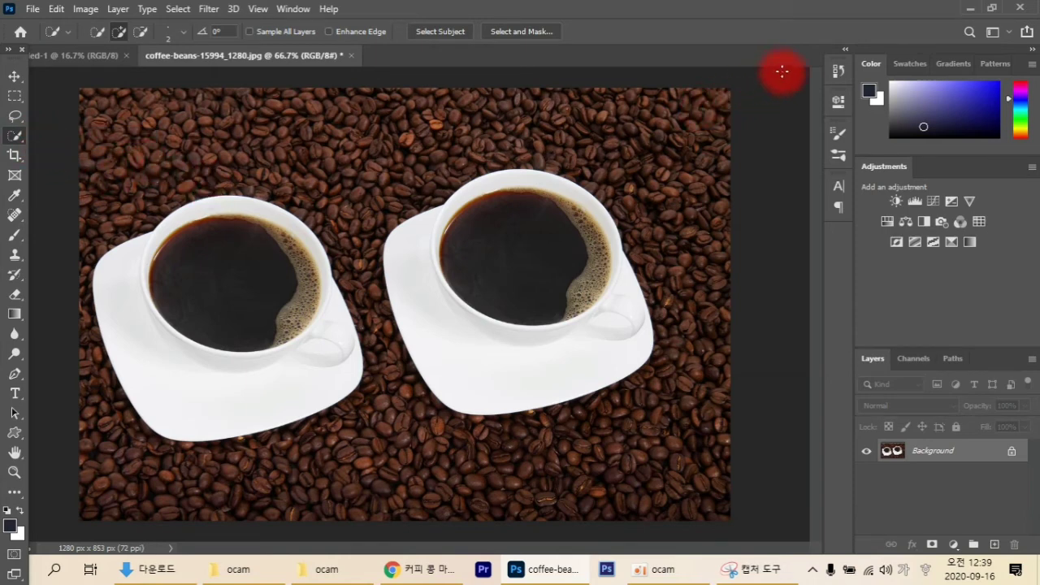
pyautogui.click(834, 73)
pyautogui.scroll(-2, 724, 122)
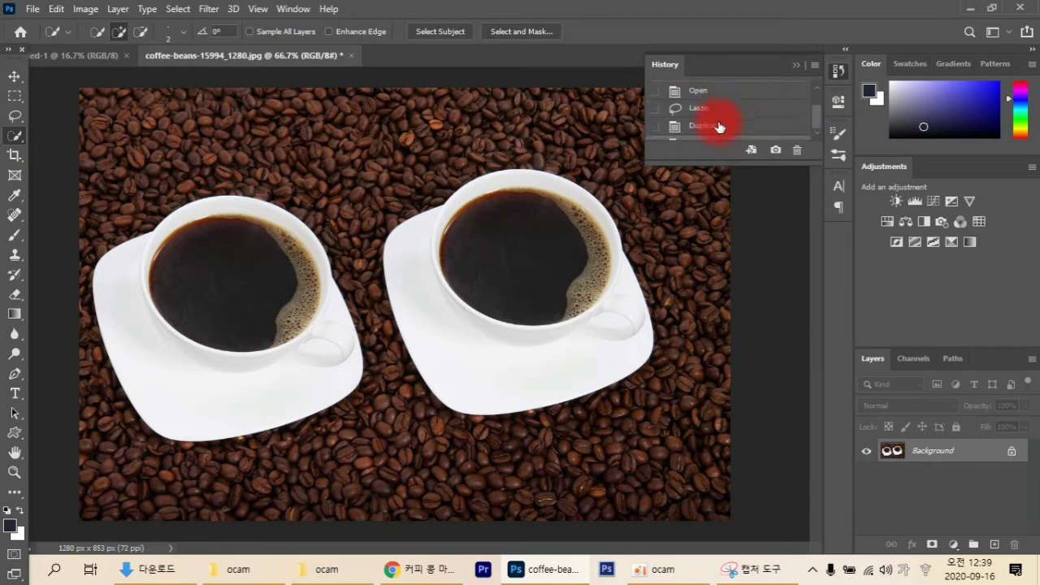
pyautogui.click(711, 95)
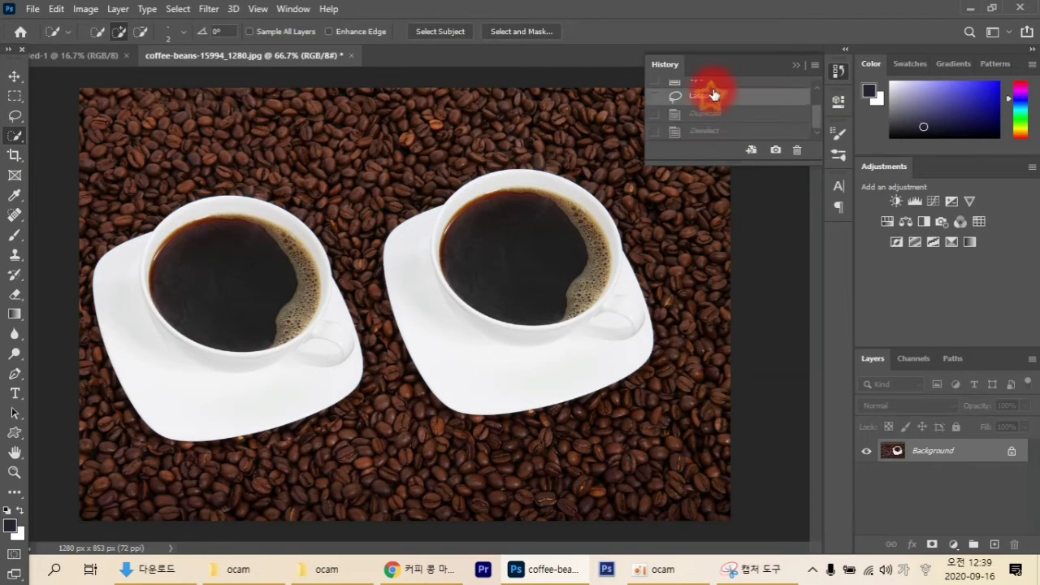
pyautogui.click(715, 85)
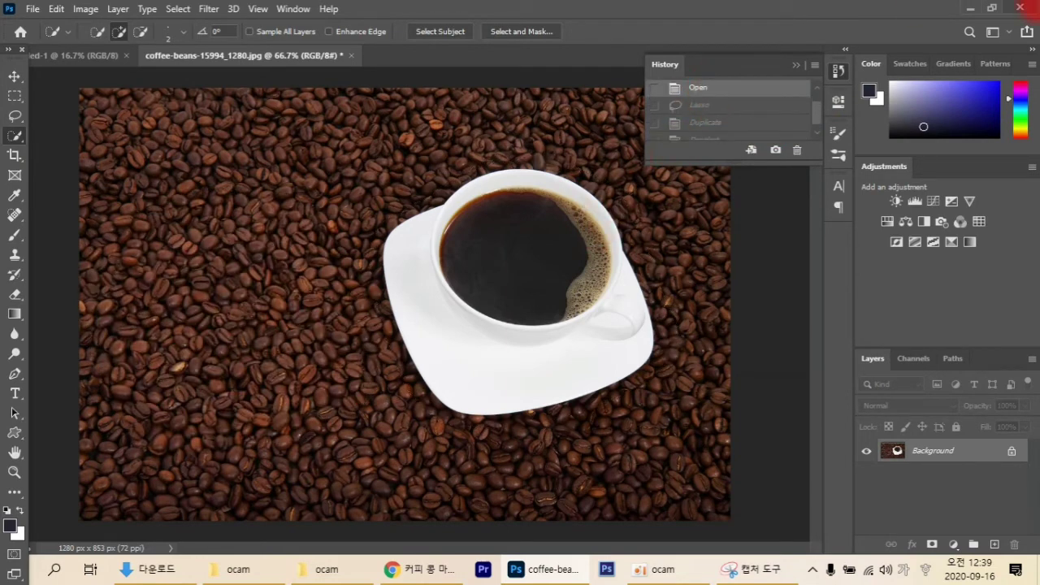
# Select the coffee cup and saucer with the Quick Selection tool, enlarging the brush to 100 for the remaining strokes.
pyautogui.rightClick(15, 135)
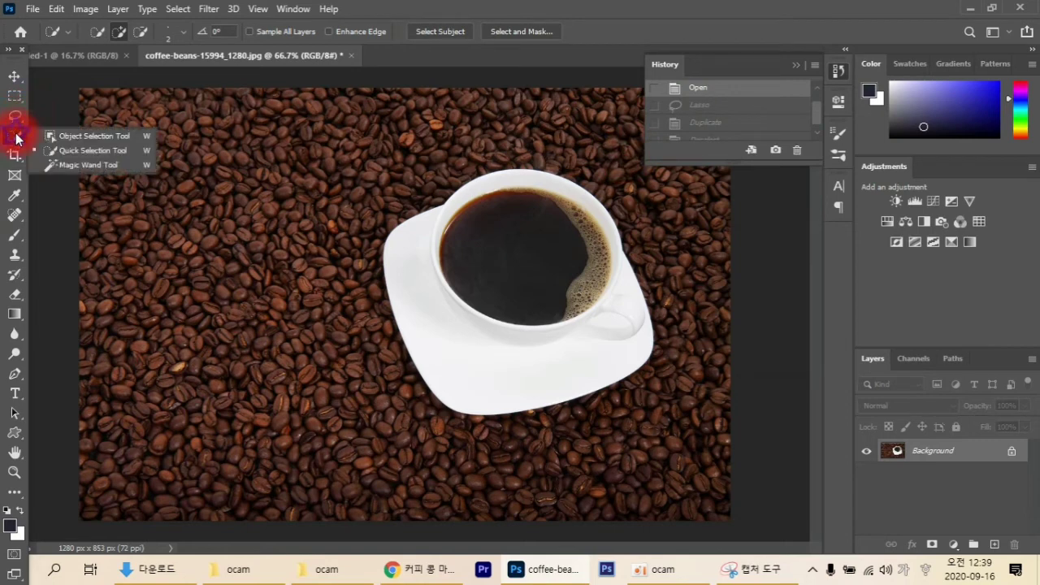
pyautogui.click(69, 148)
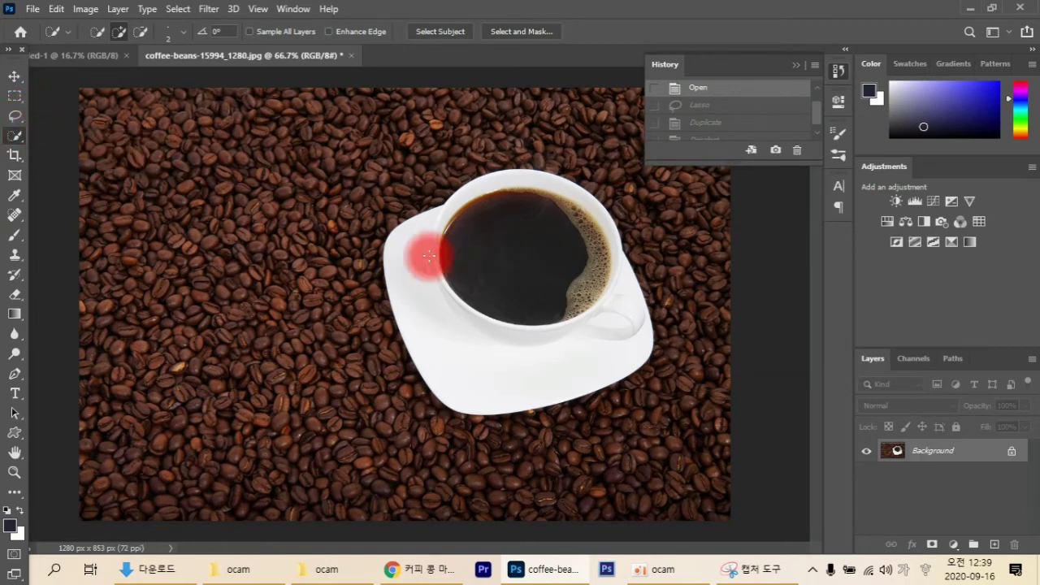
pyautogui.moveTo(399, 242)
pyautogui.mouseDown()
pyautogui.moveTo(421, 286)
pyautogui.moveTo(460, 321)
pyautogui.moveTo(525, 325)
pyautogui.mouseUp()
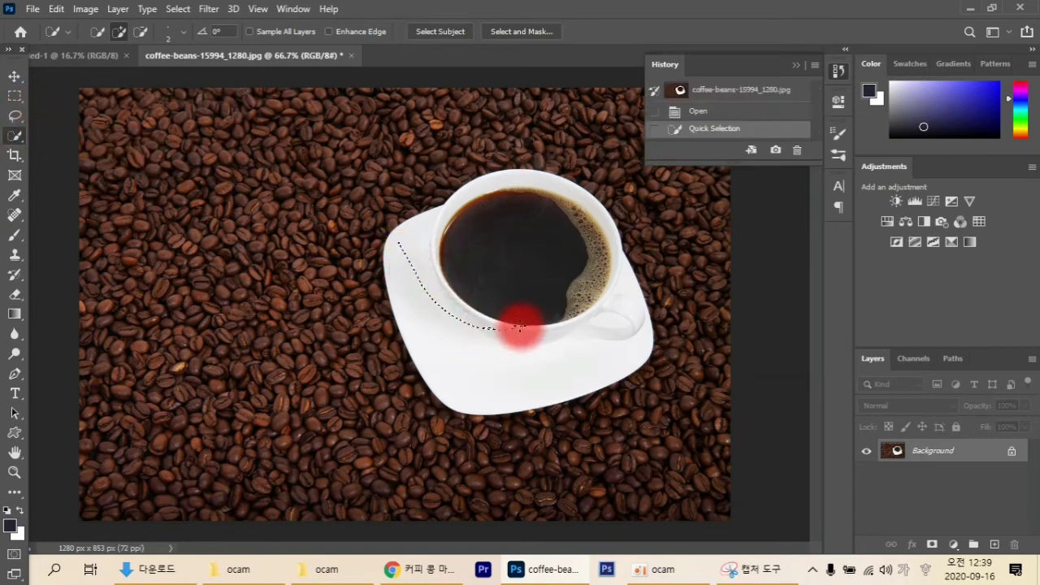
pyautogui.press(']')
pyautogui.press(']')
pyautogui.press(']')
pyautogui.press(']')
pyautogui.press(']')
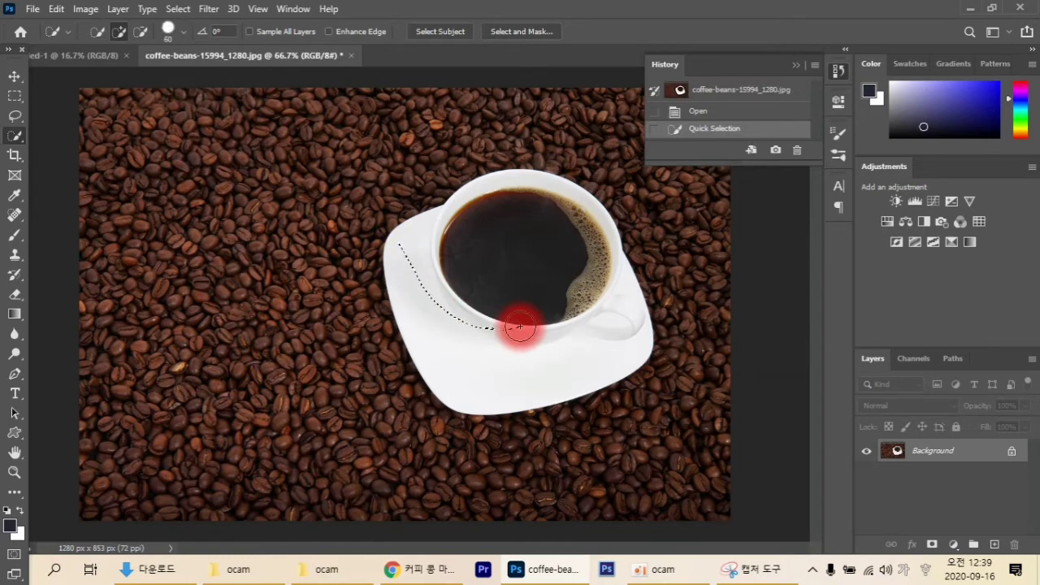
pyautogui.moveTo(520, 325); pyautogui.dragTo(437, 276)
pyautogui.moveTo(536, 225)
pyautogui.mouseDown()
pyautogui.moveTo(568, 241)
pyautogui.moveTo(605, 292)
pyautogui.moveTo(560, 308)
pyautogui.mouseUp()
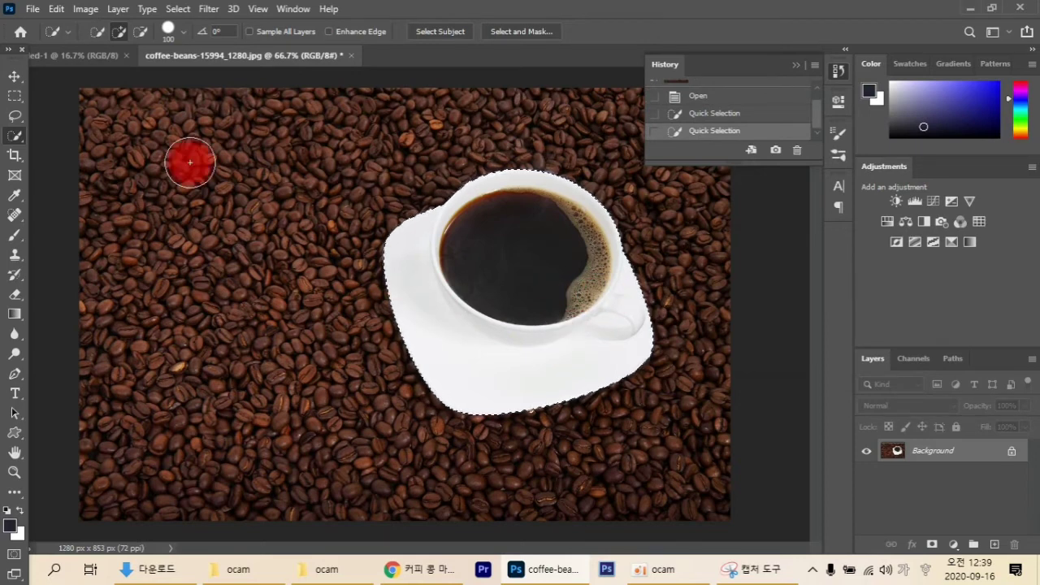
# Place a duplicate of the quick-selected cup and saucer on the beans to the left of the original, and deselect it.
pyautogui.click(14, 76)
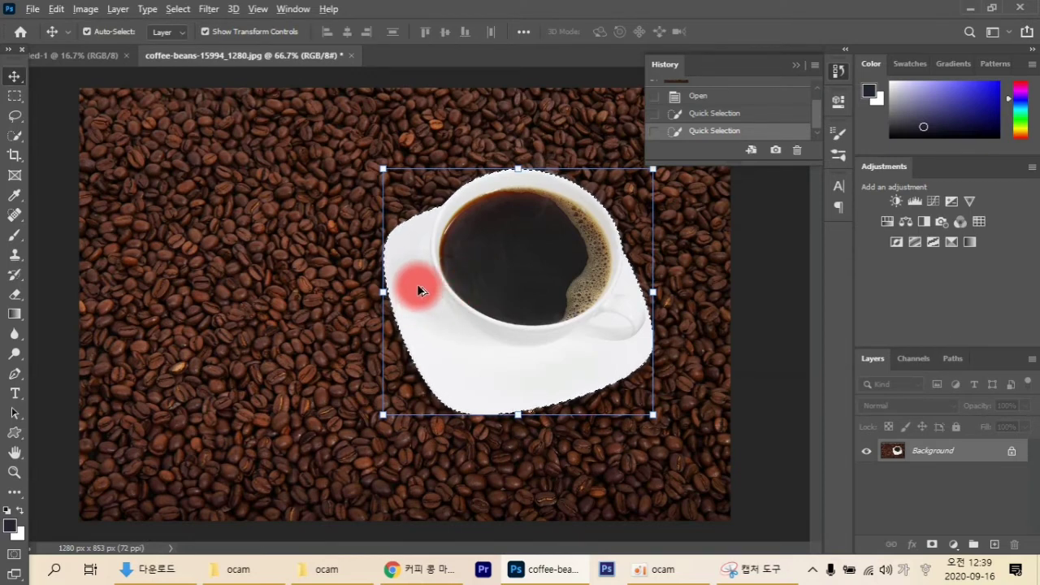
pyautogui.moveTo(418, 290); pyautogui.dragTo(137, 294)
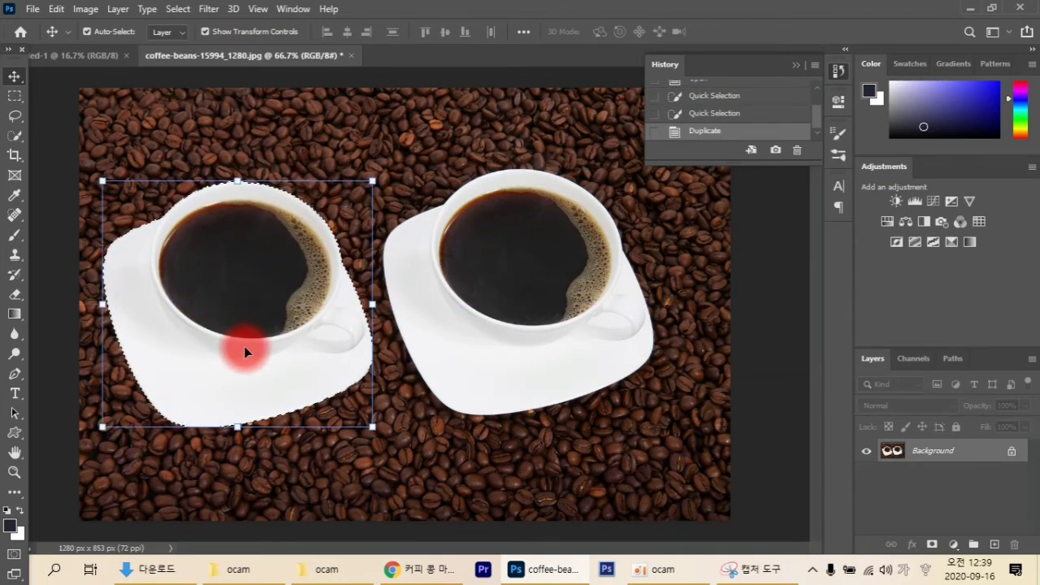
pyautogui.hotkey('ctrl', 'd')
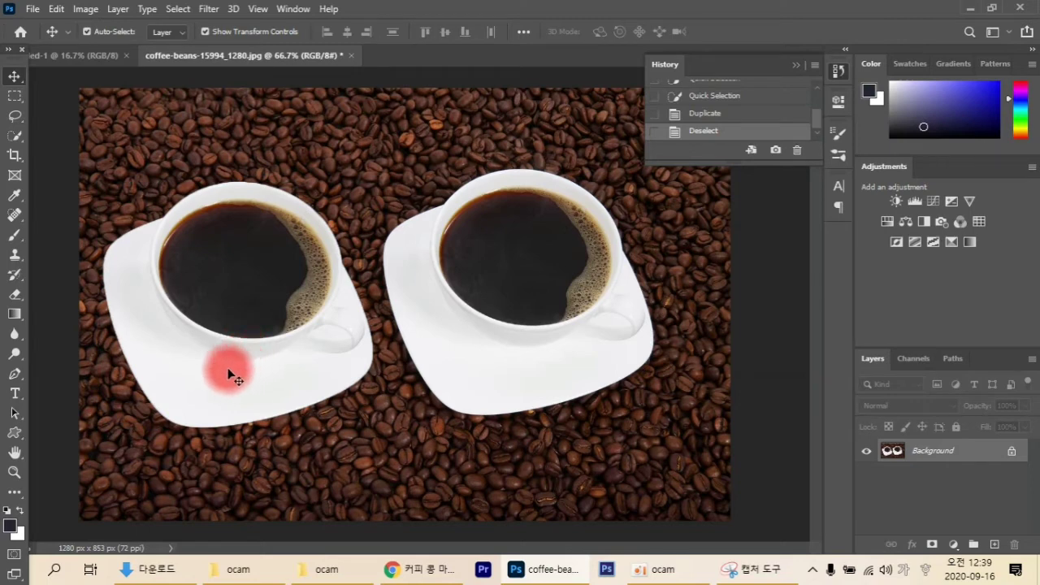
# Try moving the deselected duplicate cup on the Background layer, and undo back to the quick selection of the original cup.
pyautogui.click(221, 369)
pyautogui.moveTo(222, 367); pyautogui.dragTo(218, 382)
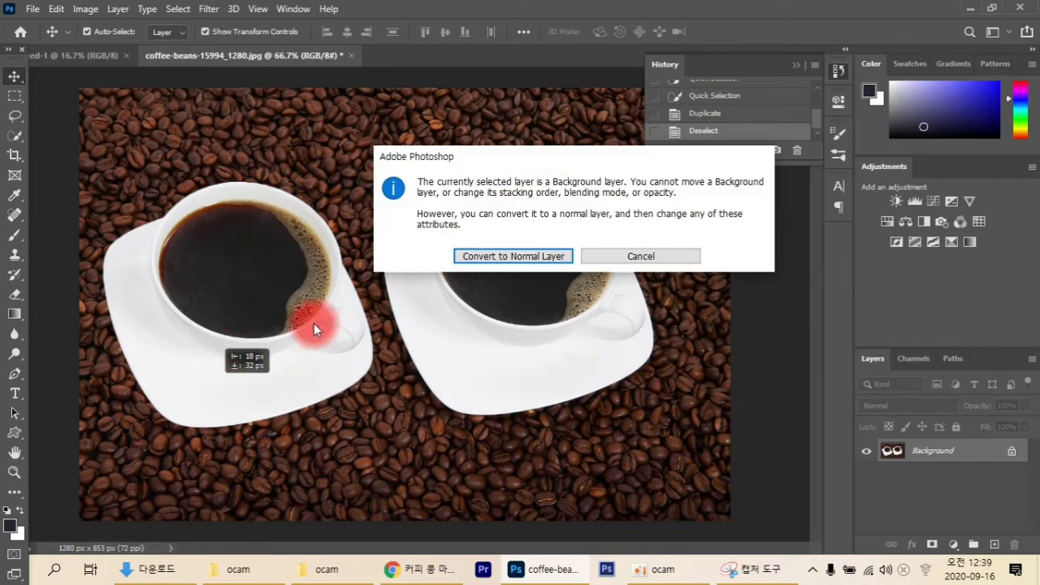
pyautogui.click(620, 260)
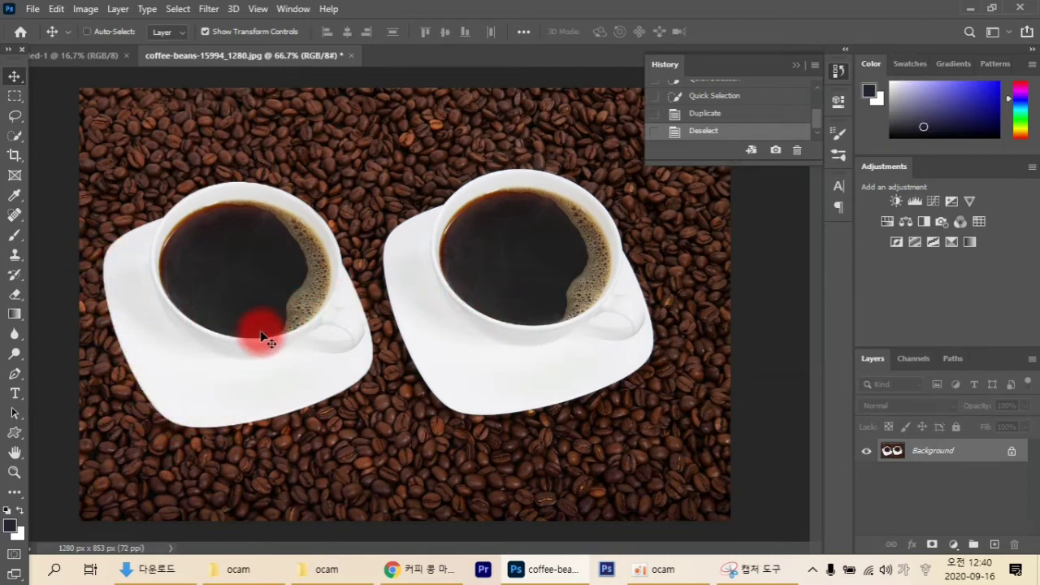
pyautogui.hotkey('ctrl', 'z')
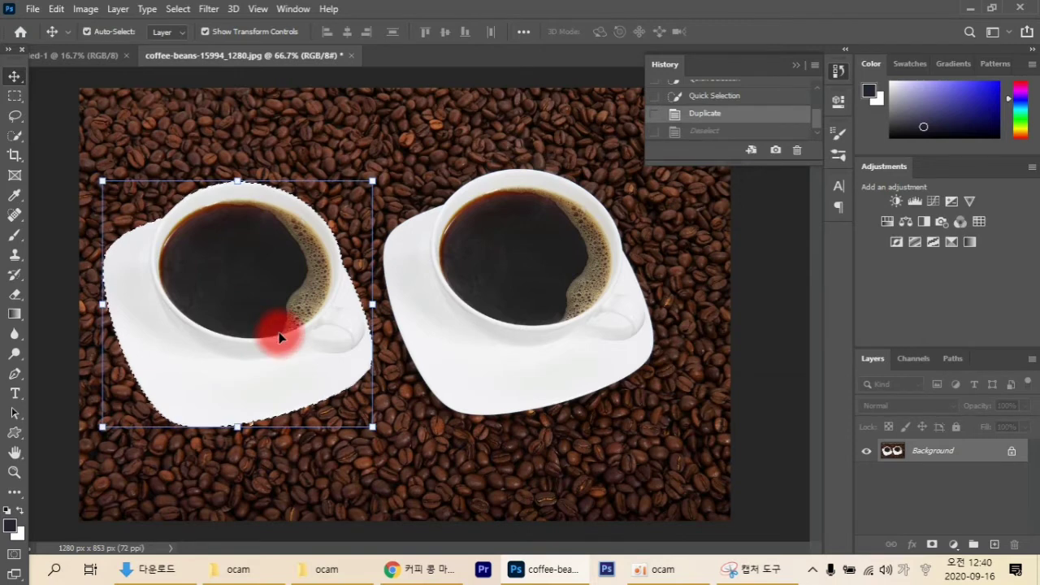
pyautogui.hotkey('ctrl', 'z')
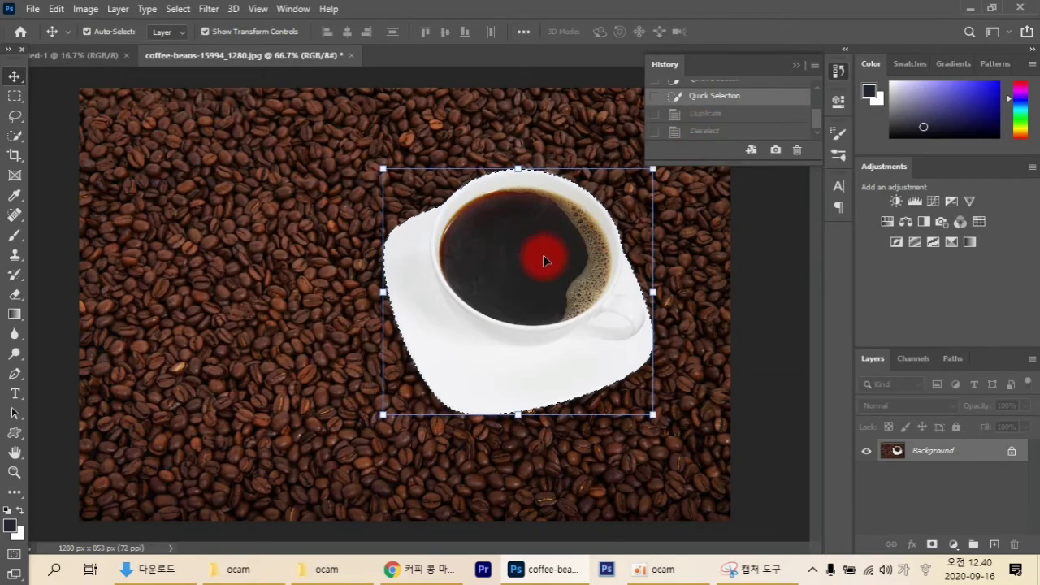
# Cut the selected cup and saucer onto a new layer and hide the Background layer.
pyautogui.press('ctrl')
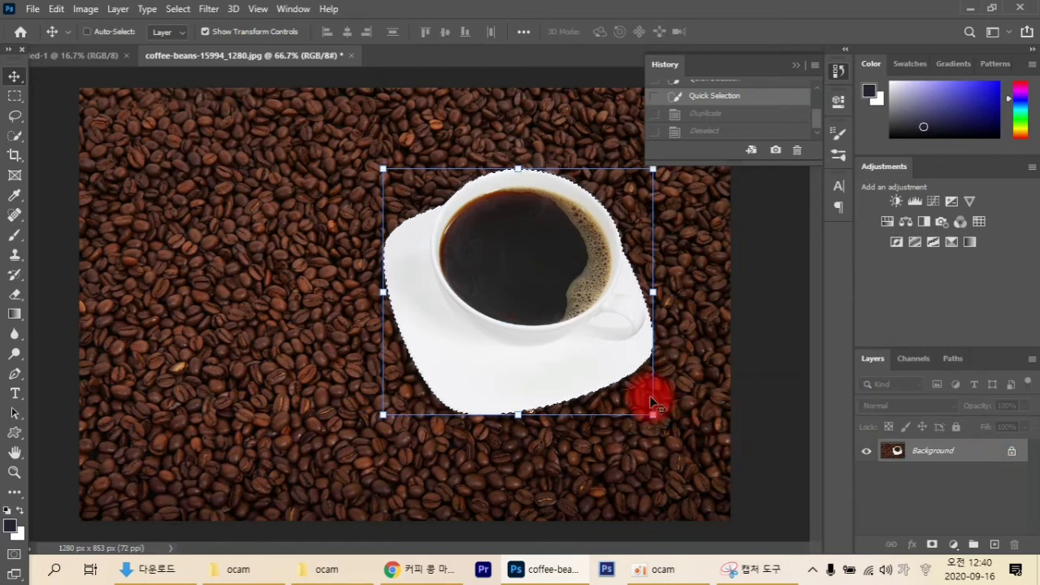
pyautogui.hotkey('ctrl', 'shift', 'j')
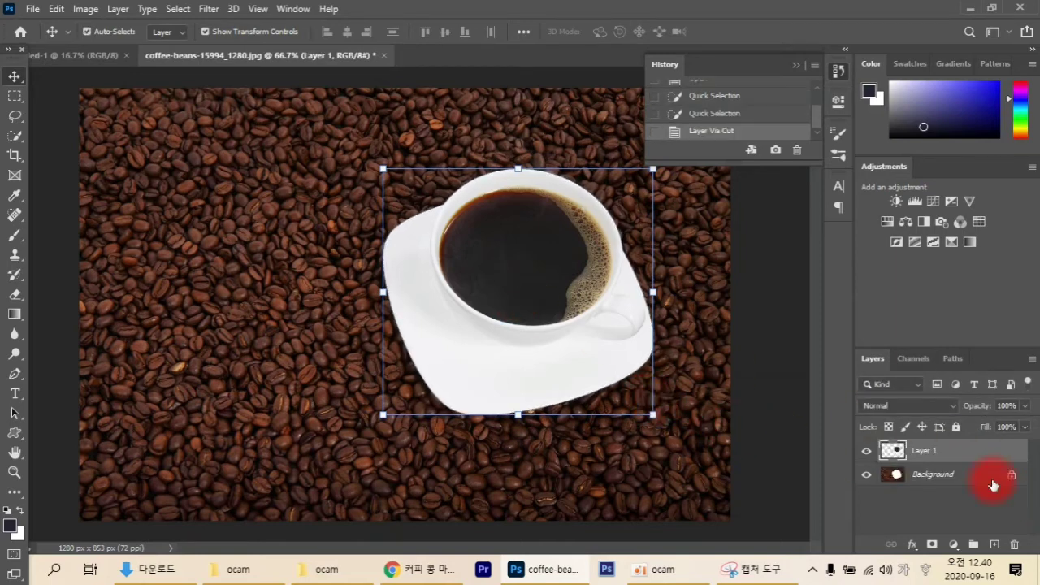
pyautogui.click(939, 483)
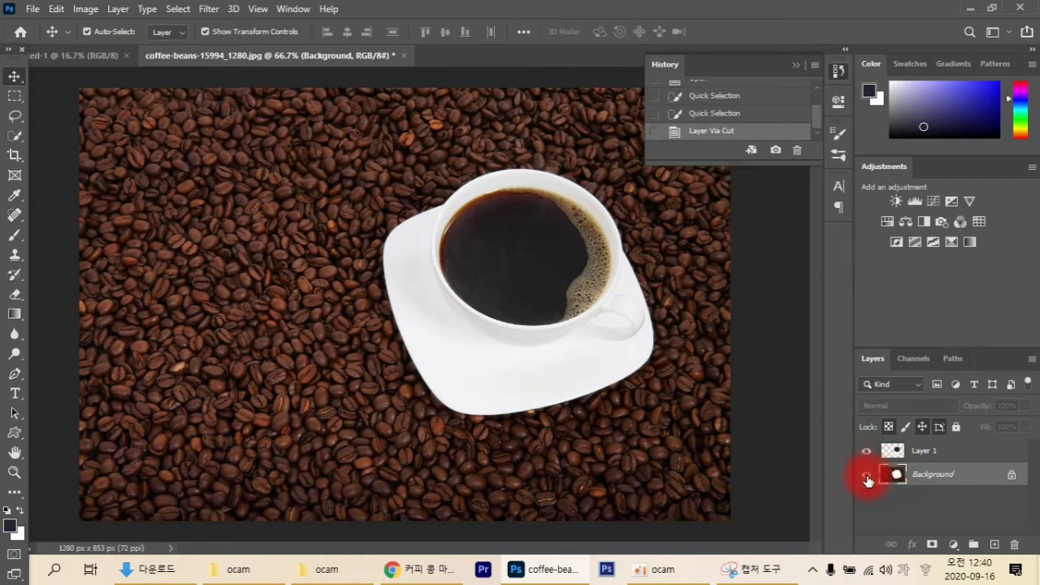
pyautogui.click(868, 473)
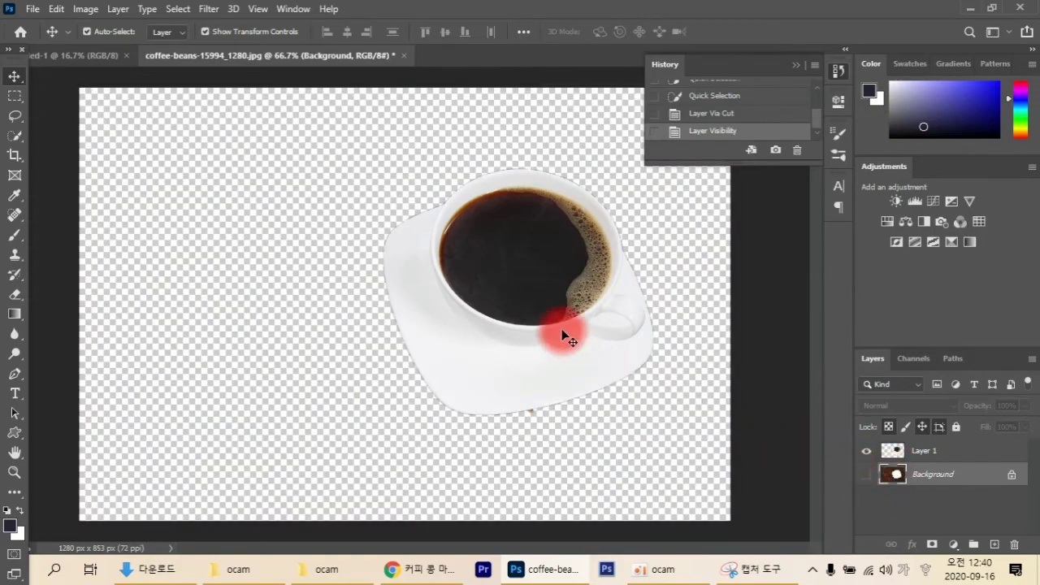
pyautogui.click(866, 450)
pyautogui.click(866, 475)
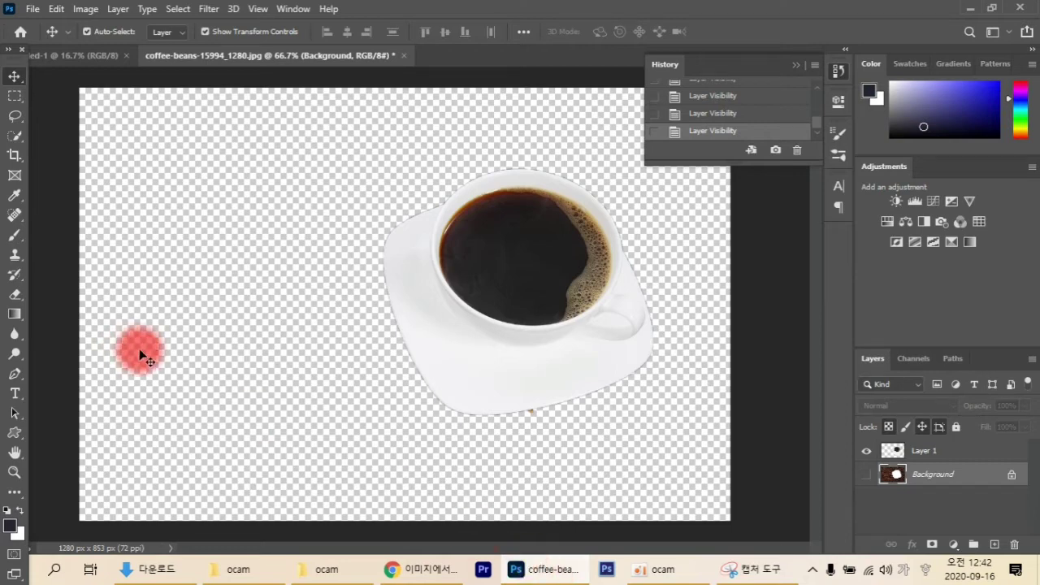
# Select the entire canvas of the coffee-beans-15994_1280.jpg document.
pyautogui.click(114, 57)
pyautogui.click(238, 53)
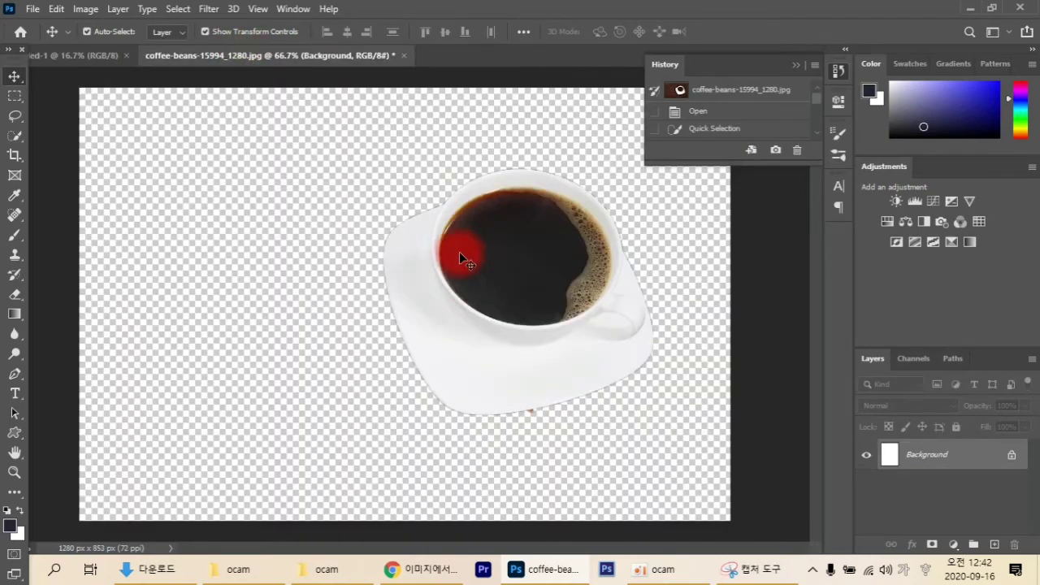
pyautogui.press('ctrl')
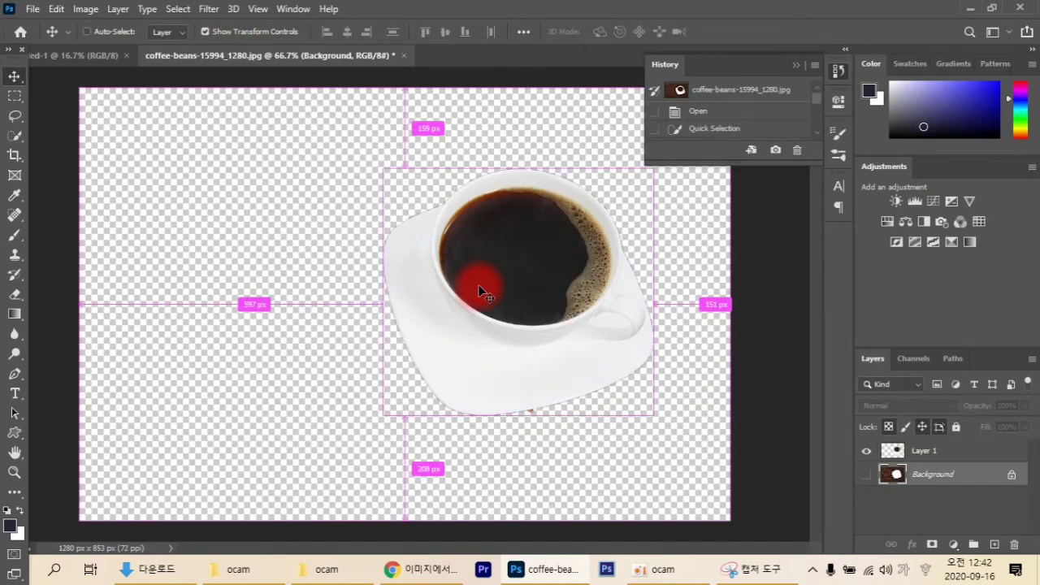
pyautogui.hotkey('ctrl', 'a')
# Try copying the cut-out cup into the blank Untitled-1 document, undo it, and return to the coffee beans document.
pyautogui.click(316, 142)
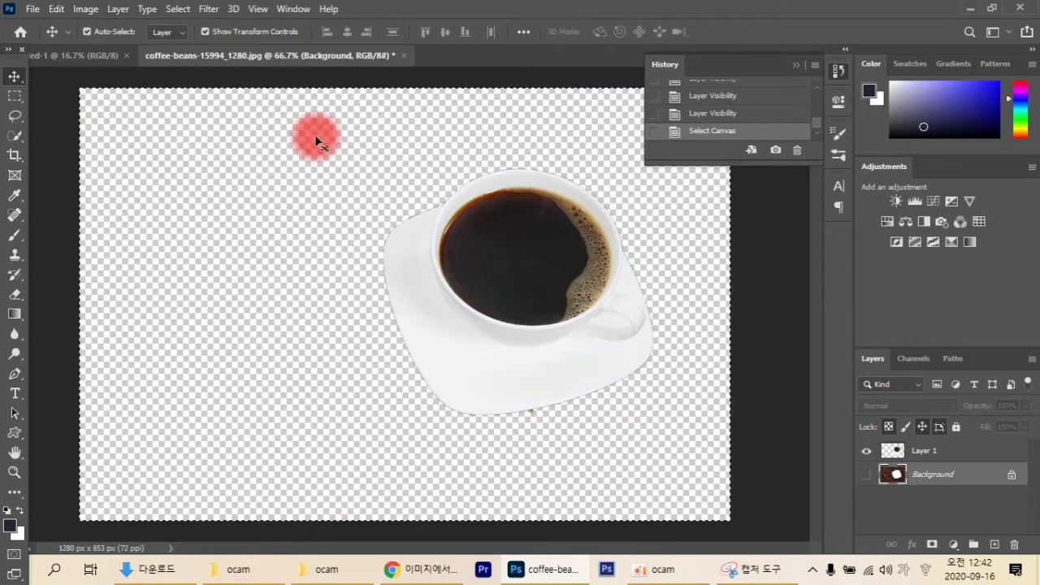
pyautogui.click(76, 57)
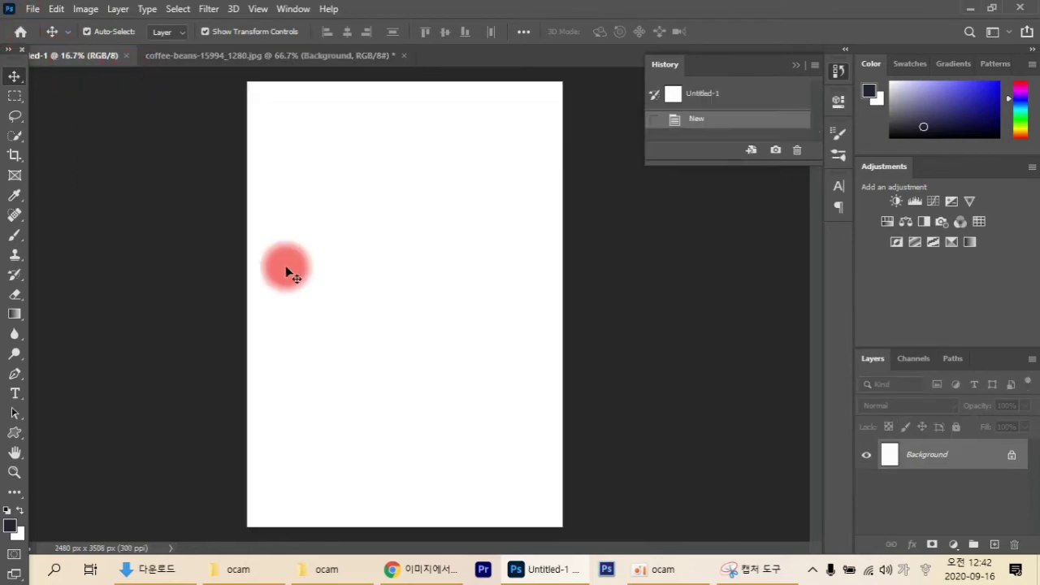
pyautogui.moveTo(286, 267); pyautogui.dragTo(360, 262)
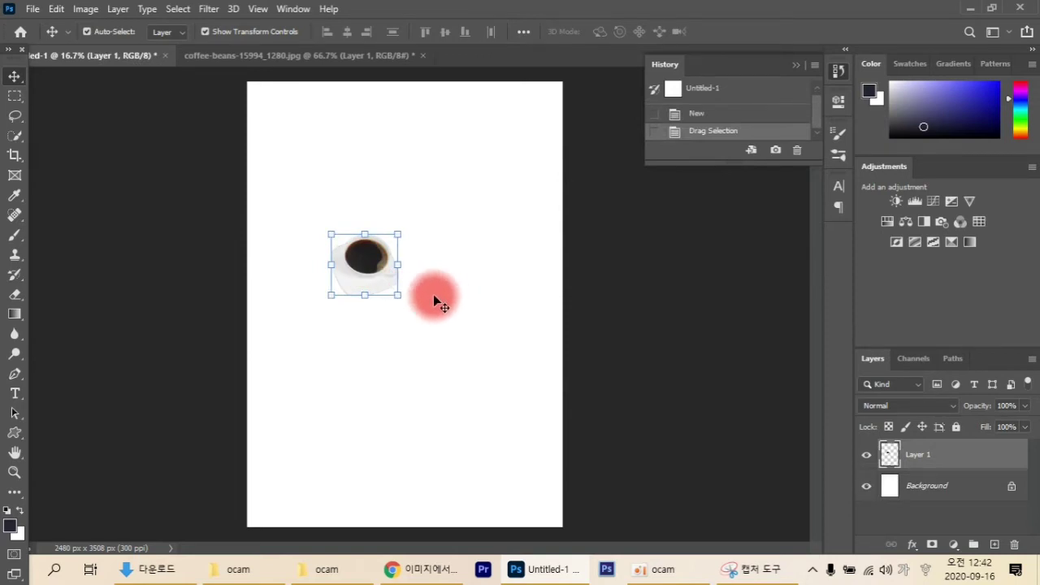
pyautogui.hotkey('ctrl', 'z')
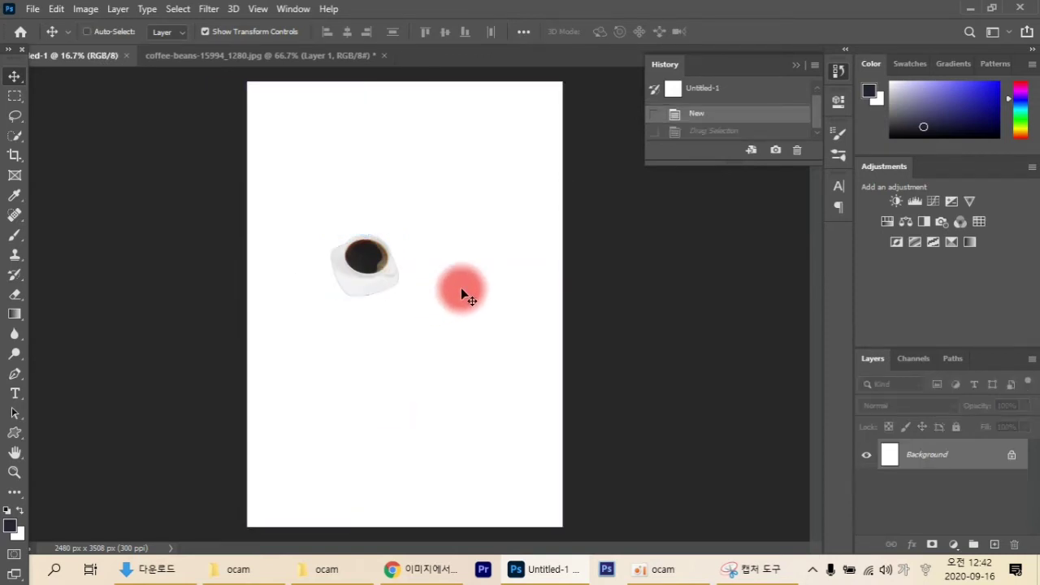
pyautogui.click(326, 53)
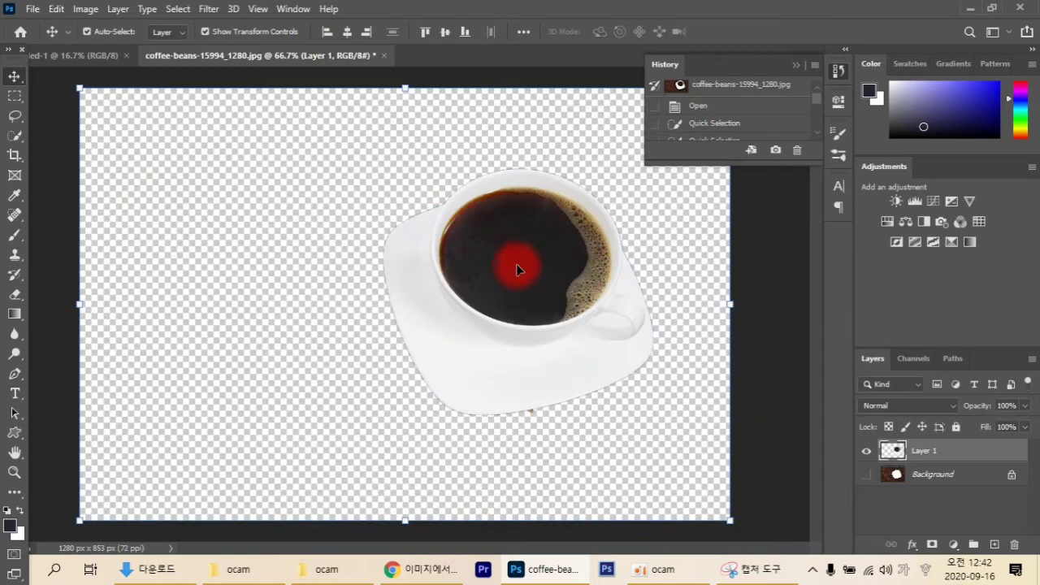
# Copy the cut-out cup from the coffee beans document into the blank Untitled-1 document, keeping the source's Background layer hidden.
pyautogui.click(866, 475)
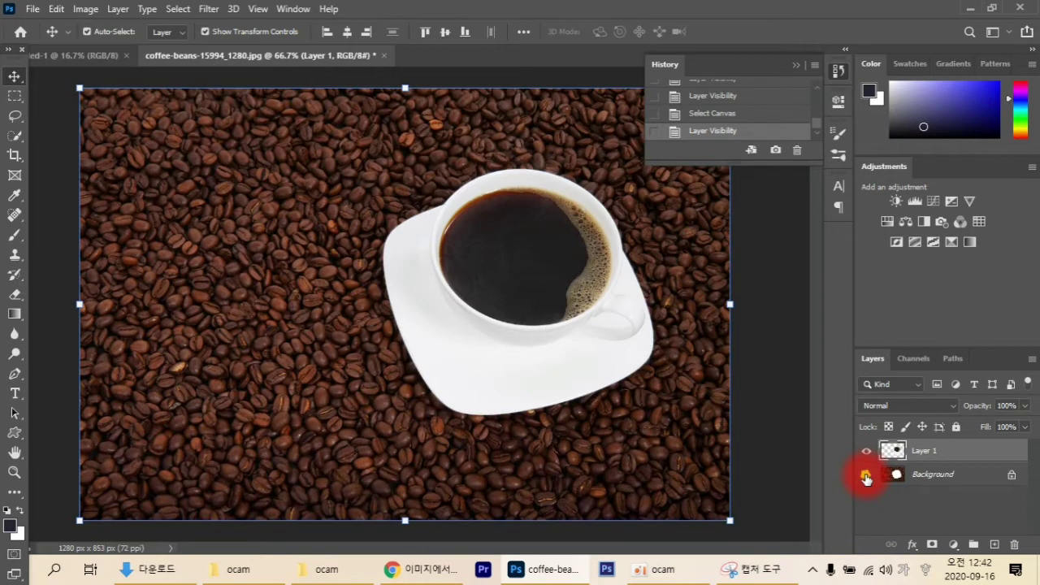
pyautogui.click(866, 474)
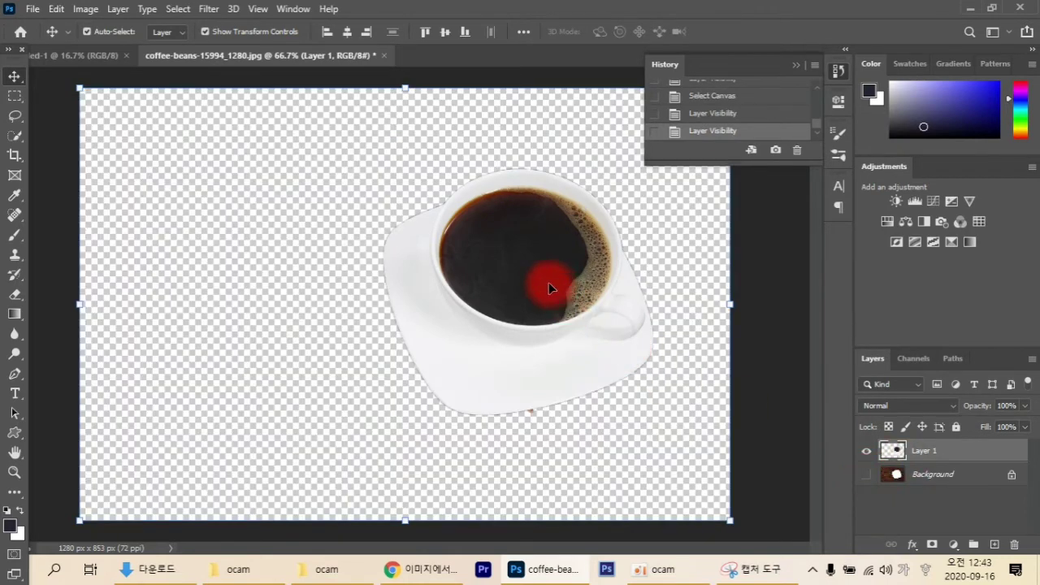
pyautogui.moveTo(541, 280); pyautogui.dragTo(294, 149)
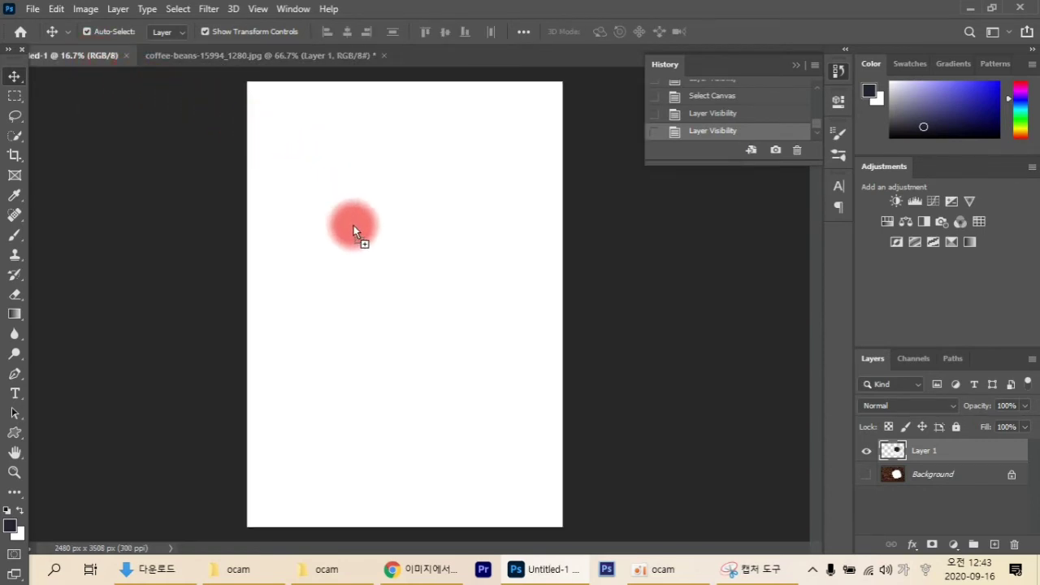
pyautogui.moveTo(370, 273); pyautogui.dragTo(368, 271)
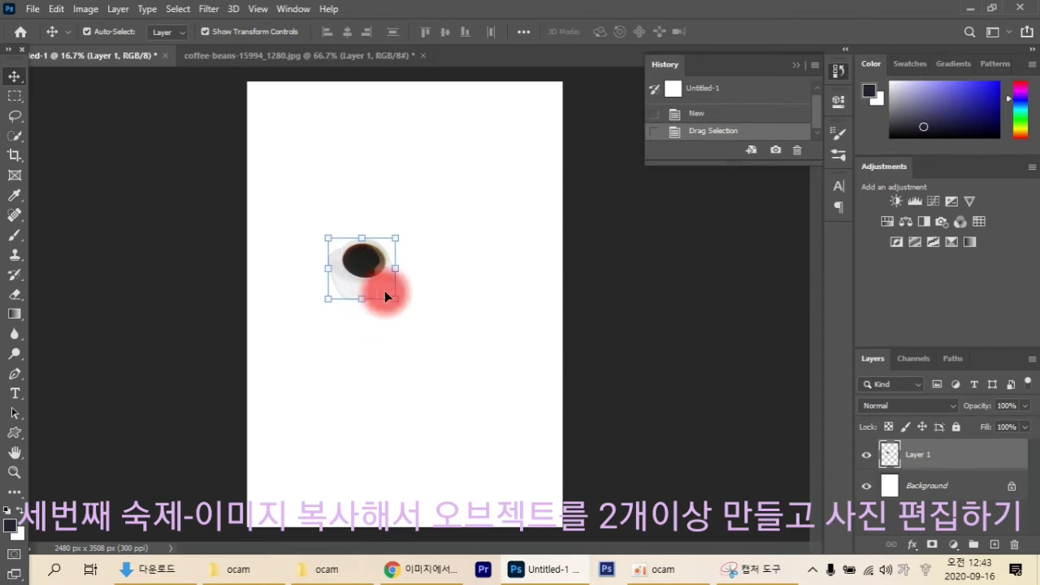
# Enlarge the pasted cup on Layer 1 proportionally to about 192% and apply the transform.
pyautogui.hotkey('ctrl', 't')
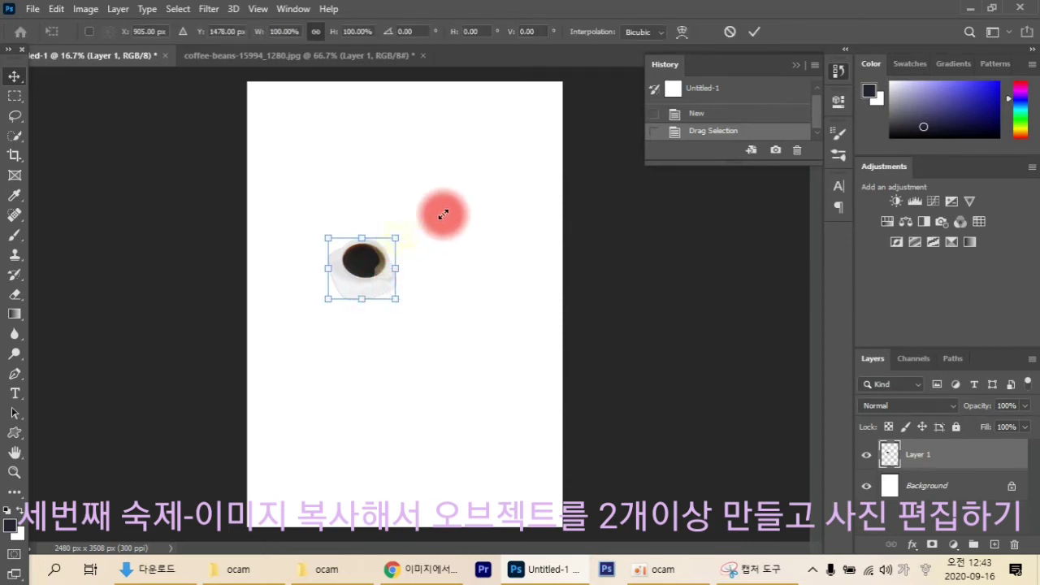
pyautogui.moveTo(398, 240); pyautogui.dragTo(472, 196)
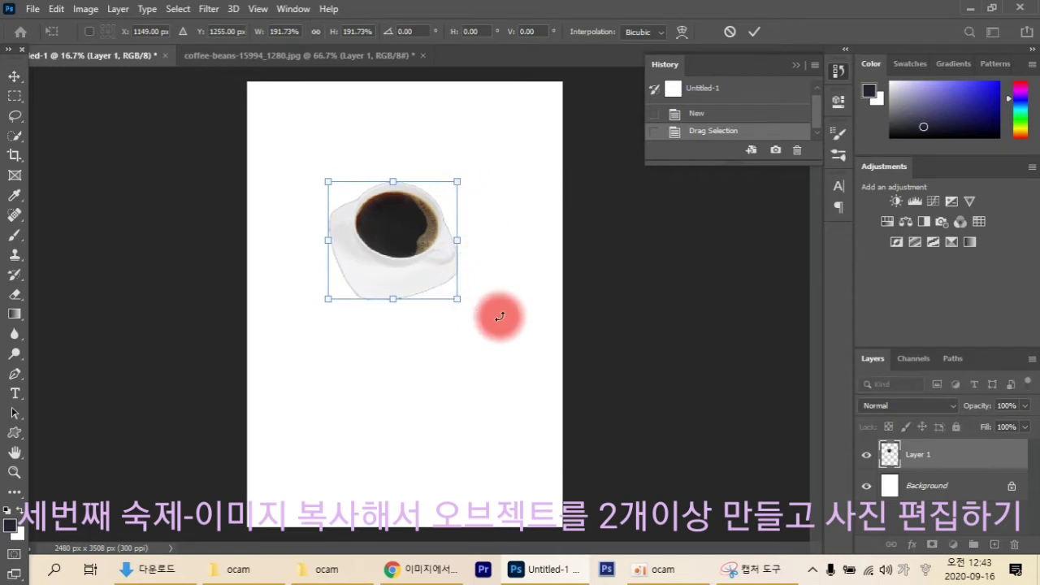
pyautogui.press('Return')
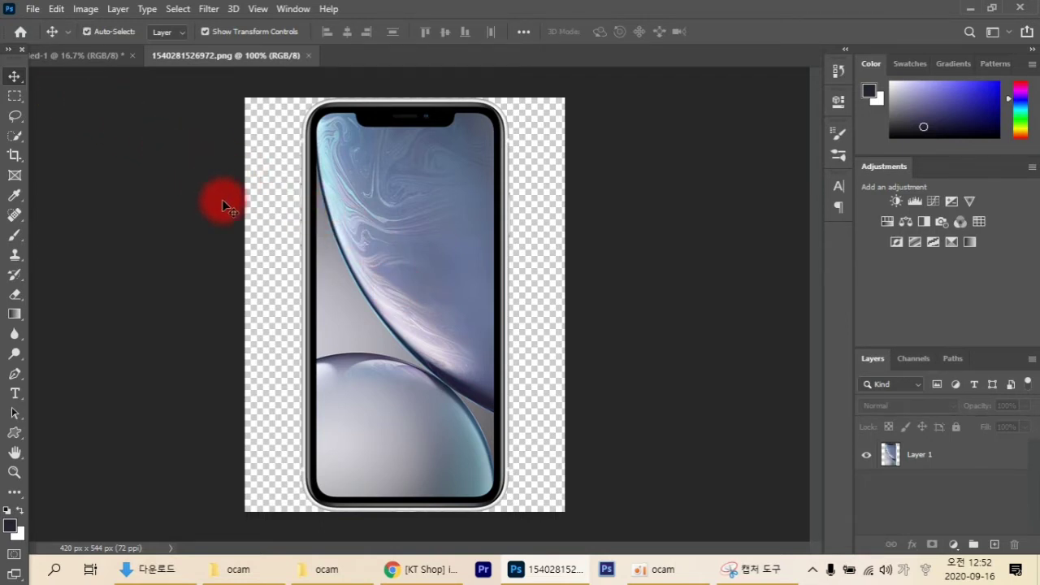
# Select the phone on Layer 1 of 1540281526972.png and narrow it to about 97% width.
pyautogui.click(940, 461)
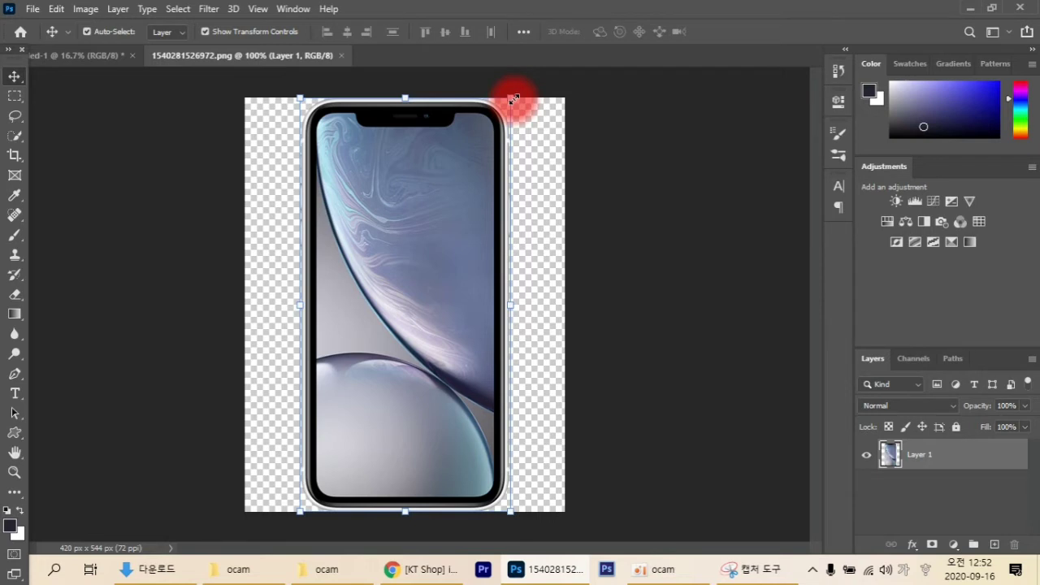
pyautogui.moveTo(409, 98)
pyautogui.mouseDown()
pyautogui.moveTo(410, 309)
pyautogui.moveTo(412, 98)
pyautogui.mouseUp()
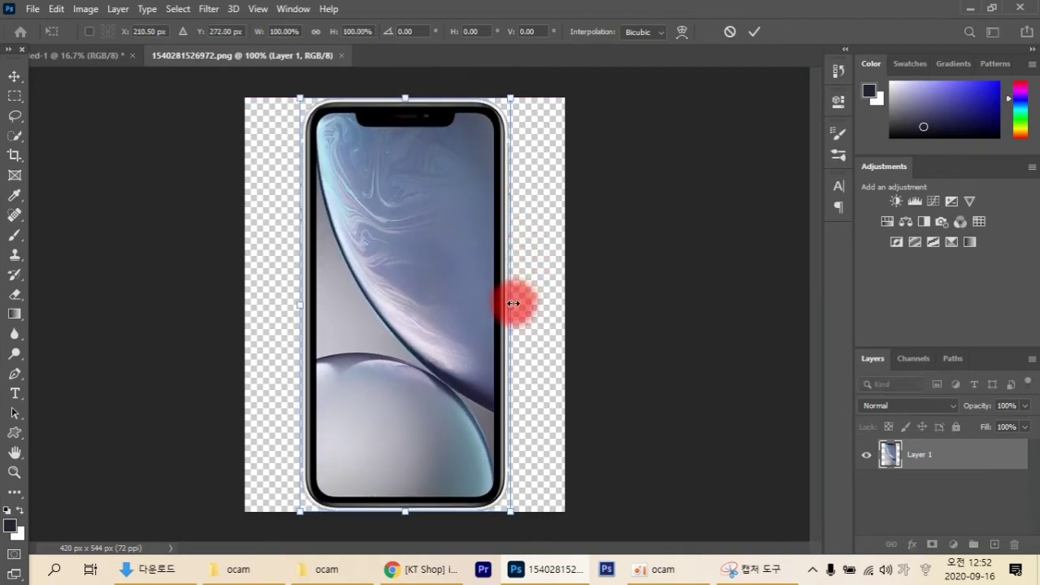
pyautogui.moveTo(510, 305)
pyautogui.mouseDown()
pyautogui.moveTo(379, 306)
pyautogui.moveTo(506, 309)
pyautogui.mouseUp()
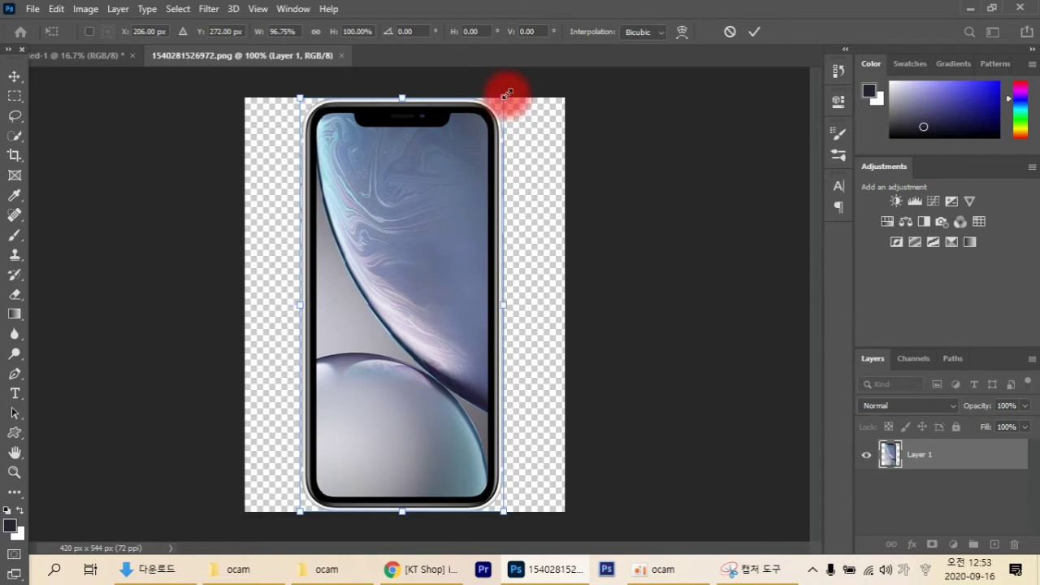
# Resize the phone to about 96.6% width and 99.8% height, rotate it to about 0.13°, and apply the transform.
pyautogui.moveTo(504, 99); pyautogui.dragTo(558, 121)
pyautogui.moveTo(515, 88); pyautogui.dragTo(447, 217)
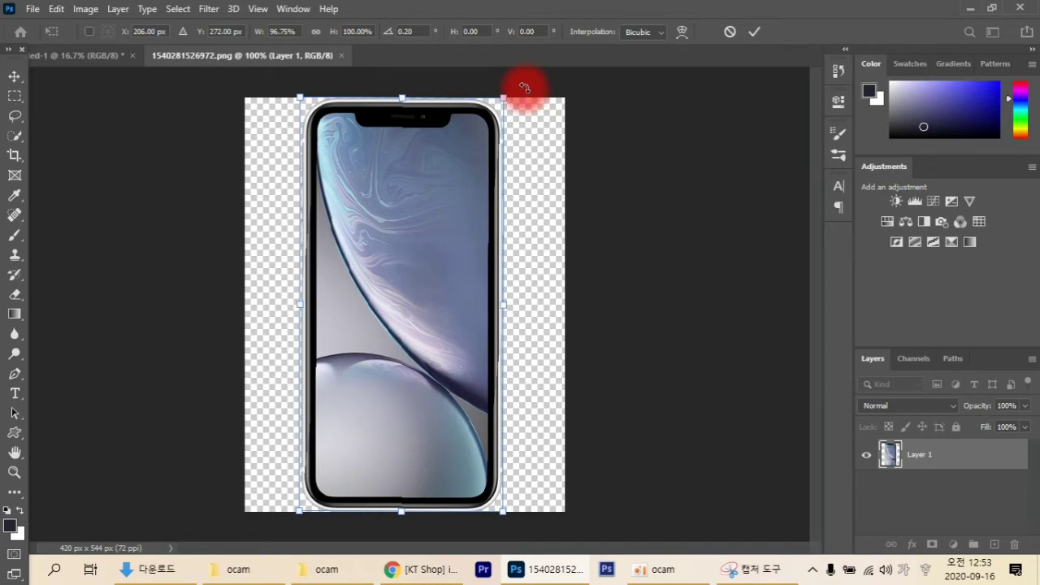
pyautogui.moveTo(525, 86); pyautogui.dragTo(486, 162)
pyautogui.moveTo(526, 87); pyautogui.dragTo(553, 90)
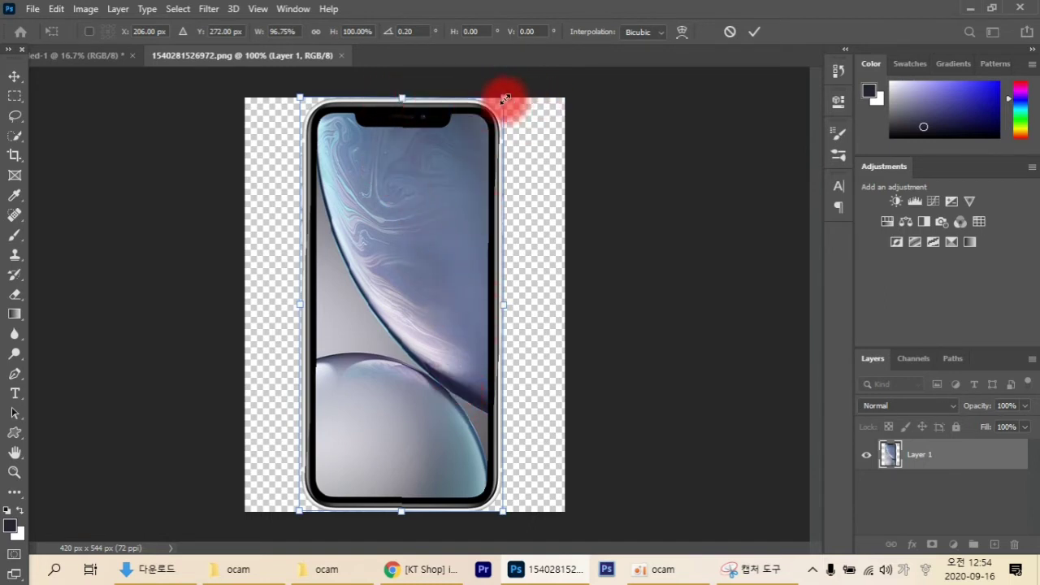
pyautogui.moveTo(505, 98); pyautogui.dragTo(557, 124)
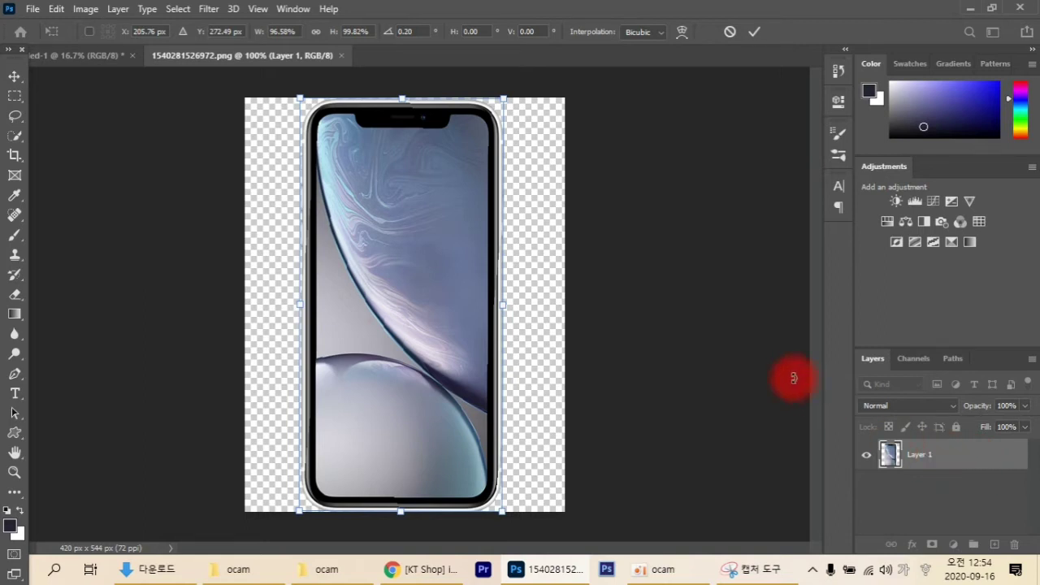
pyautogui.moveTo(794, 377); pyautogui.dragTo(778, 378)
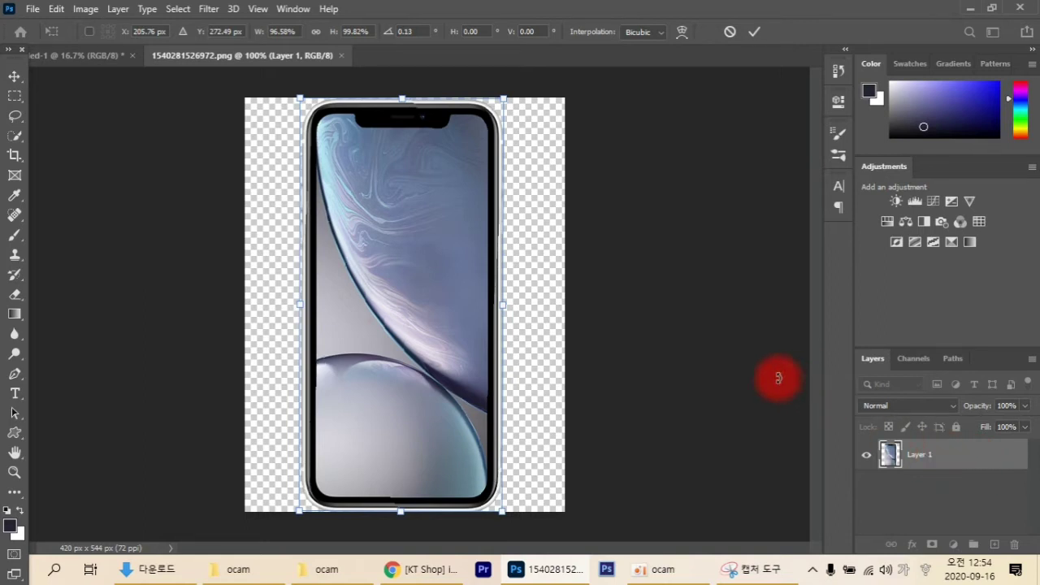
pyautogui.press('Return')
# Duplicate the phone's Layer 1 within the same document.
pyautogui.click(908, 435)
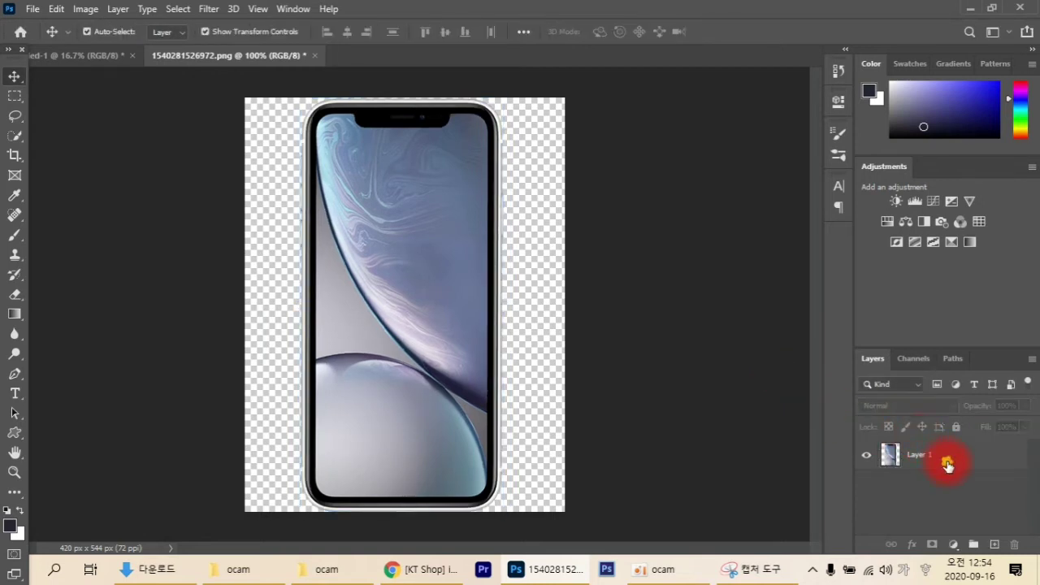
pyautogui.click(947, 464)
pyautogui.hotkey('ctrl', 'j')
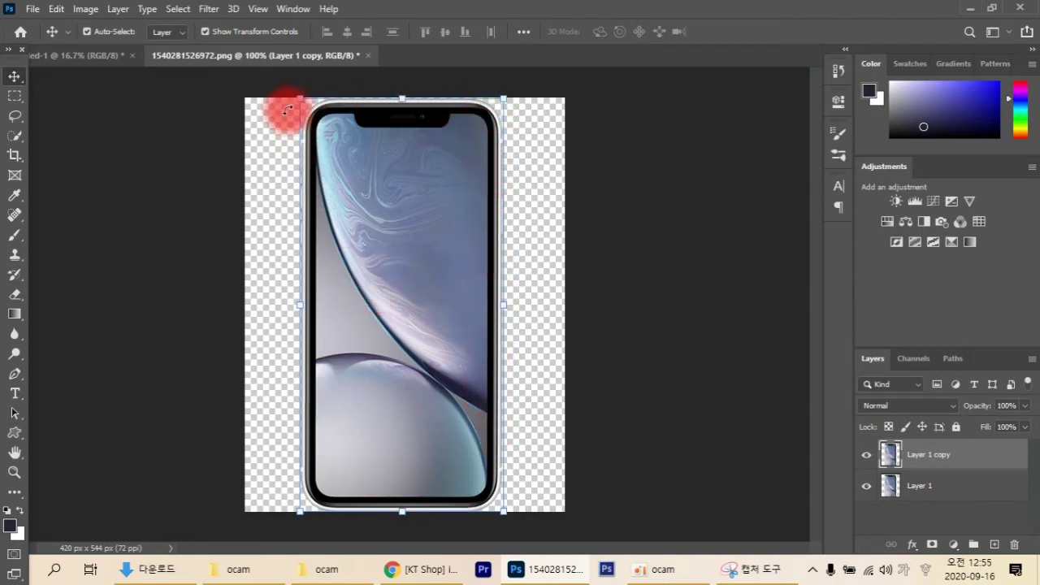
# Rotate the phone on Layer 1 copy 90° clockwise and apply the transform.
pyautogui.rightClick(417, 208)
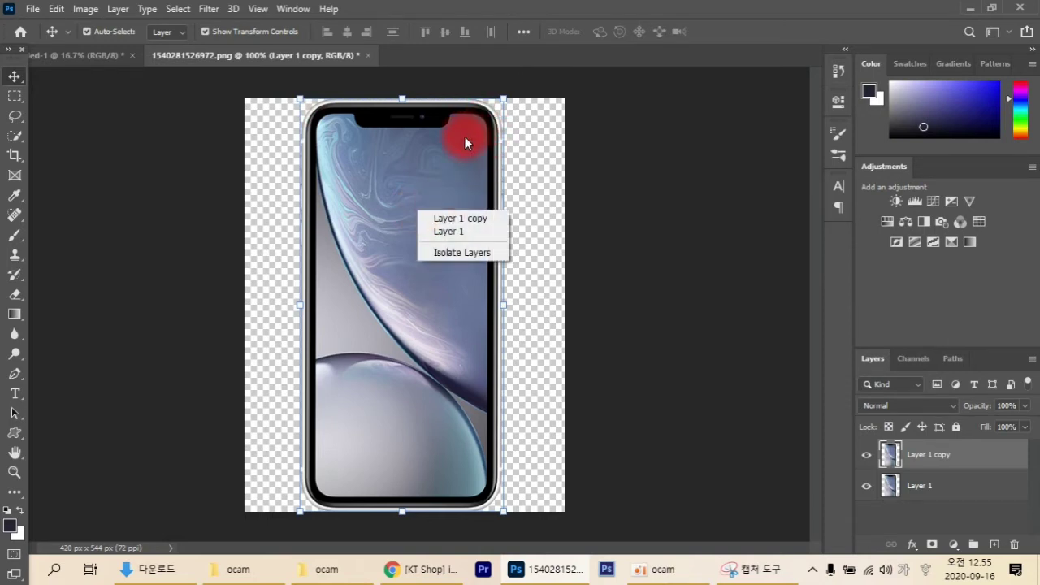
pyautogui.click(942, 461)
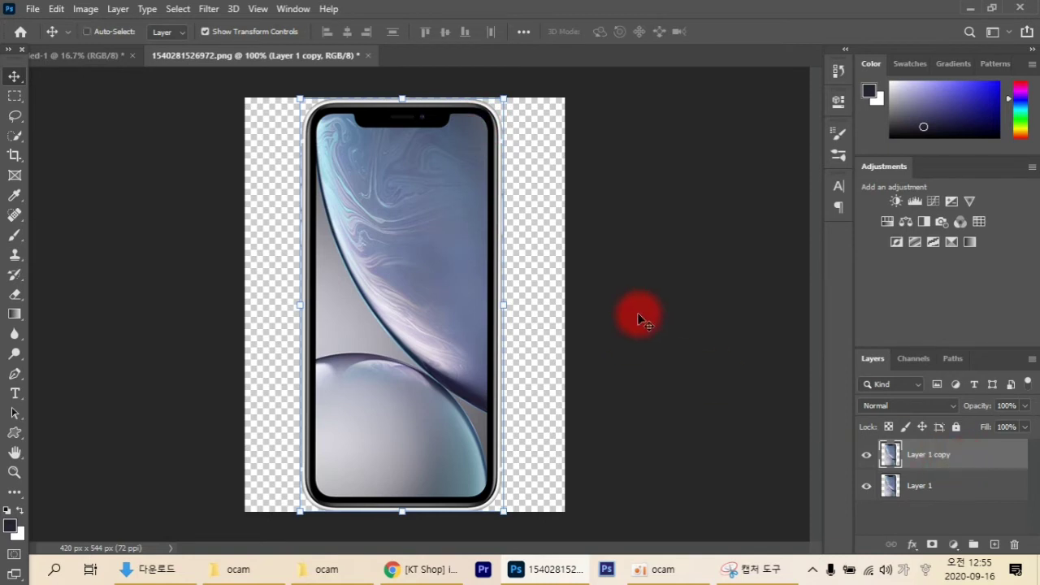
pyautogui.hotkey('ctrl', 't')
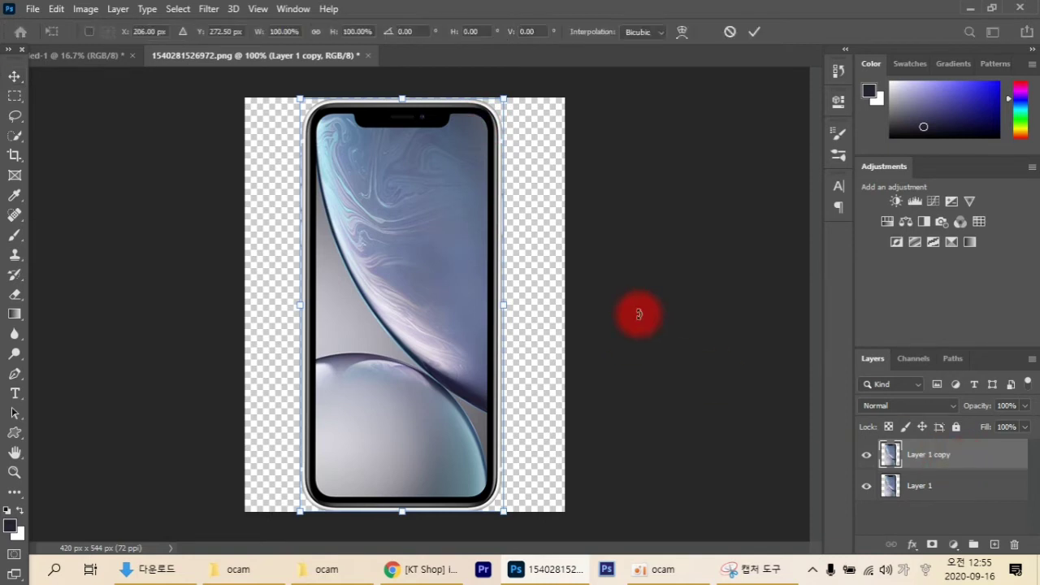
pyautogui.rightClick(454, 231)
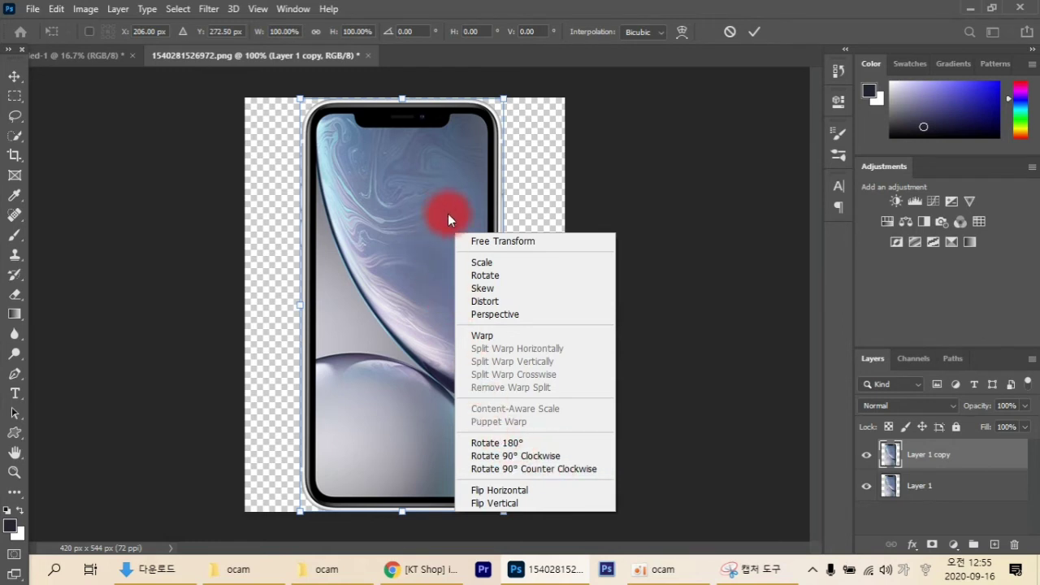
pyautogui.click(526, 455)
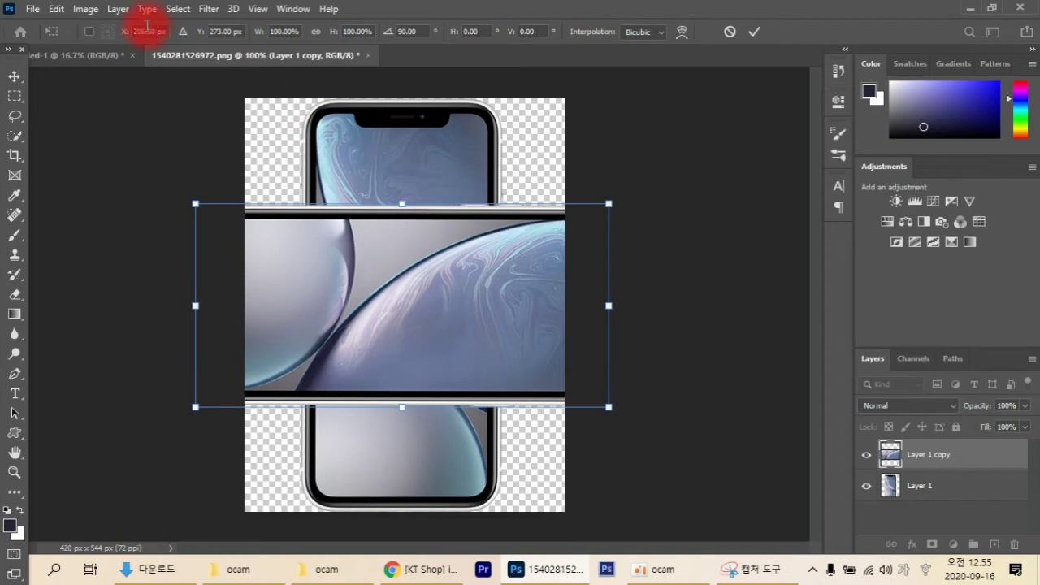
pyautogui.click(86, 9)
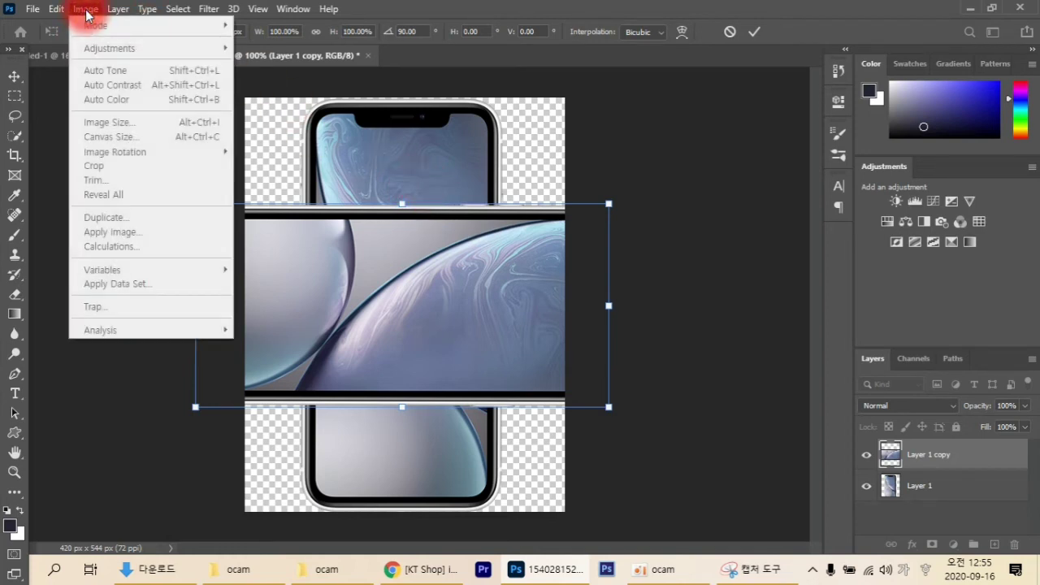
pyautogui.click(656, 180)
pyautogui.click(656, 180)
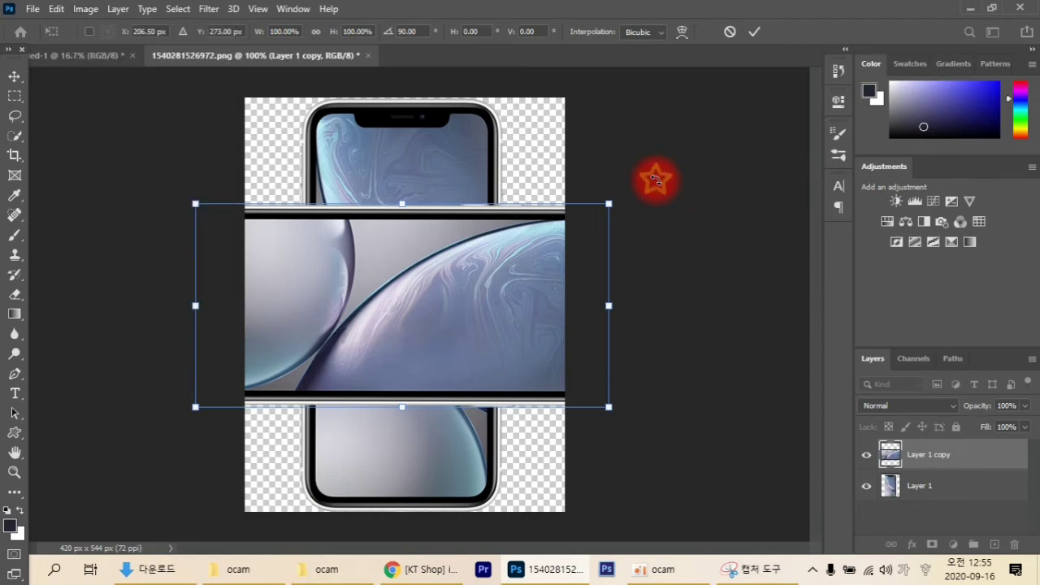
pyautogui.click(653, 185)
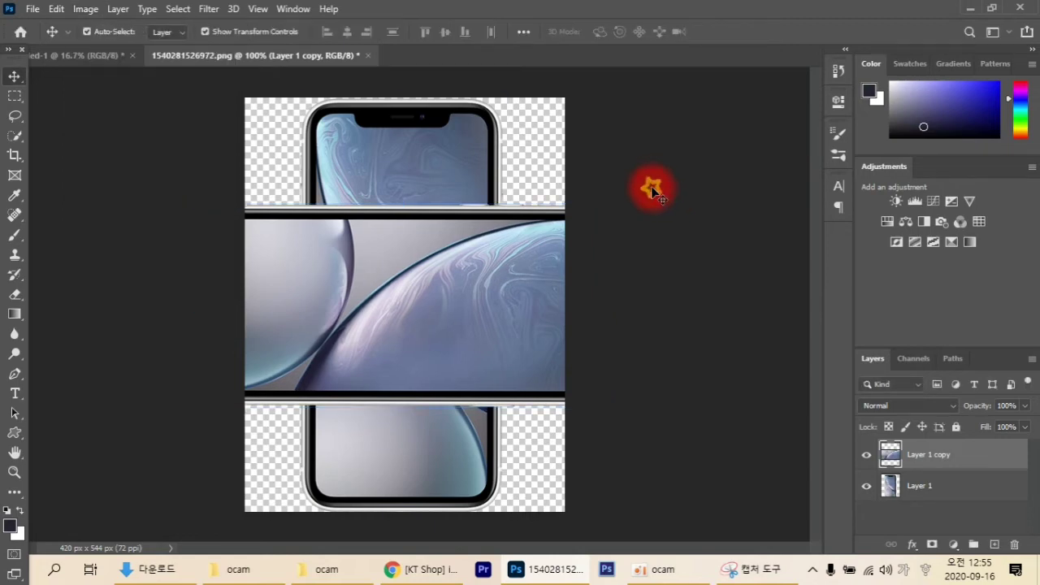
# Widen the canvas of the phone document to 820 pixels.
pyautogui.click(86, 9)
pyautogui.click(104, 134)
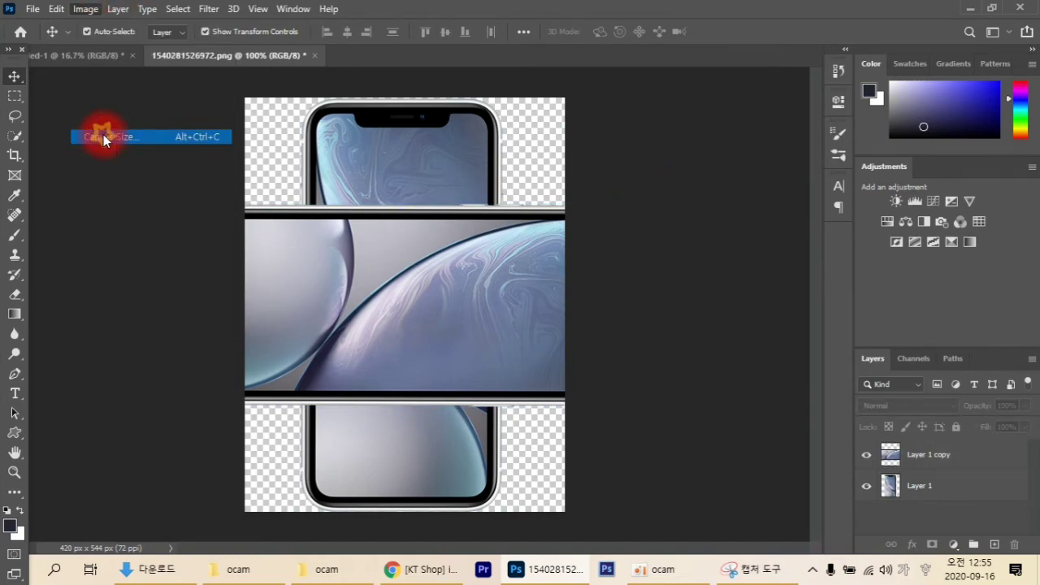
pyautogui.click(479, 190)
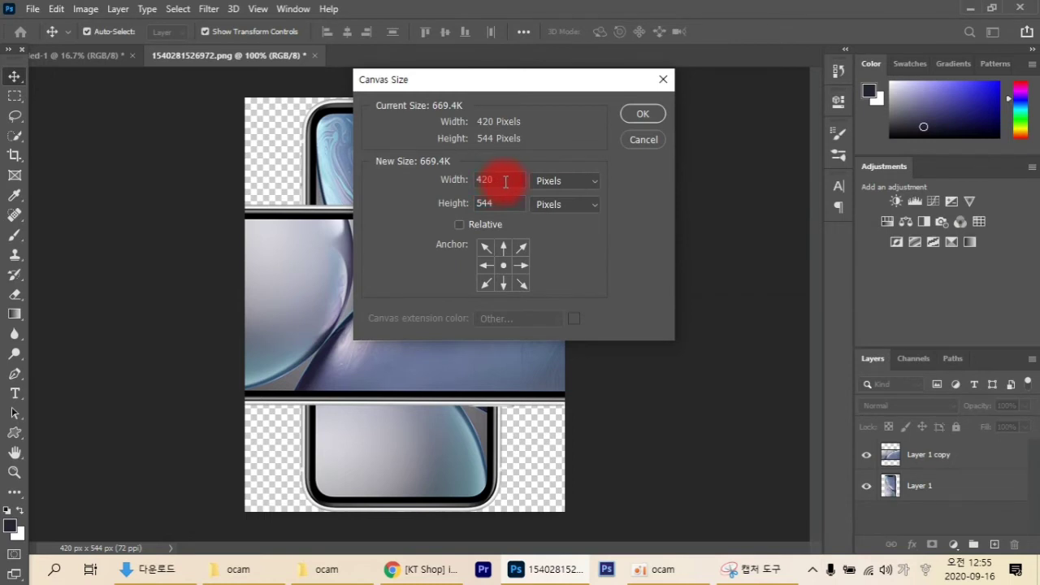
pyautogui.doubleClick(506, 182)
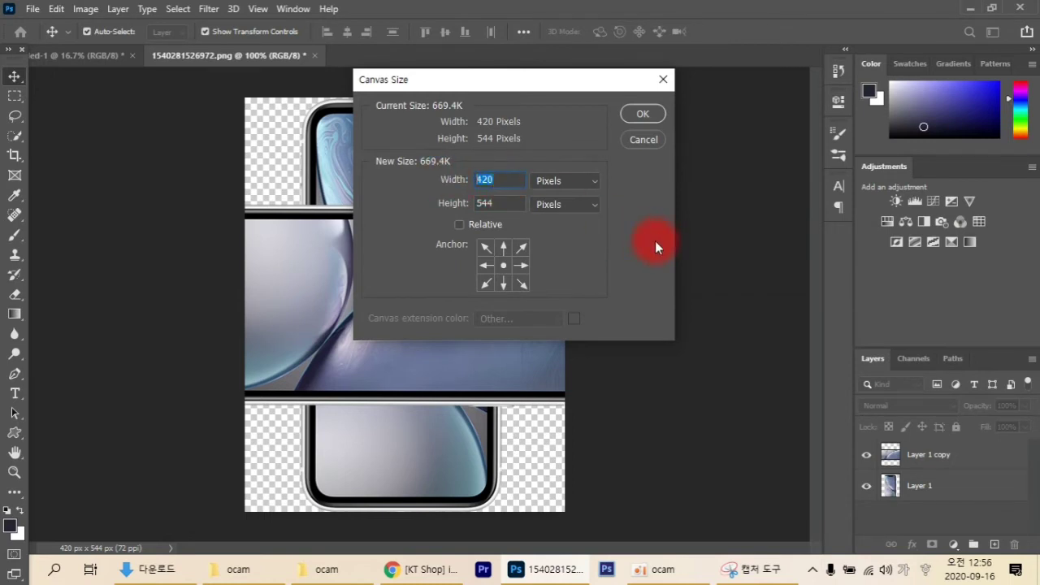
pyautogui.write('820')
pyautogui.click(642, 113)
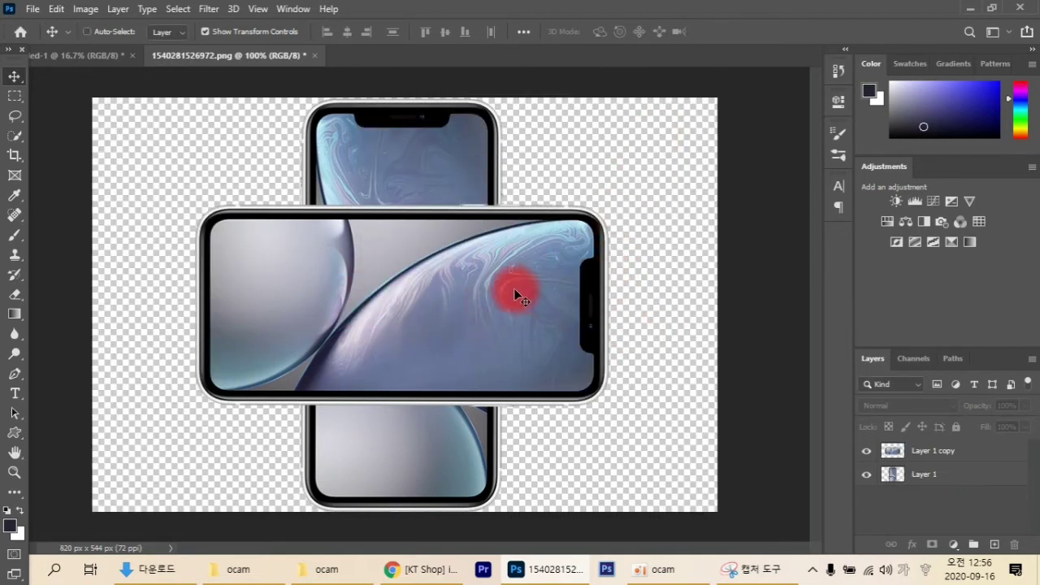
# Rotate the phone on Layer 1 copy 90° counterclockwise and flip it horizontally.
pyautogui.click(515, 289)
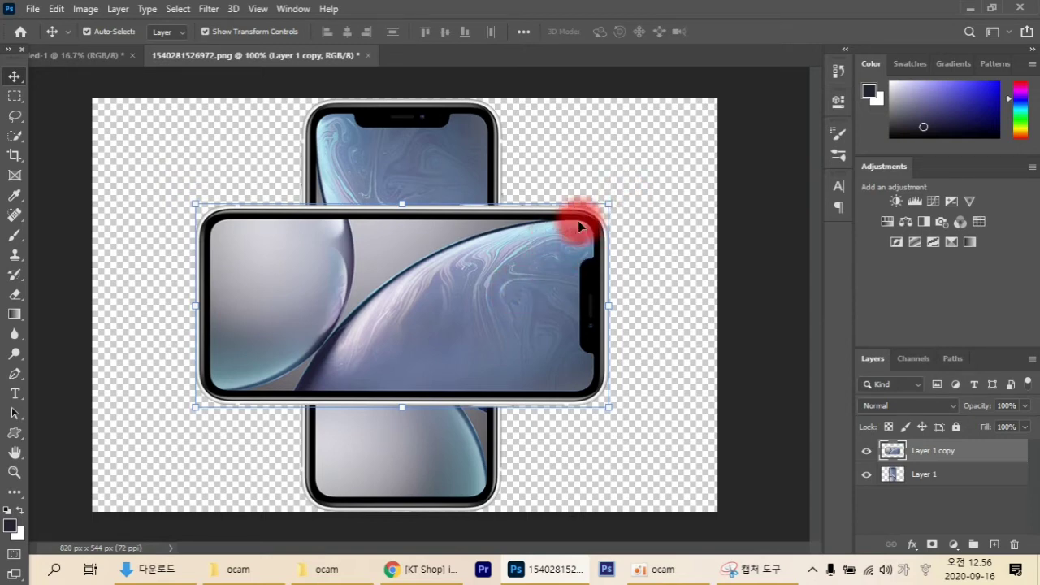
pyautogui.rightClick(533, 254)
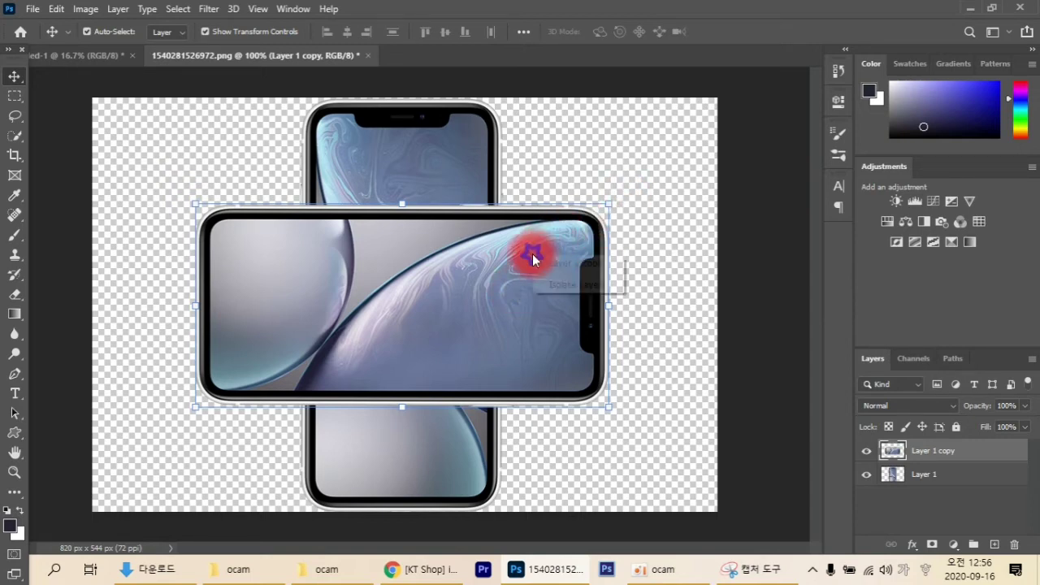
pyautogui.click(805, 178)
pyautogui.press('ctrl')
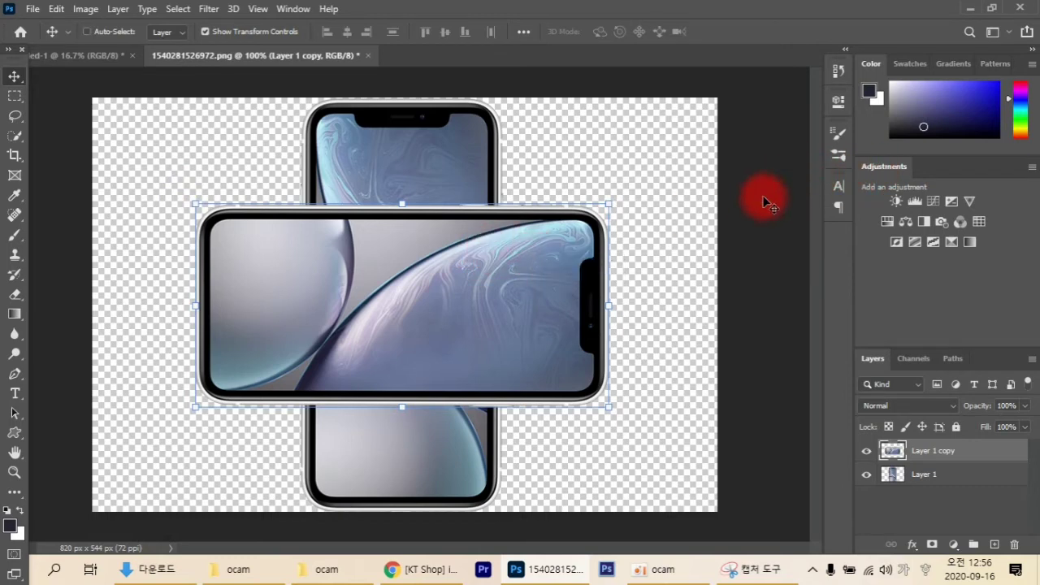
pyautogui.hotkey('ctrl', 't')
pyautogui.rightClick(509, 289)
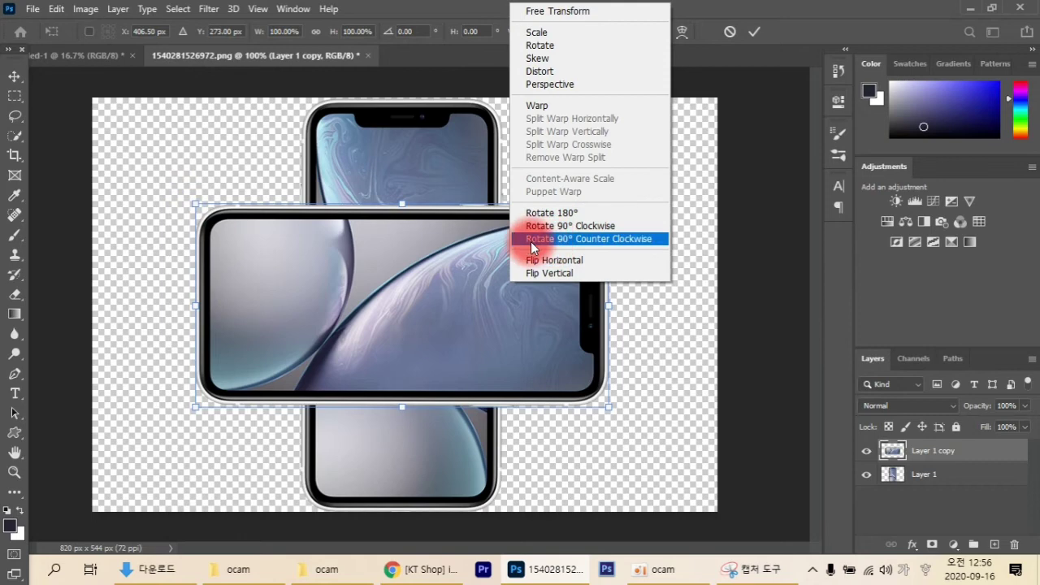
pyautogui.click(640, 242)
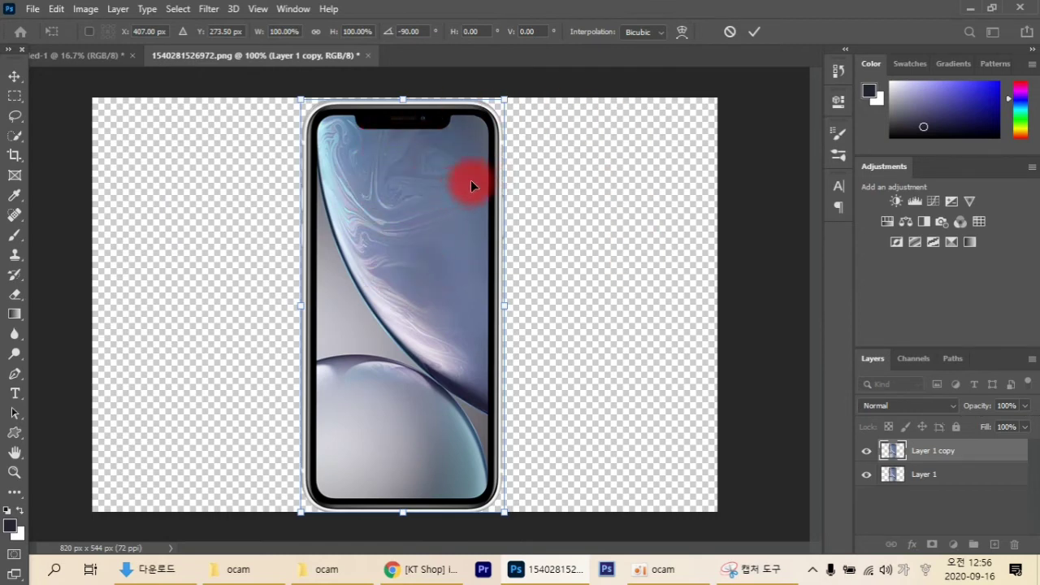
pyautogui.rightClick(447, 177)
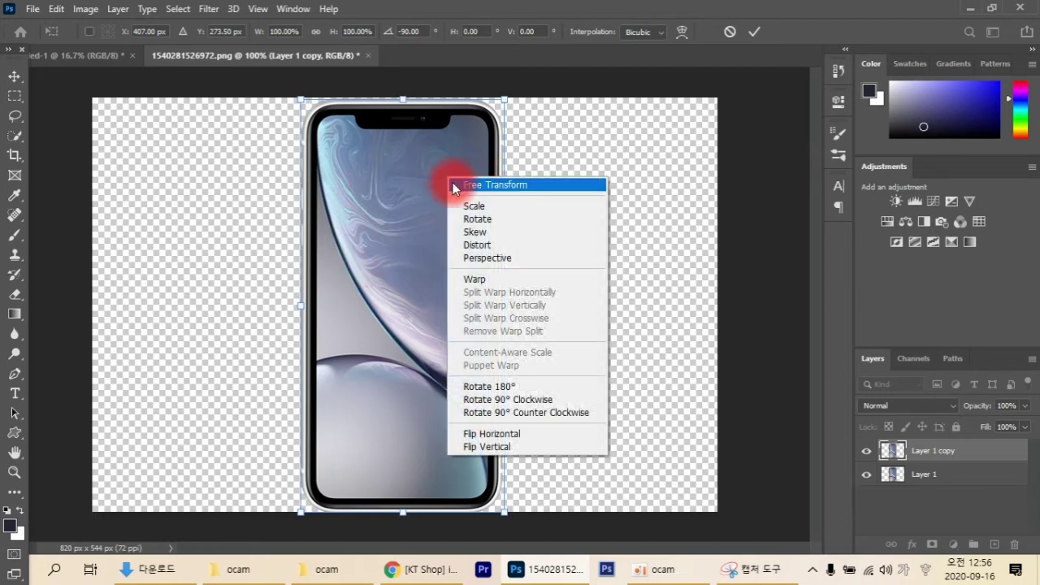
pyautogui.click(491, 434)
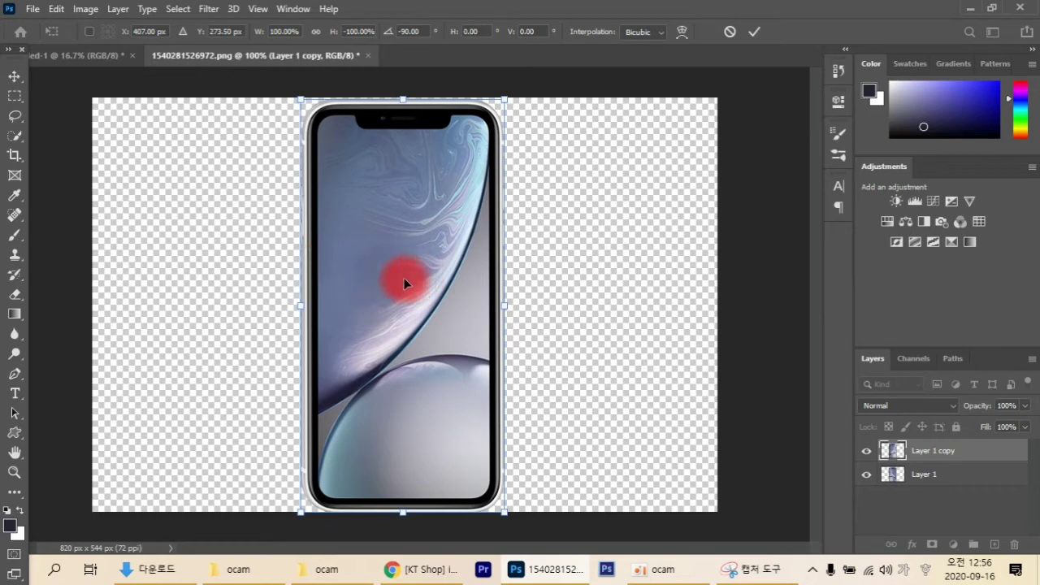
# Undo the horizontal flip of the phone on Layer 1 copy, and flip it vertically and back again.
pyautogui.hotkey('ctrl', 'z')
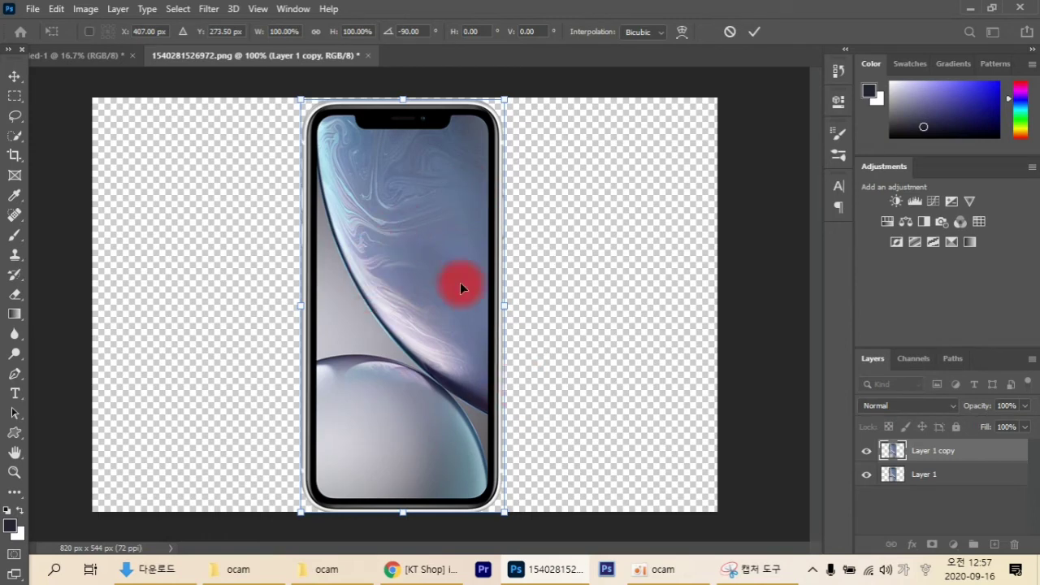
pyautogui.rightClick(411, 288)
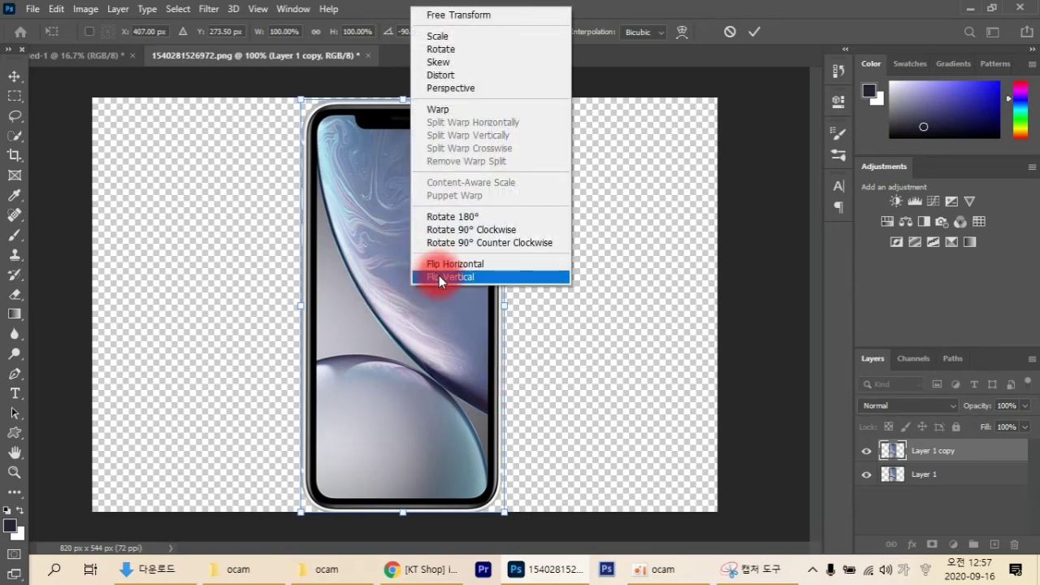
pyautogui.click(441, 276)
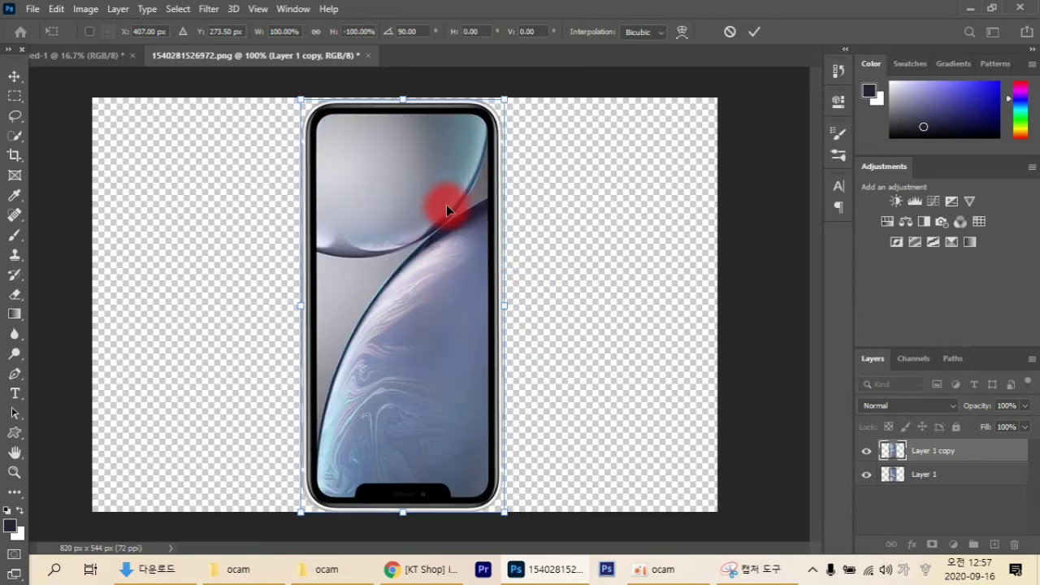
pyautogui.rightClick(428, 364)
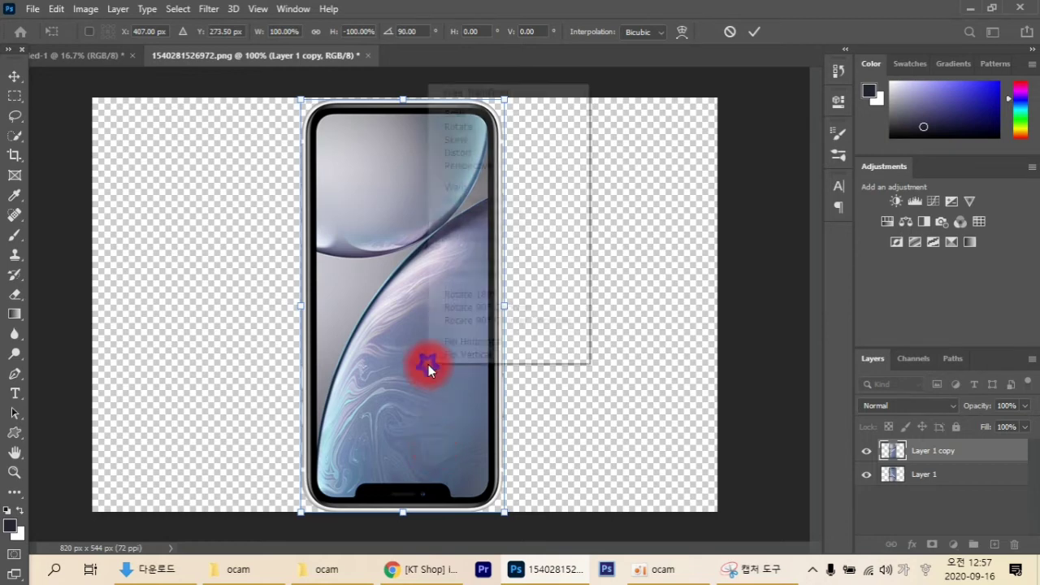
pyautogui.click(445, 355)
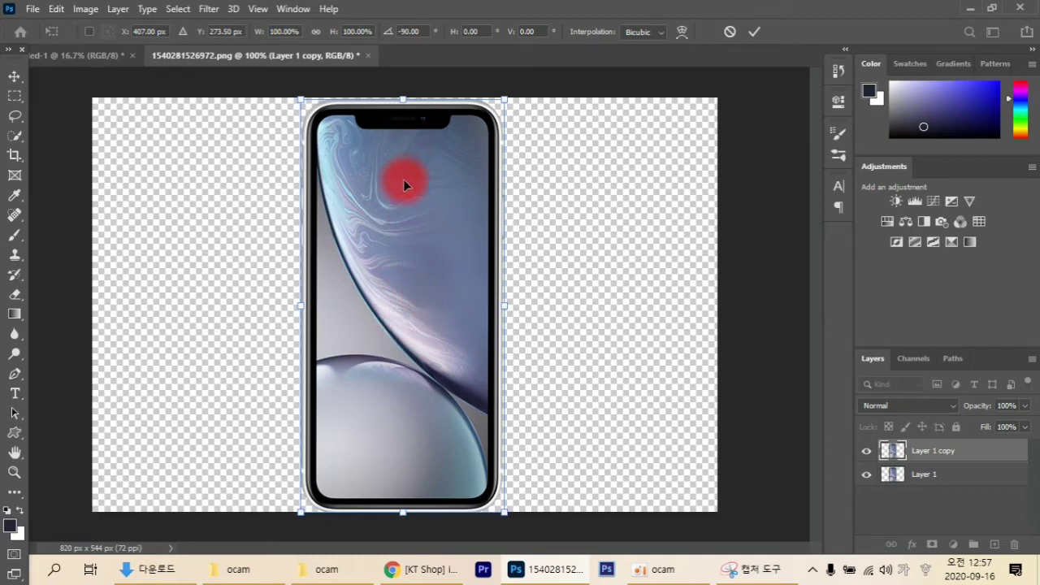
# Try skewing the phone by pulling both top corners outward, and undo the skew.
pyautogui.rightClick(368, 196)
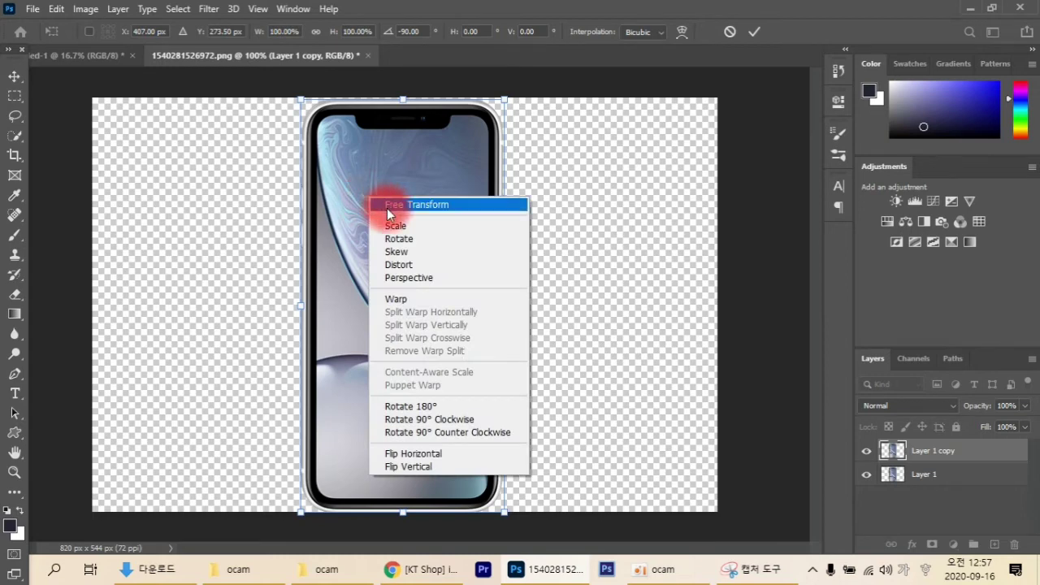
pyautogui.click(400, 252)
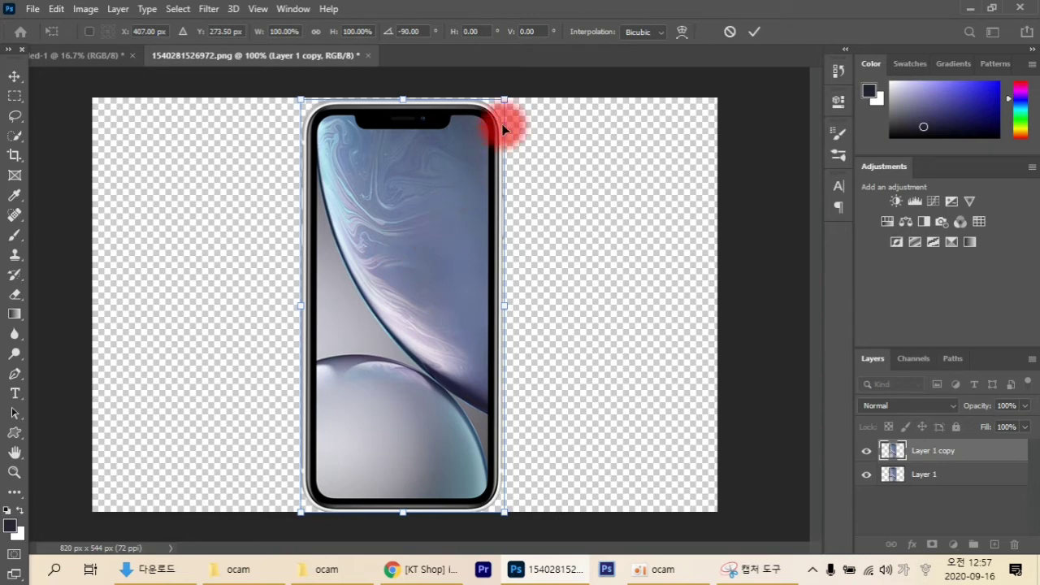
pyautogui.moveTo(505, 103); pyautogui.dragTo(578, 146)
pyautogui.moveTo(300, 100); pyautogui.dragTo(253, 100)
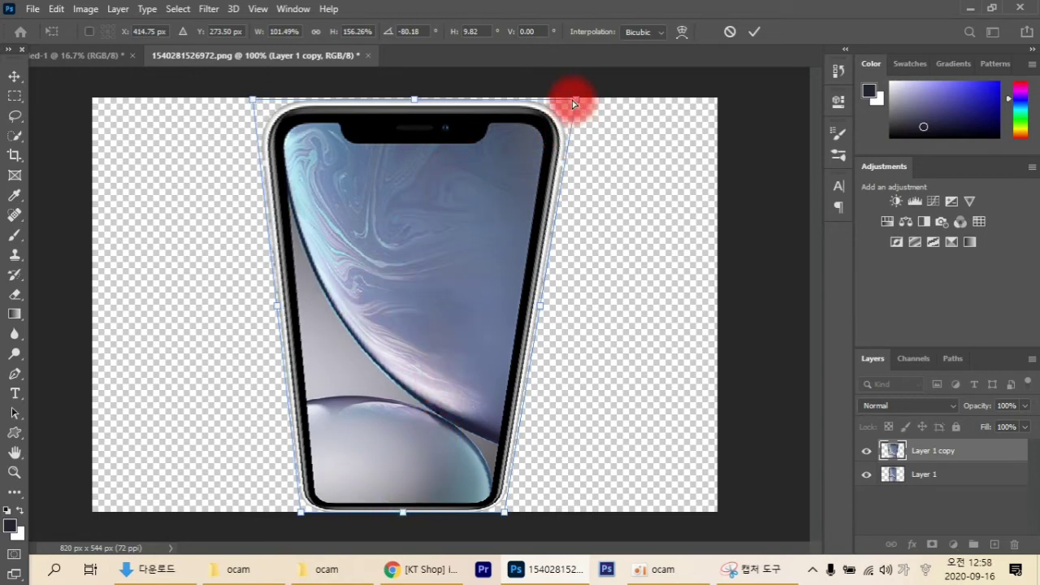
pyautogui.hotkey('ctrl', 'z')
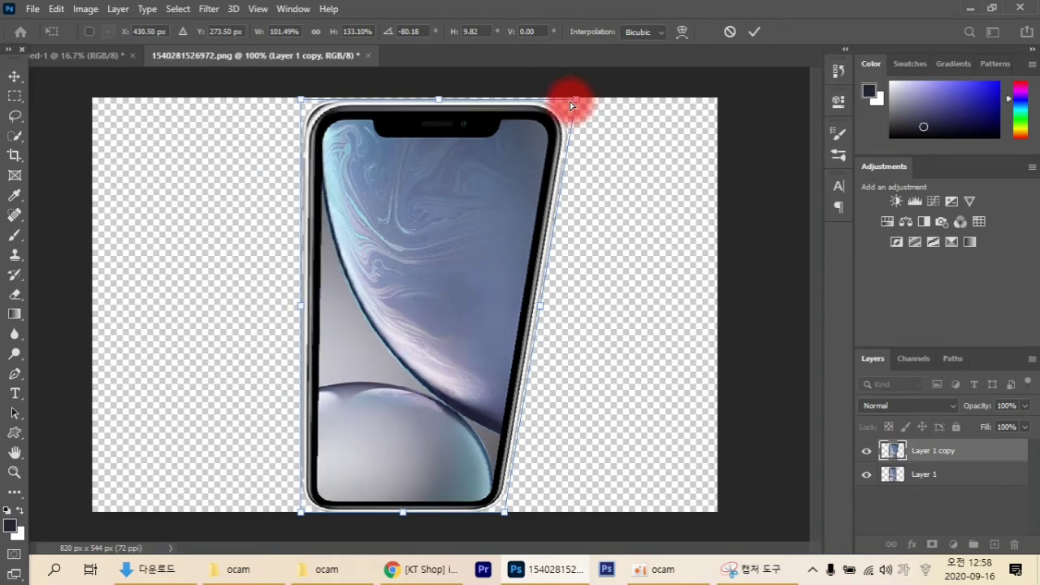
pyautogui.hotkey('ctrl', 'z')
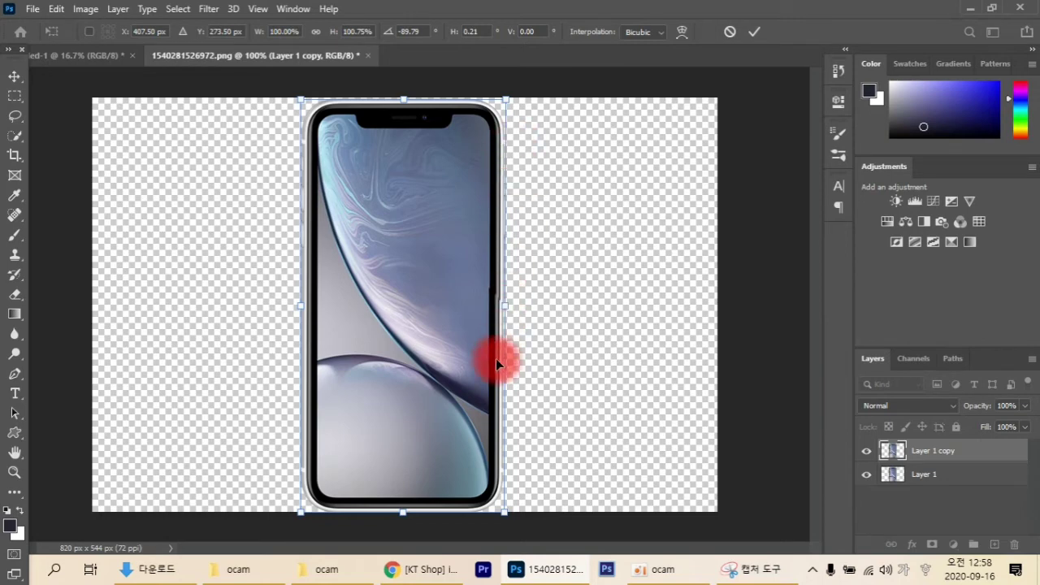
# Try skewing the phone by pulling both bottom corners outward, and undo the skew.
pyautogui.moveTo(506, 487); pyautogui.dragTo(550, 530)
pyautogui.moveTo(297, 512); pyautogui.dragTo(260, 525)
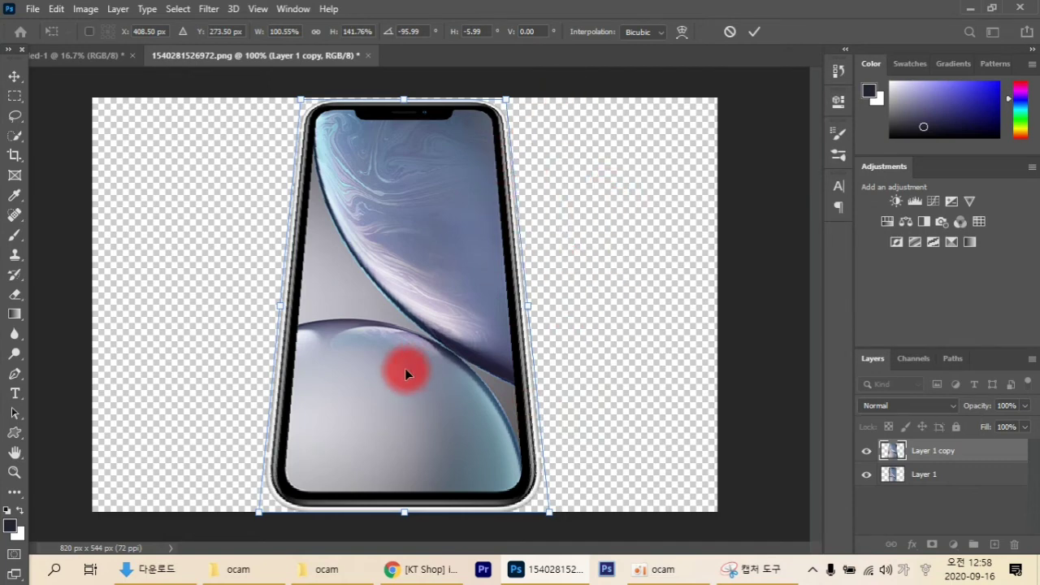
pyautogui.hotkey('ctrl', 'z')
pyautogui.hotkey('ctrl', 'z')
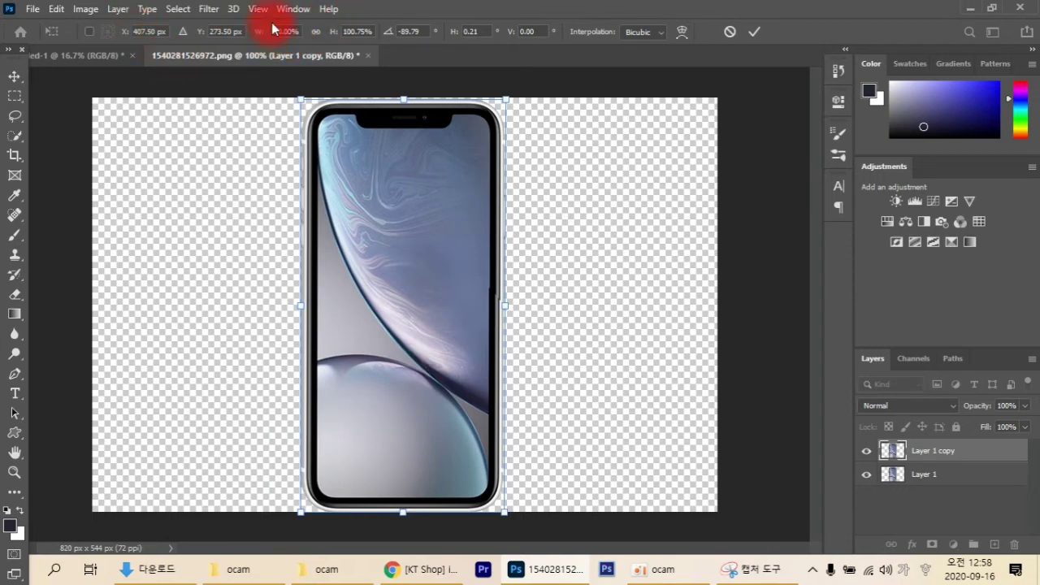
# Try the Distort transform by moving the phone's two right corners vertically toward each other, and undo both changes.
pyautogui.rightClick(369, 176)
pyautogui.click(396, 243)
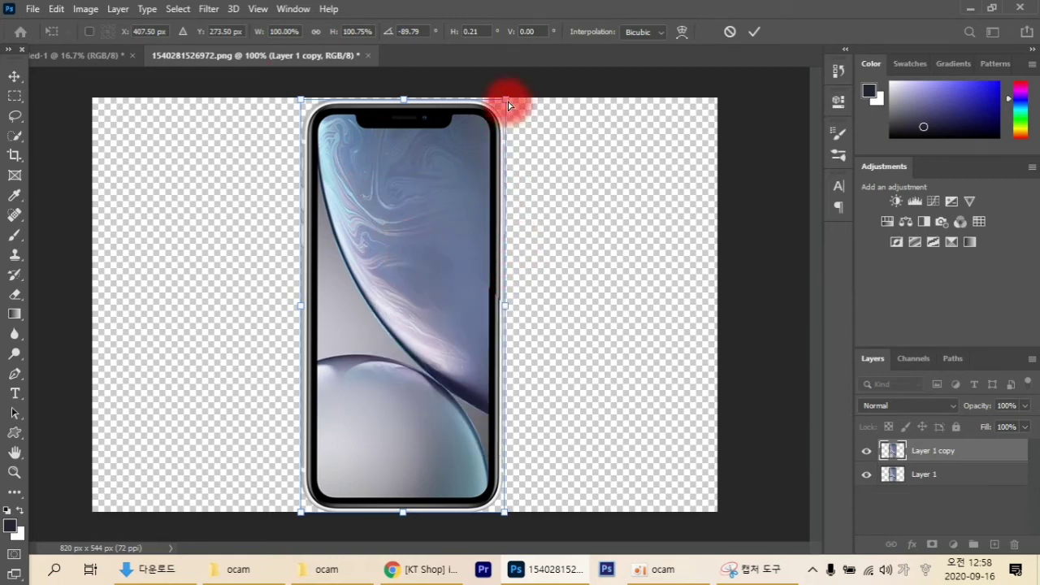
pyautogui.moveTo(508, 100); pyautogui.dragTo(503, 176)
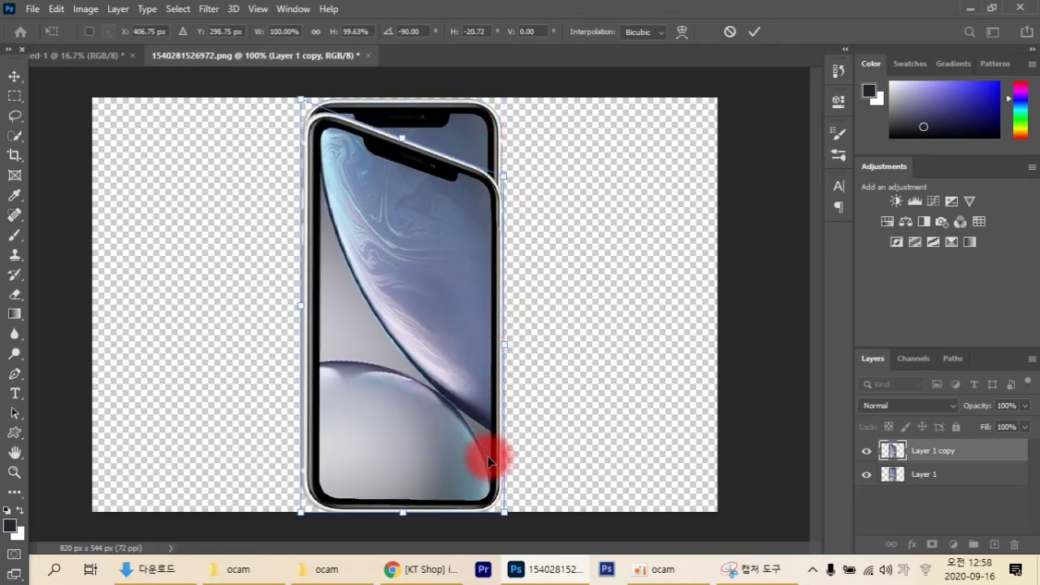
pyautogui.moveTo(505, 520); pyautogui.dragTo(500, 396)
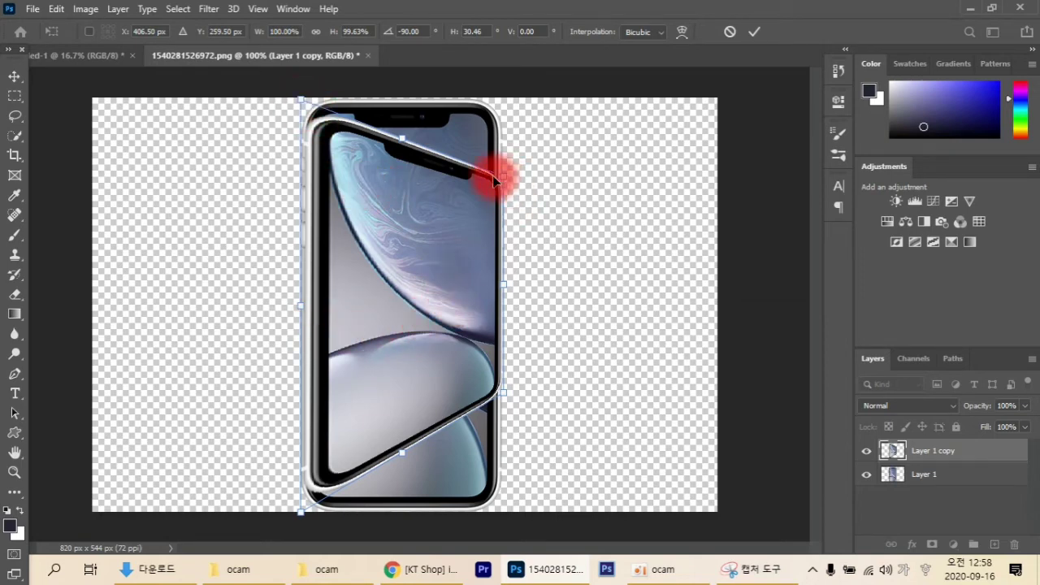
pyautogui.hotkey('ctrl', 'z')
pyautogui.hotkey('ctrl', 'z')
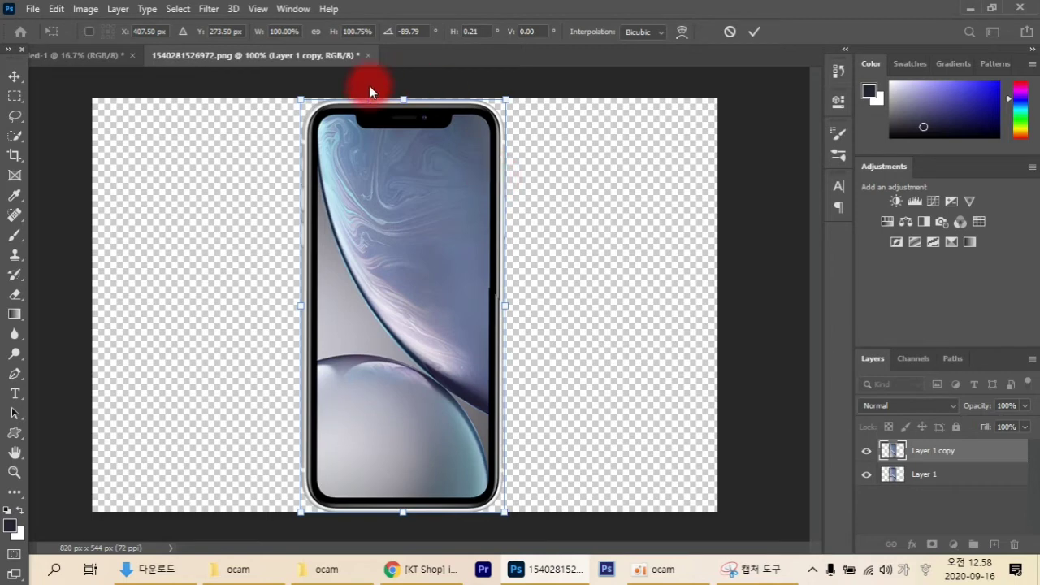
# Try distorting the phone by moving its two left corners vertically toward each other, and undo the distortion.
pyautogui.moveTo(301, 99); pyautogui.dragTo(301, 202)
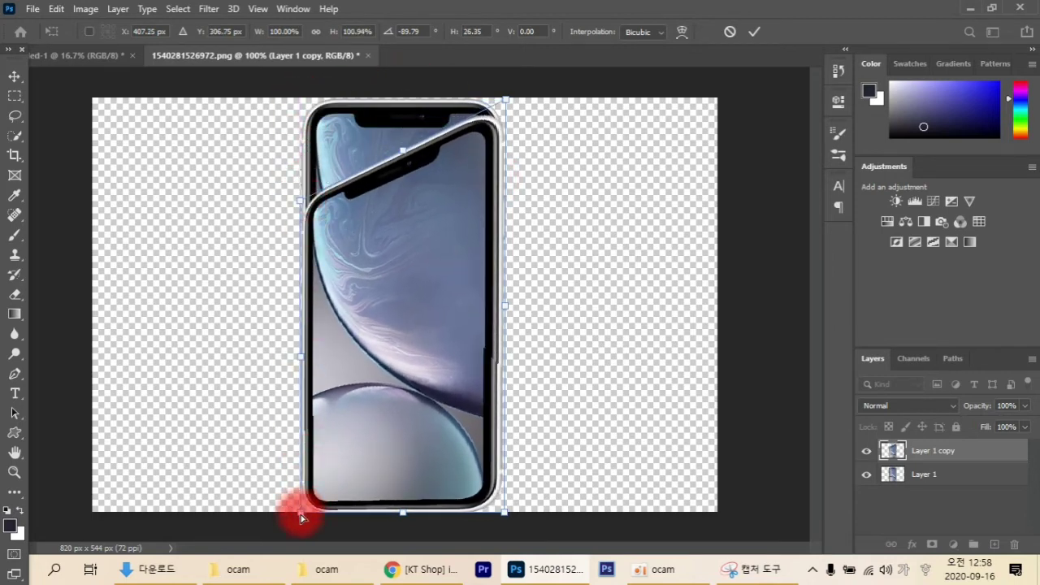
pyautogui.moveTo(301, 512); pyautogui.dragTo(298, 421)
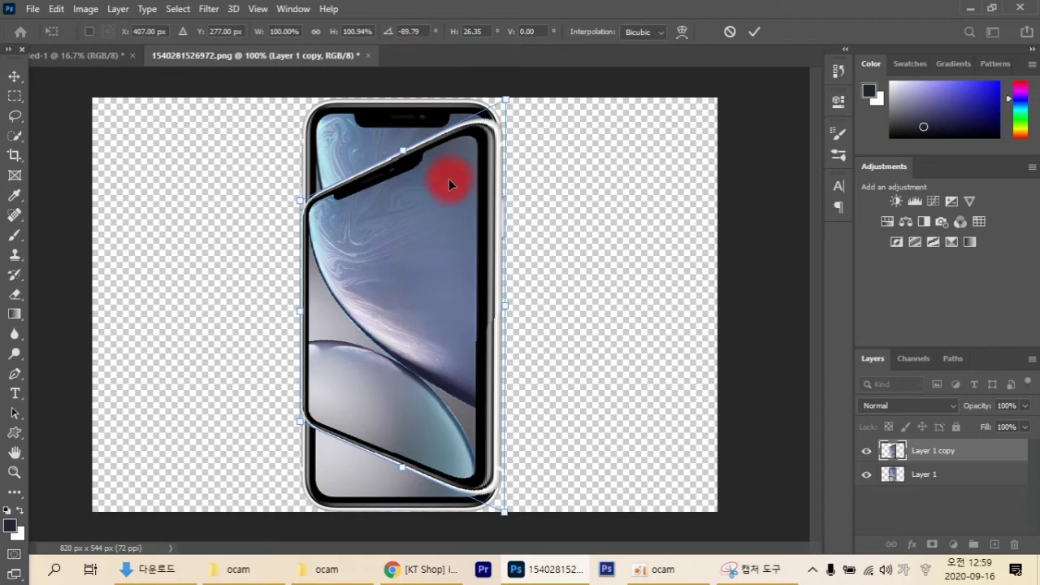
pyautogui.hotkey('ctrl', 'z')
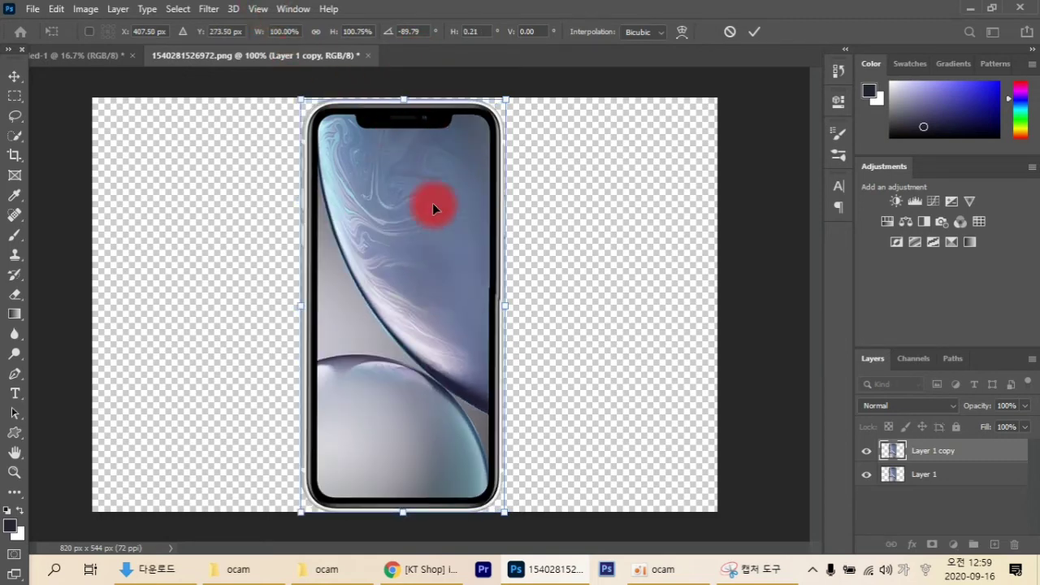
# Narrow the phone's top edge slightly with the Perspective transform, and undo a further perspective adjustment of its right edge.
pyautogui.rightClick(441, 240)
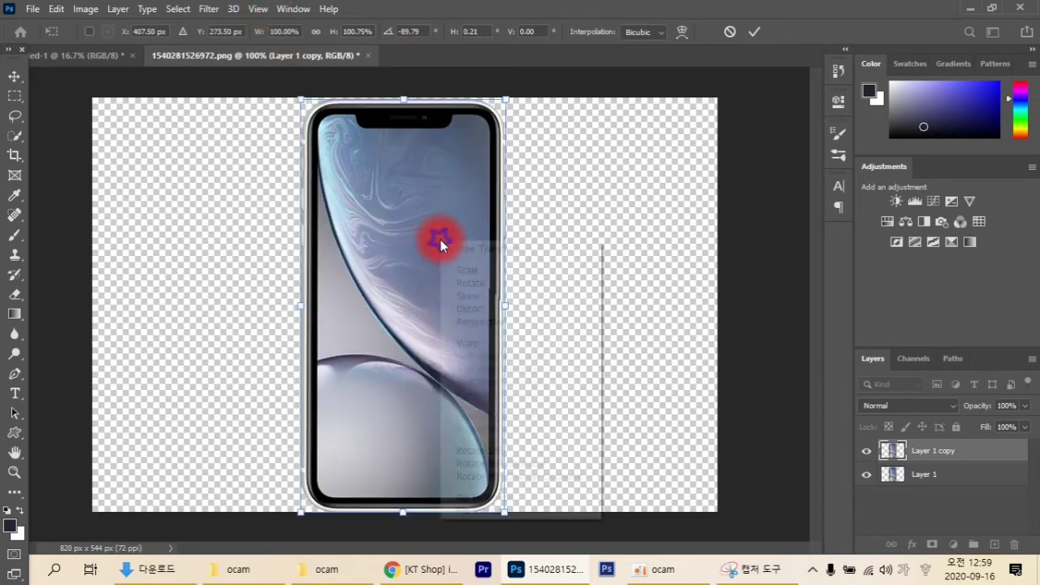
pyautogui.click(467, 321)
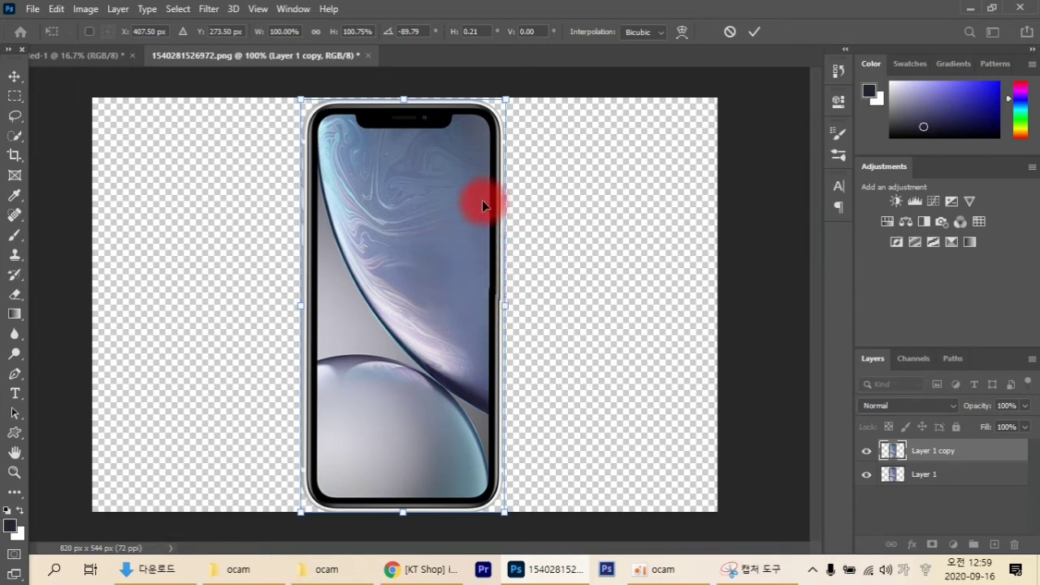
pyautogui.moveTo(504, 99)
pyautogui.mouseDown()
pyautogui.moveTo(442, 107)
pyautogui.moveTo(510, 106)
pyautogui.moveTo(456, 111)
pyautogui.moveTo(501, 100)
pyautogui.mouseUp()
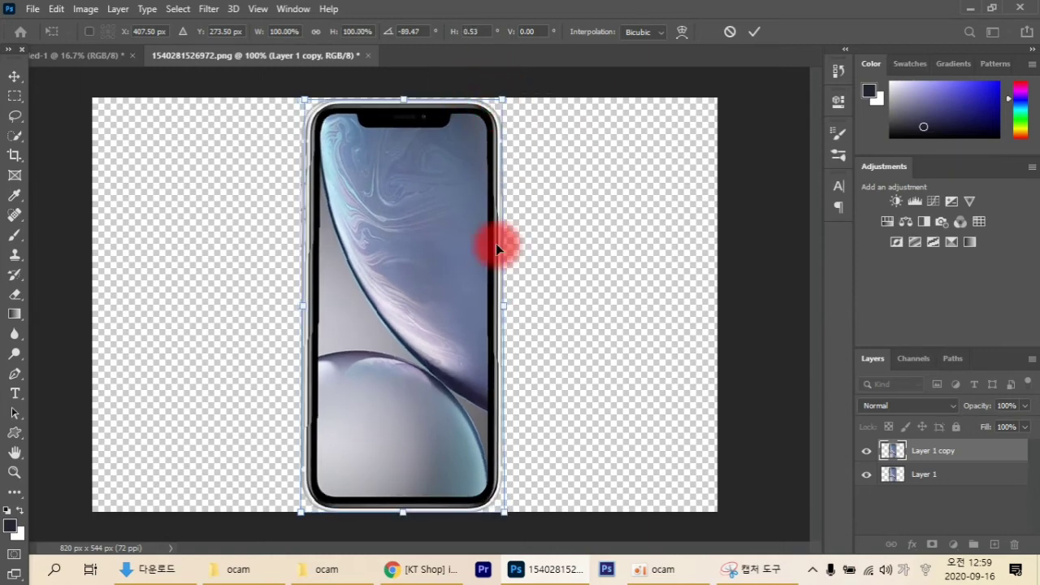
pyautogui.moveTo(503, 519)
pyautogui.mouseDown()
pyautogui.moveTo(451, 518)
pyautogui.moveTo(511, 518)
pyautogui.moveTo(499, 515)
pyautogui.mouseUp()
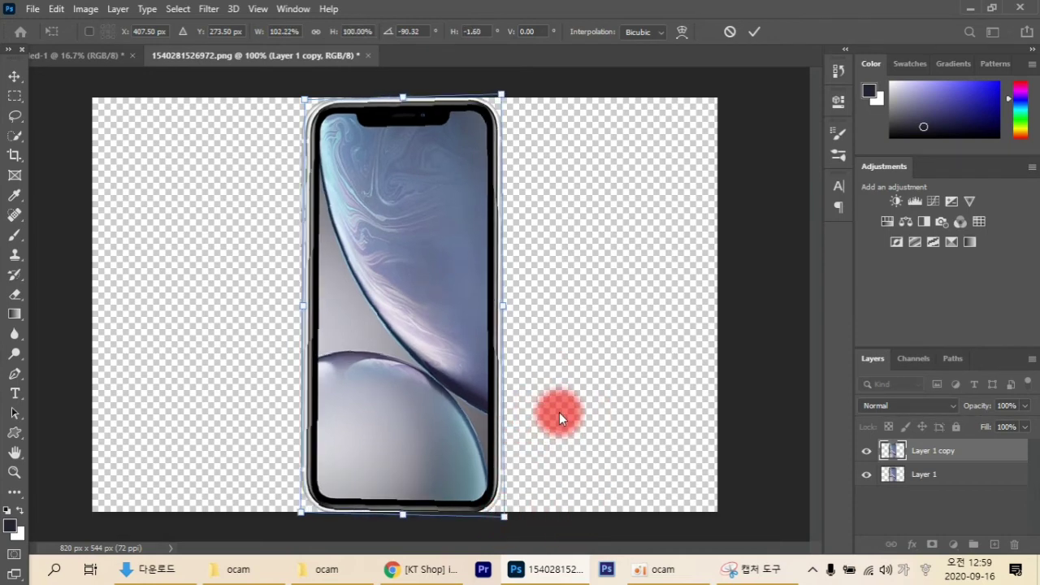
pyautogui.hotkey('ctrl', 'z')
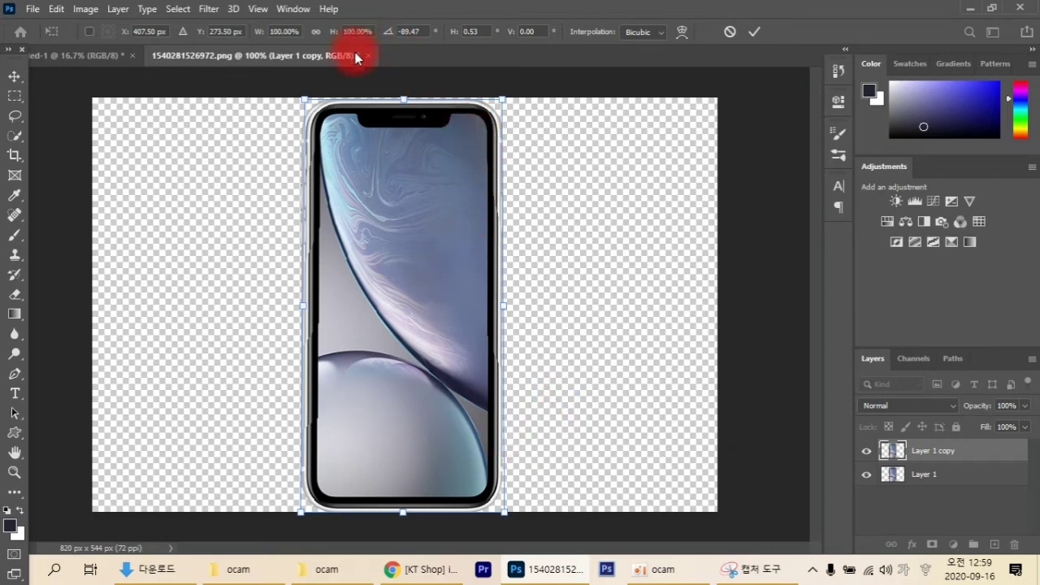
# Put the phone on Layer 1 copy into Warp mode and add a Split Warp Horizontally line slightly right of its centre.
pyautogui.rightClick(394, 195)
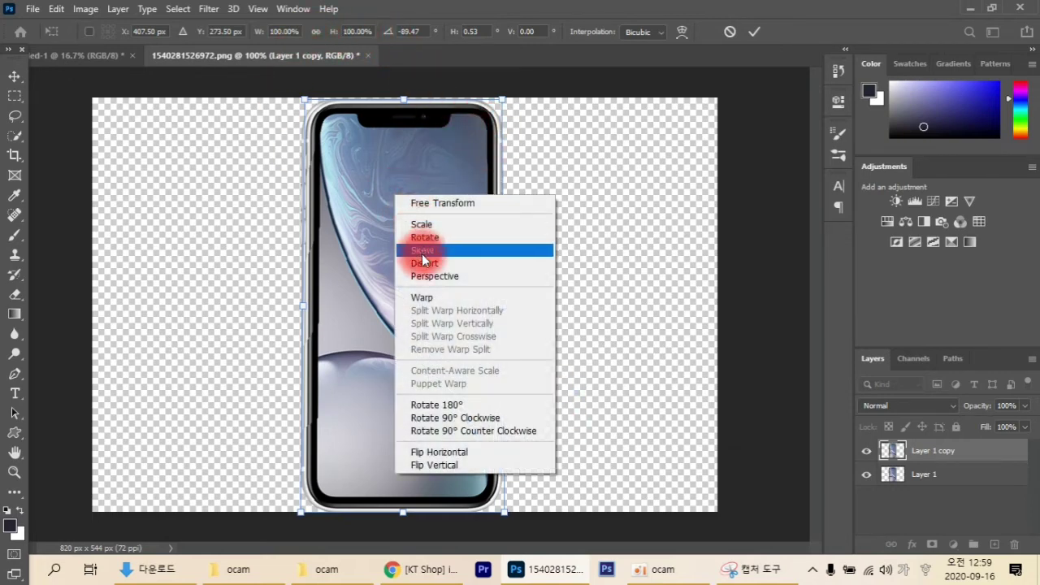
pyautogui.click(425, 297)
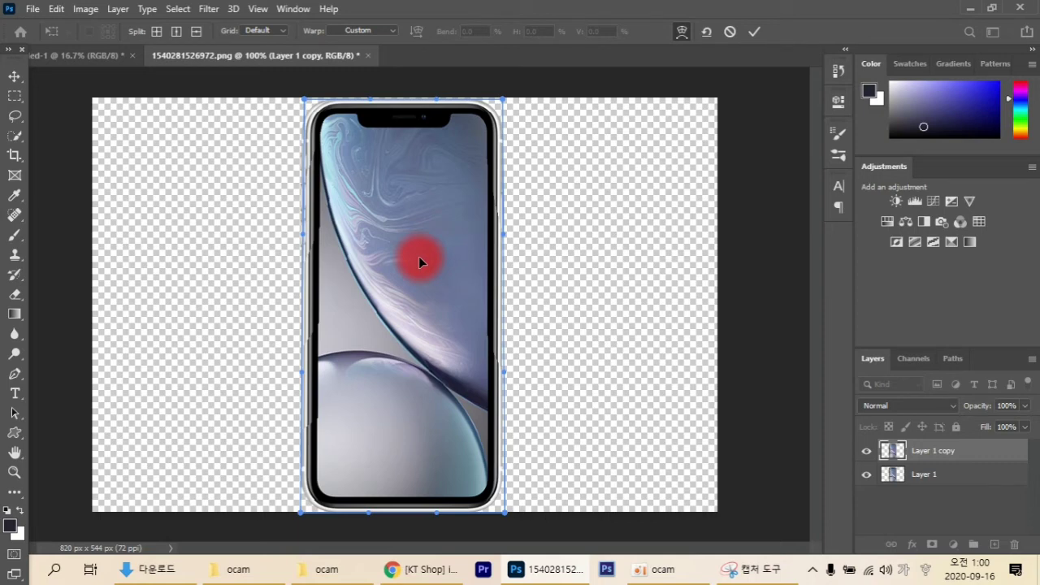
pyautogui.rightClick(363, 230)
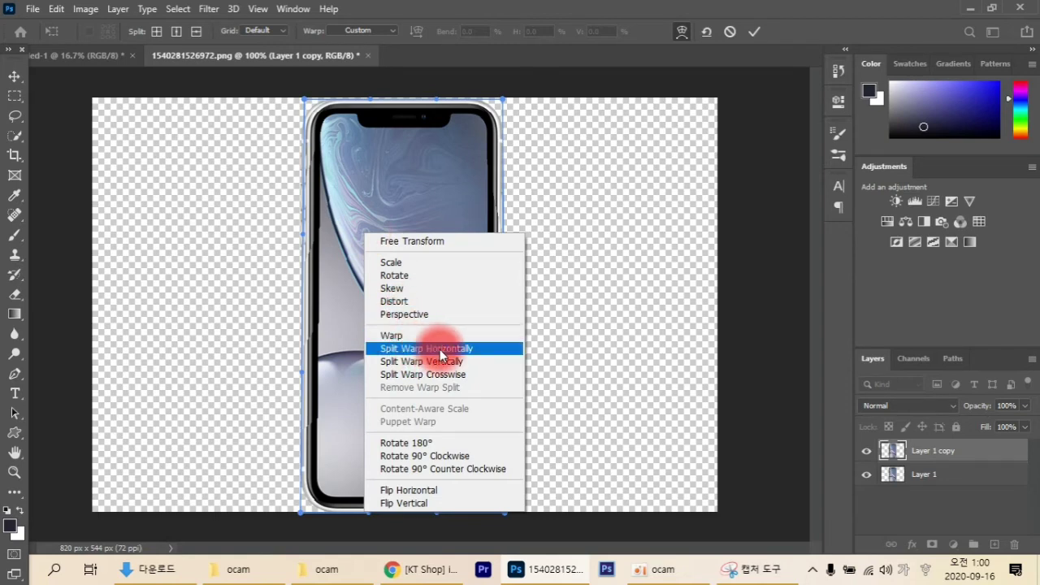
pyautogui.click(446, 349)
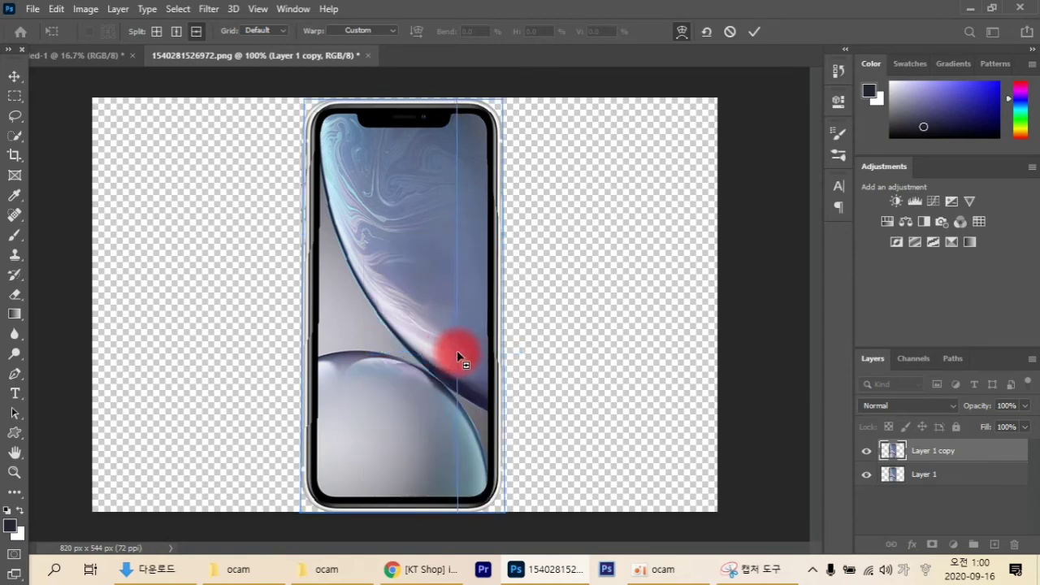
pyautogui.moveTo(467, 352); pyautogui.dragTo(409, 357)
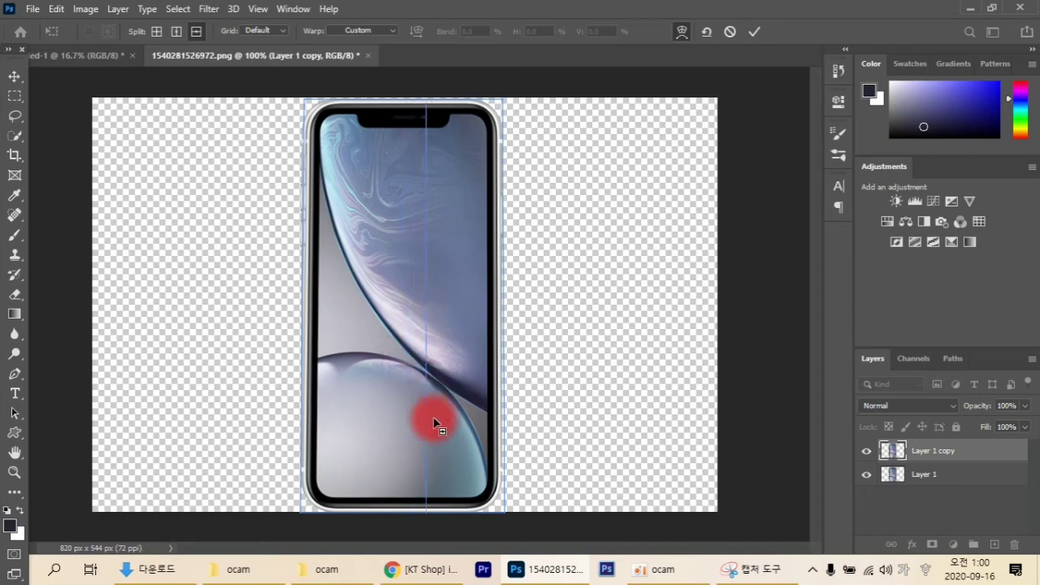
pyautogui.click(422, 371)
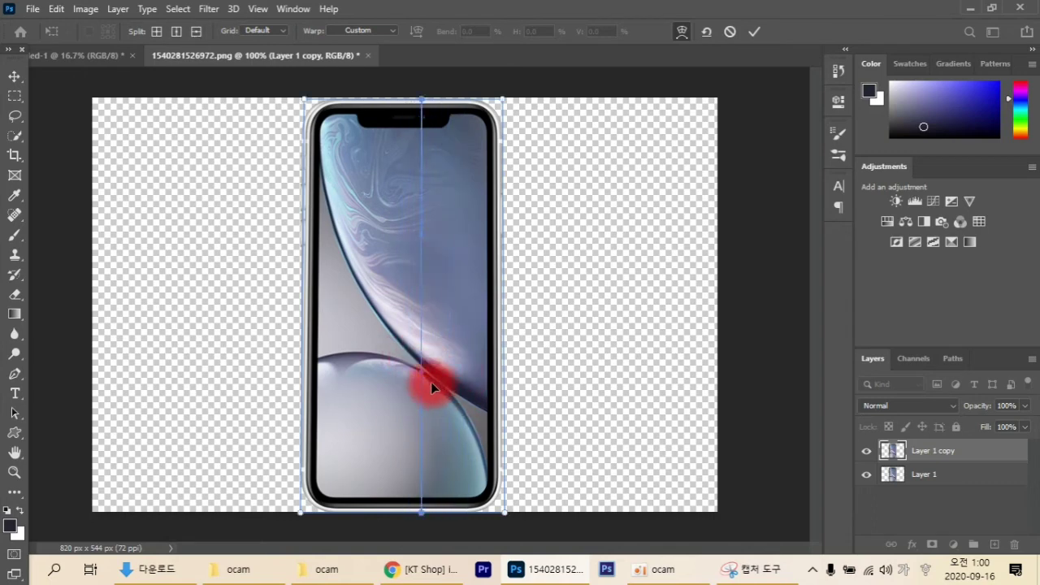
# Warp the phone by bending the area around the split line and pulling its four outer corners inward.
pyautogui.moveTo(420, 371); pyautogui.dragTo(471, 381)
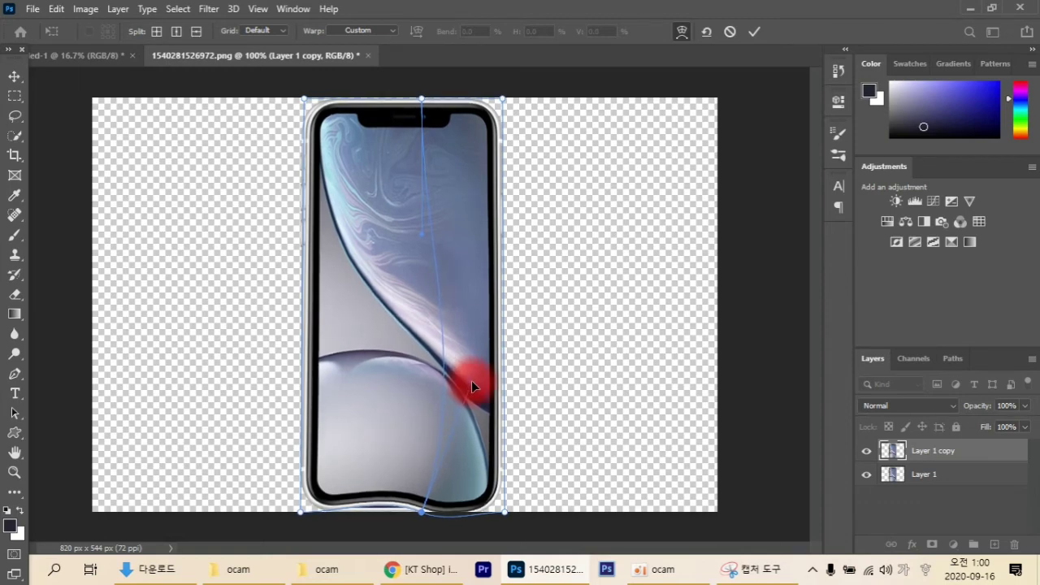
pyautogui.moveTo(423, 239); pyautogui.dragTo(439, 327)
pyautogui.moveTo(465, 376); pyautogui.dragTo(363, 445)
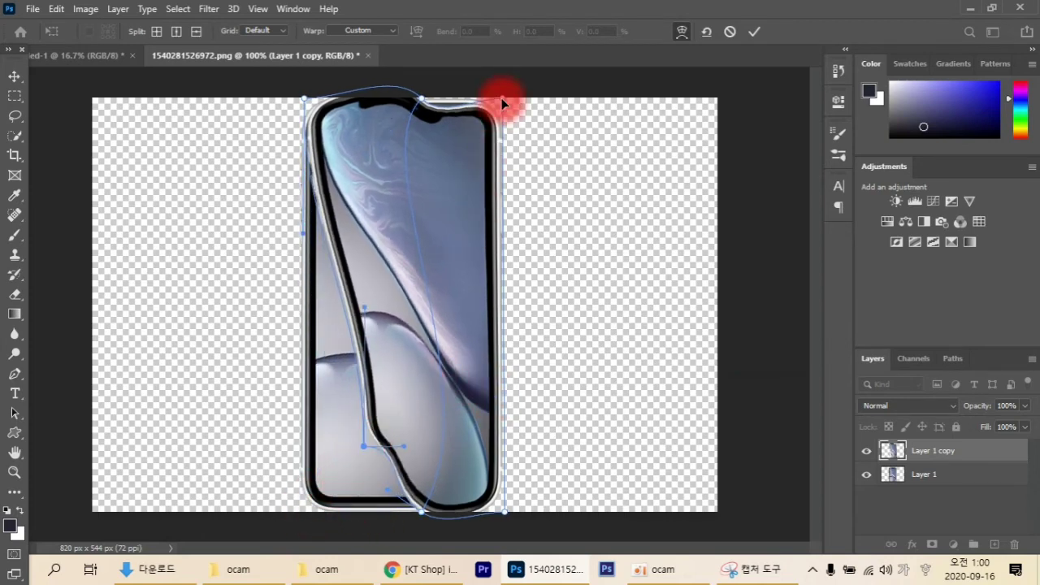
pyautogui.moveTo(501, 97); pyautogui.dragTo(477, 202)
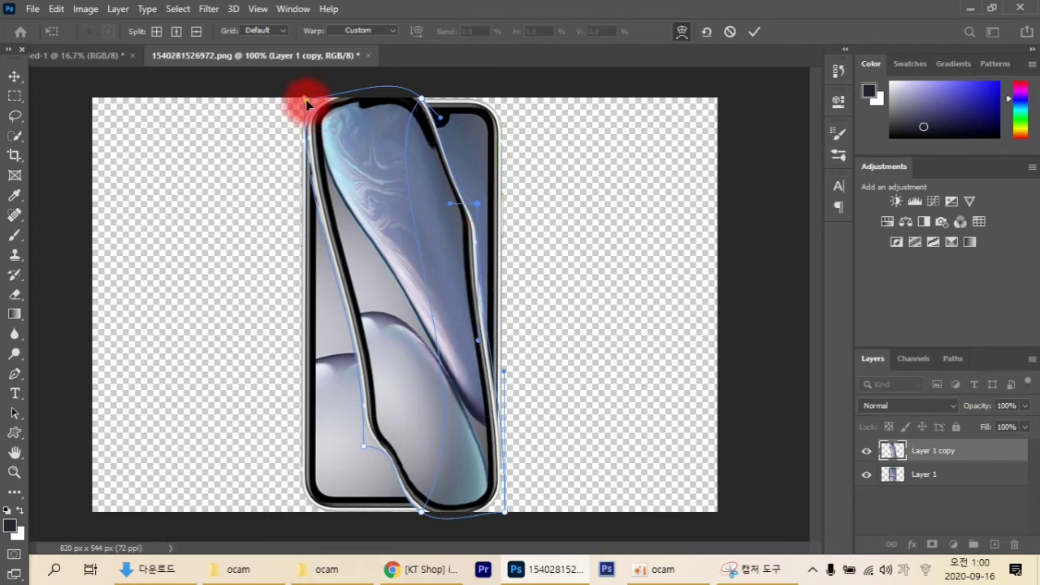
pyautogui.moveTo(305, 99); pyautogui.dragTo(336, 124)
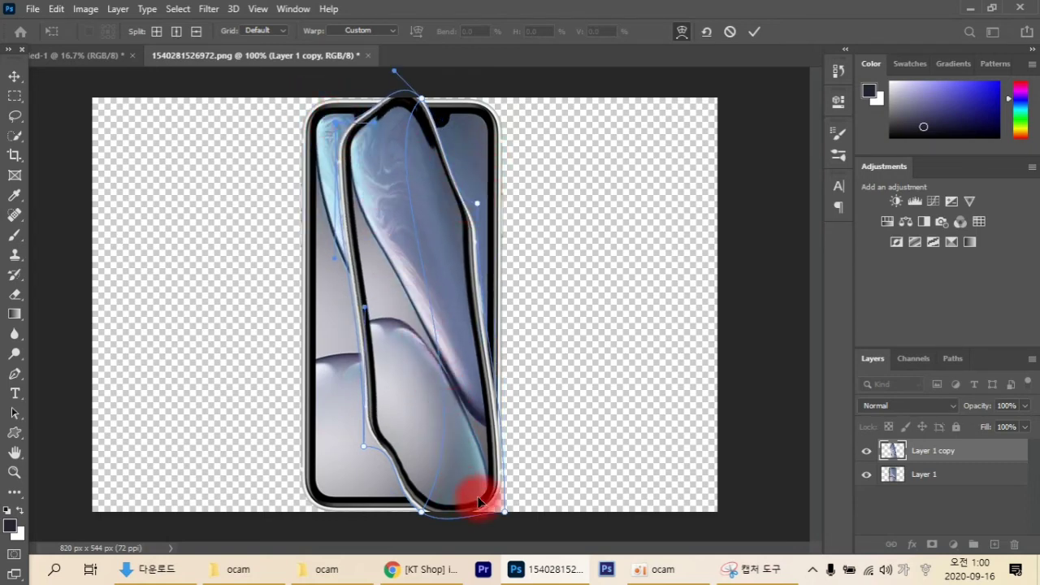
pyautogui.moveTo(496, 511); pyautogui.dragTo(483, 495)
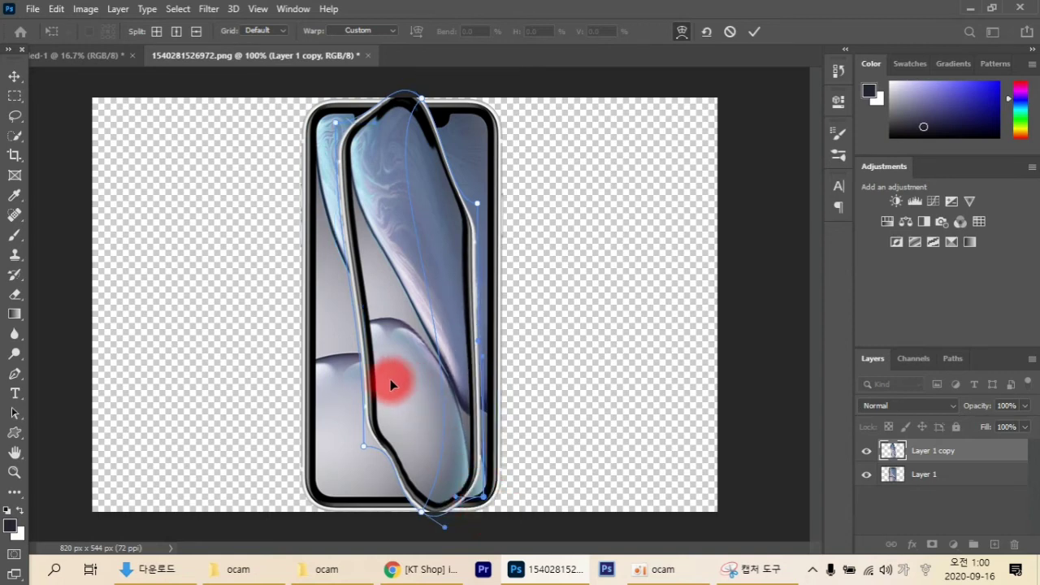
# Adjust one more warp handle near the phone's lower right, and undo all the warp bends back to the straight split line.
pyautogui.moveTo(483, 387)
pyautogui.mouseDown()
pyautogui.moveTo(374, 412)
pyautogui.moveTo(464, 390)
pyautogui.moveTo(493, 395)
pyautogui.mouseUp()
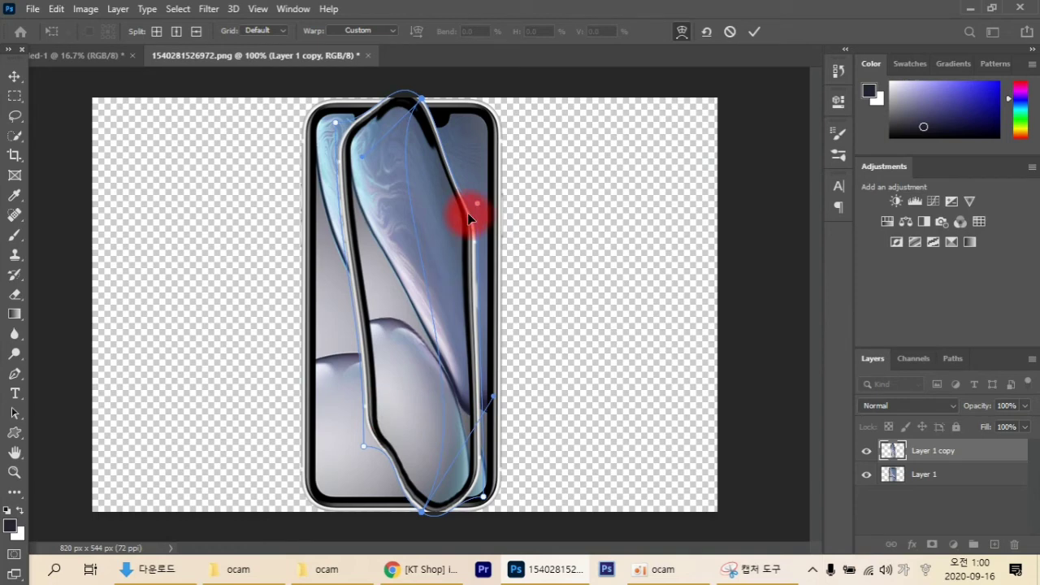
pyautogui.hotkey('ctrl', 'z')
pyautogui.hotkey('ctrl', 'z')
pyautogui.hotkey('ctrl', 'z')
pyautogui.hotkey('ctrl', 'z')
pyautogui.hotkey('ctrl', 'z')
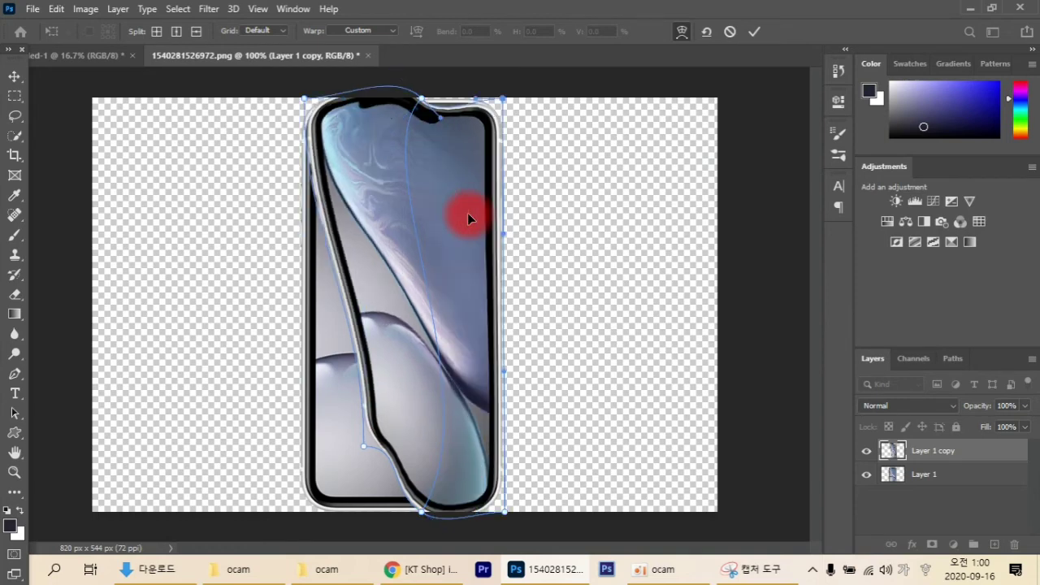
pyautogui.hotkey('ctrl', 'z')
pyautogui.hotkey('ctrl', 'z')
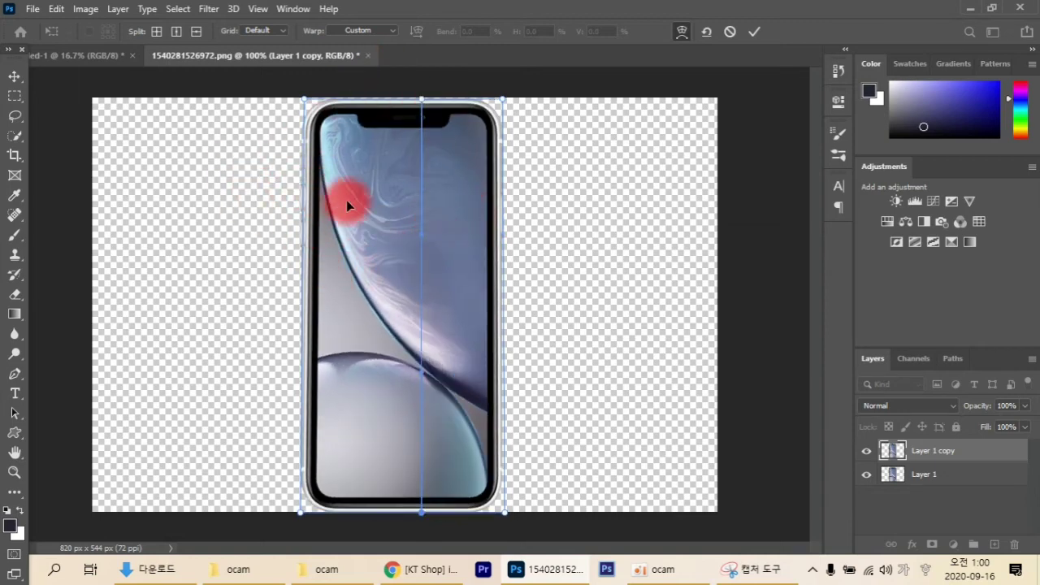
# Try adding a Split Warp Vertically line slightly below the phone's middle and bending the phone at the line's crossing point and both side edges.
pyautogui.rightClick(332, 243)
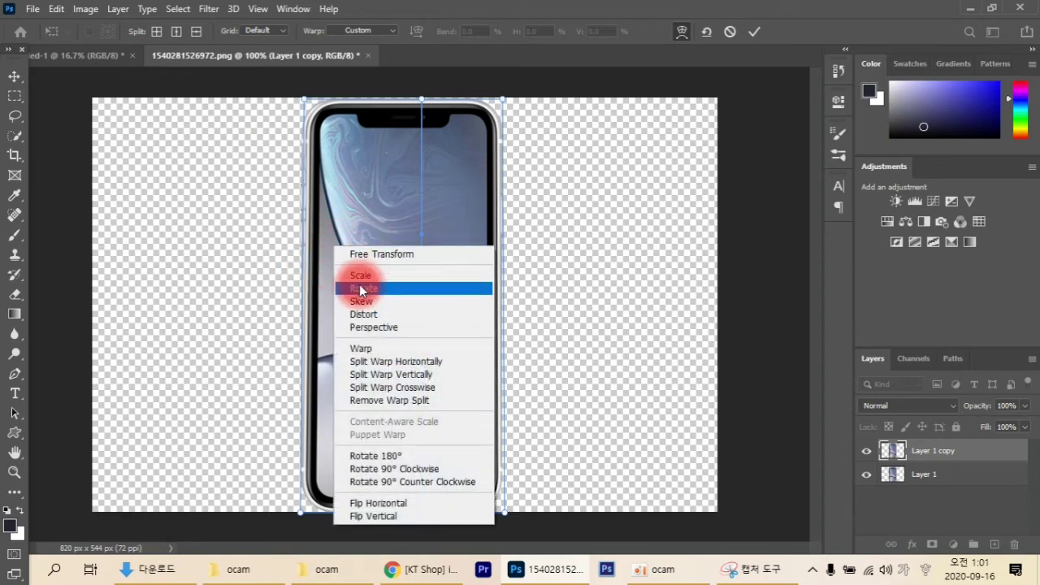
pyautogui.click(384, 375)
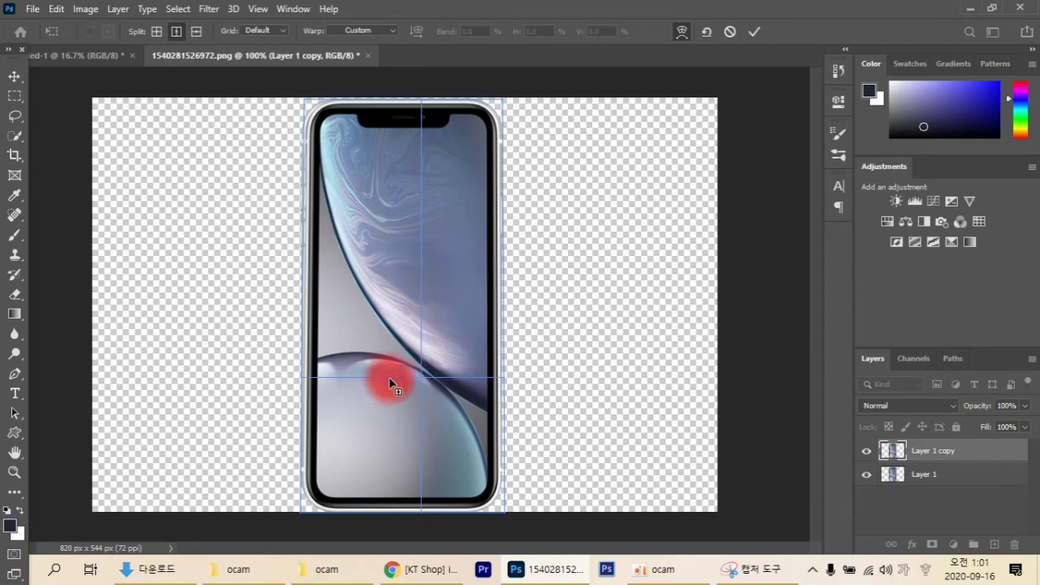
pyautogui.moveTo(398, 383); pyautogui.dragTo(439, 328)
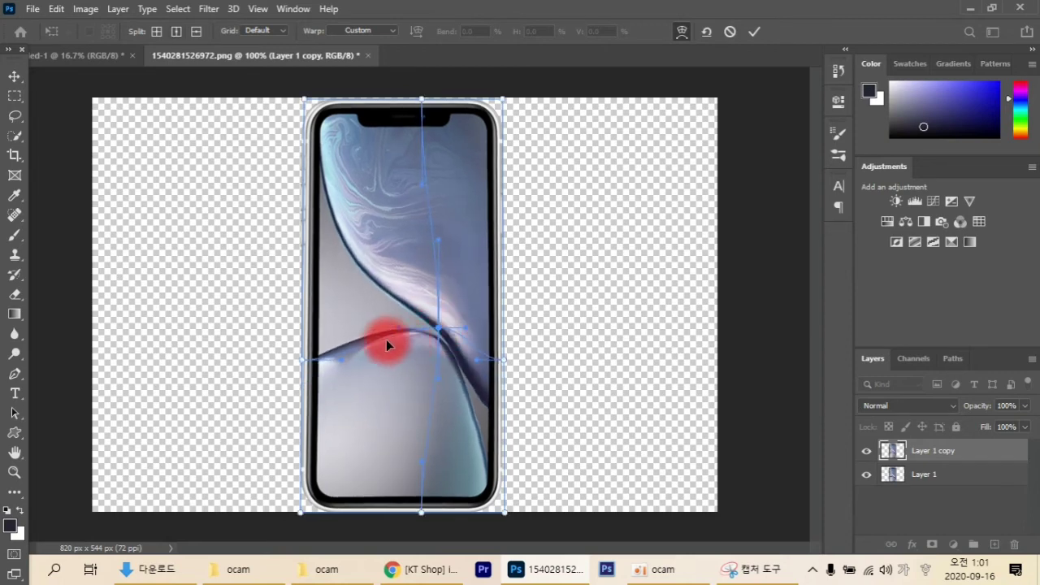
pyautogui.moveTo(339, 360); pyautogui.dragTo(351, 393)
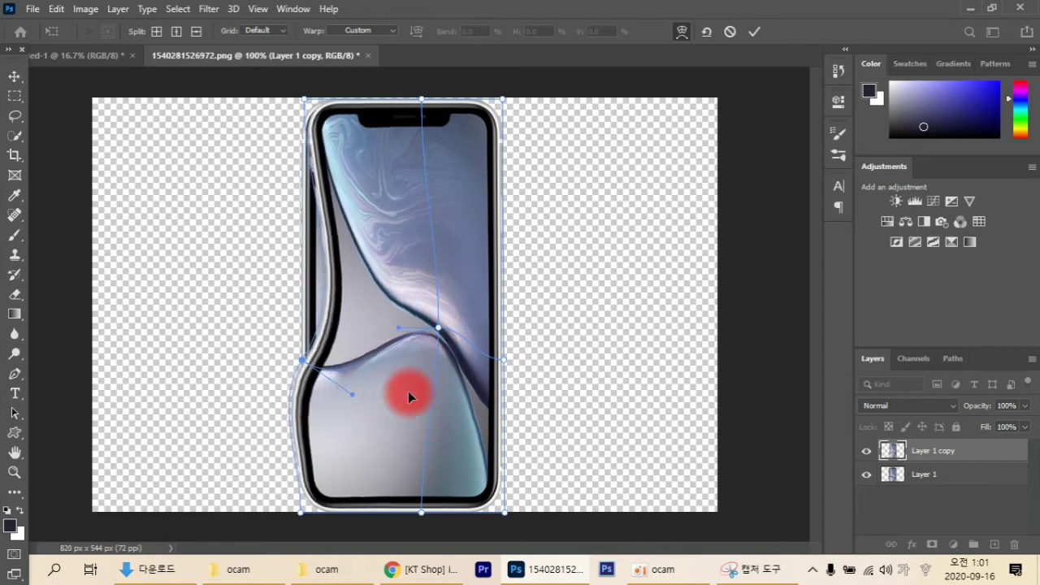
pyautogui.moveTo(503, 363); pyautogui.dragTo(457, 415)
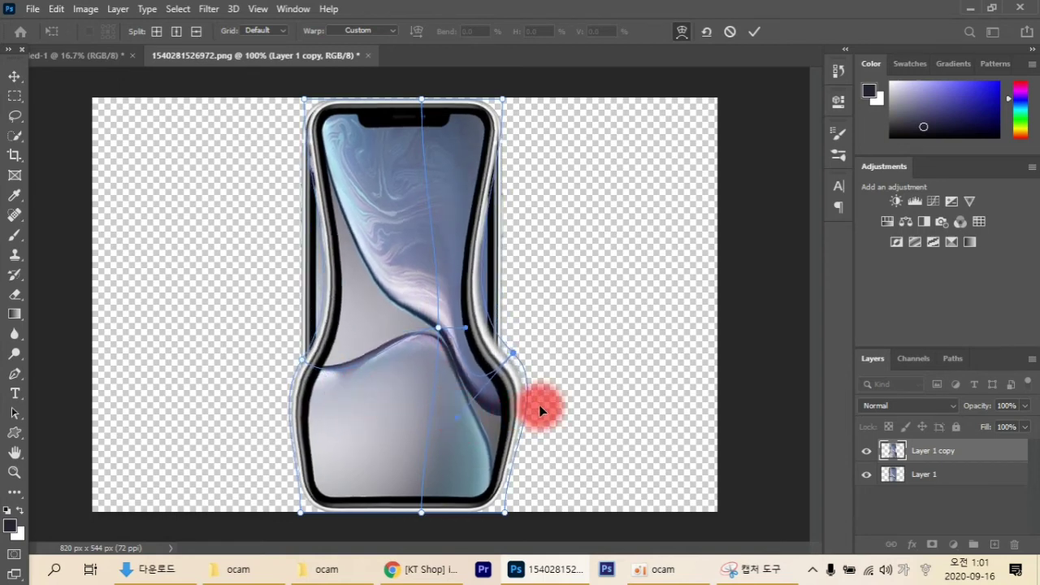
pyautogui.moveTo(539, 405); pyautogui.dragTo(503, 370)
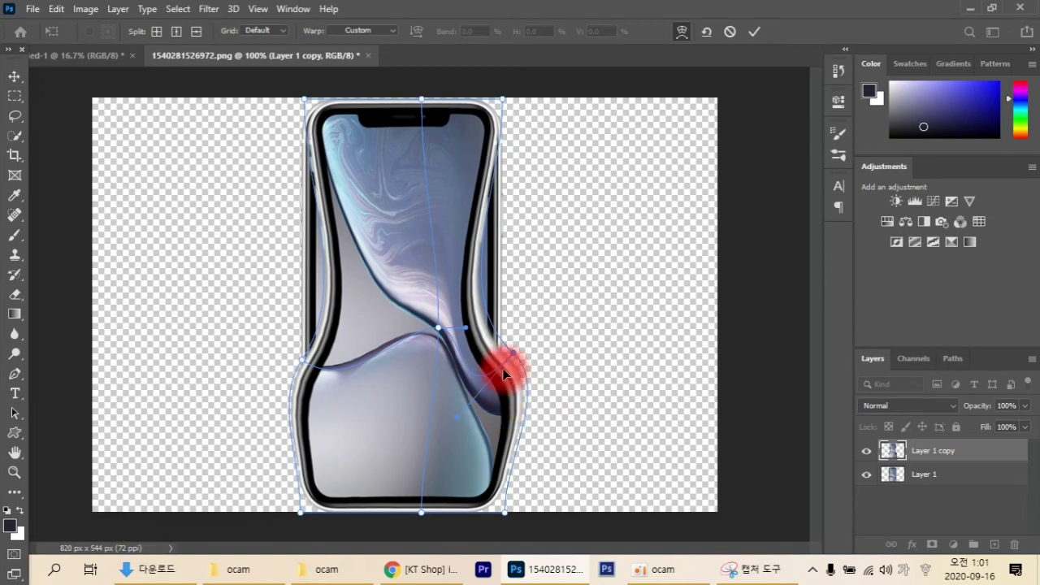
# Undo the side and centre bends and remove both split lines from the phone's warp.
pyautogui.hotkey('ctrl', 'z')
pyautogui.hotkey('ctrl', 'z')
pyautogui.hotkey('ctrl', 'z')
pyautogui.hotkey('ctrl', 'z')
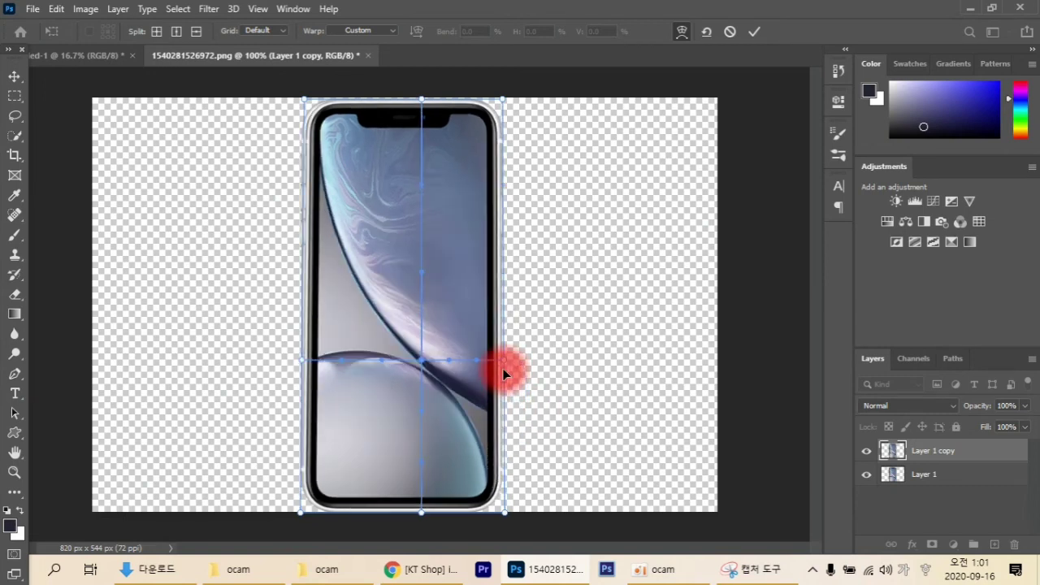
pyautogui.hotkey('ctrl', 'z')
pyautogui.hotkey('ctrl', 'z')
pyautogui.hotkey('ctrl', 'z')
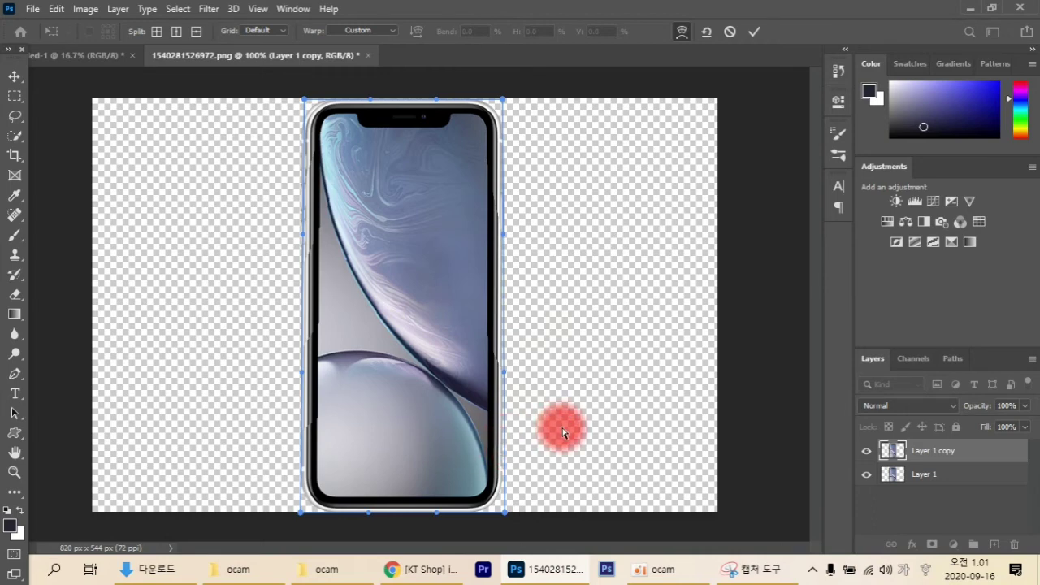
# Try a Split Warp Crosswise in the phone's upper half, bend its crossing point and right edge, and undo the split and bends.
pyautogui.rightClick(357, 149)
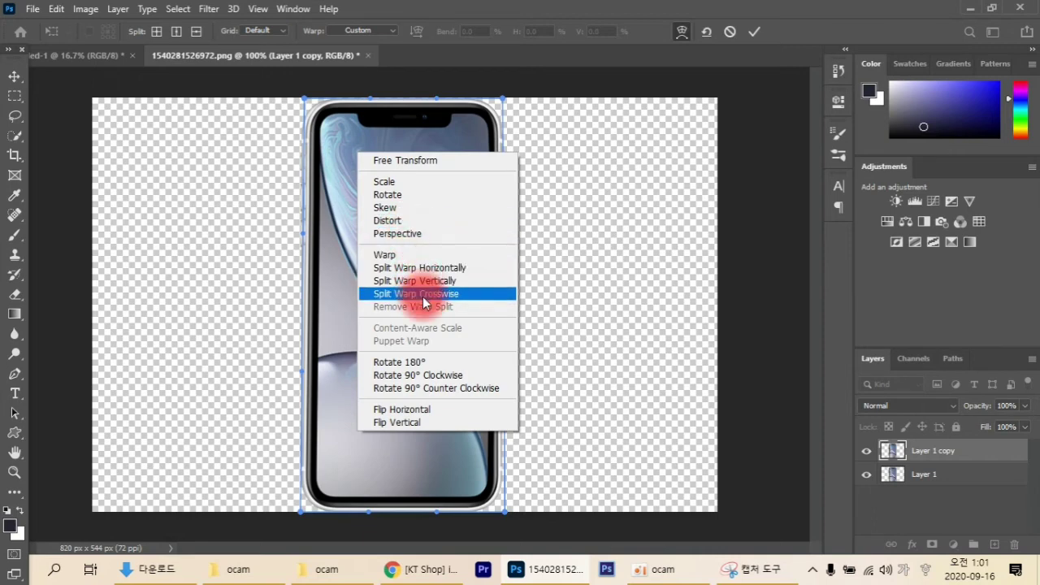
pyautogui.click(453, 300)
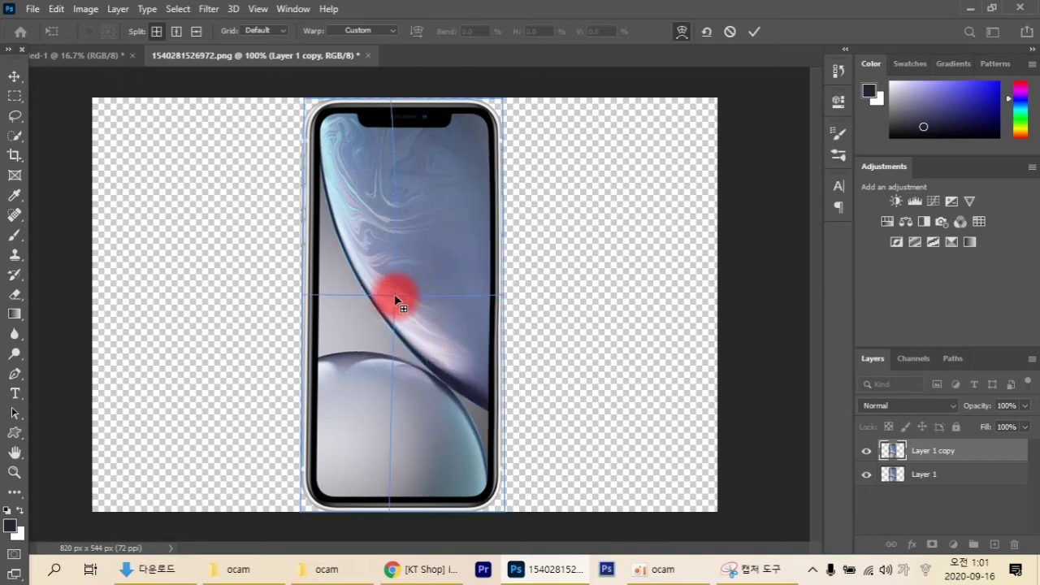
pyautogui.click(428, 227)
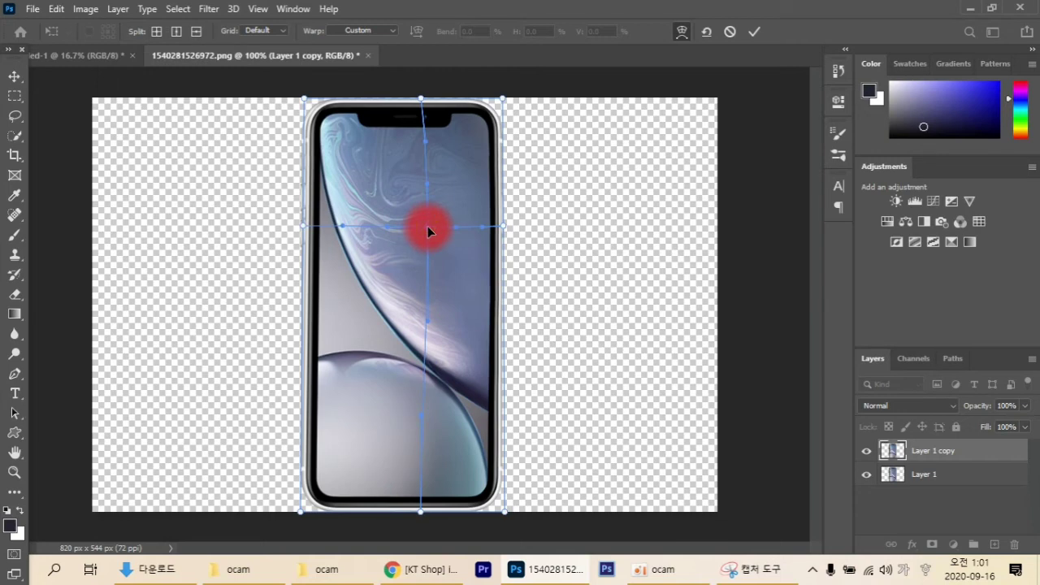
pyautogui.moveTo(427, 229); pyautogui.dragTo(389, 280)
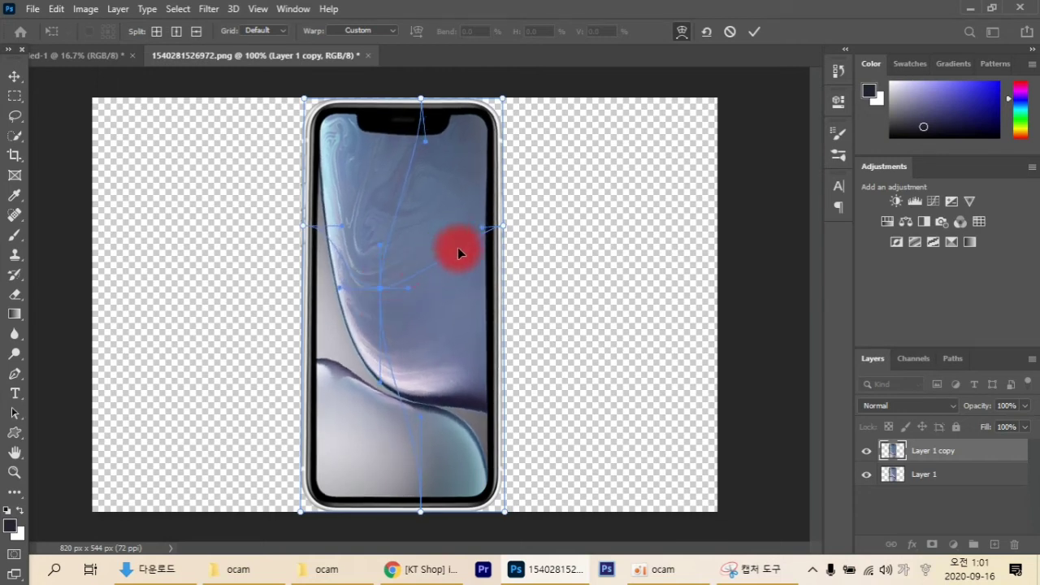
pyautogui.moveTo(458, 248); pyautogui.dragTo(475, 283)
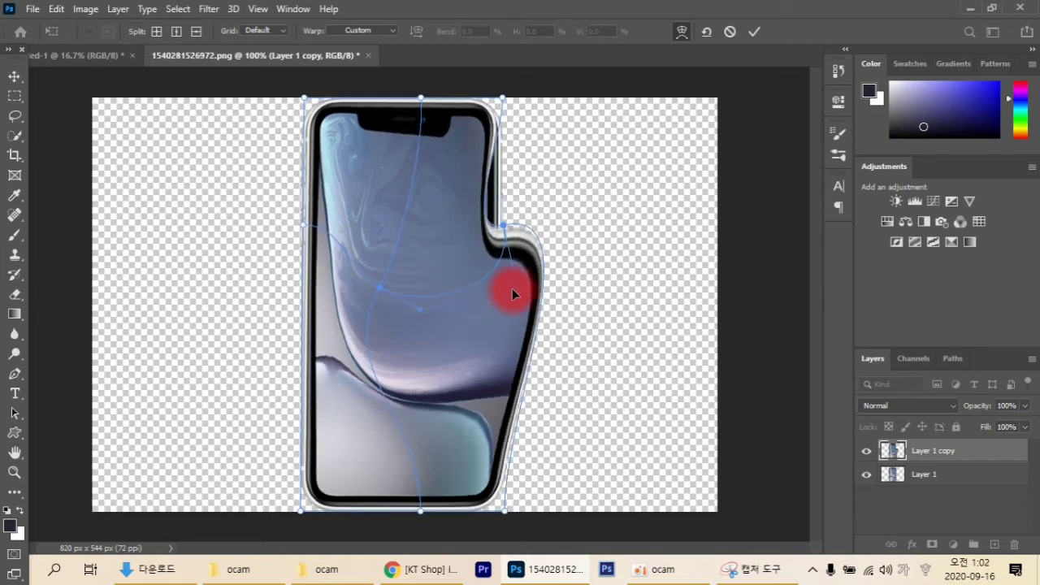
pyautogui.hotkey('ctrl', 'z')
pyautogui.hotkey('ctrl', 'z')
pyautogui.hotkey('ctrl', 'z')
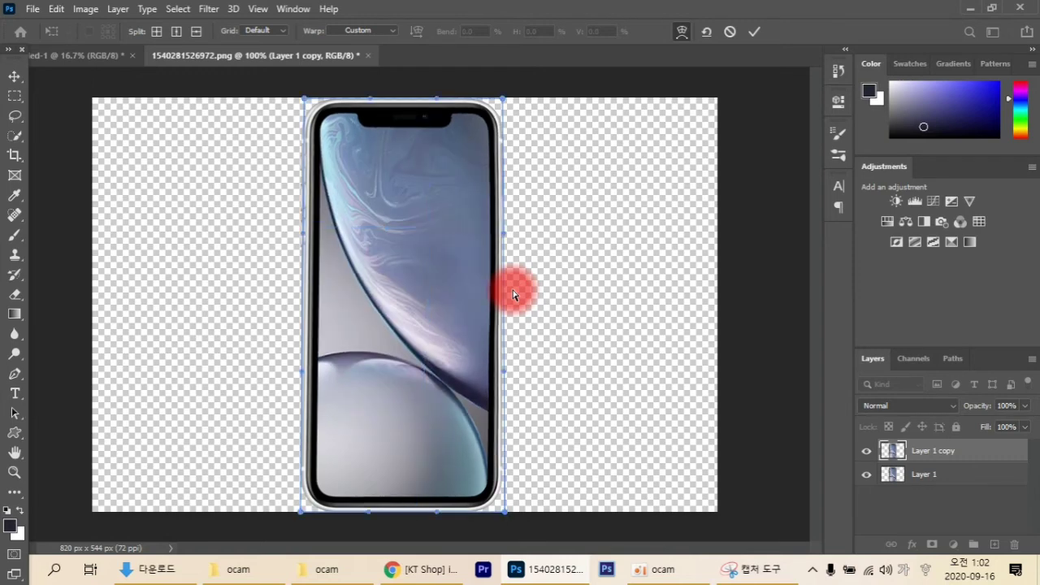
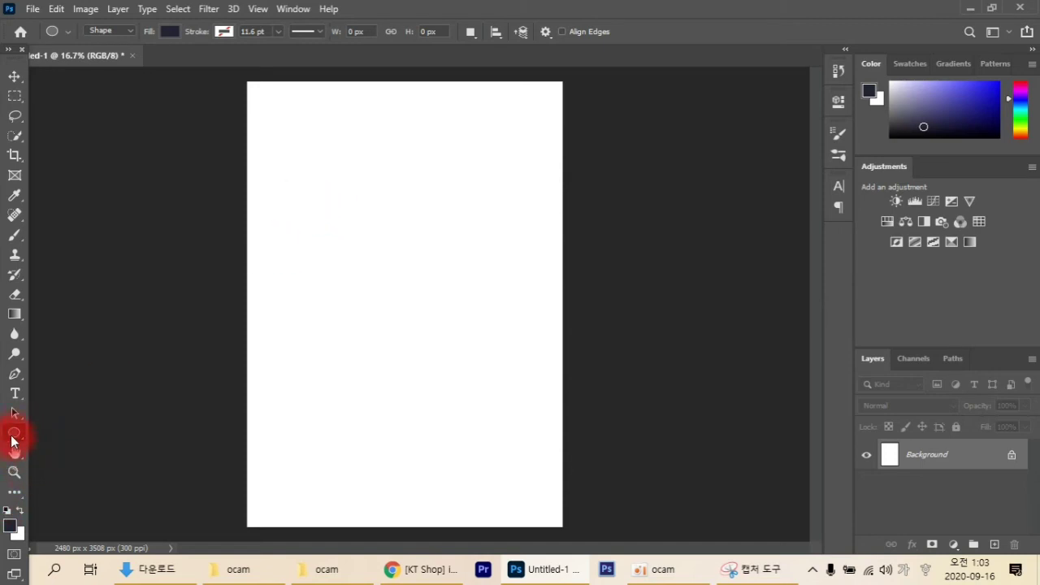
# Draw a dark circle about 899 px in diameter in the upper part of the blank page with the Ellipse tool.
pyautogui.rightClick(13, 435)
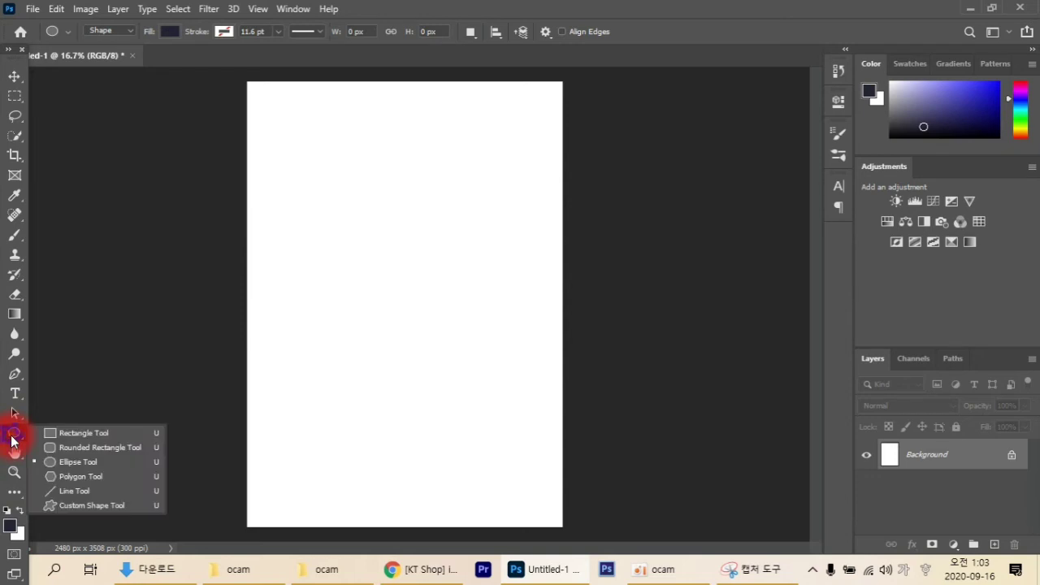
pyautogui.click(70, 463)
pyautogui.moveTo(326, 154); pyautogui.dragTo(516, 266)
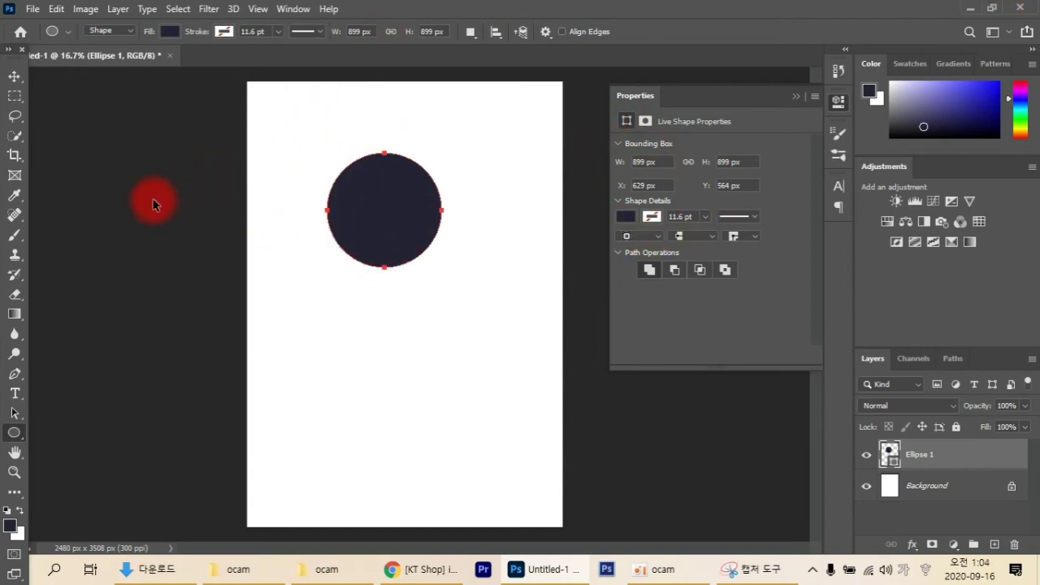
# Open the baby-1399332_1280 photo and resize the image to 640 px wide and 465 px high.
pyautogui.hotkey('ctrl', 'o')
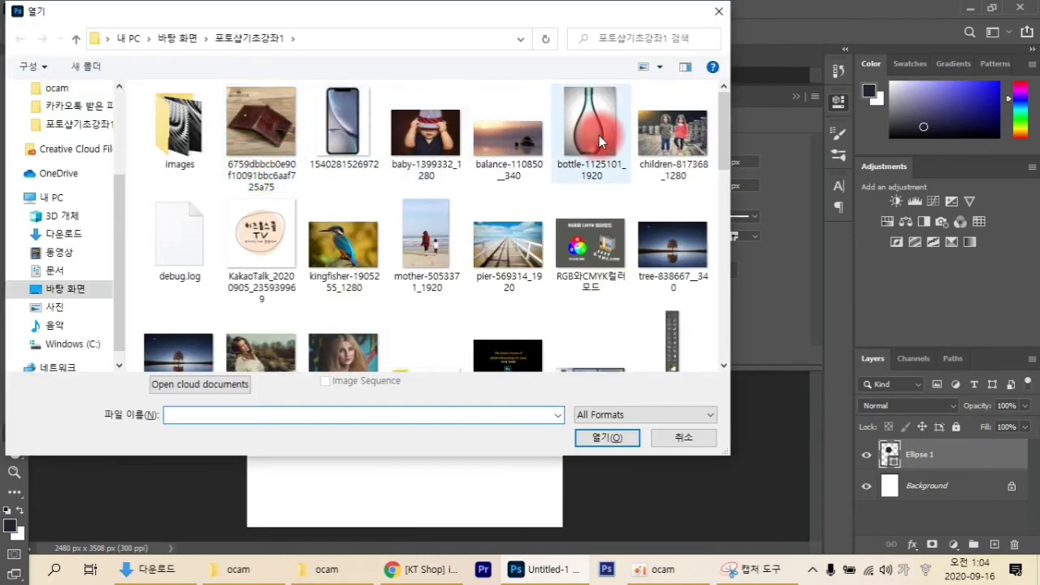
pyautogui.press('Escape')
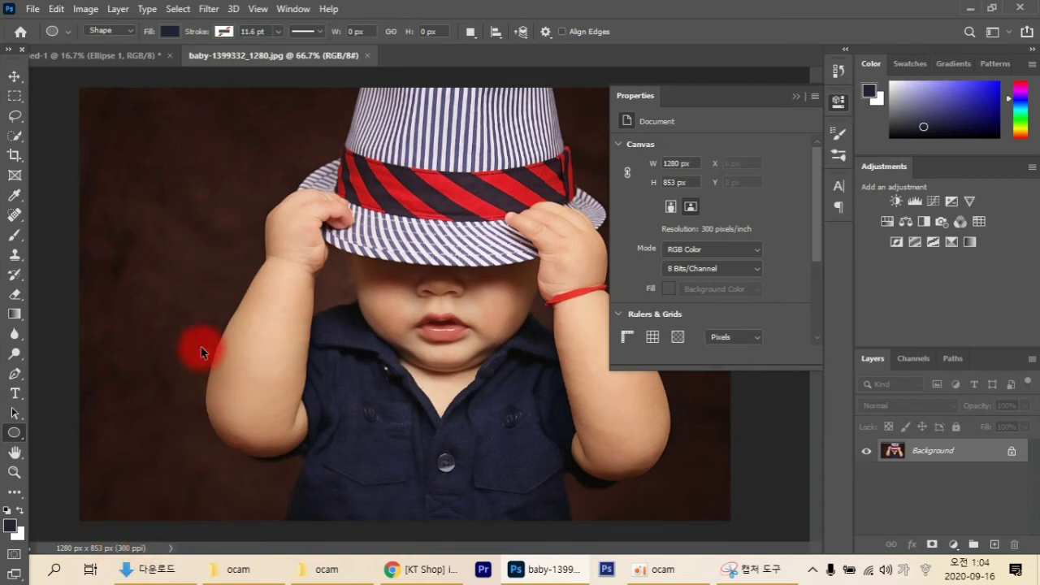
pyautogui.hotkey('ctrl', 'alt', 'i')
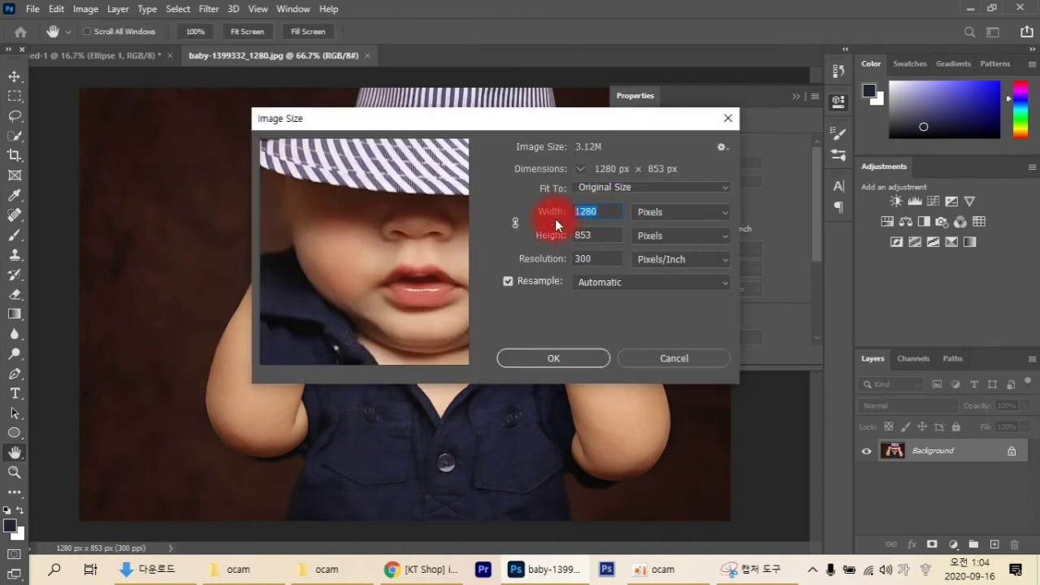
pyautogui.write('640')
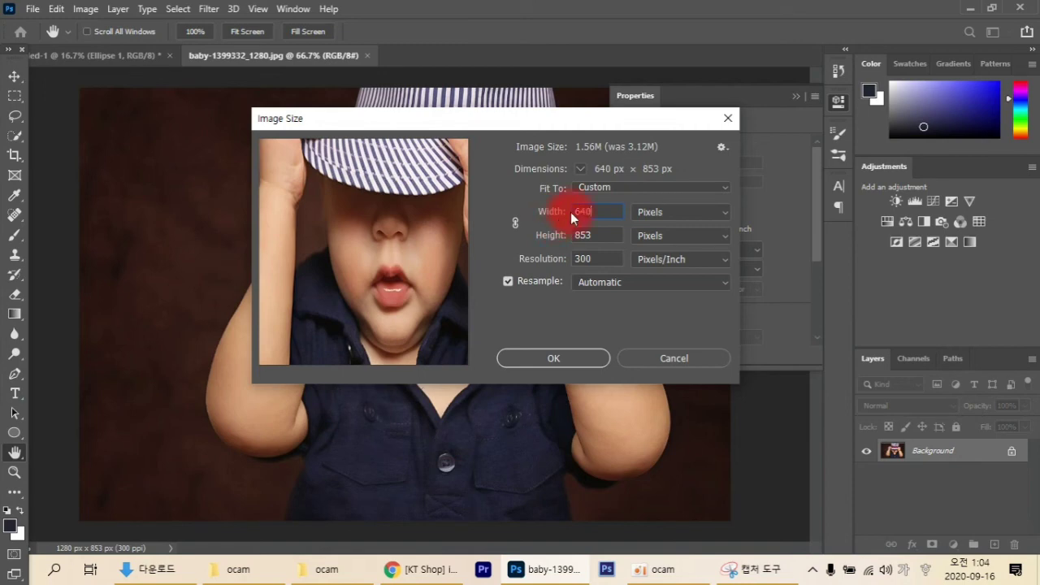
pyautogui.doubleClick(599, 235)
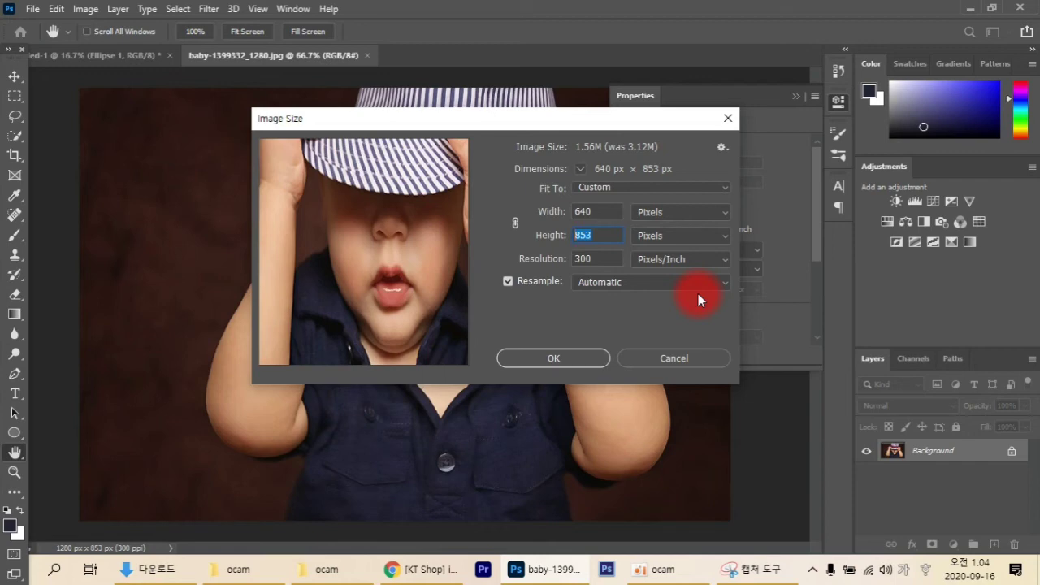
pyautogui.write('46')
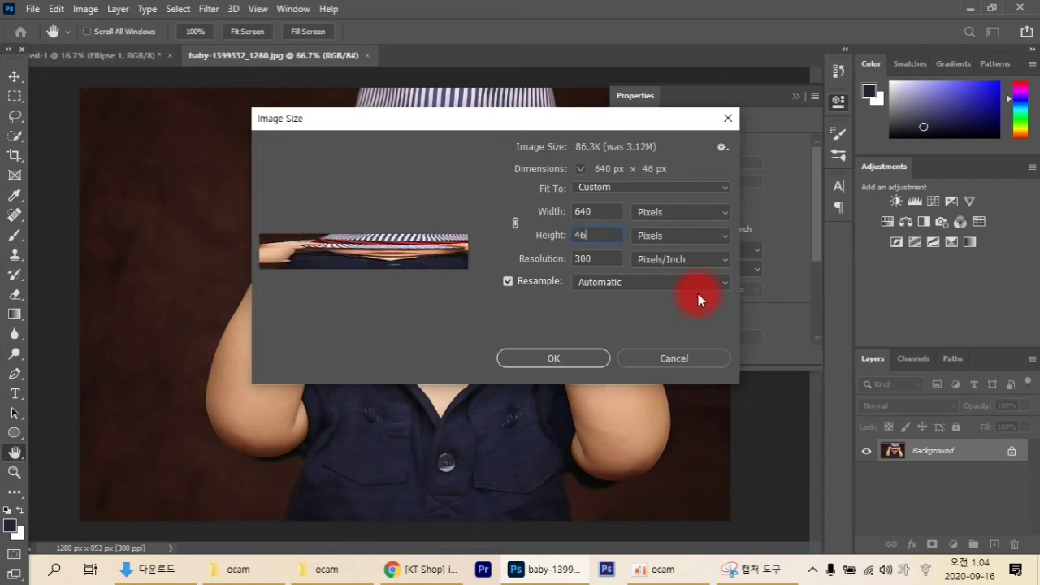
pyautogui.write('5')
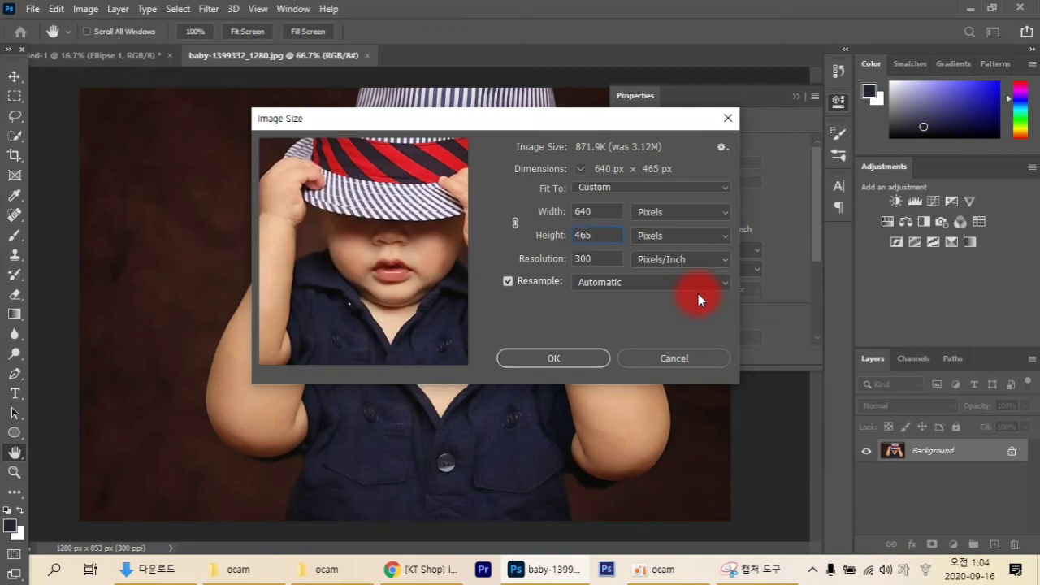
pyautogui.click(590, 357)
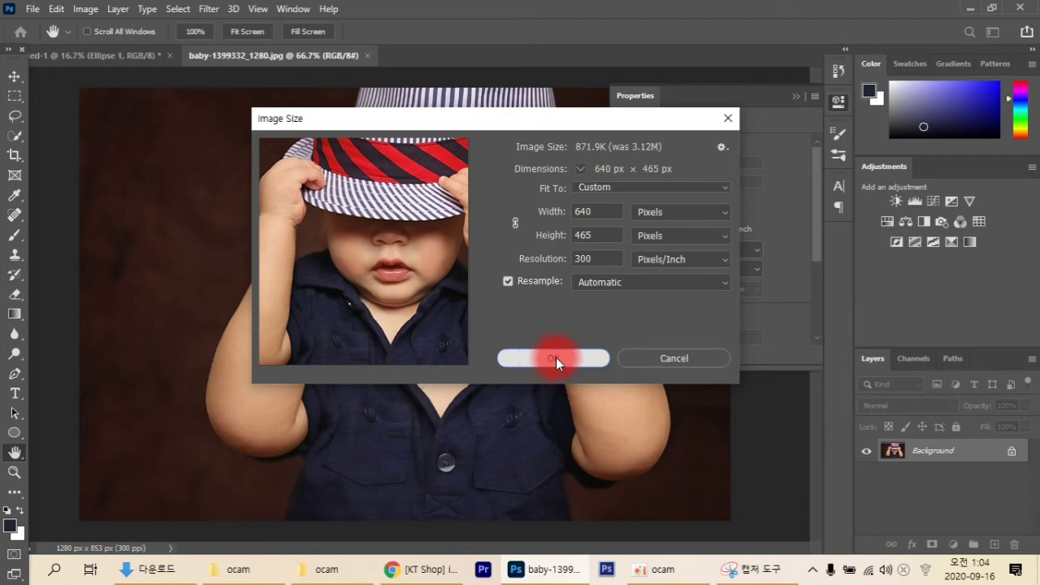
pyautogui.press('u')
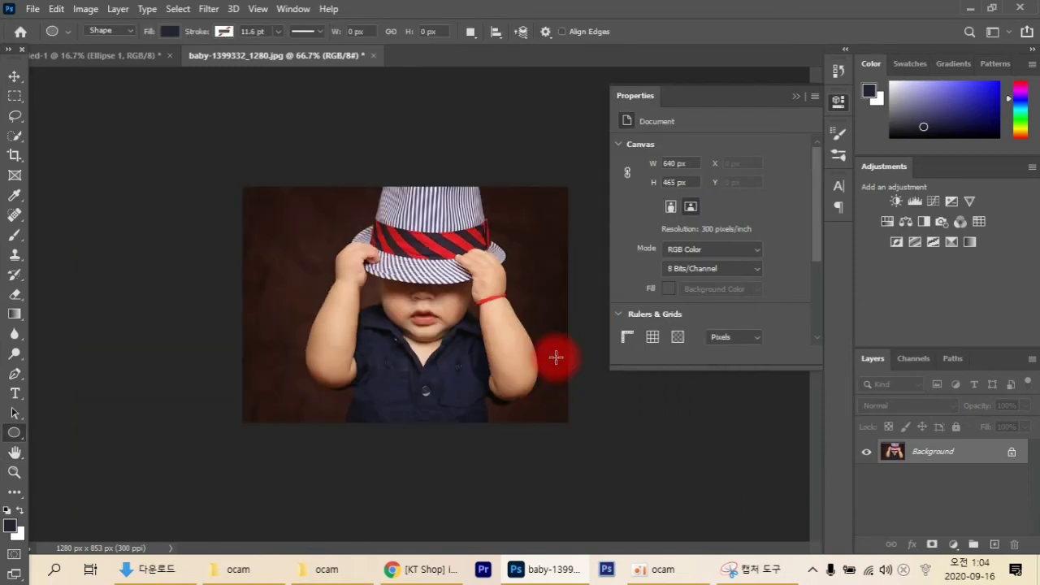
pyautogui.click(520, 379)
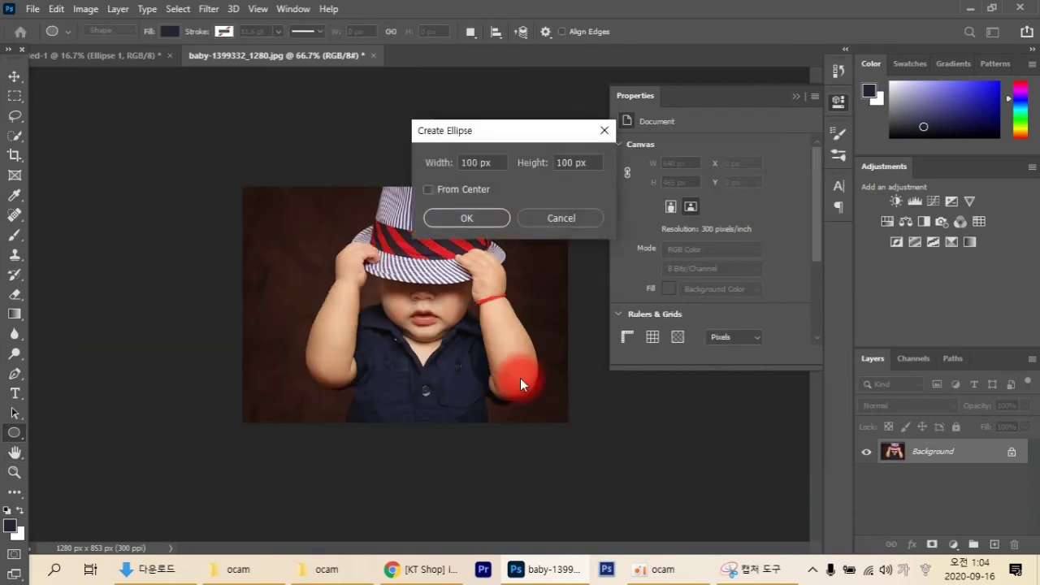
pyautogui.click(602, 131)
# Copy the baby photo into the Untitled-1 document as a new layer above the circle using the Move tool.
pyautogui.press('v')
pyautogui.click(373, 305)
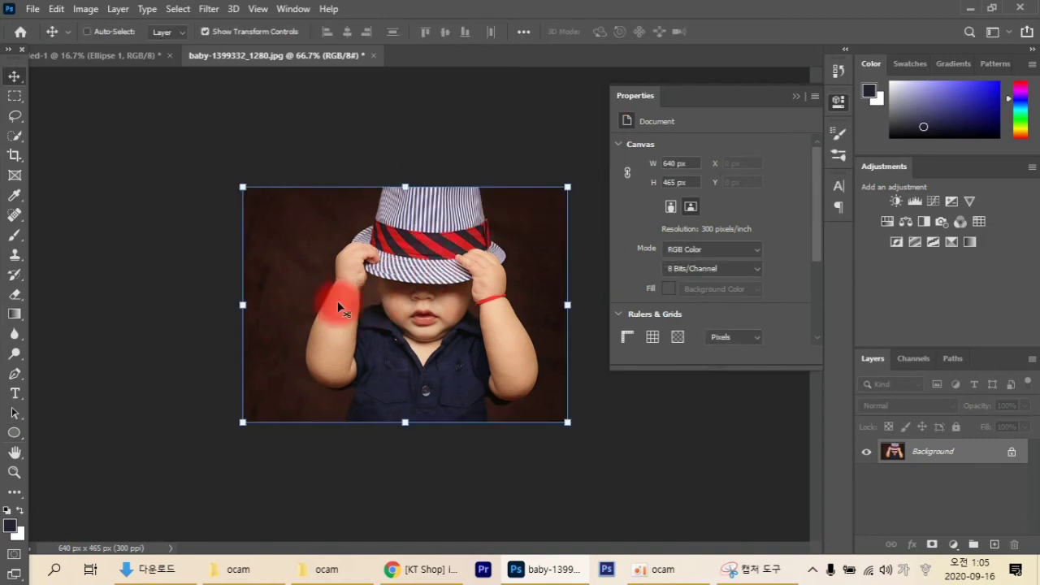
pyautogui.press('ctrl')
pyautogui.moveTo(351, 258); pyautogui.dragTo(336, 179)
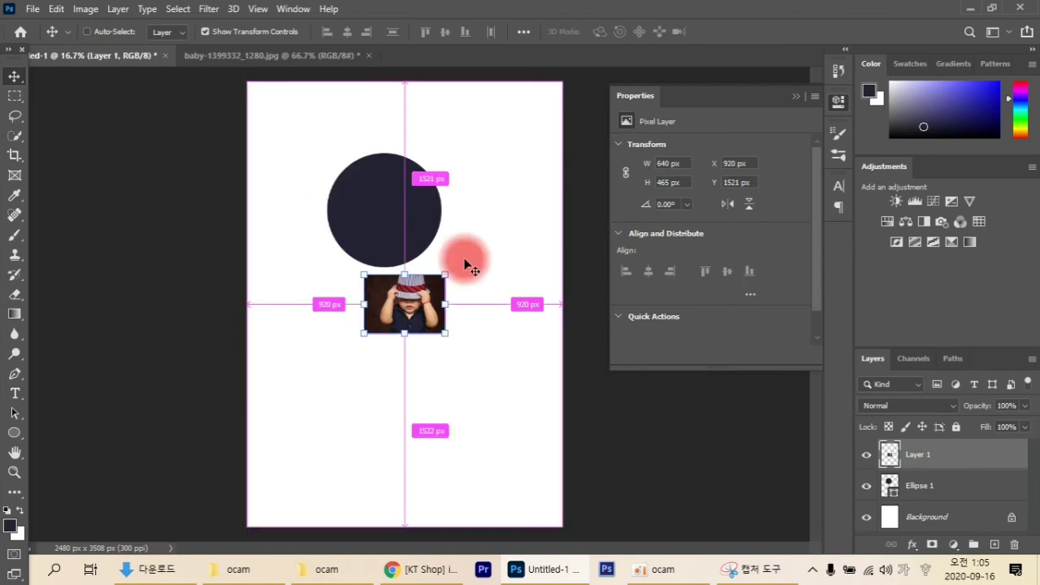
# Scale the baby photo to about 213% and position it so that it covers the dark circle.
pyautogui.moveTo(467, 264); pyautogui.dragTo(492, 238)
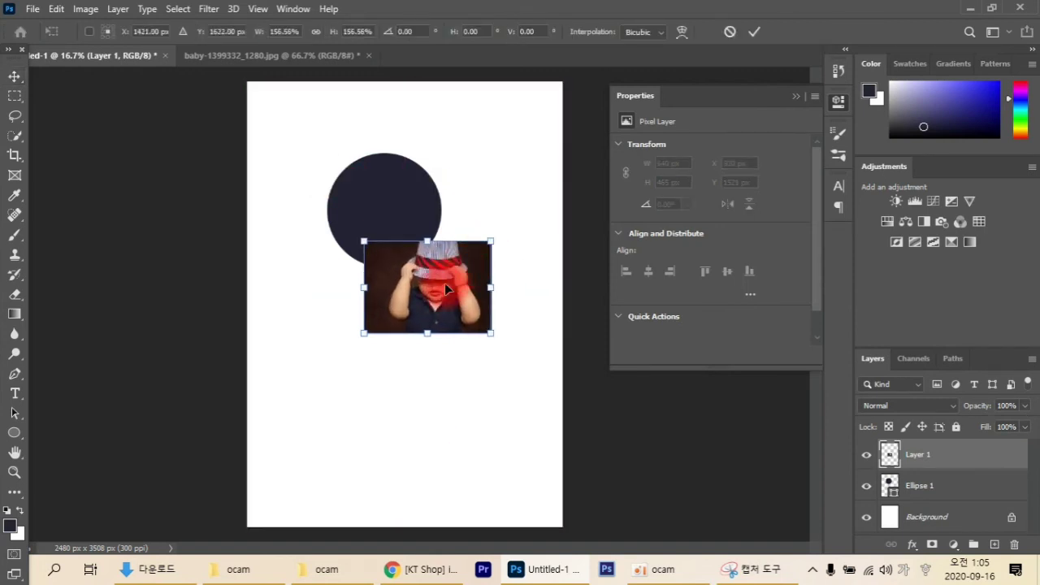
pyautogui.moveTo(444, 283); pyautogui.dragTo(399, 195)
pyautogui.moveTo(446, 157); pyautogui.dragTo(465, 142)
pyautogui.moveTo(422, 192); pyautogui.dragTo(414, 209)
pyautogui.moveTo(458, 156); pyautogui.dragTo(489, 133)
pyautogui.moveTo(422, 209); pyautogui.dragTo(395, 218)
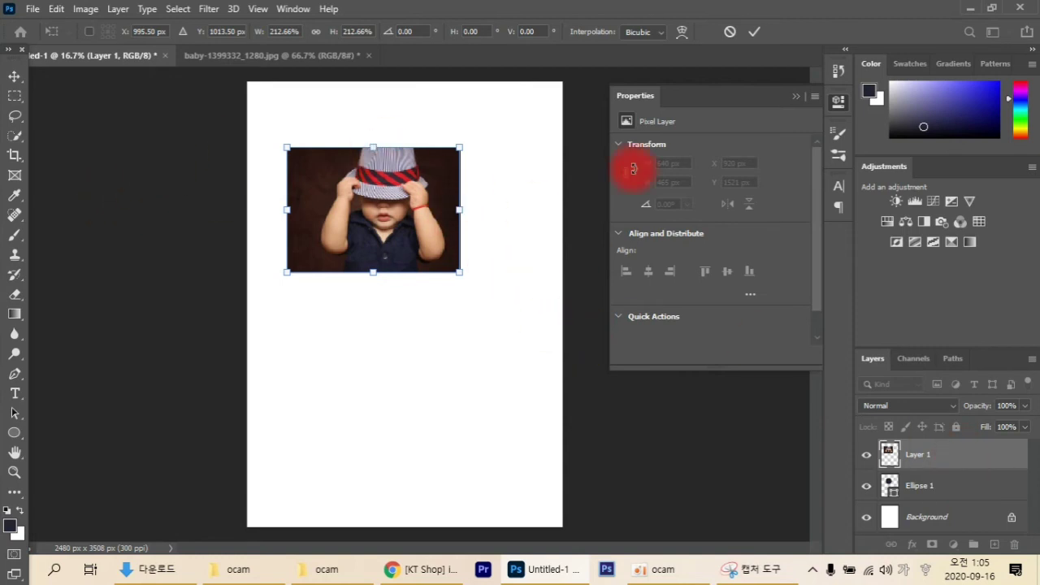
pyautogui.click(796, 96)
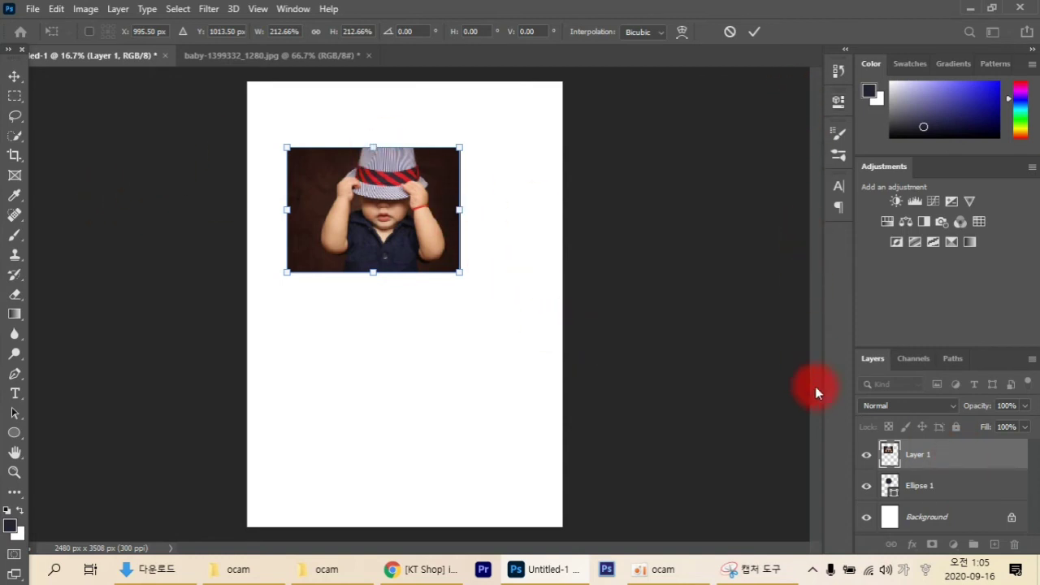
# Select the baby photo and circle layers and clip the photo to the circle with a clipping mask.
pyautogui.click(957, 485)
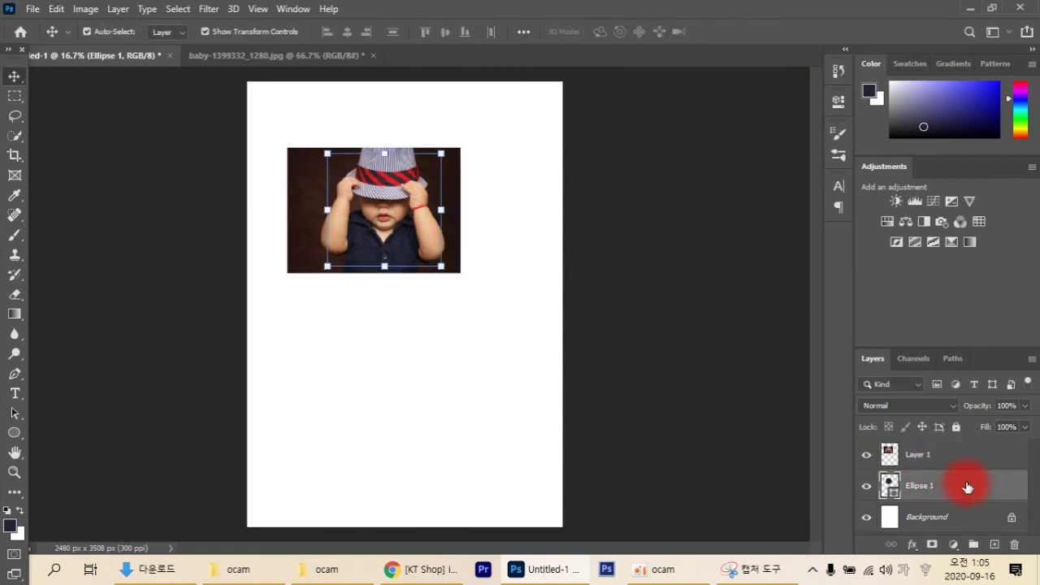
pyautogui.keyDown('shift'); pyautogui.click(965, 457); pyautogui.keyUp('shift')
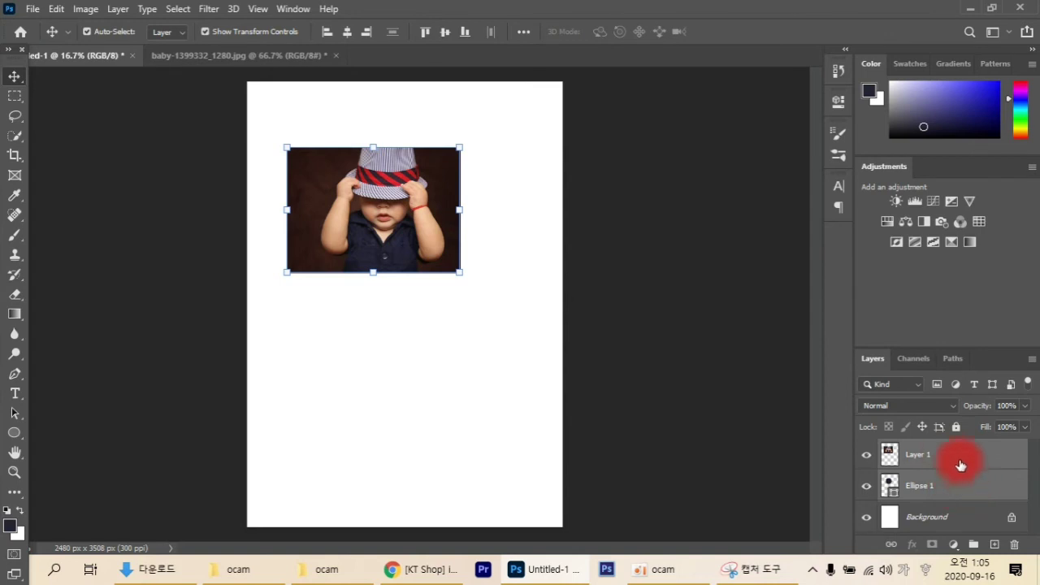
pyautogui.click(965, 488)
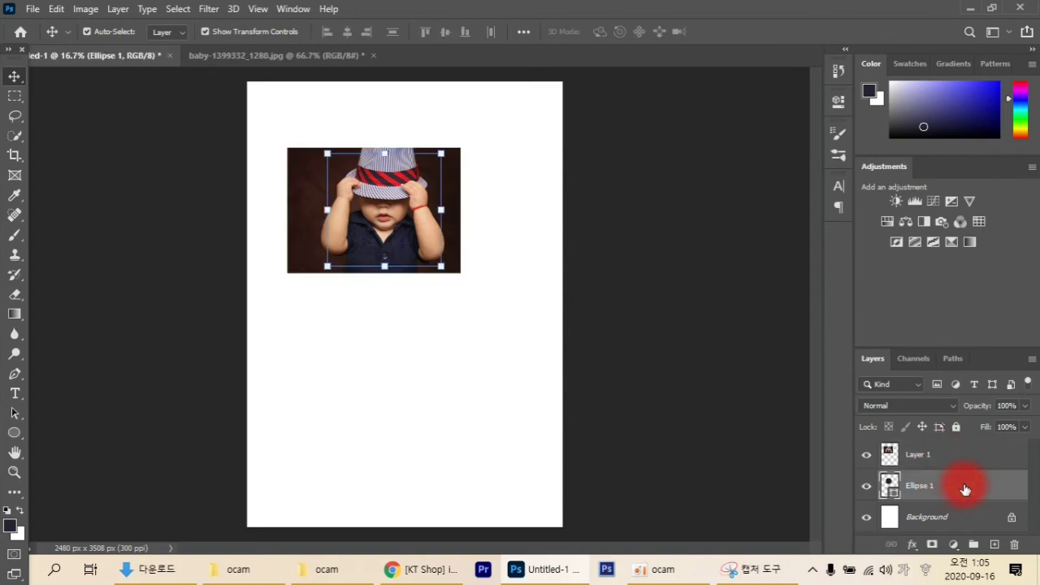
pyautogui.keyDown('shift'); pyautogui.click(960, 457); pyautogui.keyUp('shift')
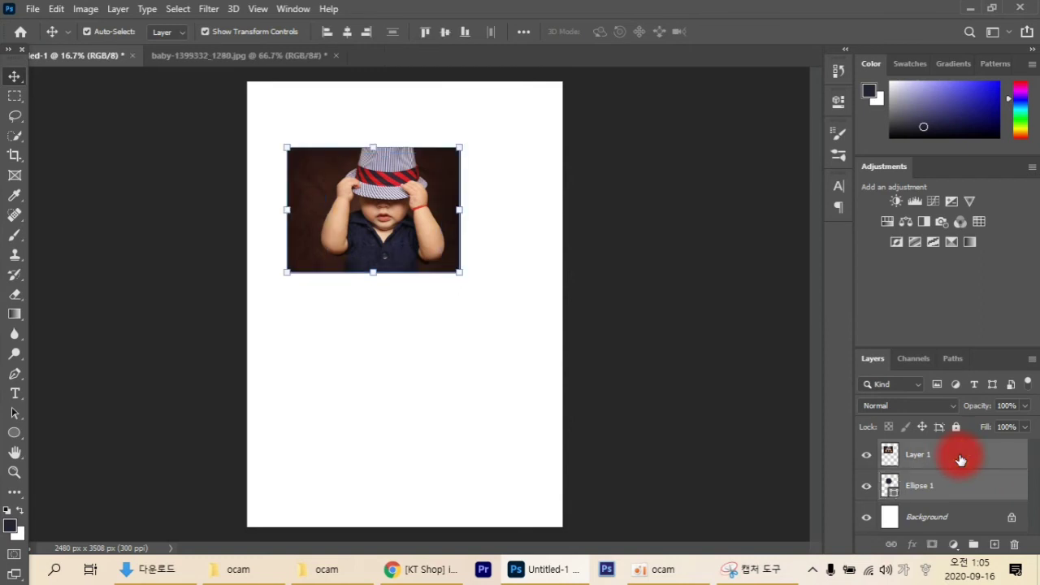
pyautogui.keyDown('alt'); pyautogui.click(918, 465); pyautogui.keyUp('alt')
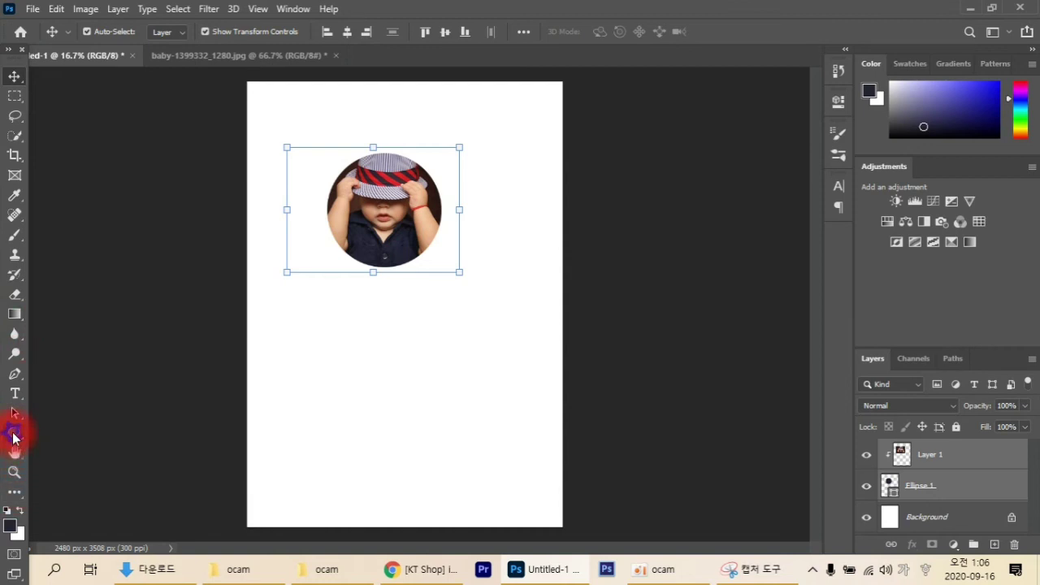
# Draw a dark seal custom shape about 1021 px wide and high below the circular photo.
pyautogui.moveTo(14, 437); pyautogui.dragTo(88, 505)
pyautogui.click(617, 32)
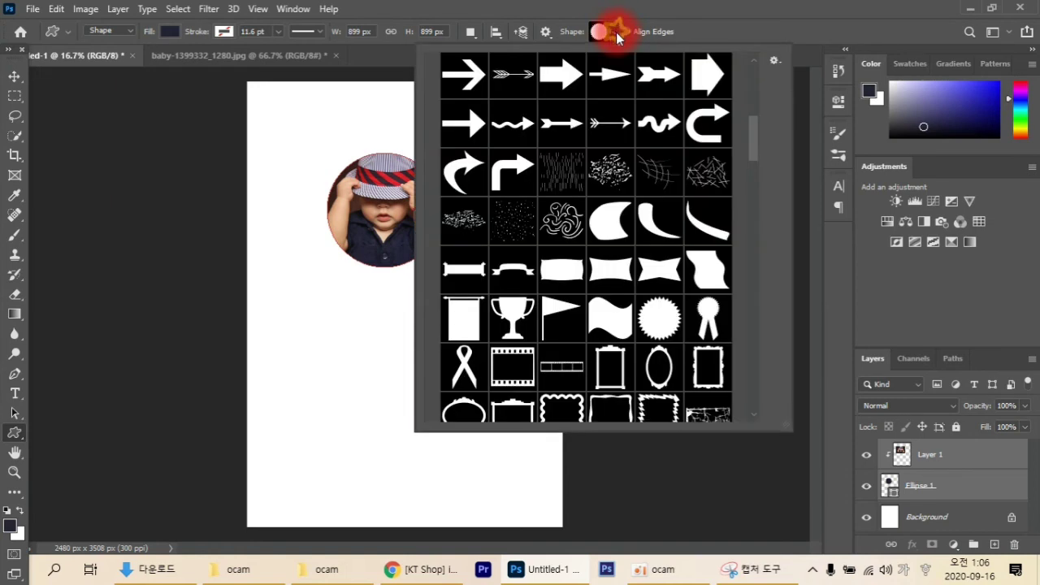
pyautogui.click(661, 323)
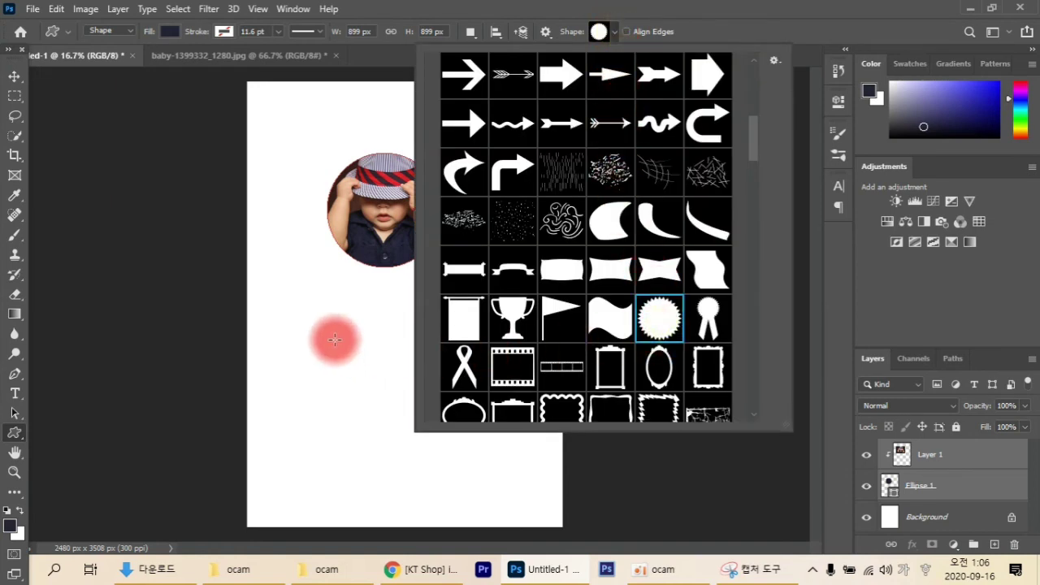
pyautogui.moveTo(334, 333); pyautogui.dragTo(550, 461)
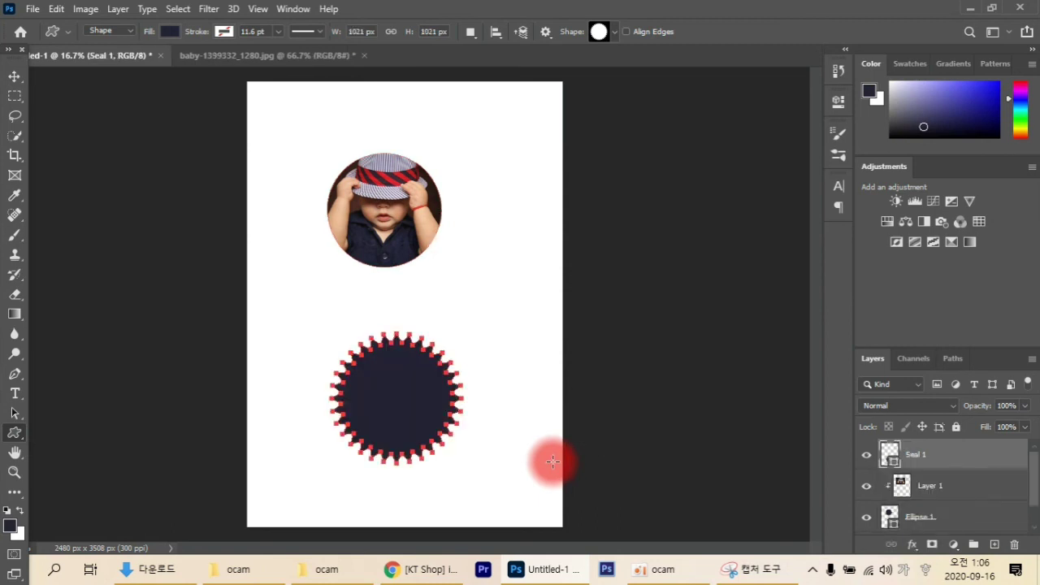
# Duplicate the baby photo layer Layer 1 and place the copy above the Seal 1 layer in the stack.
pyautogui.click(946, 492)
pyautogui.hotkey('ctrl', 'j')
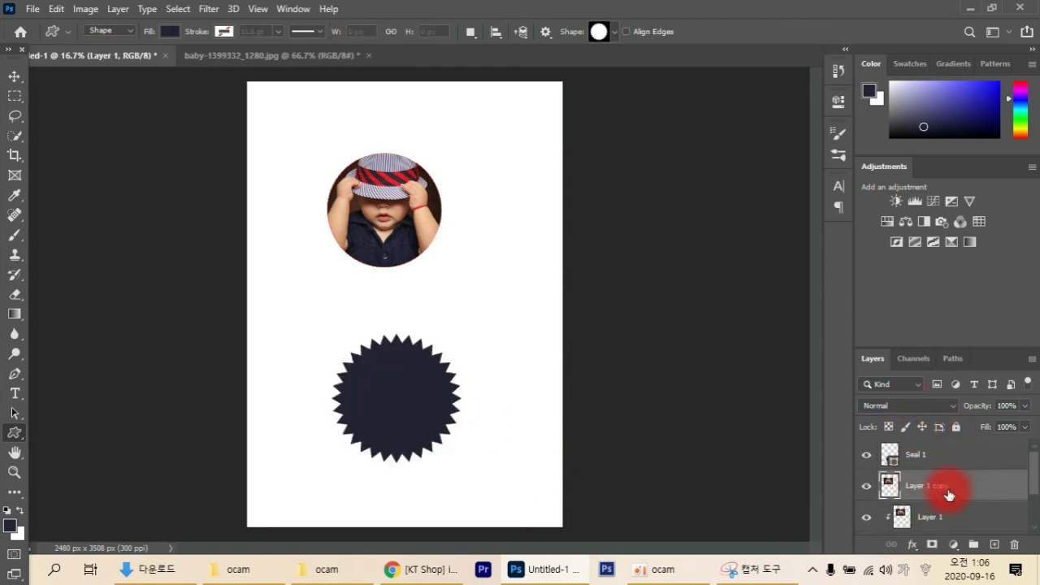
pyautogui.click(948, 457)
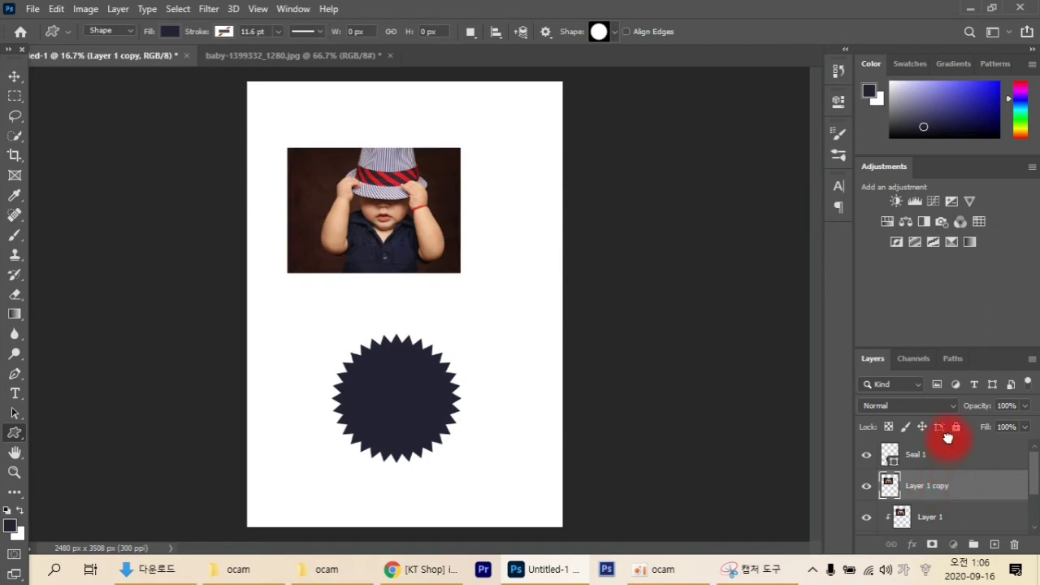
pyautogui.scroll(-1, 958, 494)
pyautogui.scroll(1, 960, 496)
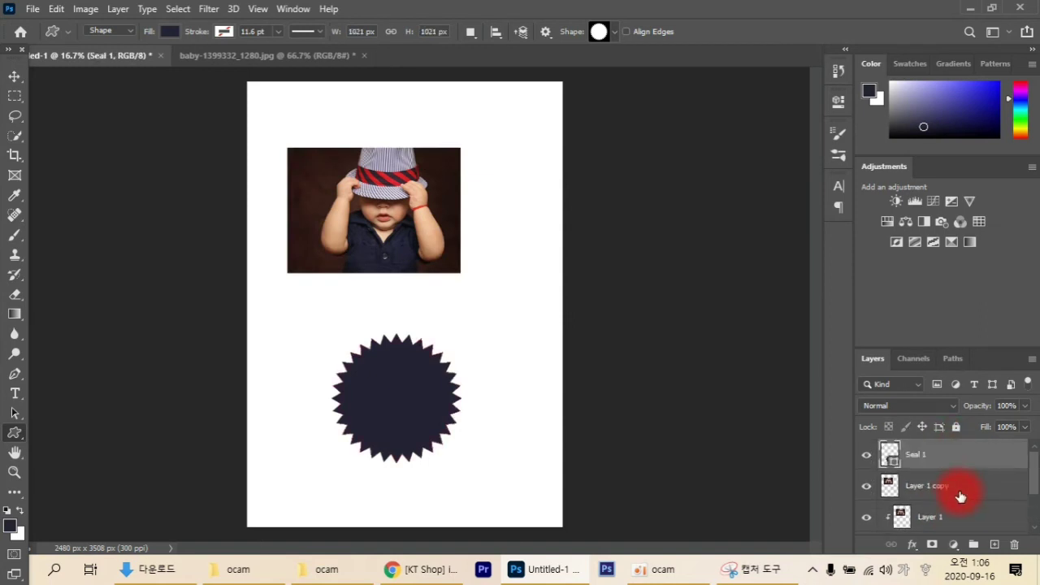
pyautogui.moveTo(945, 491); pyautogui.dragTo(940, 446)
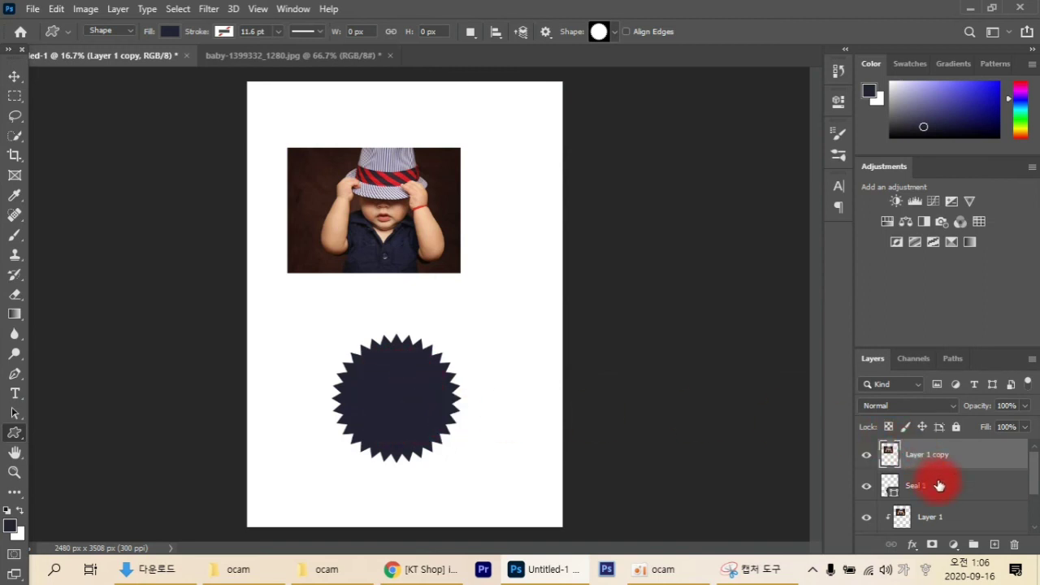
# Move the copied baby photo down the page so that it covers the seal shape.
pyautogui.keyDown('shift'); pyautogui.click(927, 485); pyautogui.keyUp('shift')
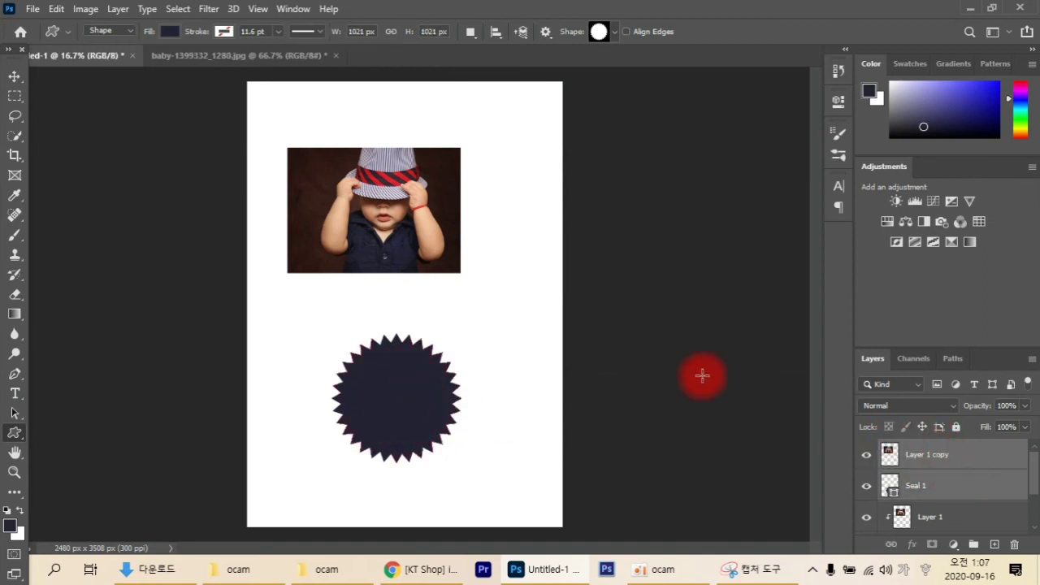
pyautogui.click(15, 76)
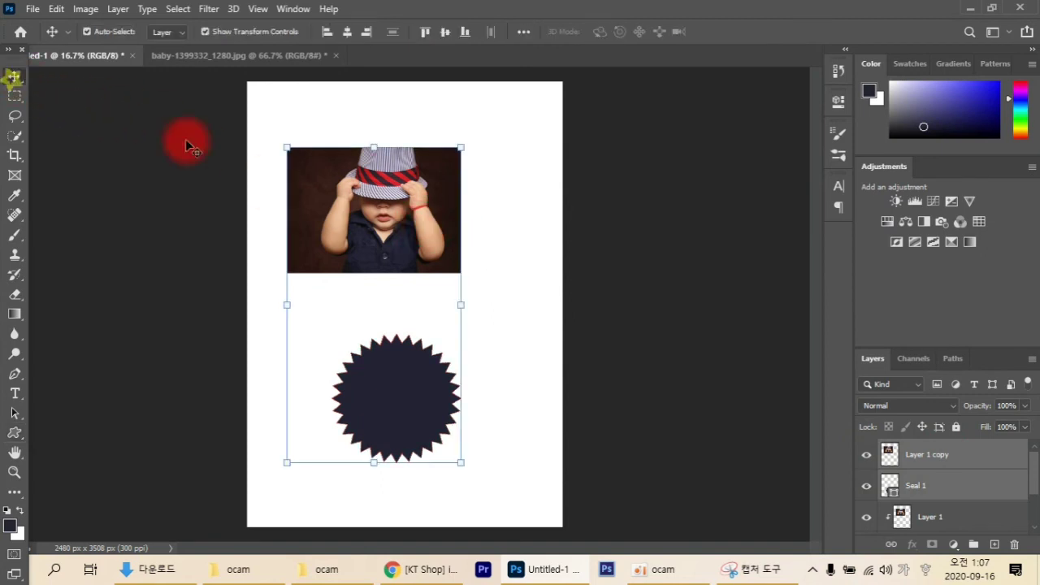
pyautogui.click(507, 237)
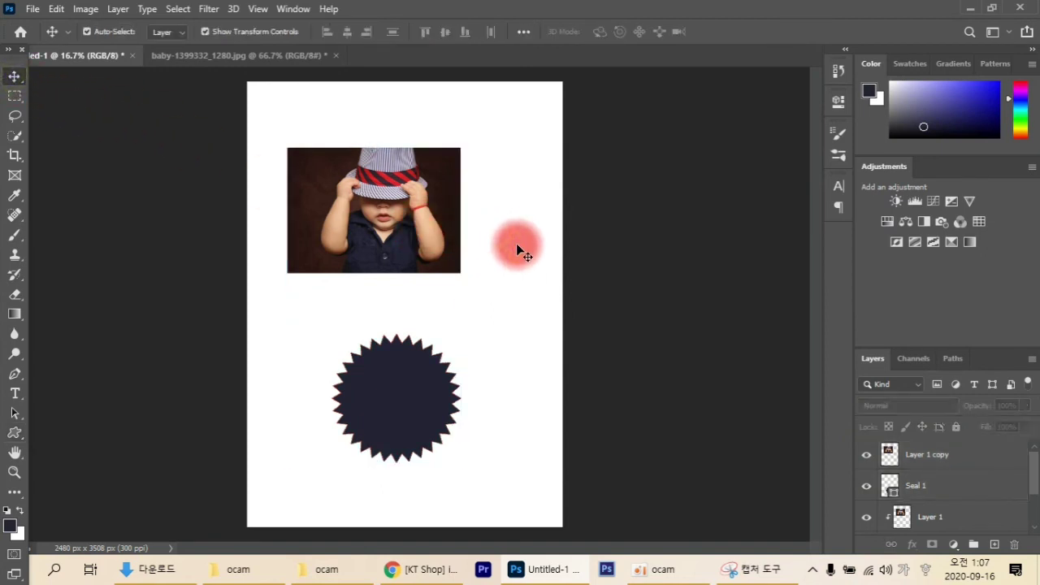
pyautogui.moveTo(442, 216); pyautogui.dragTo(480, 412)
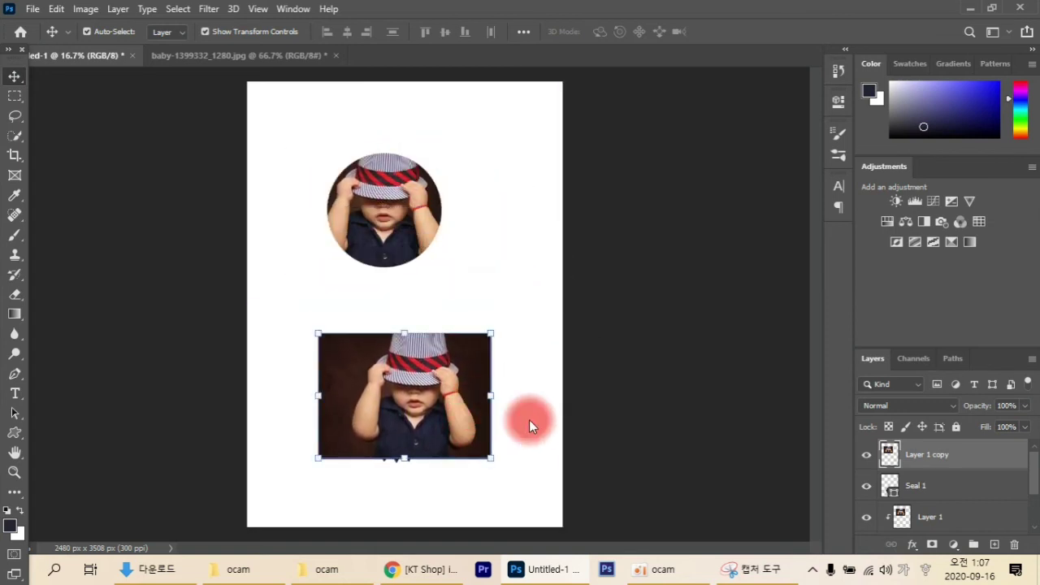
# Clip the Layer 1 copy photo to the Seal 1 shape with a clipping mask.
pyautogui.moveTo(922, 438); pyautogui.dragTo(960, 481)
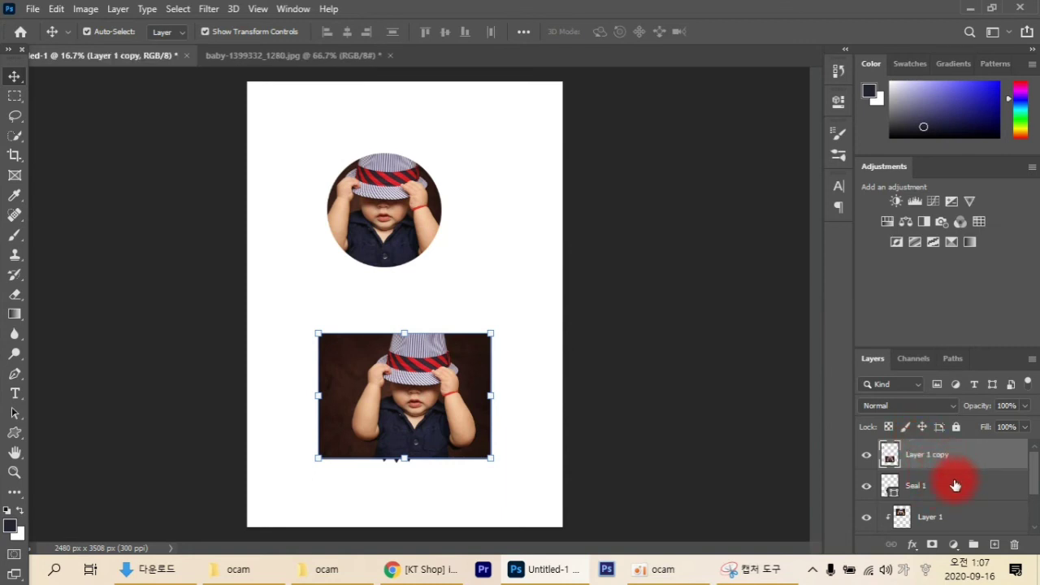
pyautogui.keyDown('shift'); pyautogui.click(952, 486); pyautogui.keyUp('shift')
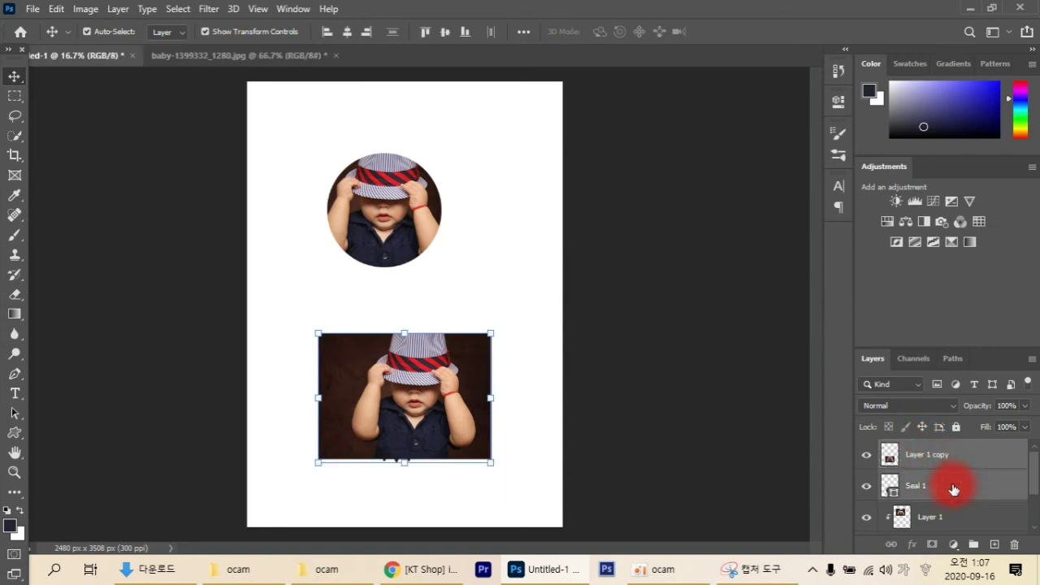
pyautogui.keyDown('alt'); pyautogui.click(910, 465); pyautogui.keyUp('alt')
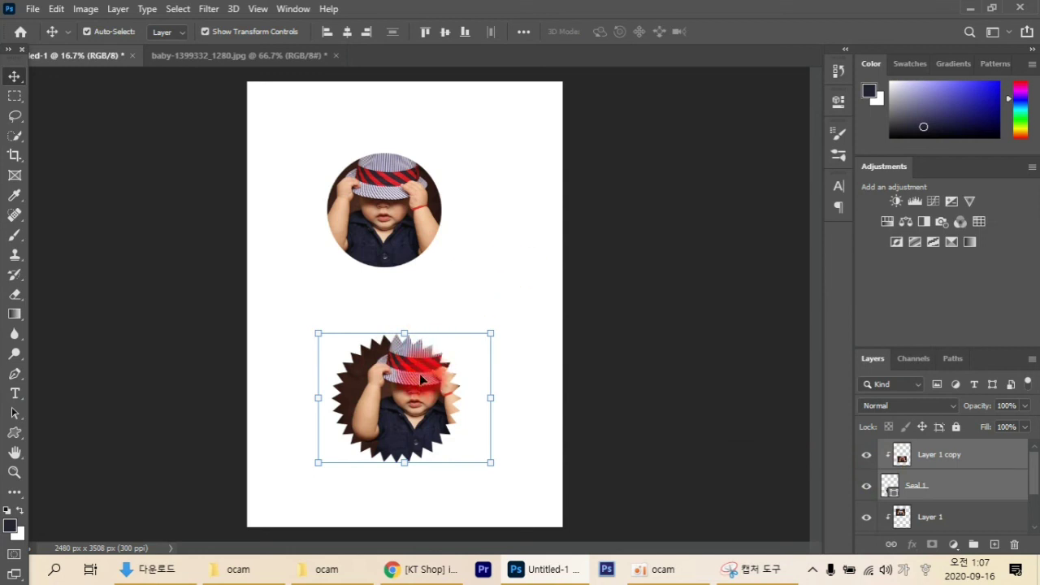
# Link the clipped photo copy with the seal layer and move them together about 611 px left and 233 px down.
pyautogui.click(968, 456)
pyautogui.keyDown('shift'); pyautogui.click(970, 485); pyautogui.keyUp('shift')
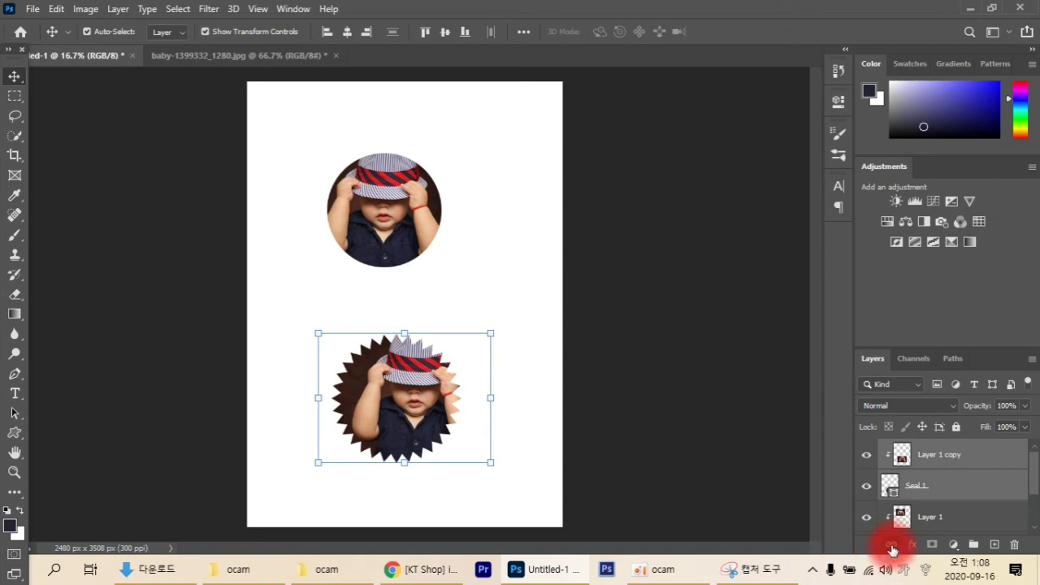
pyautogui.moveTo(425, 375); pyautogui.dragTo(321, 458)
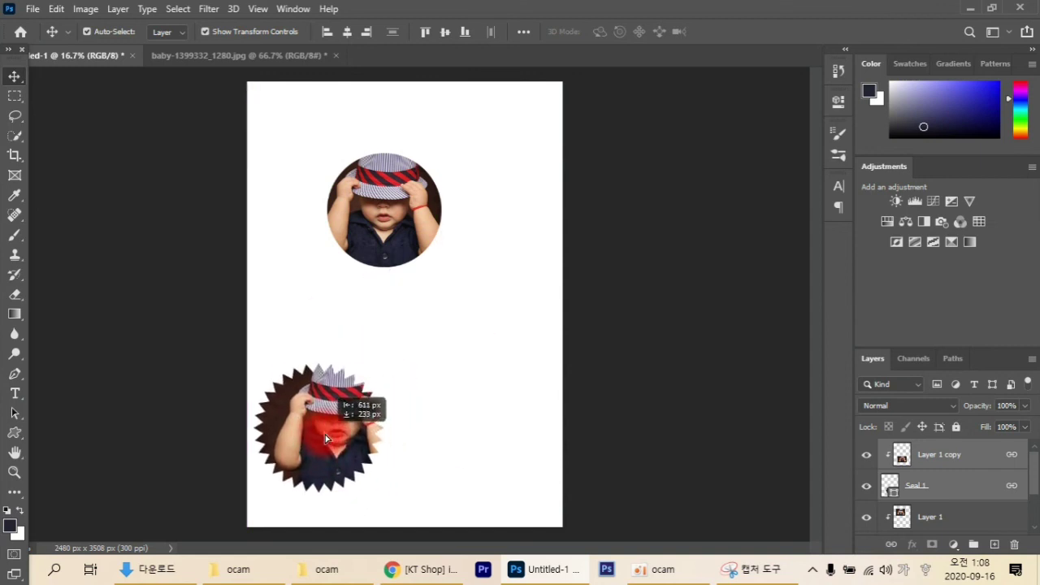
# Shift the baby photo slightly right and down inside the circle, and link Layer 1 with Ellipse 1.
pyautogui.click(397, 228)
pyautogui.moveTo(398, 230)
pyautogui.mouseDown()
pyautogui.moveTo(483, 225)
pyautogui.moveTo(405, 236)
pyautogui.moveTo(483, 225)
pyautogui.moveTo(406, 238)
pyautogui.moveTo(460, 231)
pyautogui.moveTo(572, 258)
pyautogui.moveTo(412, 236)
pyautogui.moveTo(403, 246)
pyautogui.mouseUp()
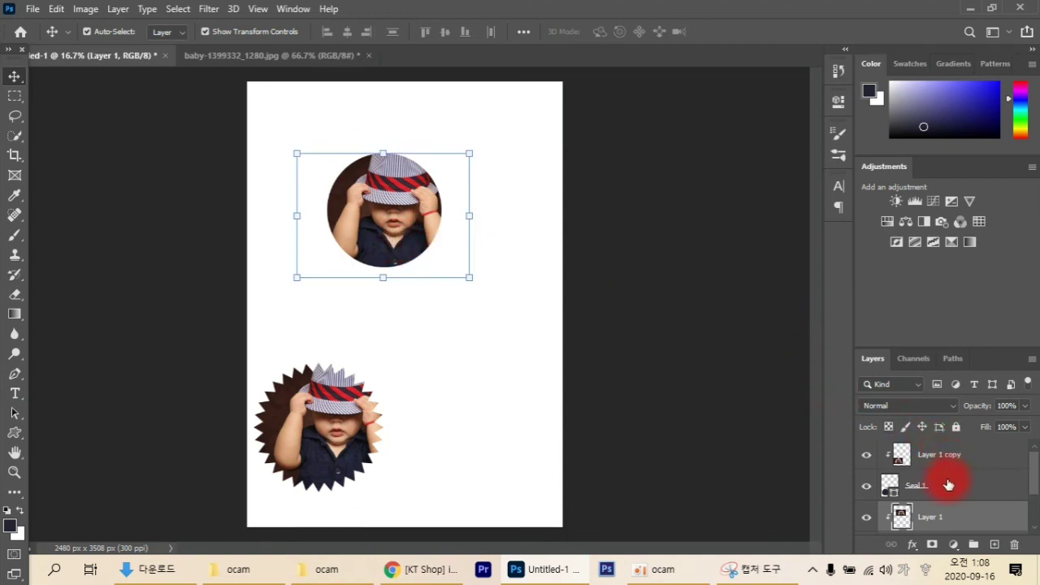
pyautogui.scroll(-2, 975, 485)
pyautogui.scroll(1, 970, 491)
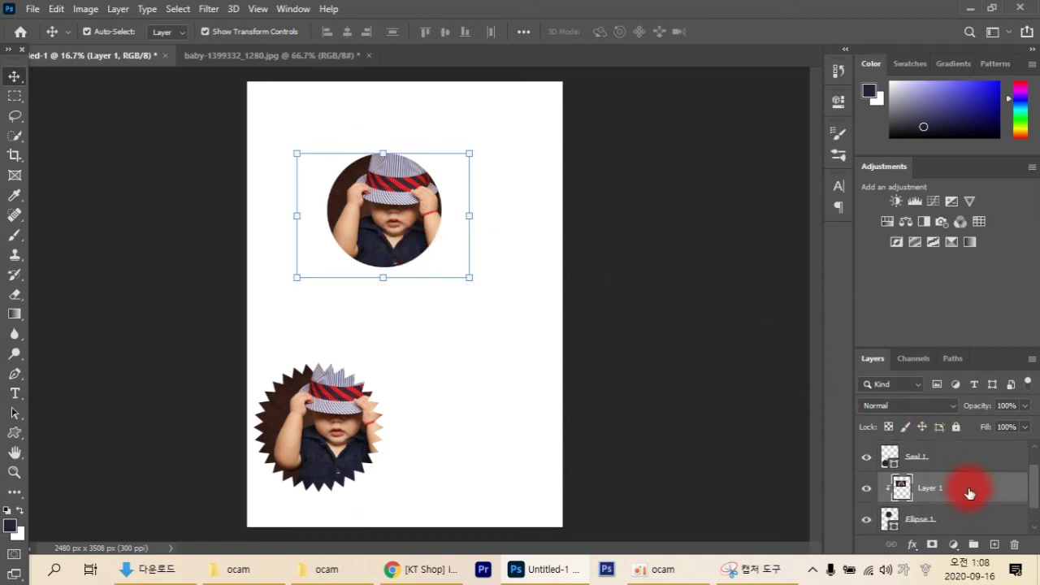
pyautogui.scroll(-1, 970, 493)
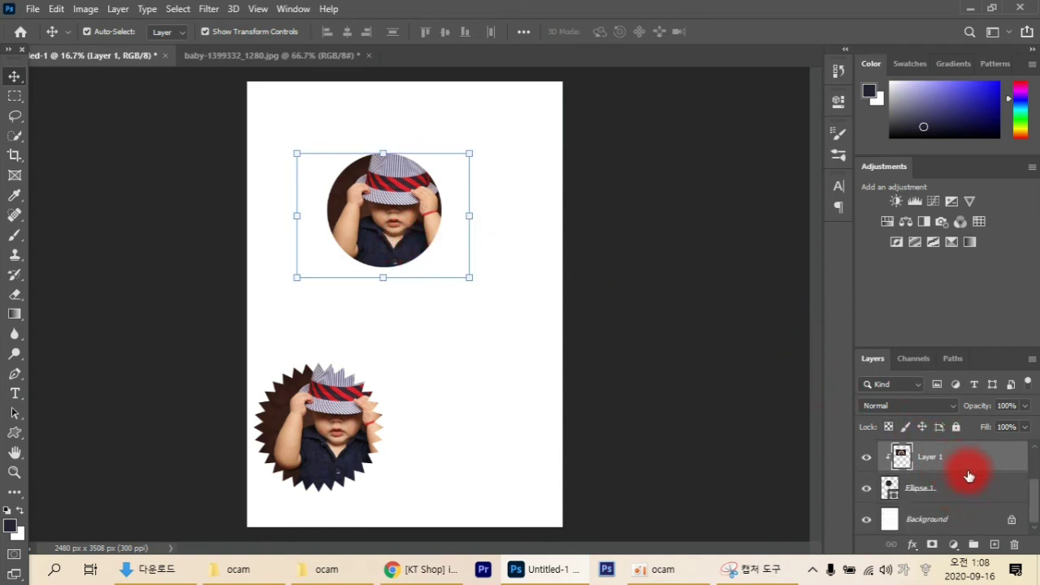
pyautogui.click(968, 485)
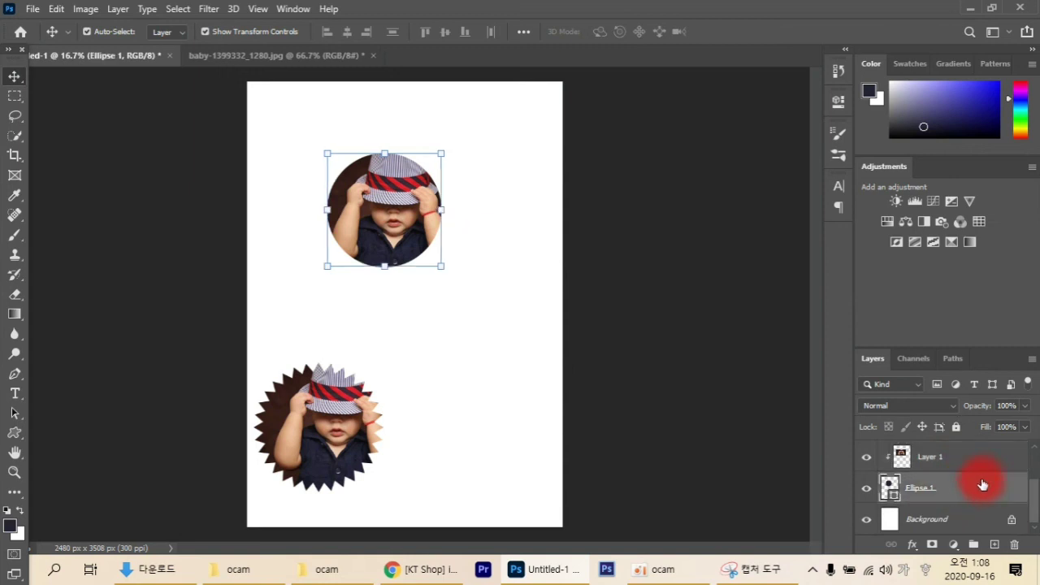
pyautogui.keyDown('shift'); pyautogui.click(982, 467); pyautogui.keyUp('shift')
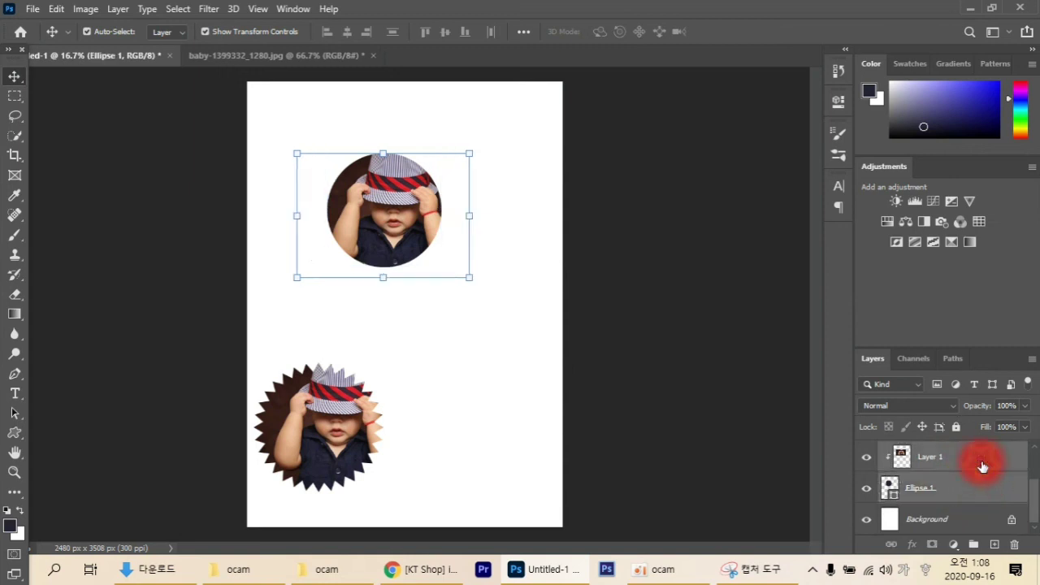
pyautogui.click(502, 248)
pyautogui.click(996, 488)
pyautogui.click(897, 543)
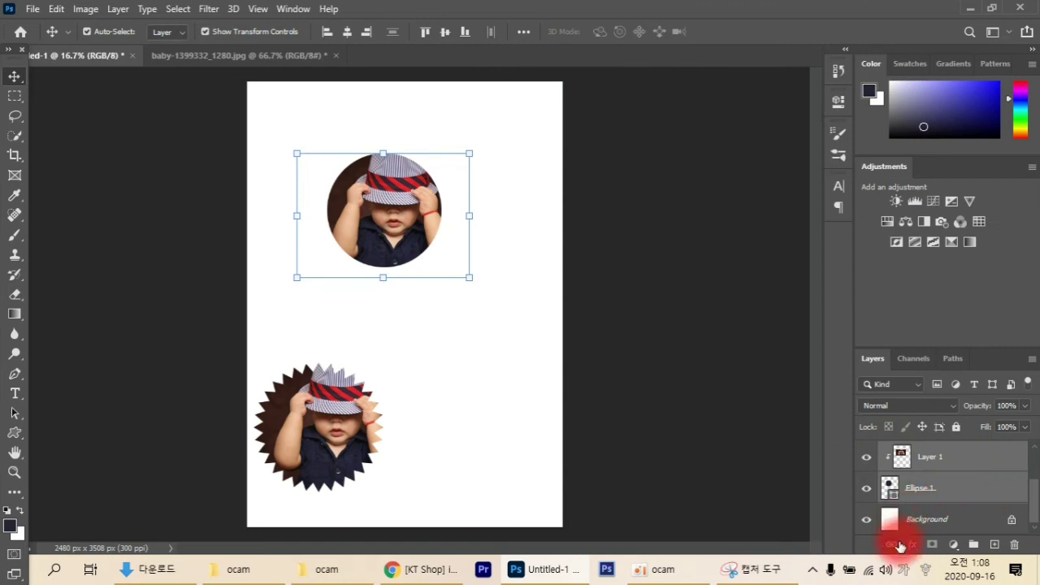
# Group the linked Layer 1 and Ellipse 1 layers, expand the group to view its contents, and ungroup them.
pyautogui.click(942, 489)
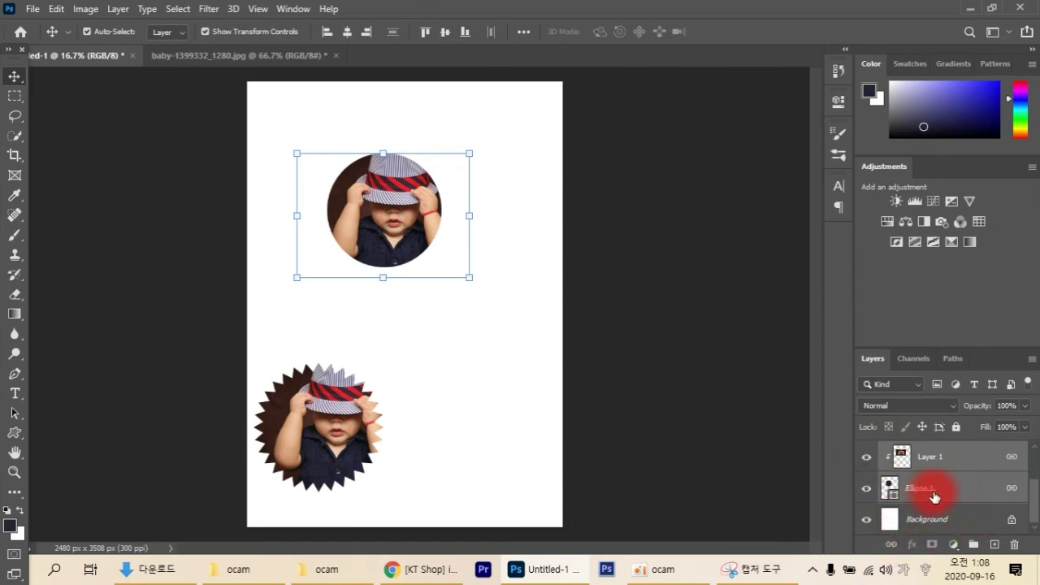
pyautogui.hotkey('ctrl', 'g')
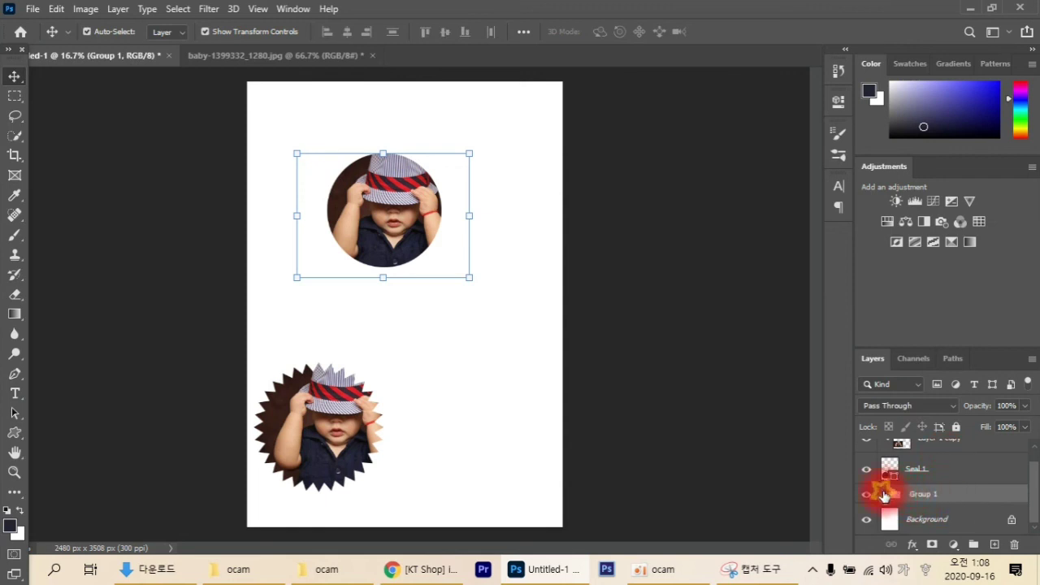
pyautogui.click(884, 494)
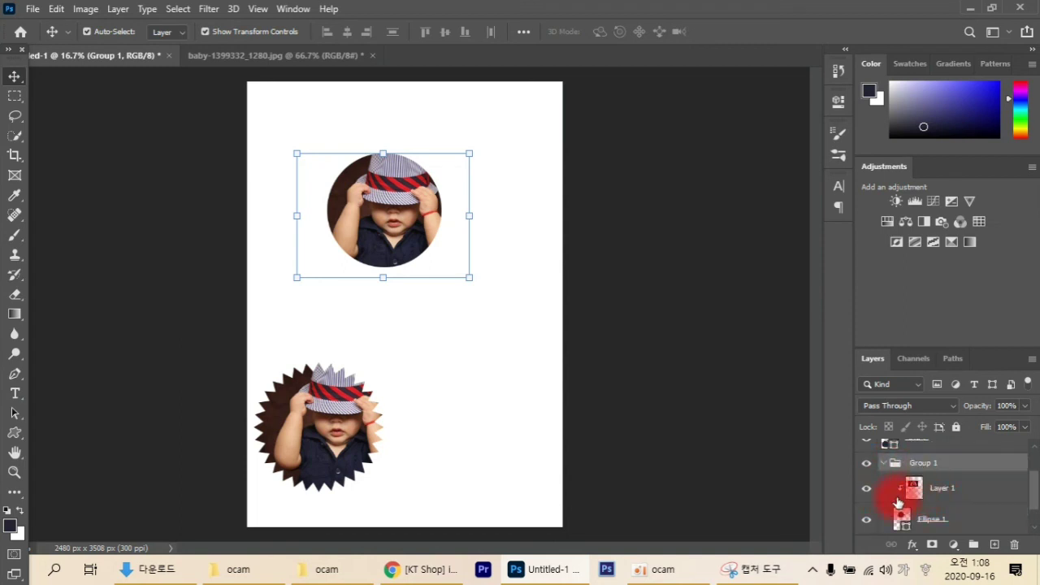
pyautogui.moveTo(940, 472); pyautogui.dragTo(885, 465)
pyautogui.rightClick(949, 462)
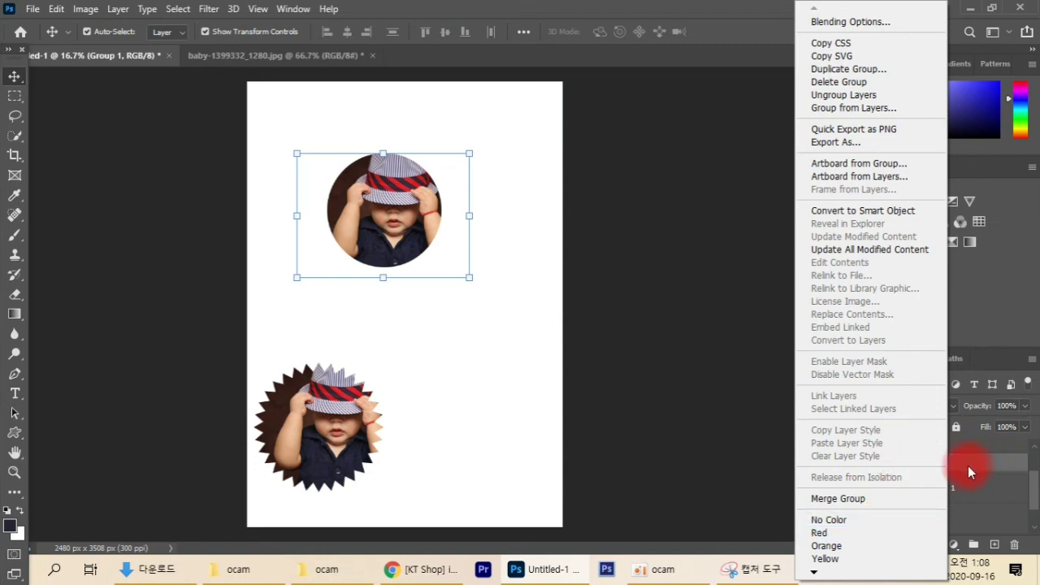
pyautogui.click(866, 96)
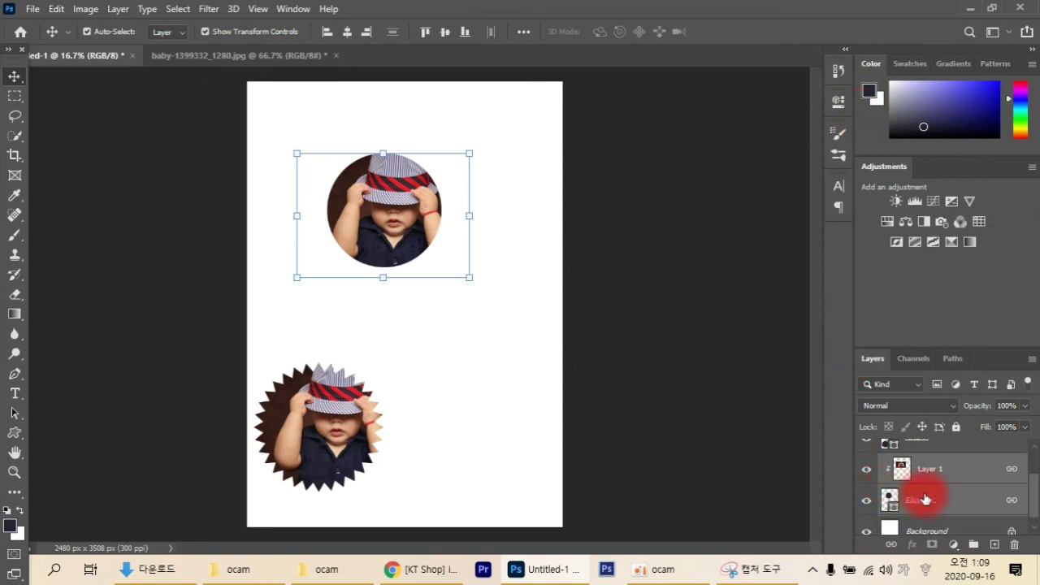
# Add a new layer above Layer 1 copy and draw a 630 × 630 px rounded square with 10 px radius beside the seal.
pyautogui.moveTo(955, 463); pyautogui.dragTo(121, 269)
pyautogui.click(961, 395)
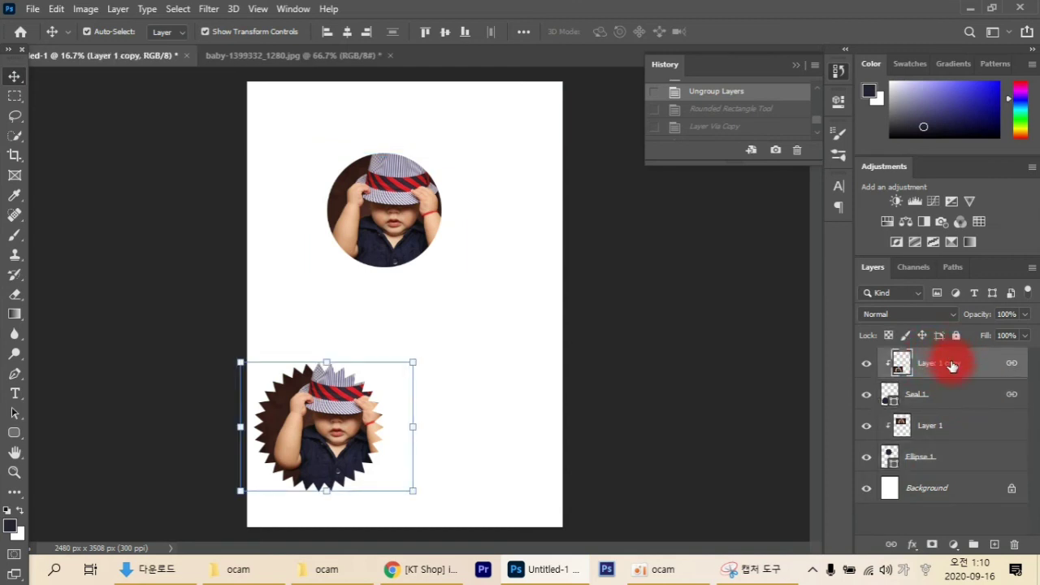
pyautogui.click(994, 545)
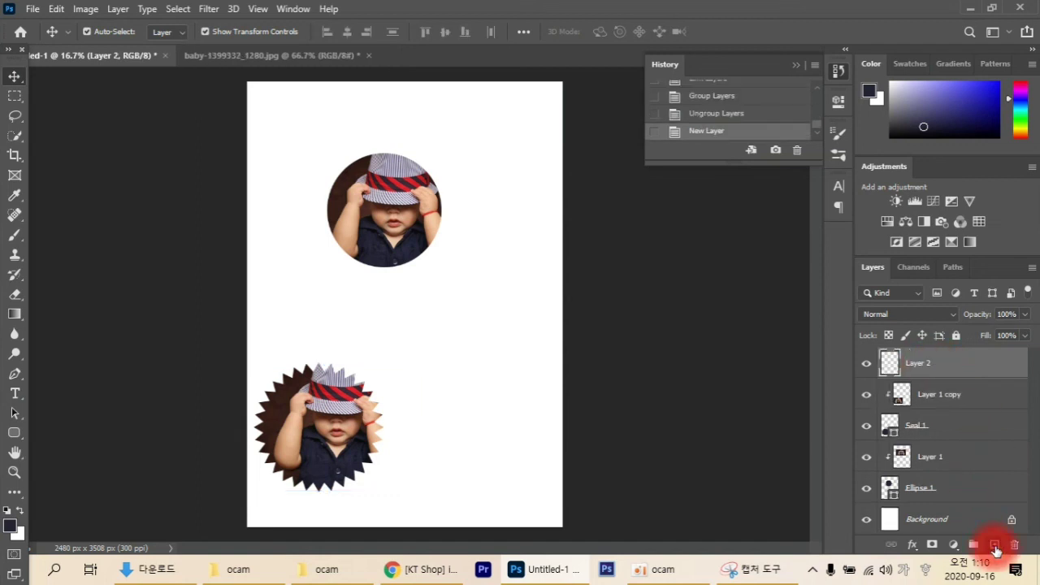
pyautogui.doubleClick(929, 364)
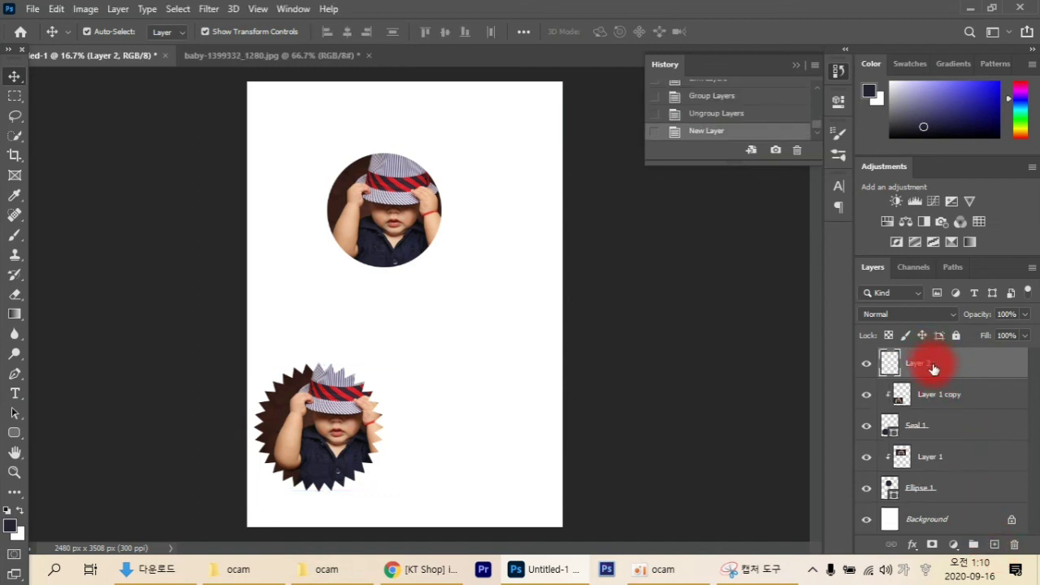
pyautogui.press('Return')
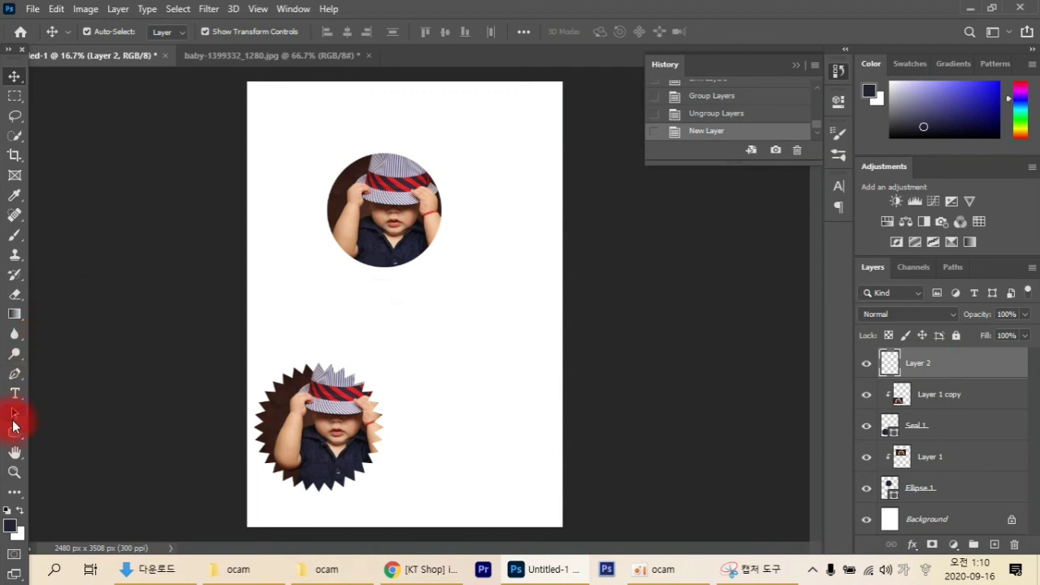
pyautogui.moveTo(14, 439); pyautogui.dragTo(61, 432)
pyautogui.moveTo(419, 321); pyautogui.dragTo(525, 401)
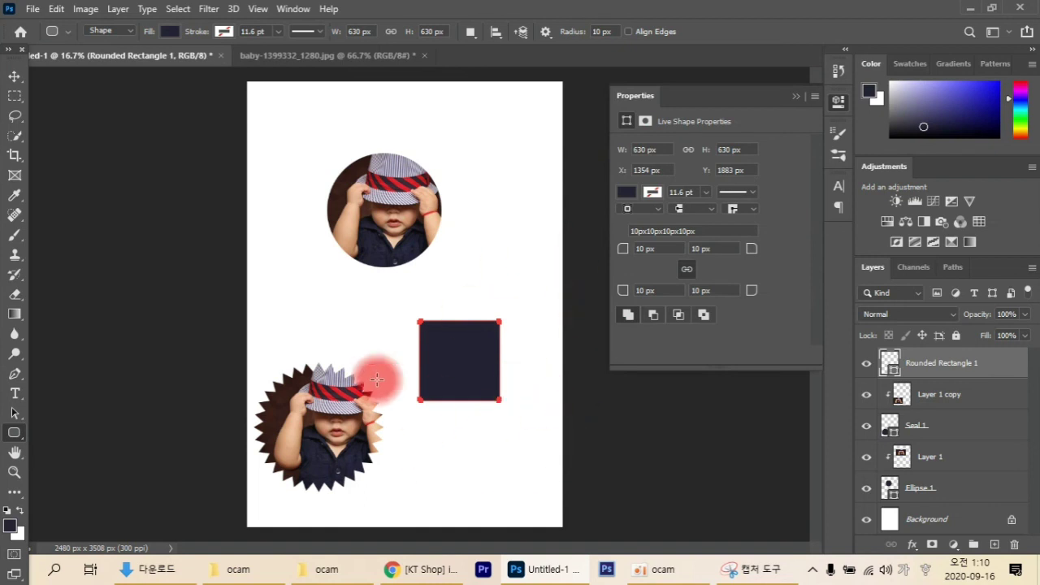
# Duplicate the Layer 1 copy photo and place the duplicate above Rounded Rectangle 1 in the layer order.
pyautogui.click(944, 394)
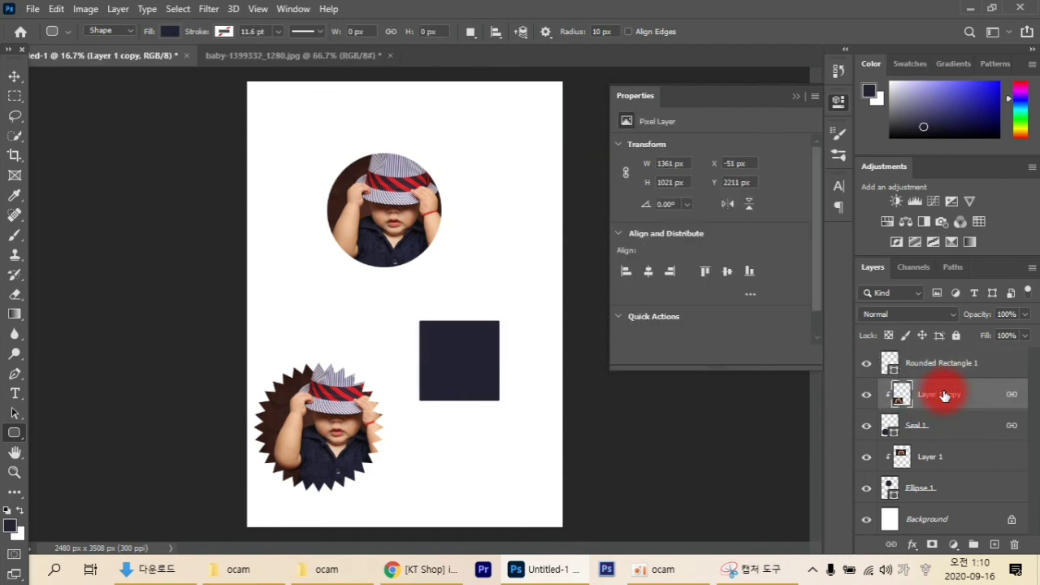
pyautogui.hotkey('ctrl', 'j')
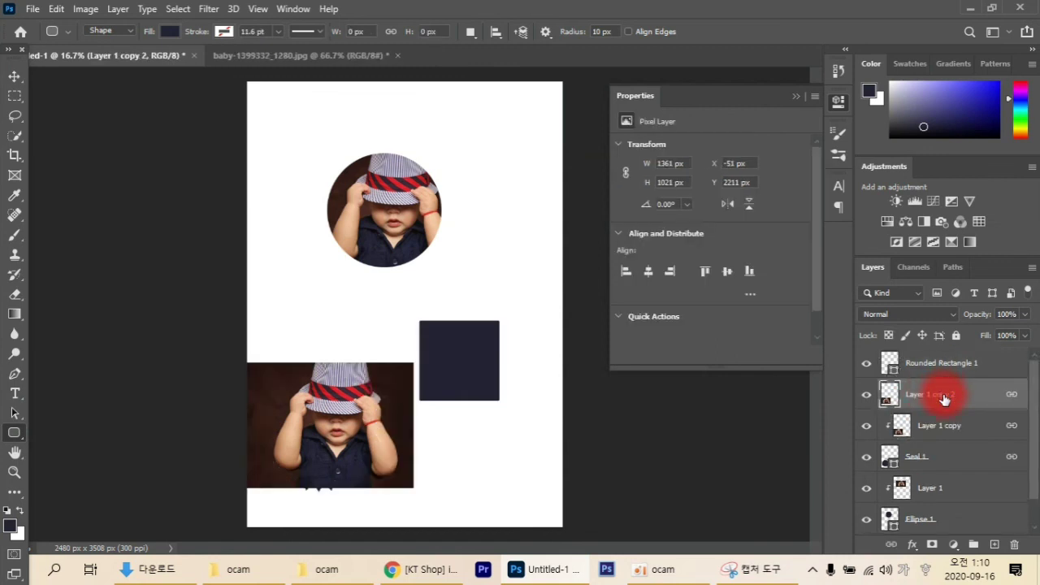
pyautogui.moveTo(944, 395); pyautogui.dragTo(941, 347)
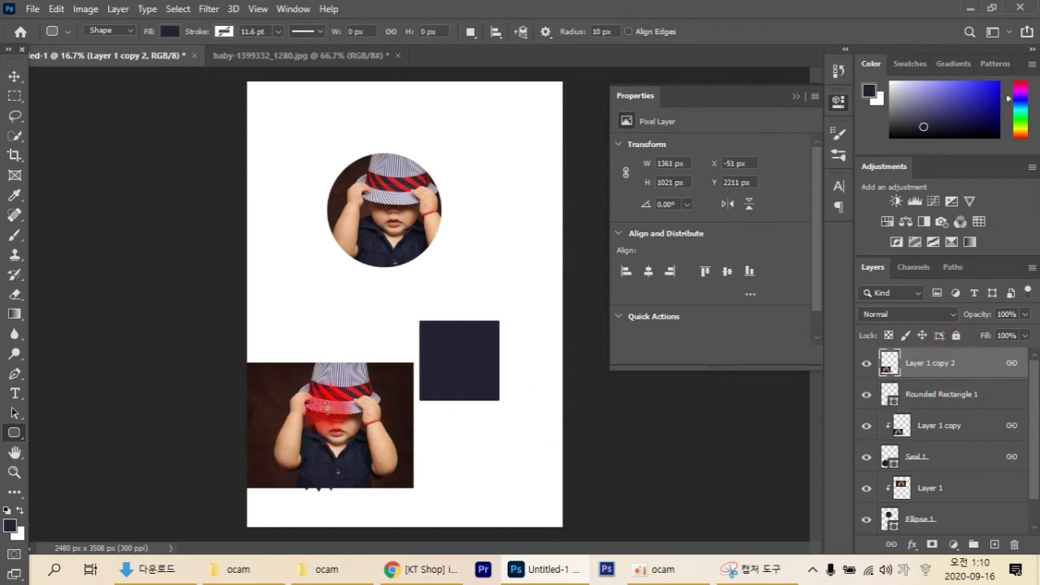
# Move the duplicated photo together with its linked seal layers about 478 px up, and unlink the duplicate.
pyautogui.click(15, 76)
pyautogui.moveTo(345, 431); pyautogui.dragTo(343, 372)
pyautogui.click(905, 368)
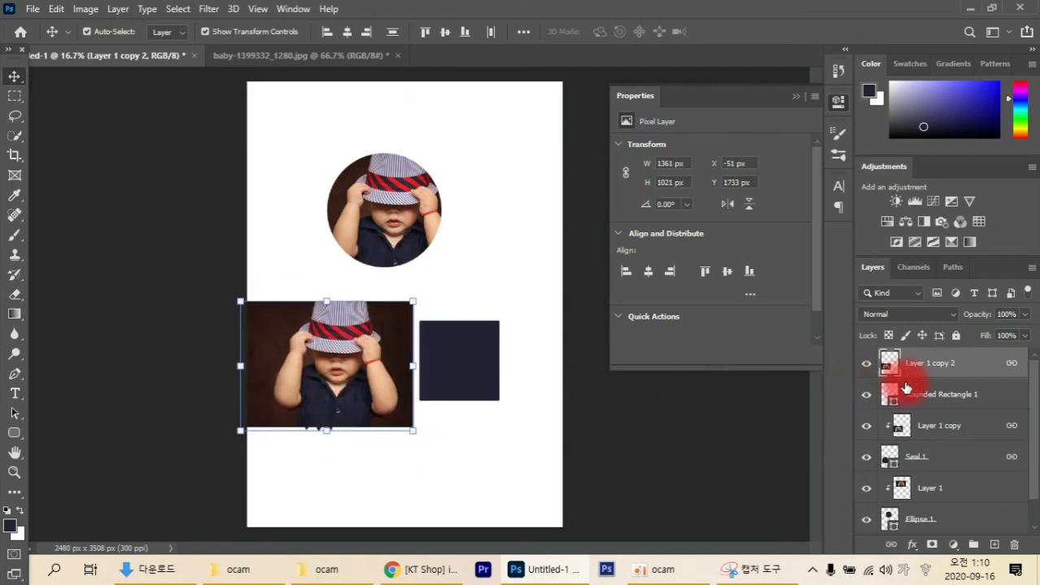
pyautogui.click(1022, 380)
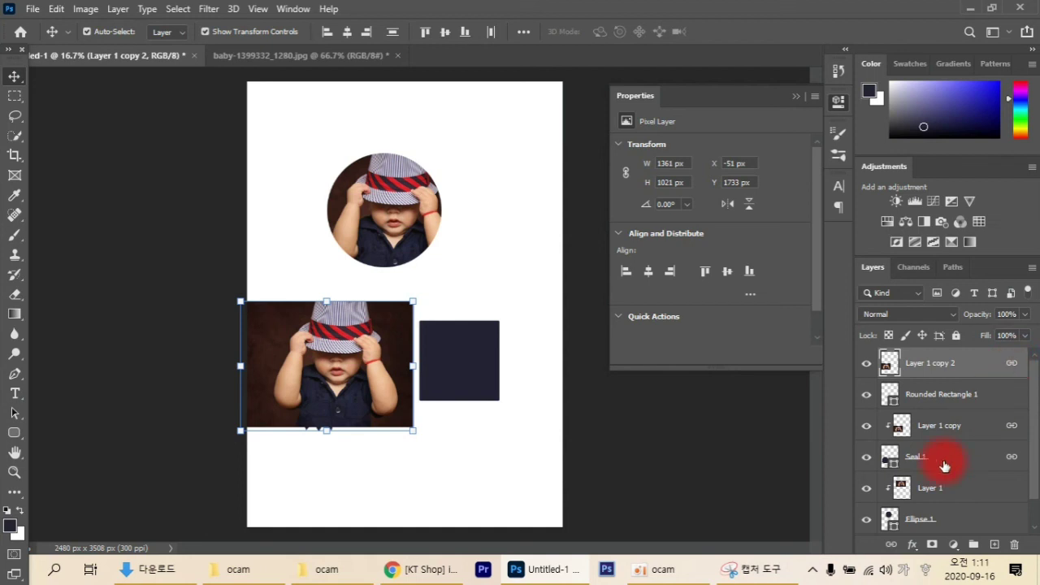
pyautogui.click(887, 546)
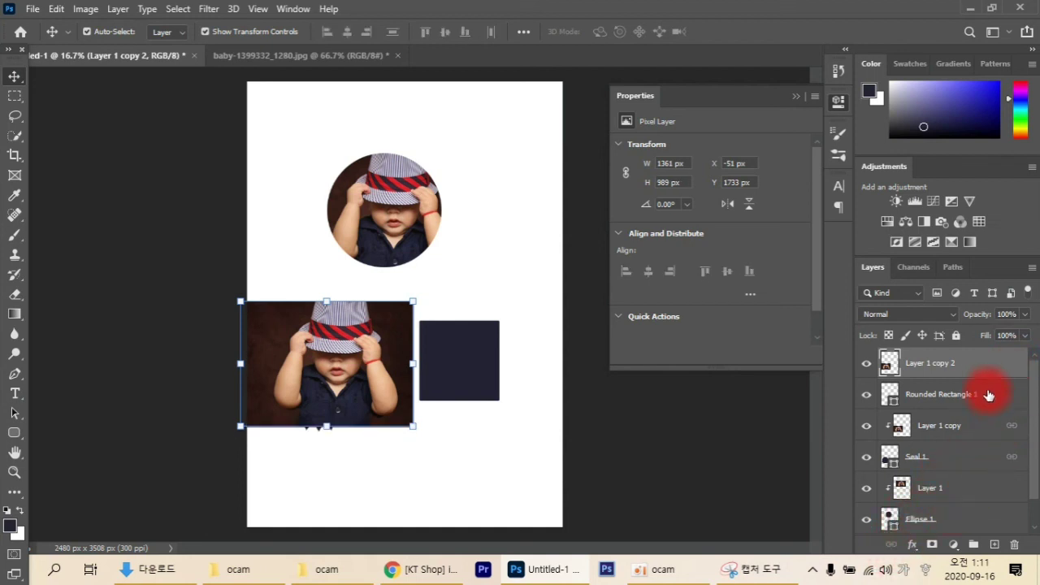
# Move the duplicated photo over the rounded square to about X 937, Y 1765 px and clip it to the square with a clipping mask.
pyautogui.moveTo(339, 379); pyautogui.dragTo(460, 388)
pyautogui.click(465, 415)
pyautogui.click(804, 388)
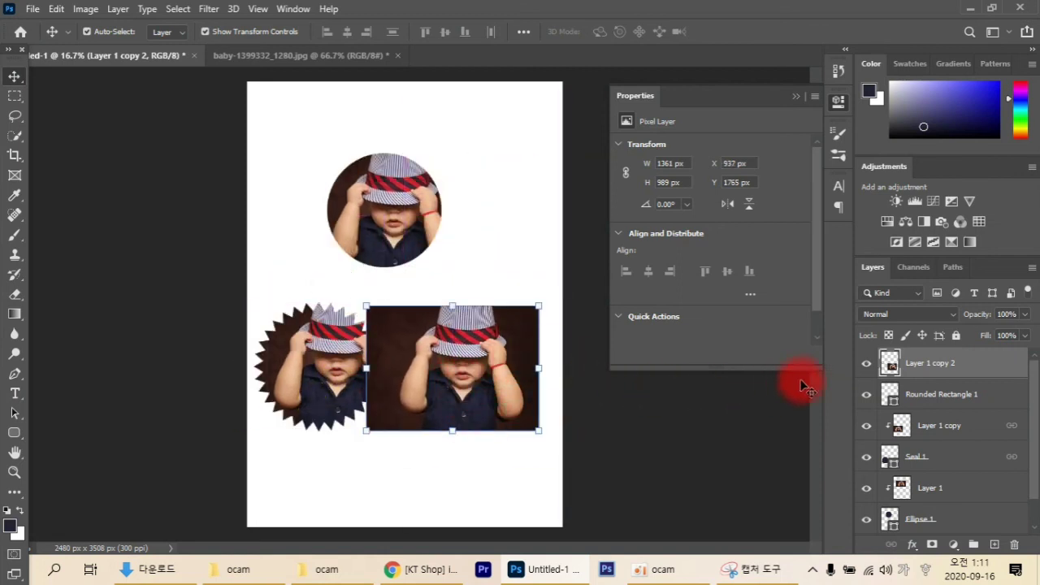
pyautogui.moveTo(937, 387); pyautogui.dragTo(965, 396)
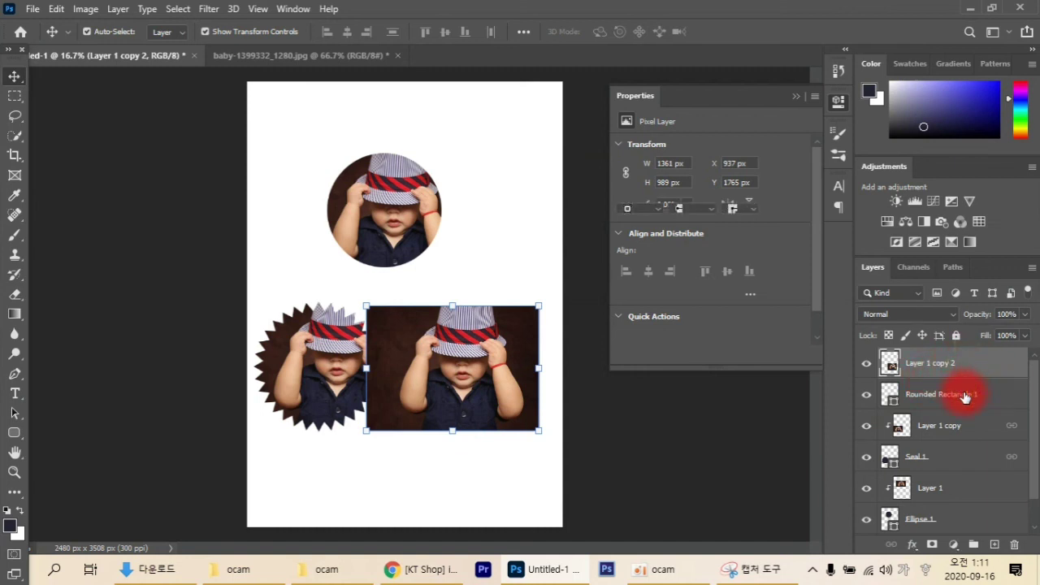
pyautogui.click(965, 396)
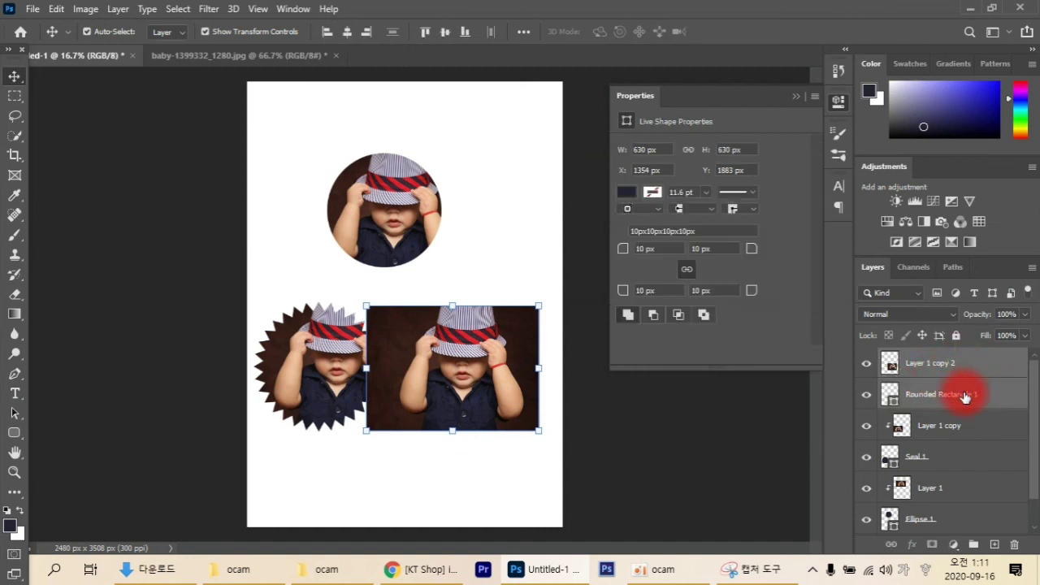
pyautogui.keyDown('alt'); pyautogui.click(914, 377); pyautogui.keyUp('alt')
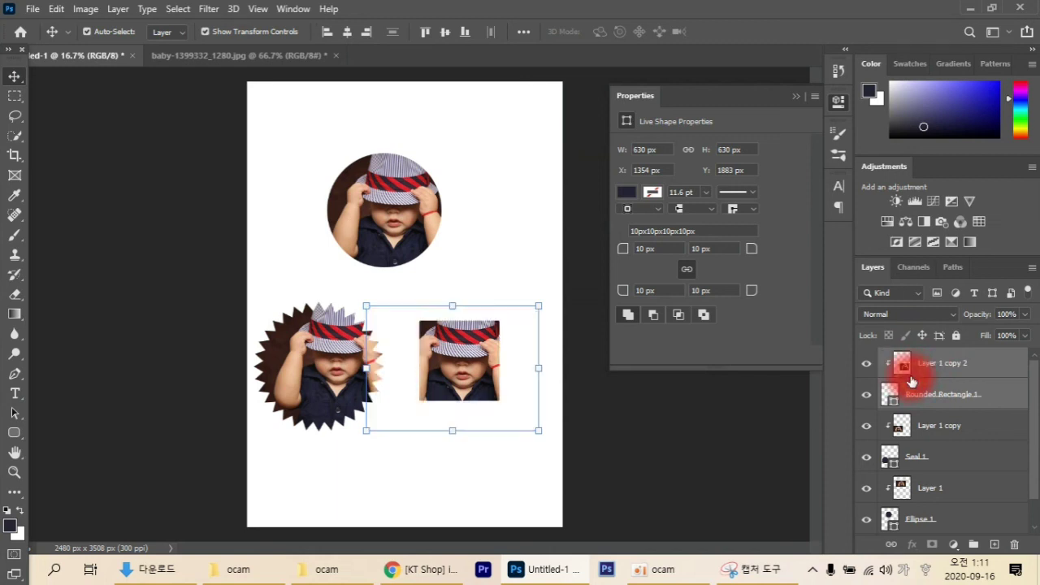
# Move the clipped square photo about 118 px down and the linked circle photo slightly up and to the right.
pyautogui.moveTo(477, 381); pyautogui.dragTo(475, 393)
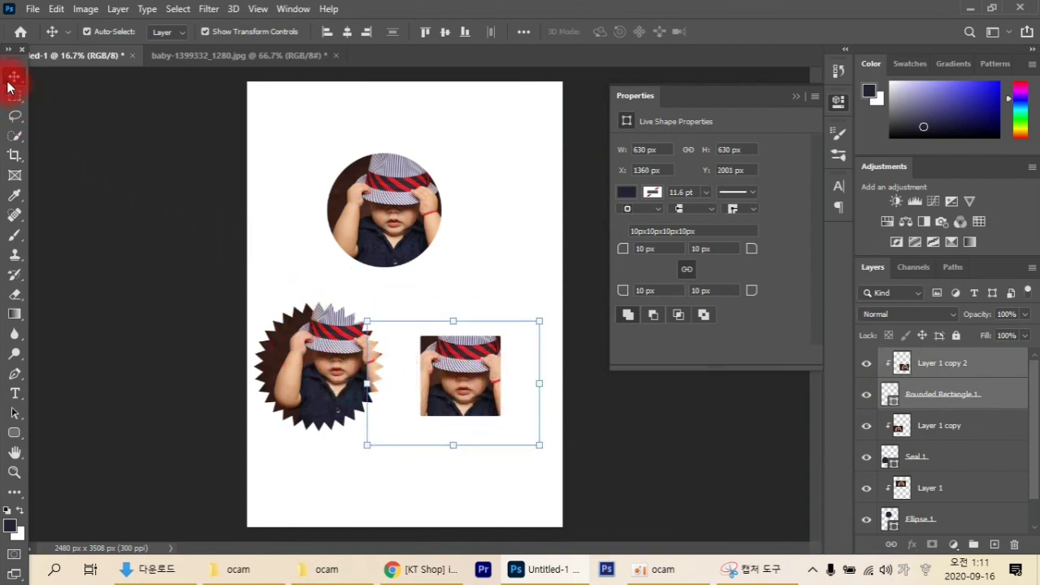
pyautogui.click(397, 228)
pyautogui.moveTo(397, 230); pyautogui.dragTo(419, 219)
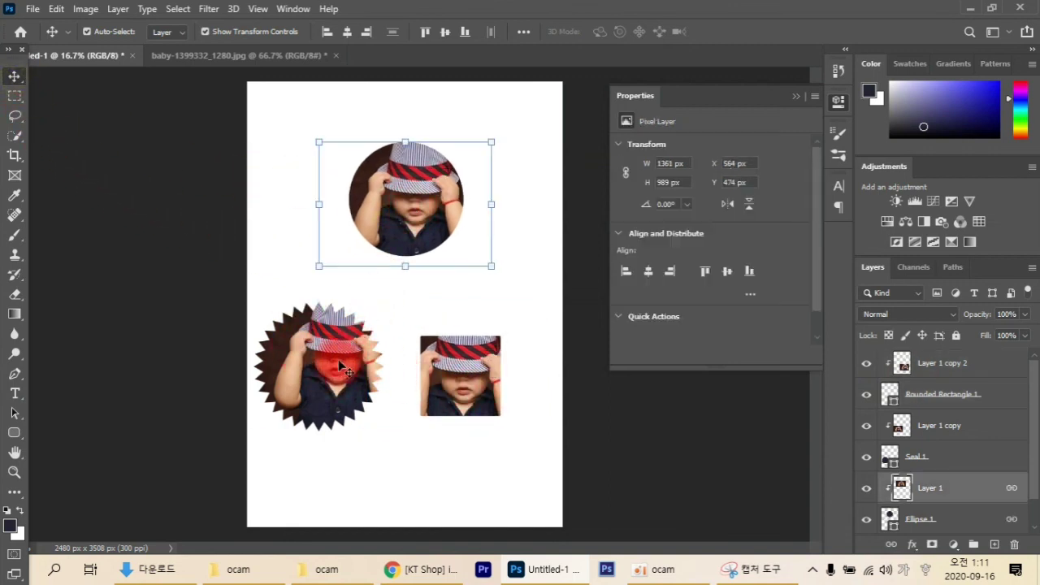
# Move the linked seal photo about 51 px right and 89 px down, and shift the photo inside the square slightly left.
pyautogui.moveTo(342, 370); pyautogui.dragTo(340, 382)
pyautogui.moveTo(463, 381)
pyautogui.mouseDown()
pyautogui.moveTo(476, 372)
pyautogui.moveTo(469, 396)
pyautogui.moveTo(455, 378)
pyautogui.moveTo(472, 366)
pyautogui.moveTo(458, 378)
pyautogui.mouseUp()
pyautogui.click(338, 387)
pyautogui.moveTo(320, 381)
pyautogui.mouseDown()
pyautogui.moveTo(294, 357)
pyautogui.moveTo(330, 397)
pyautogui.moveTo(338, 380)
pyautogui.mouseUp()
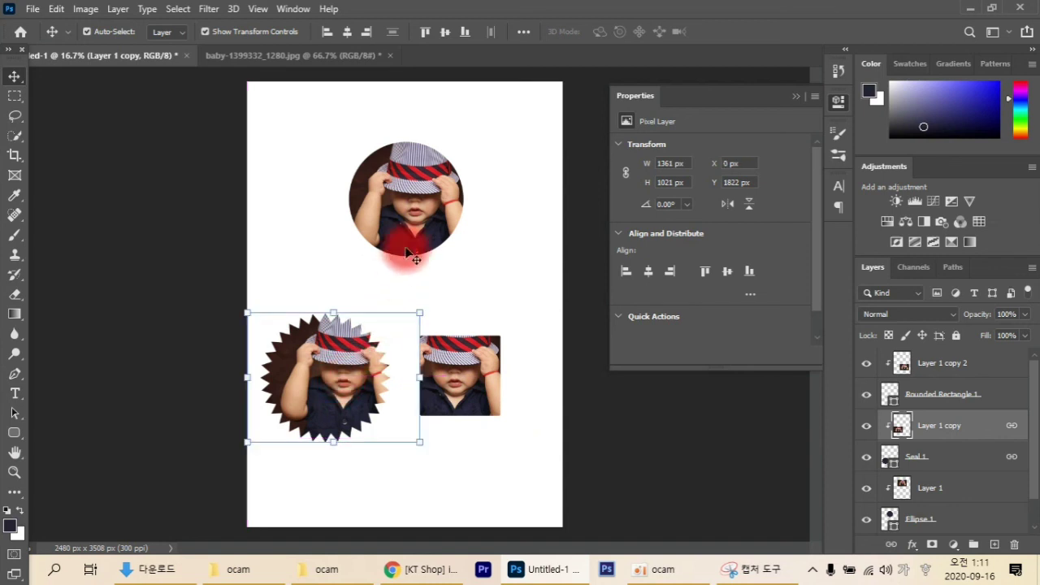
# Move the linked circle photo about 108 px down and collapse the layer properties.
pyautogui.click(407, 231)
pyautogui.moveTo(406, 228)
pyautogui.mouseDown()
pyautogui.moveTo(389, 226)
pyautogui.moveTo(402, 237)
pyautogui.moveTo(400, 226)
pyautogui.moveTo(432, 210)
pyautogui.moveTo(394, 219)
pyautogui.moveTo(418, 230)
pyautogui.moveTo(397, 221)
pyautogui.moveTo(404, 239)
pyautogui.mouseUp()
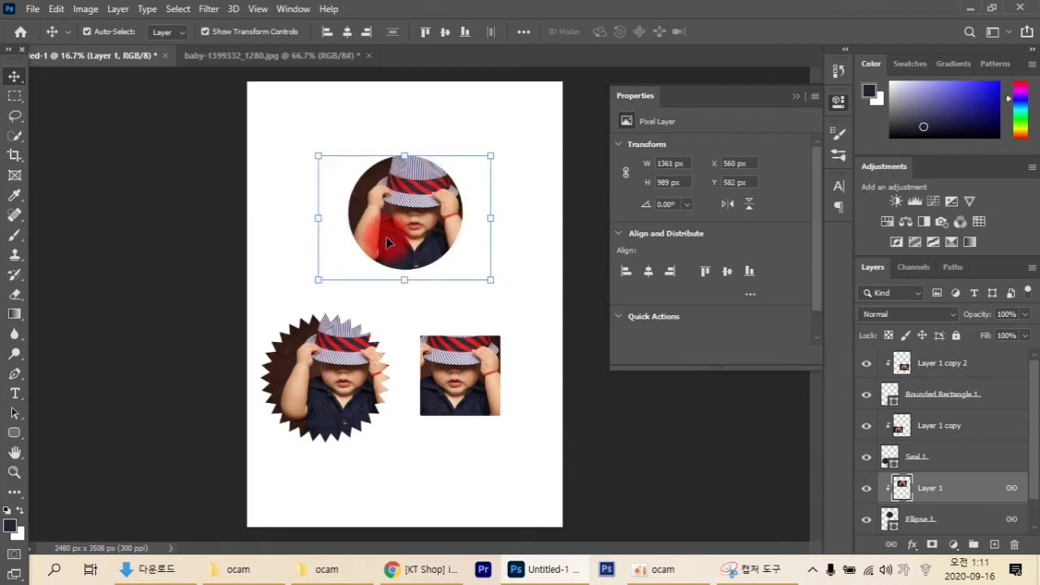
pyautogui.click(416, 238)
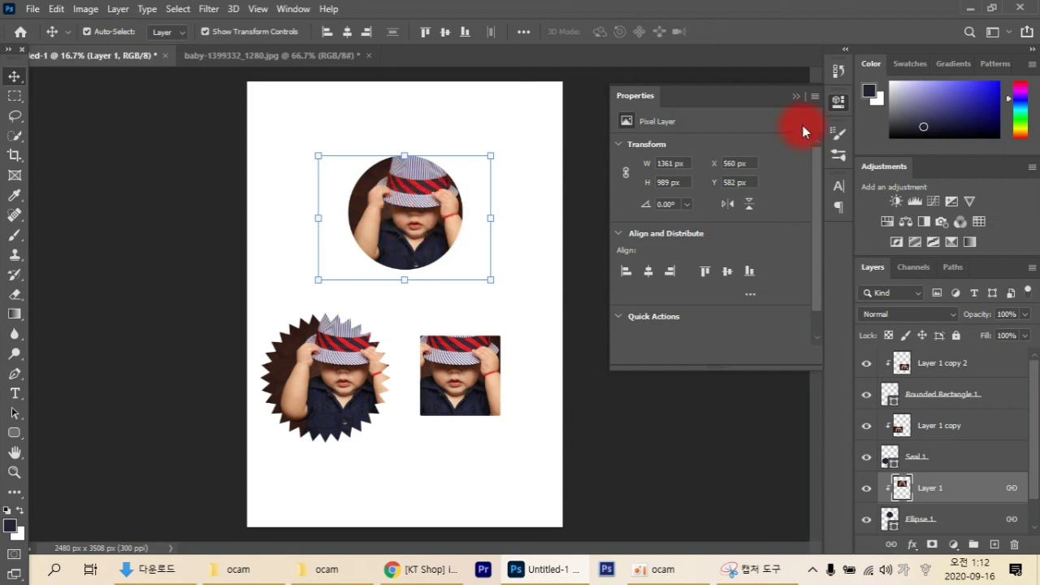
pyautogui.click(797, 96)
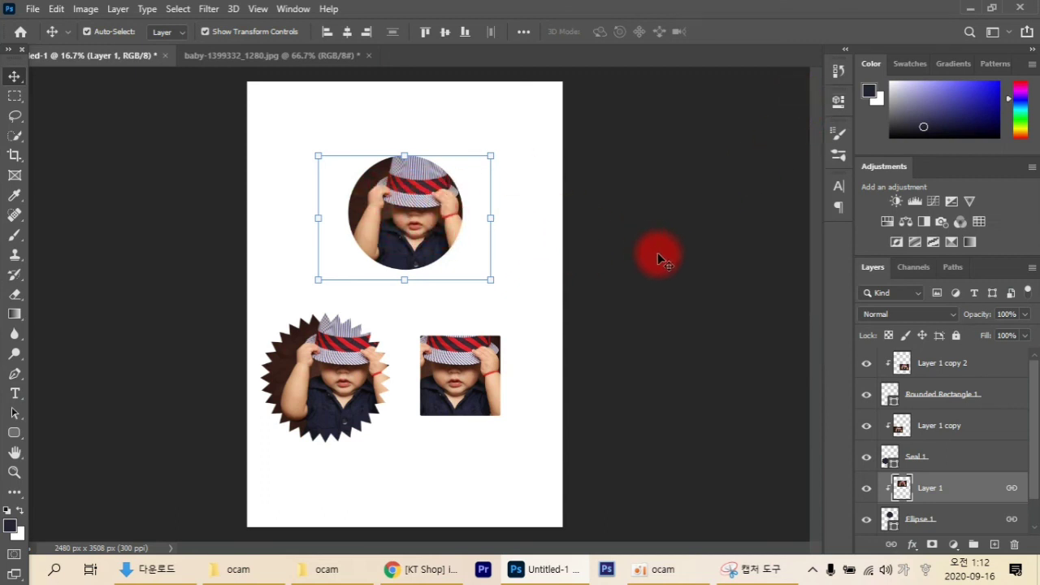